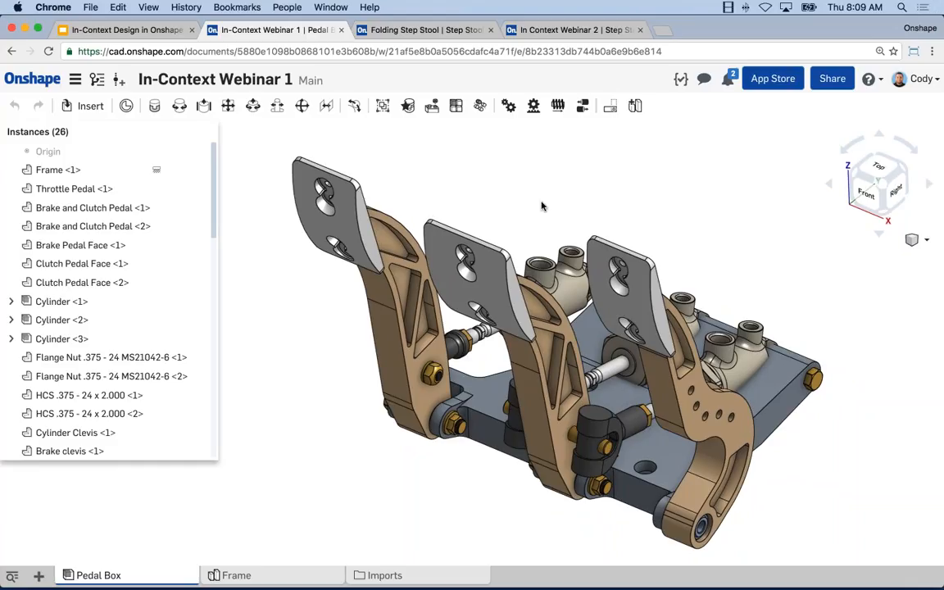
Swing the middle and throttle pedals through their travel and check the angle limits of the Revolute 2 mate.
mouse_move(525, 246)
left_mouse_down()
mouse_move(548, 221)
mouse_move(517, 246)
left_mouse_up()
left_click_drag(644, 290, 681, 271)
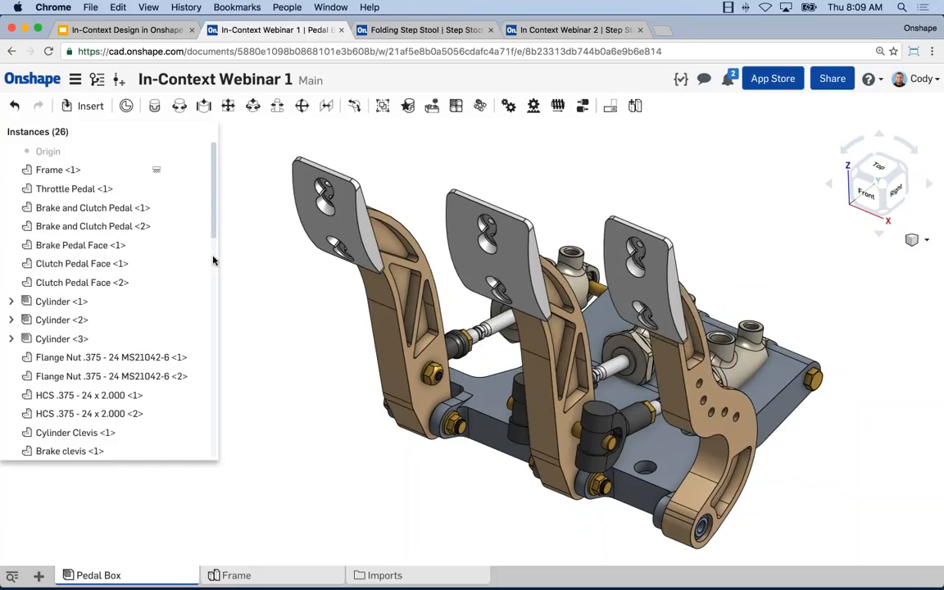
left_click_drag(214, 225, 212, 356)
right_click(86, 267)
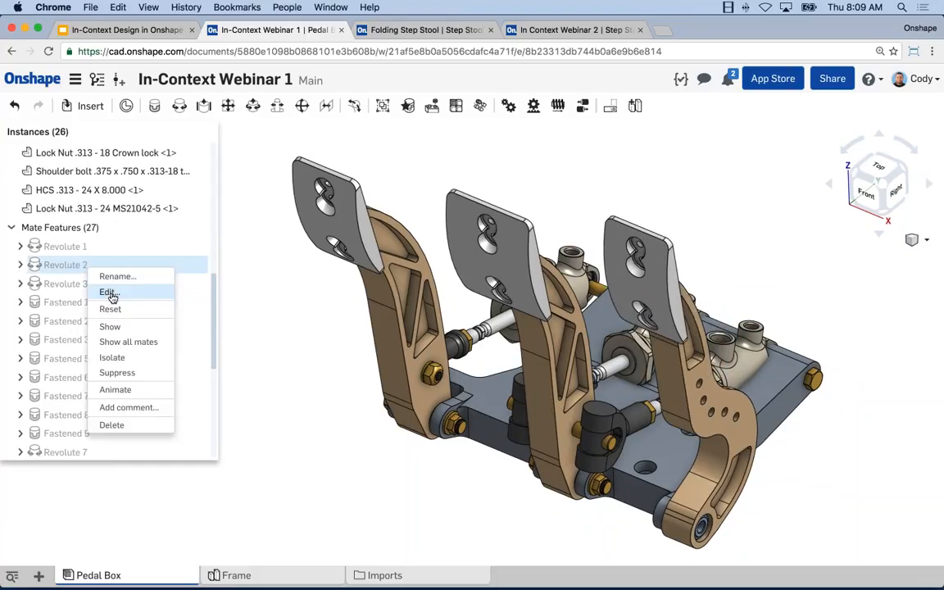
left_click(102, 291)
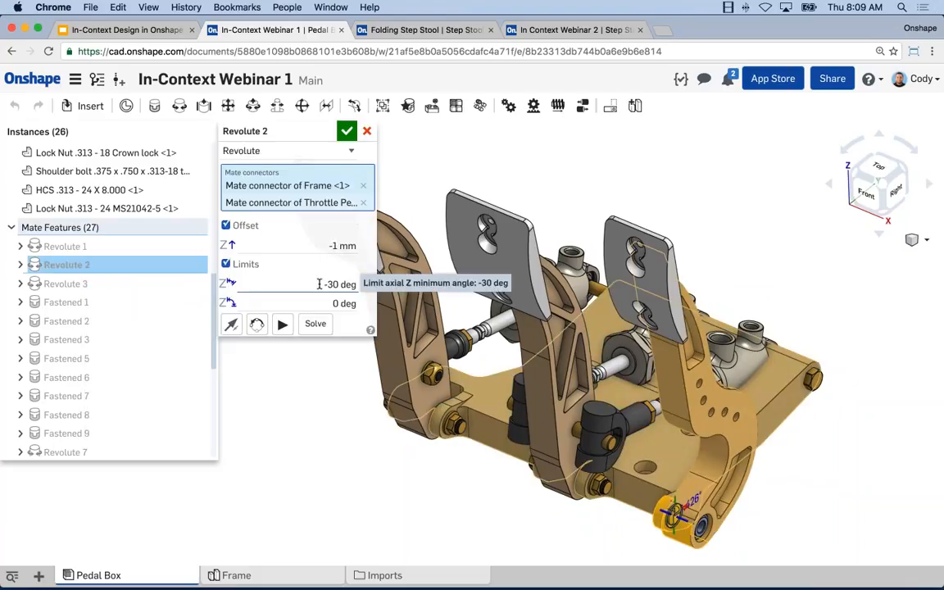
left_click(367, 132)
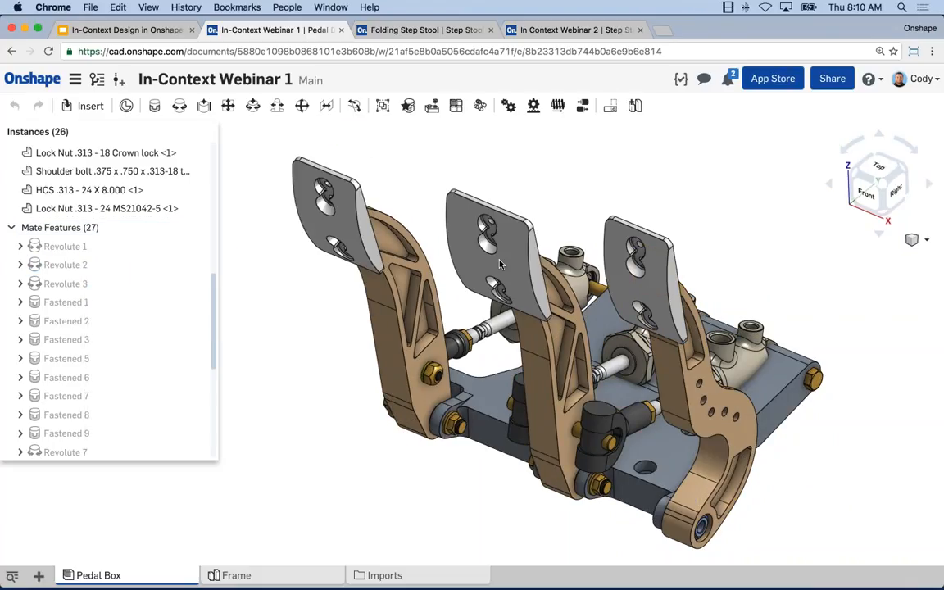
Move the middle pedal within its travel, and swing the throttle pedal toward the cylinders.
left_click_drag(506, 273, 501, 319)
right_click_drag(804, 414, 784, 391)
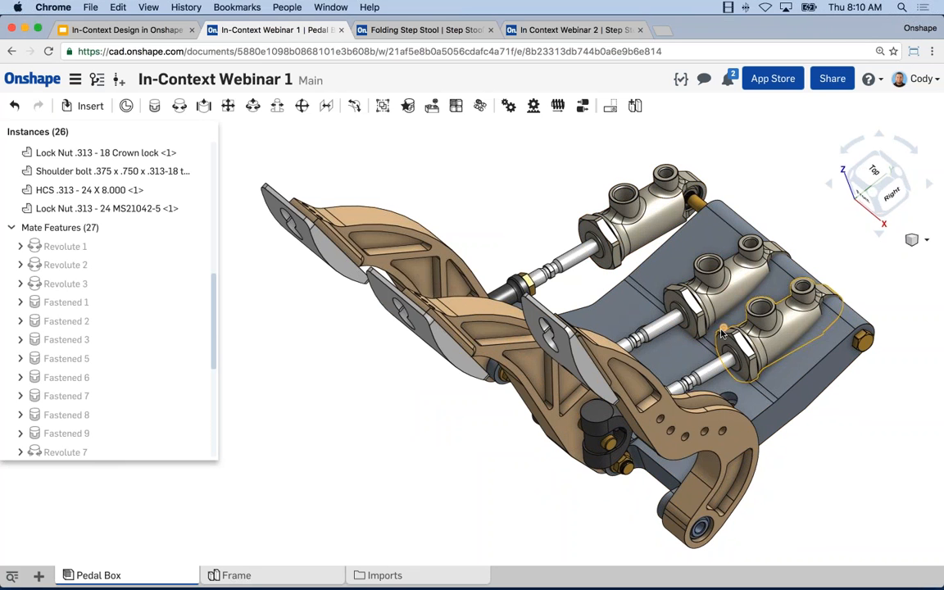
right_click_drag(517, 511, 599, 360)
left_click_drag(599, 361, 580, 371)
middle_click_drag(489, 509, 474, 499)
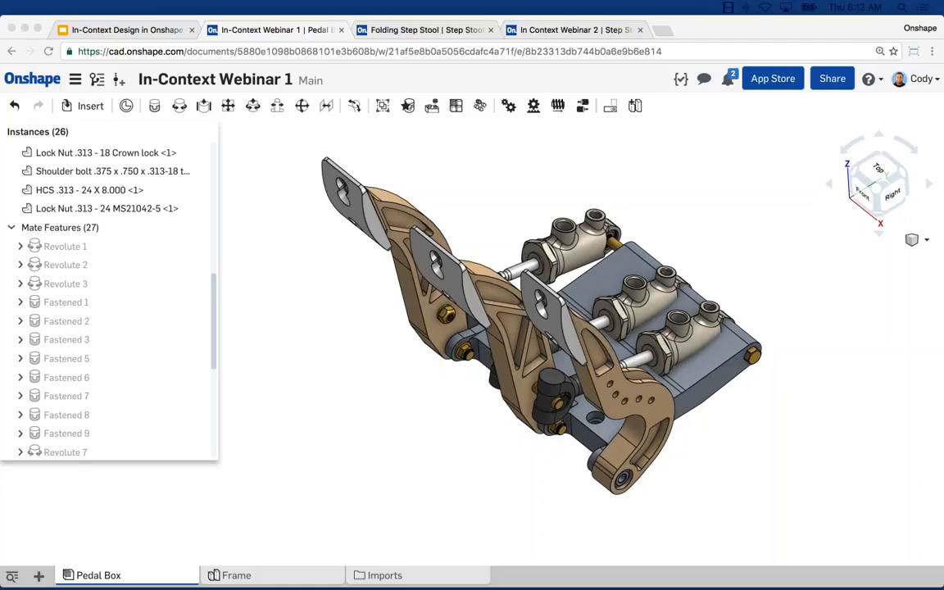
middle_click_drag(789, 306, 780, 266)
scroll(720, 314, "up", 1)
scroll(720, 317, "up", 2)
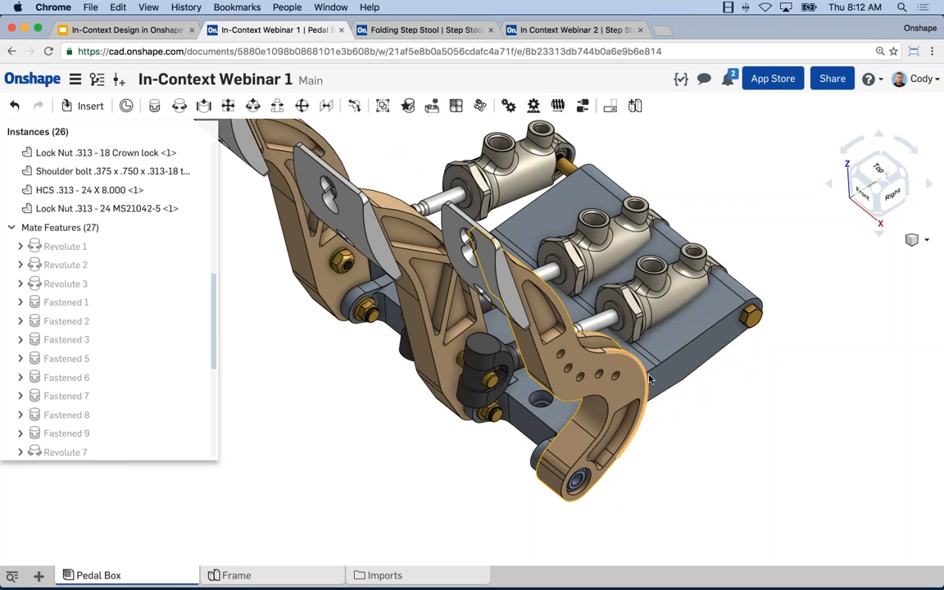
right_click_drag(651, 370, 687, 318)
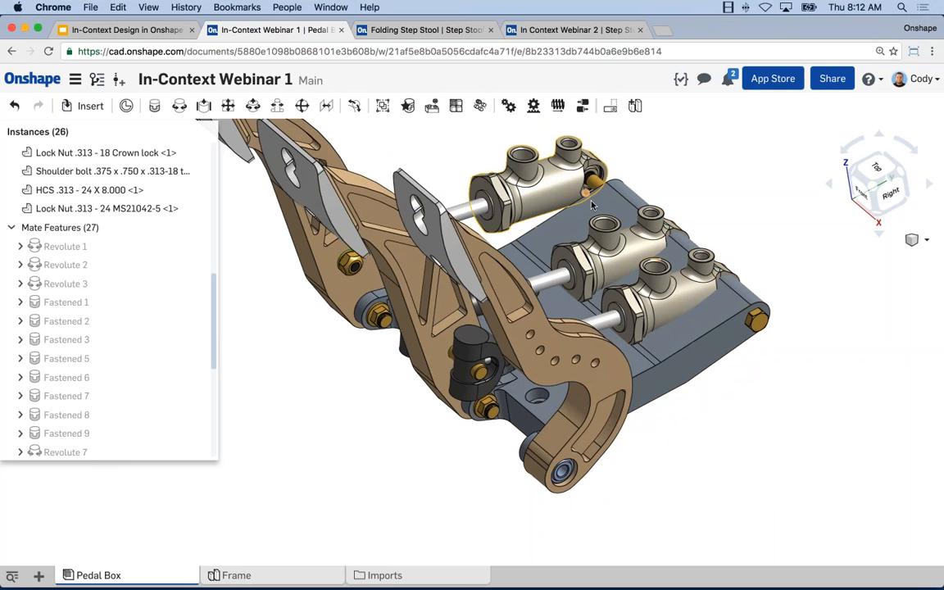
left_click_drag(531, 345, 648, 338)
Examine the clearance between the cylinders and the frame plate from the side and from above.
right_click_drag(706, 400, 639, 392)
scroll(638, 394, "up", 3)
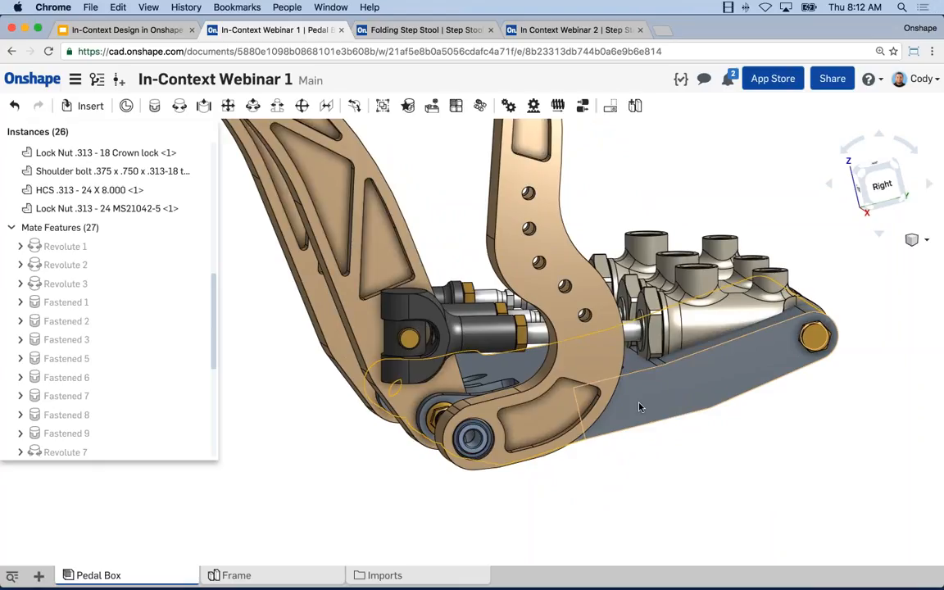
scroll(641, 408, "down", 3)
right_click_drag(660, 401, 615, 316)
scroll(615, 317, "up", 3)
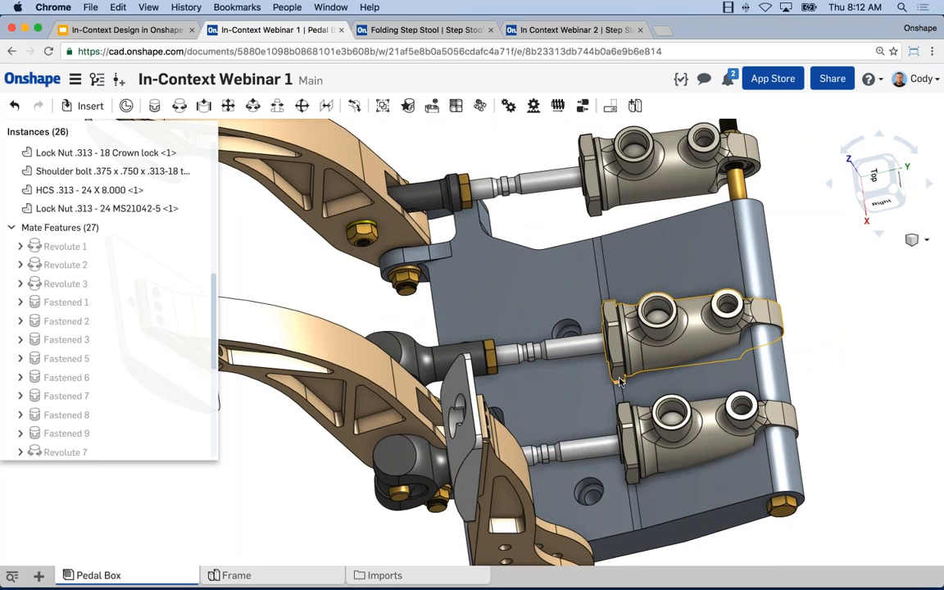
scroll(620, 381, "down", 3)
scroll(607, 397, "down", 2)
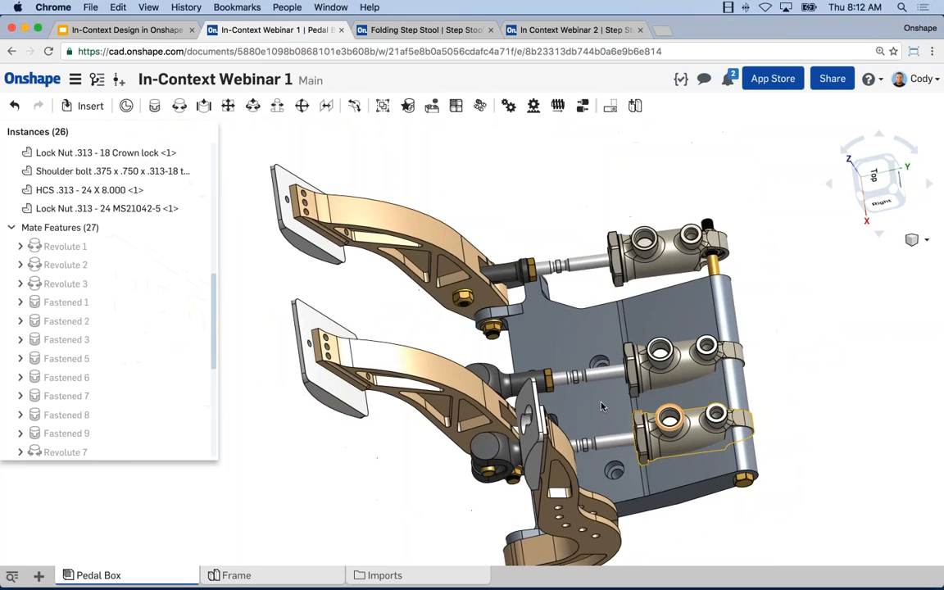
right_click_drag(601, 406, 584, 407)
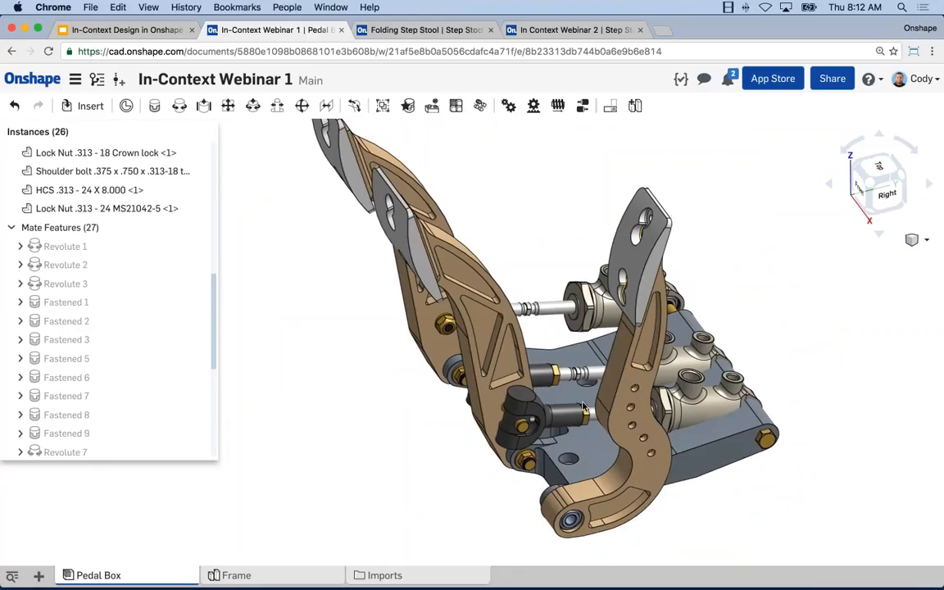
scroll(584, 407, "down", 3)
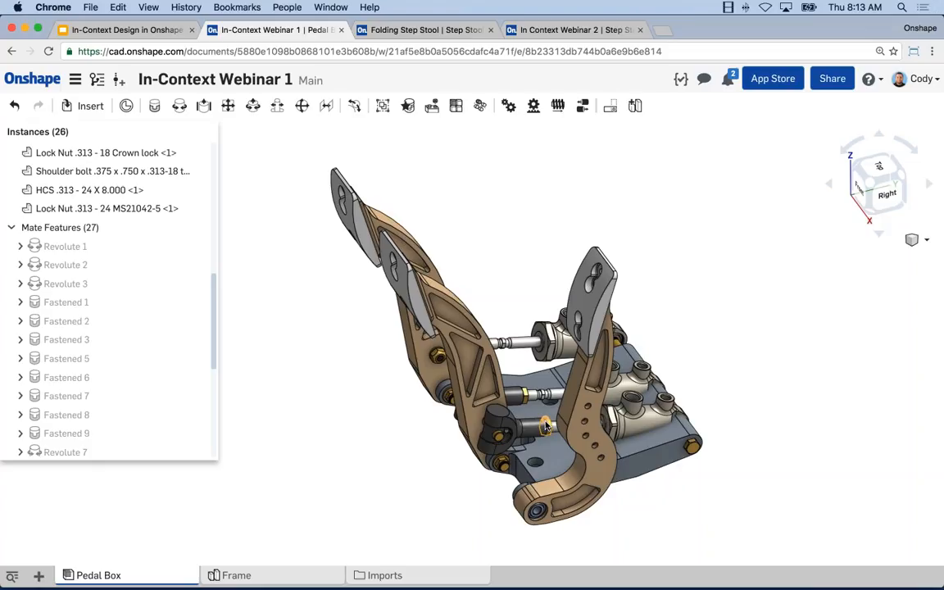
Edit the frame in the context of the Pedal Box assembly and examine it against the ghosted cylinders and pedals.
right_click(636, 450)
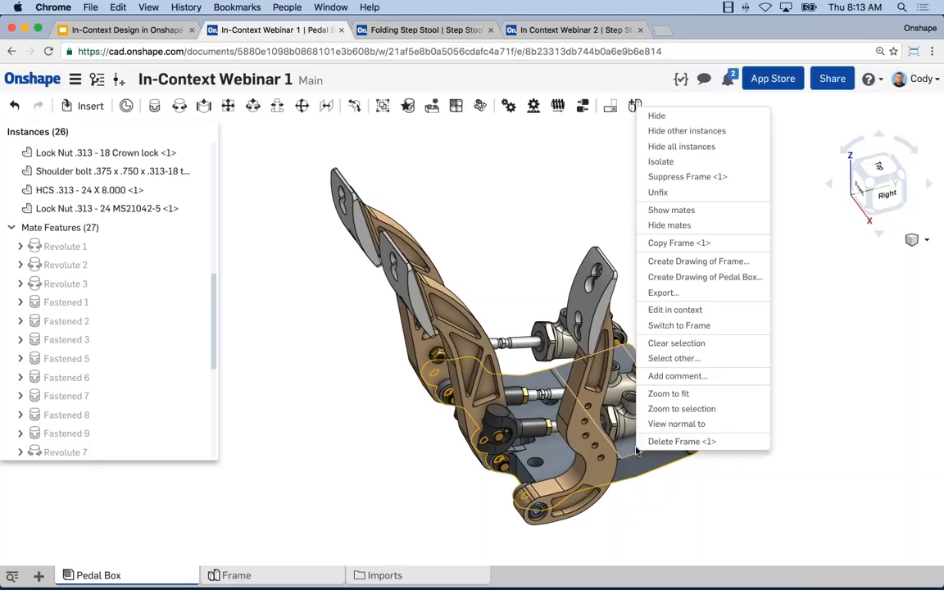
left_click(660, 312)
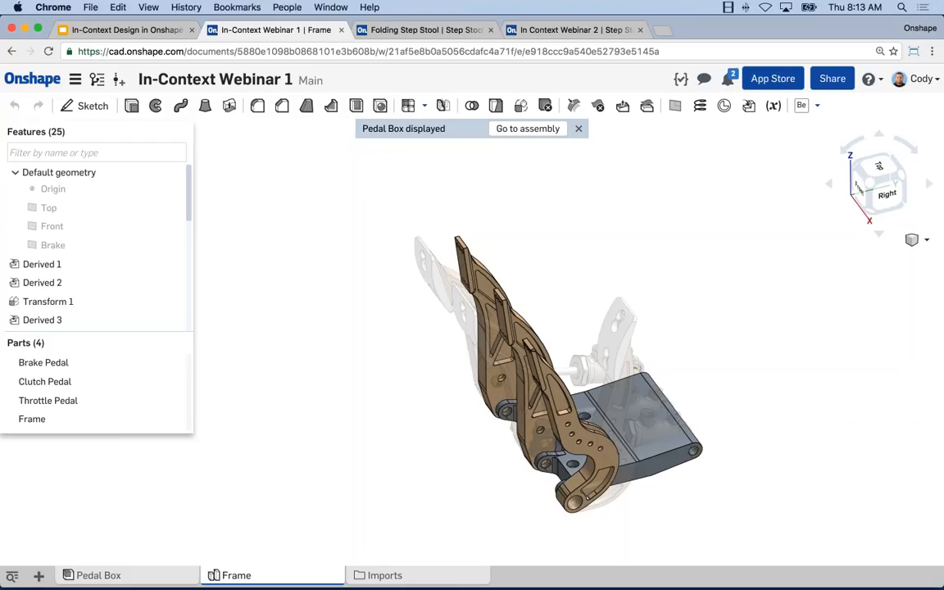
middle_click_drag(627, 305, 605, 267)
scroll(626, 435, "up", 5)
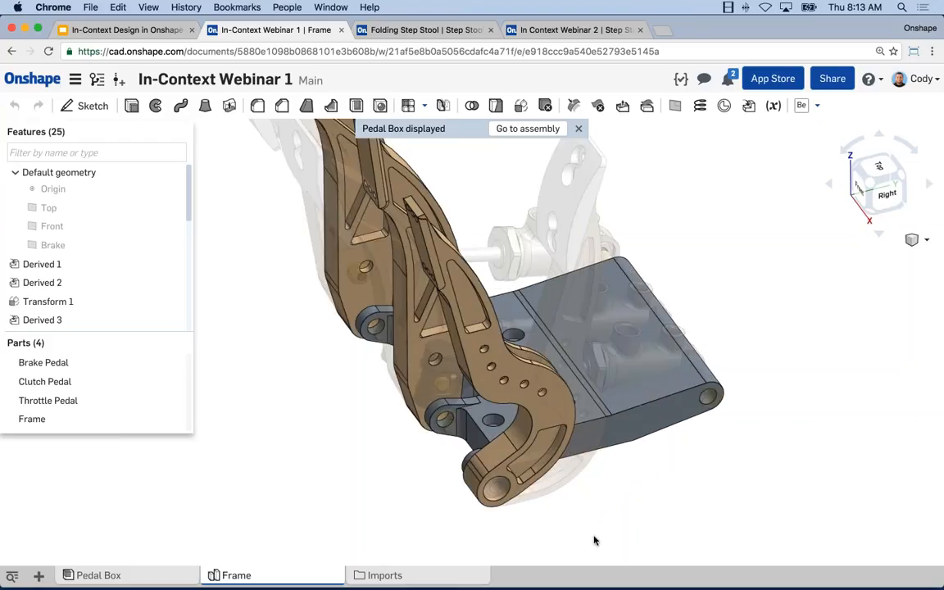
middle_click_drag(590, 517, 577, 522)
right_click_drag(577, 521, 599, 504)
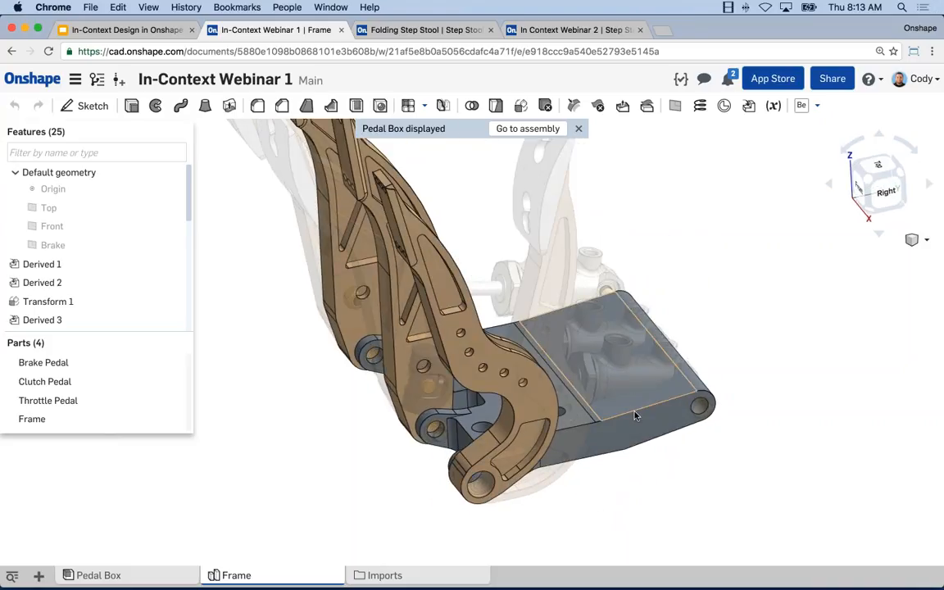
right_click_drag(627, 370, 617, 418)
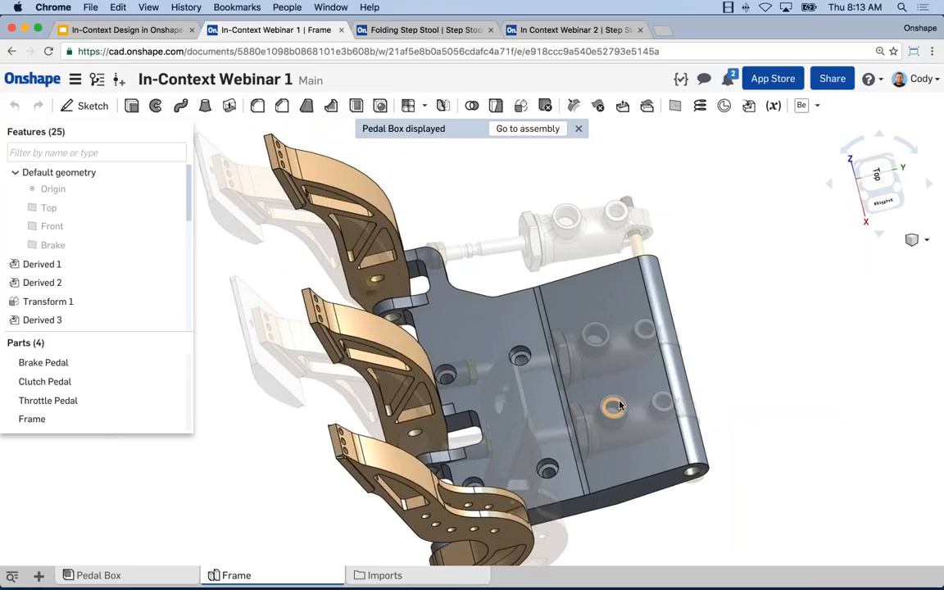
right_click_drag(551, 341, 550, 314)
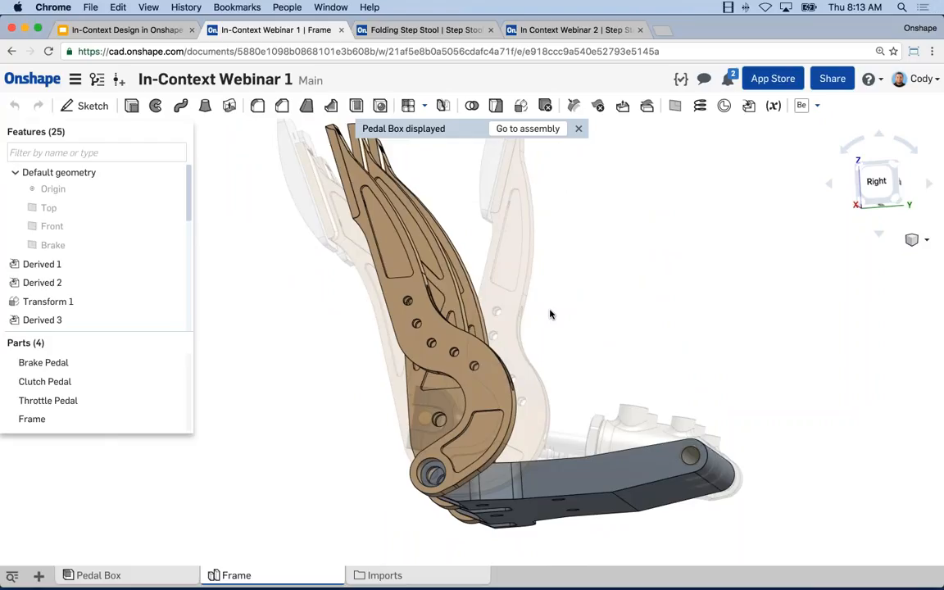
right_click_drag(554, 317, 561, 328)
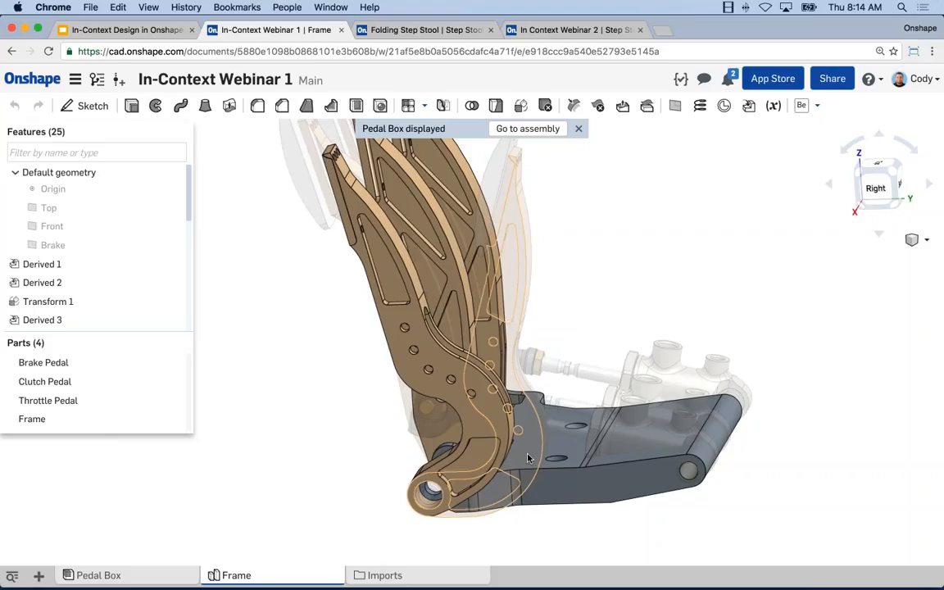
right_click_drag(769, 286, 656, 307)
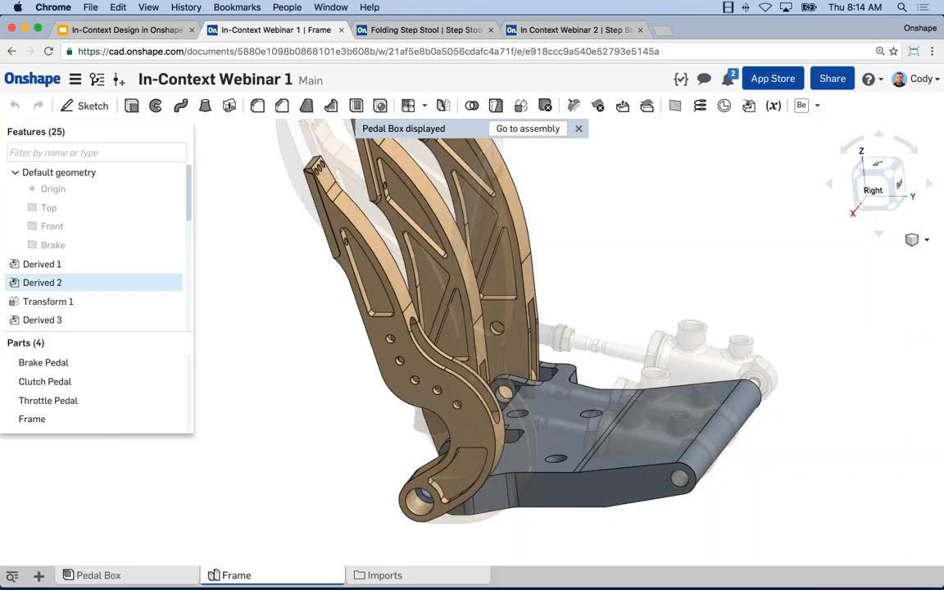
Start a new sketch on the frame's Top plane, over the cylinder area.
left_click(53, 210)
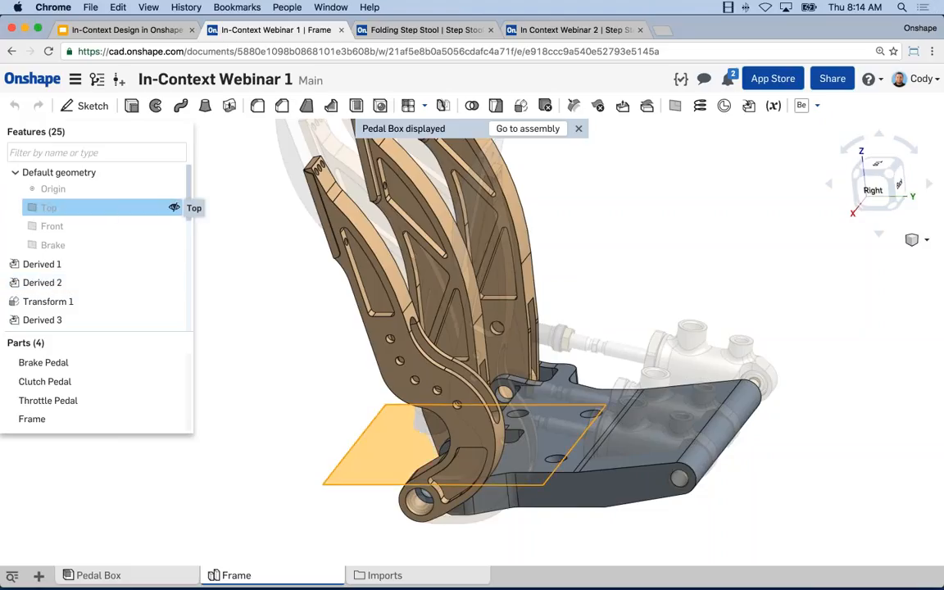
key("s")
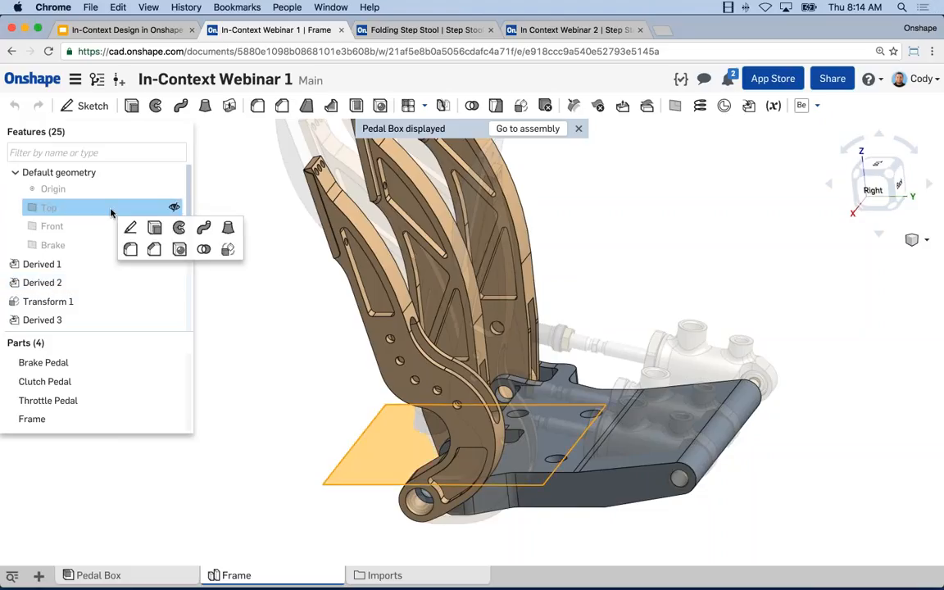
left_click(130, 231)
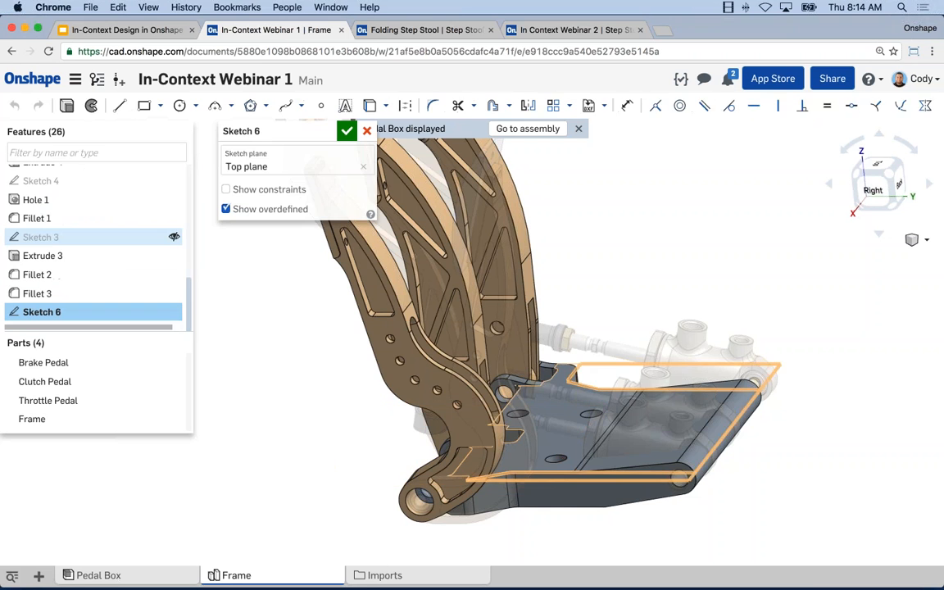
key("n")
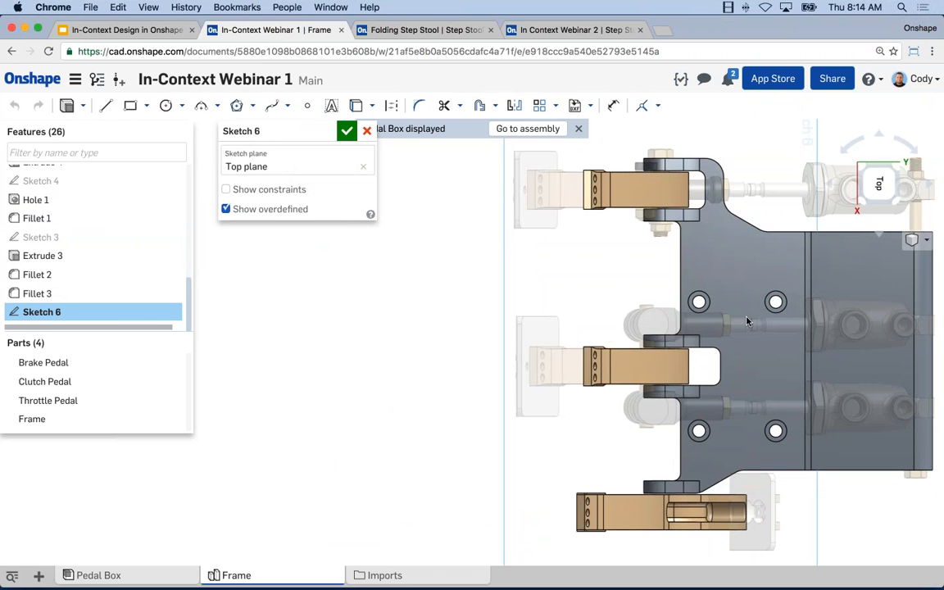
middle_click_drag(748, 320, 505, 312)
scroll(660, 313, "up", 3)
scroll(668, 324, "up", 3)
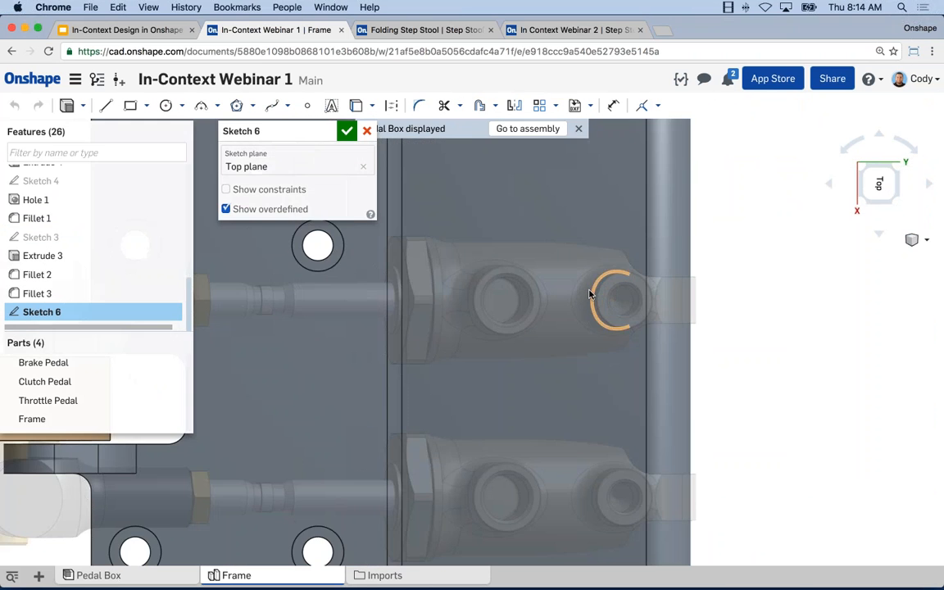
scroll(603, 326, "up", 2)
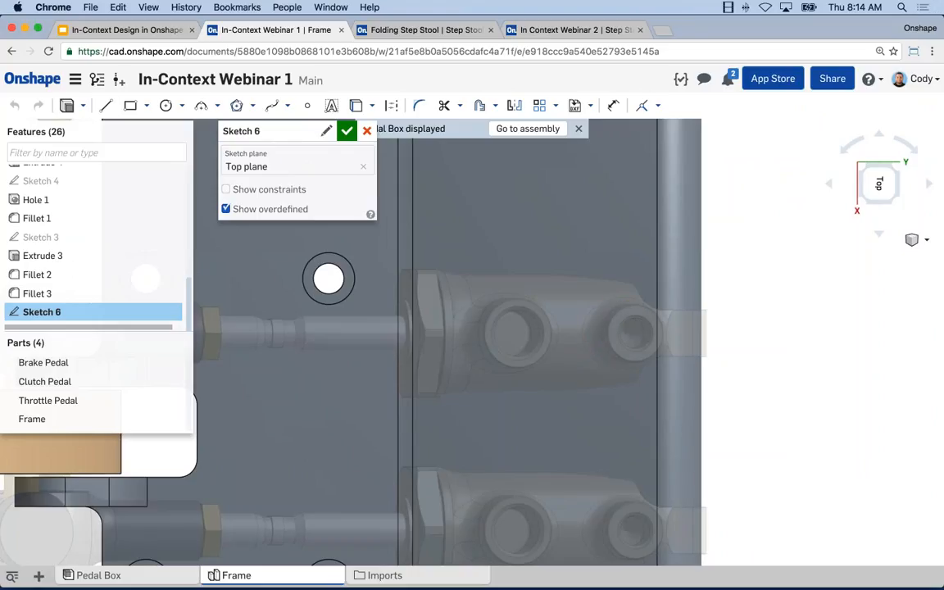
Sketch a corner rectangle around each of the two cylinders above the plate, the first about 97 by 44 mm.
left_click(131, 105)
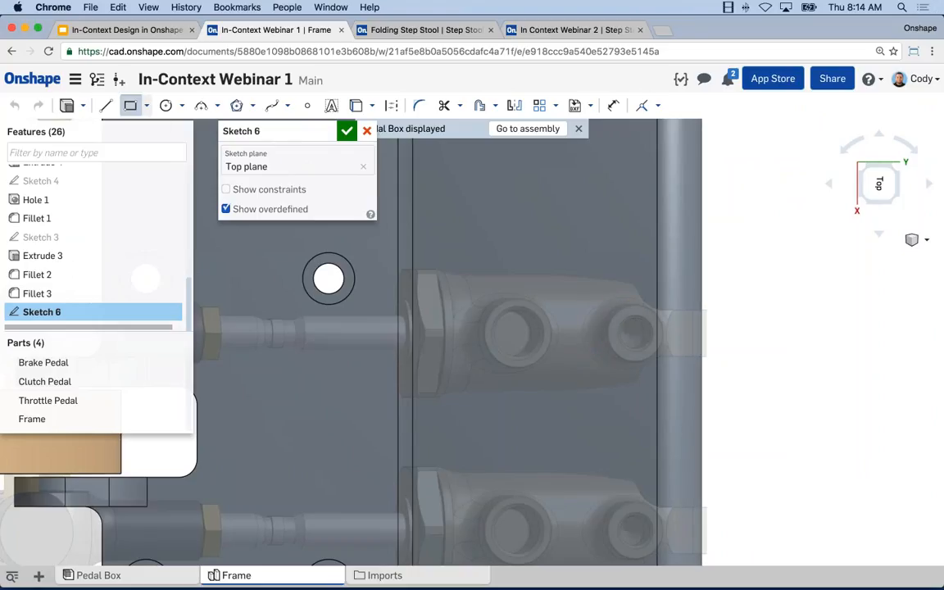
left_click(376, 254)
left_click(733, 414)
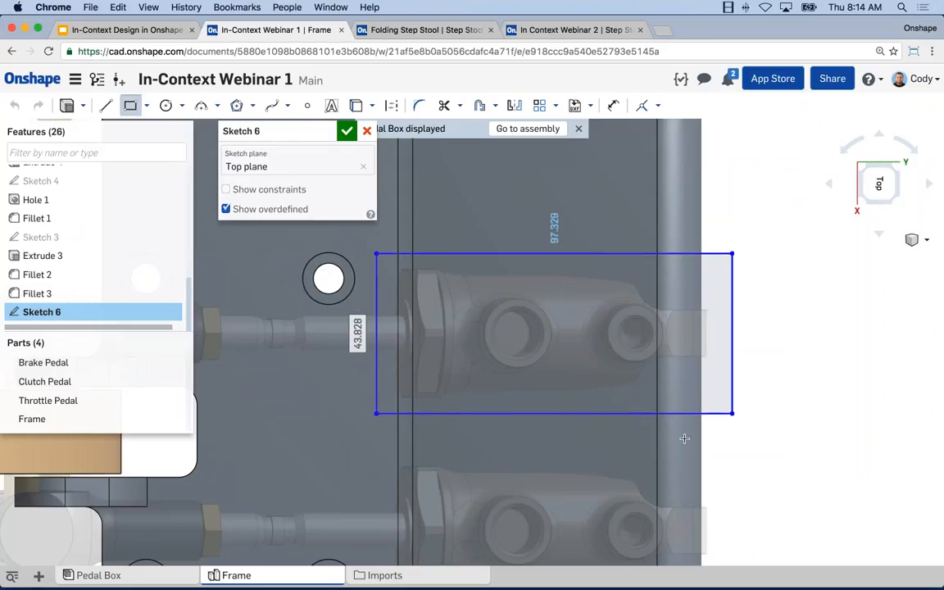
middle_click_drag(686, 438, 677, 328)
left_click(366, 337)
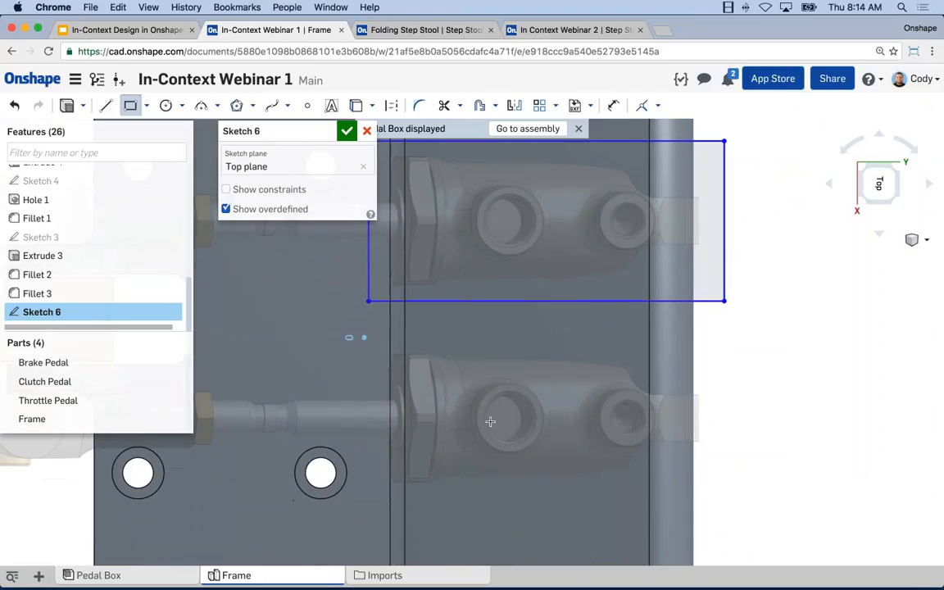
left_click(726, 501)
key("Escape")
Dimension the lower rectangle's upper edge 5 mm from the corner of the lower cylinder's hex end.
key("d")
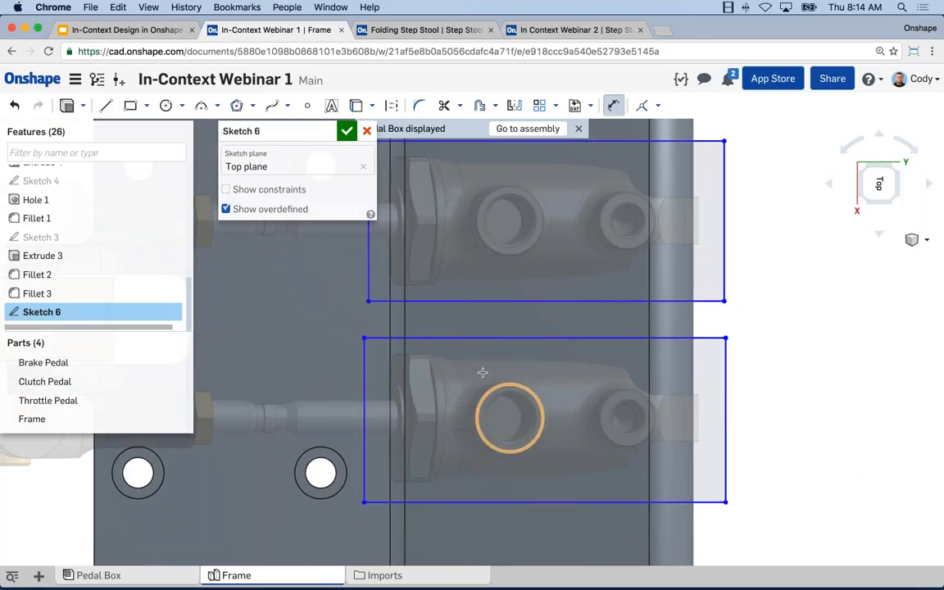
scroll(447, 366, "up", 1)
left_click(407, 337)
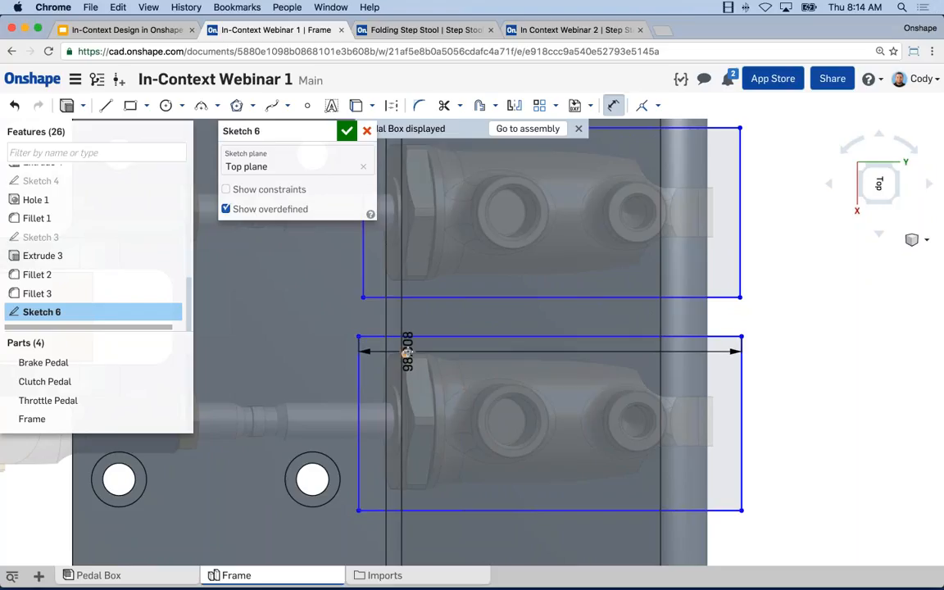
left_click(405, 355)
left_click(297, 318)
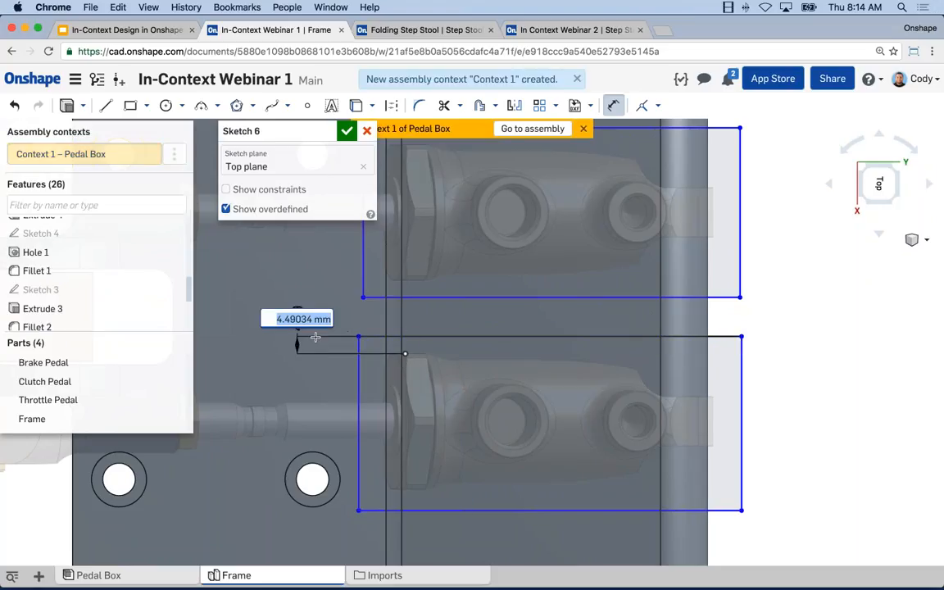
type("5")
key("Return")
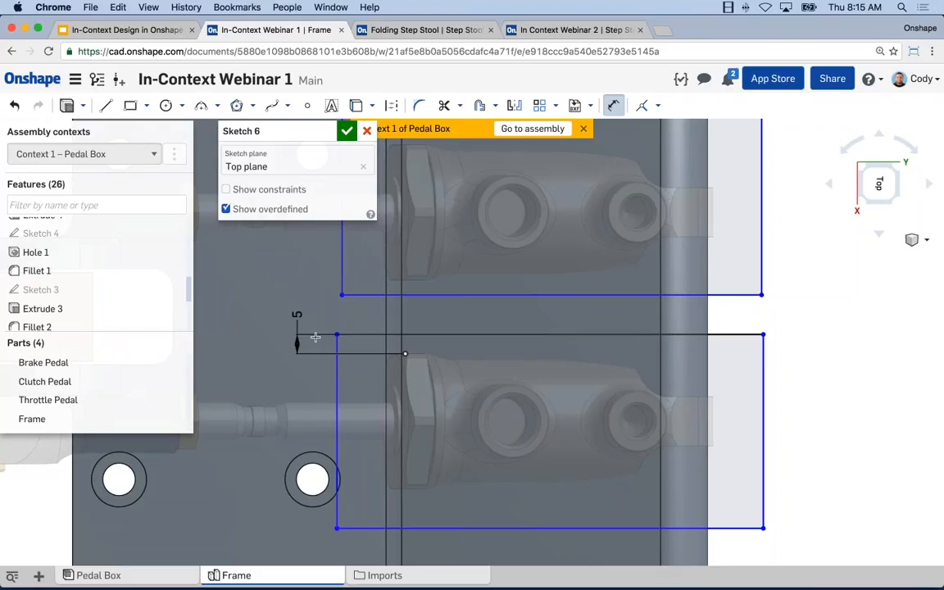
left_click_drag(294, 124, 257, 123)
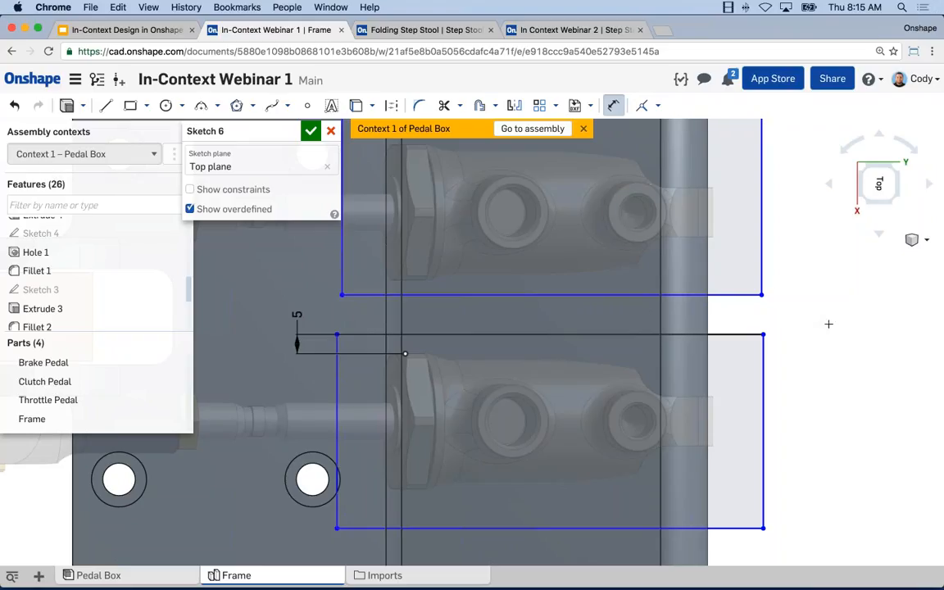
Dimension the upper rectangle's lower edge 5 mm from the lower corner of the upper cylinder's hex end.
scroll(826, 333, "down", 1)
scroll(826, 333, "down", 2)
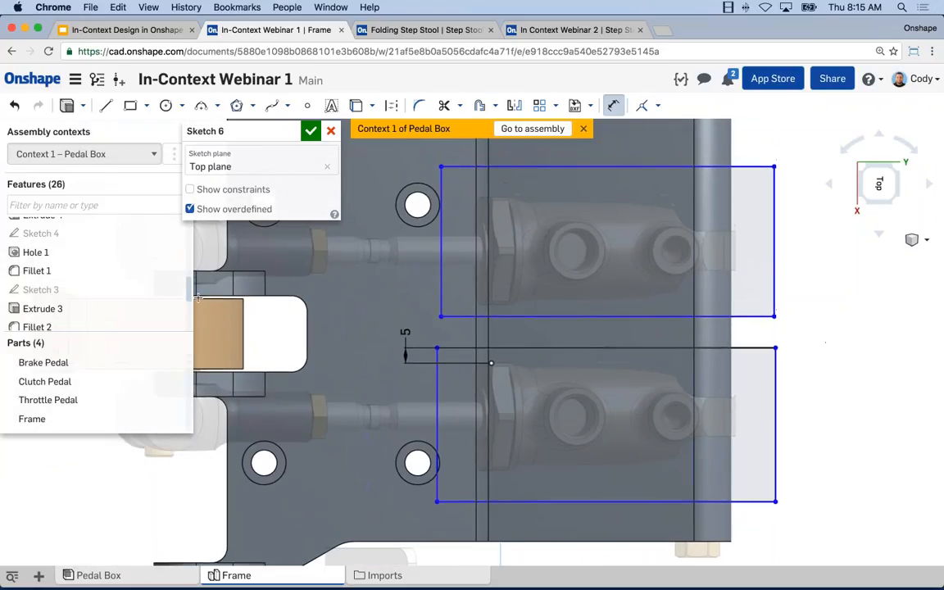
scroll(190, 323, "down", 1)
scroll(190, 322, "down", 2)
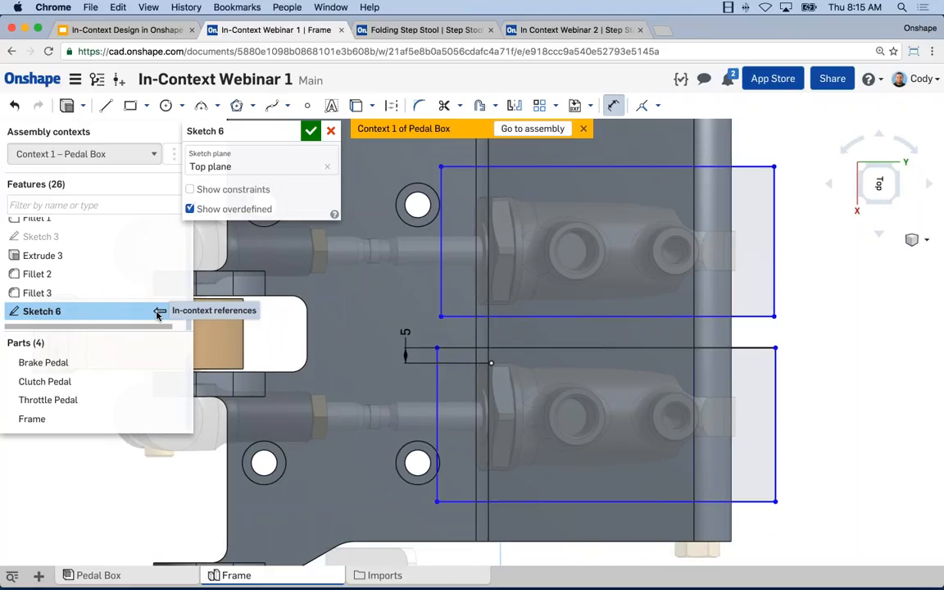
left_click(496, 305)
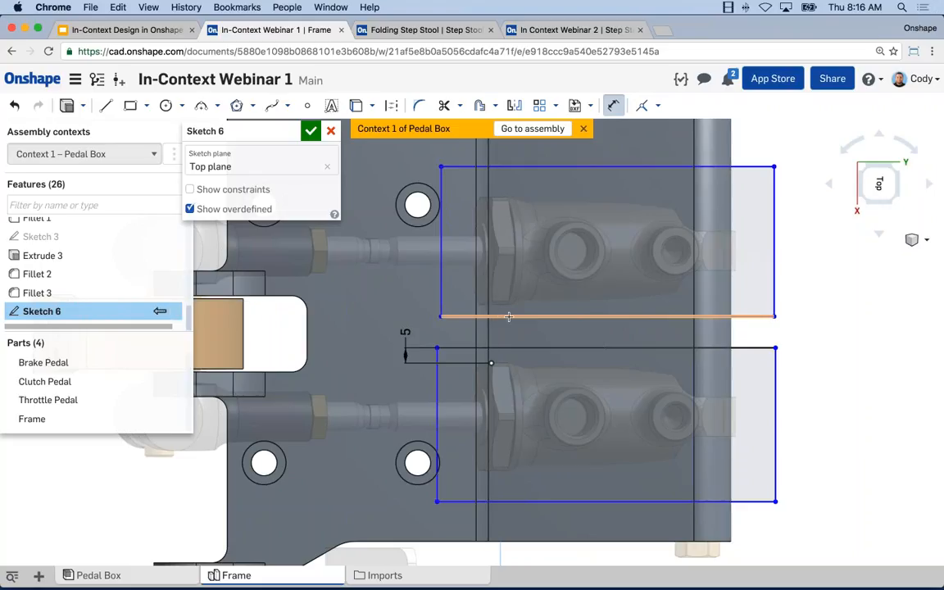
left_click(509, 318)
left_click(809, 310)
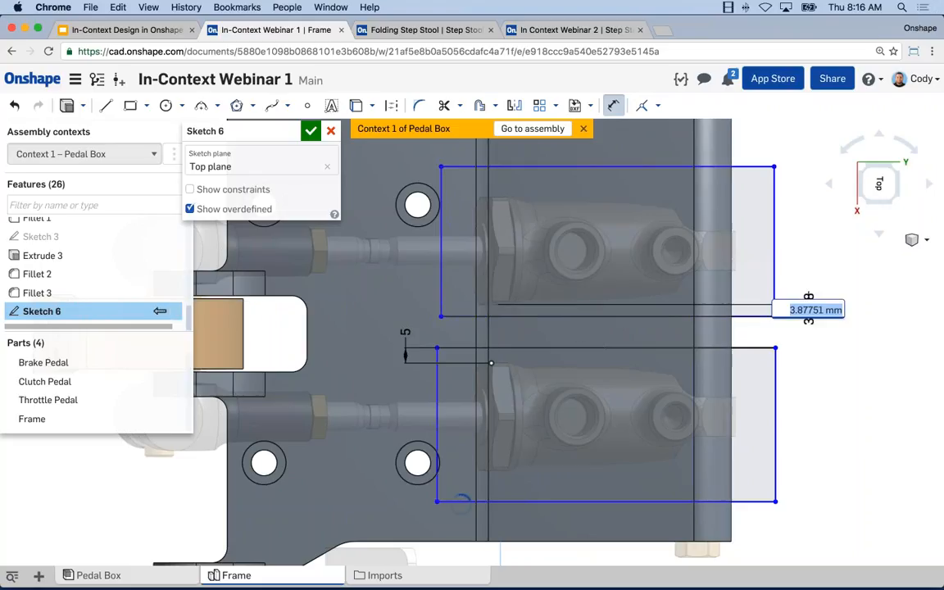
type("5")
key("Return")
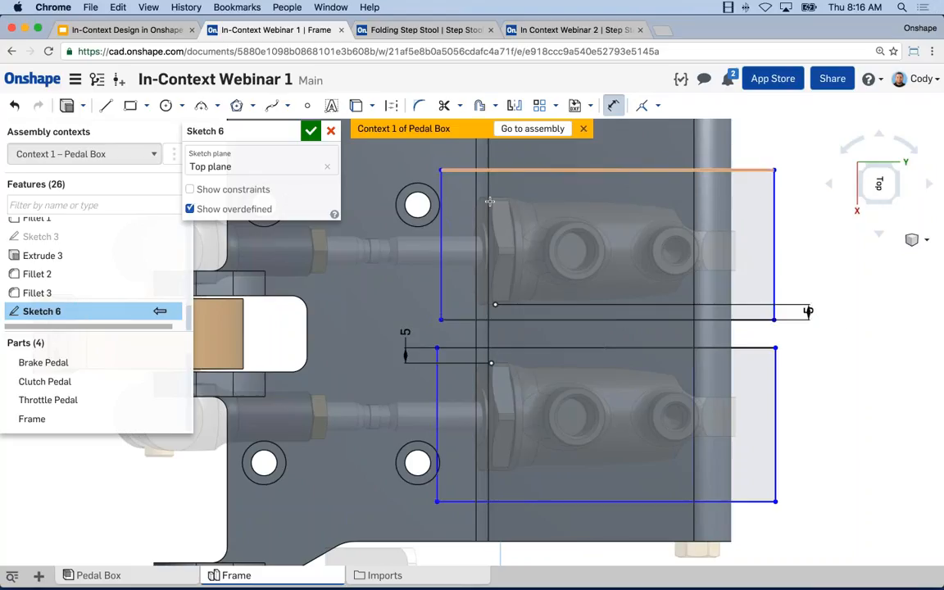
Dimension the upper rectangle's upper edge 5 mm from the upper corner of the same cylinder's hex end.
left_click(456, 171)
left_click(491, 188)
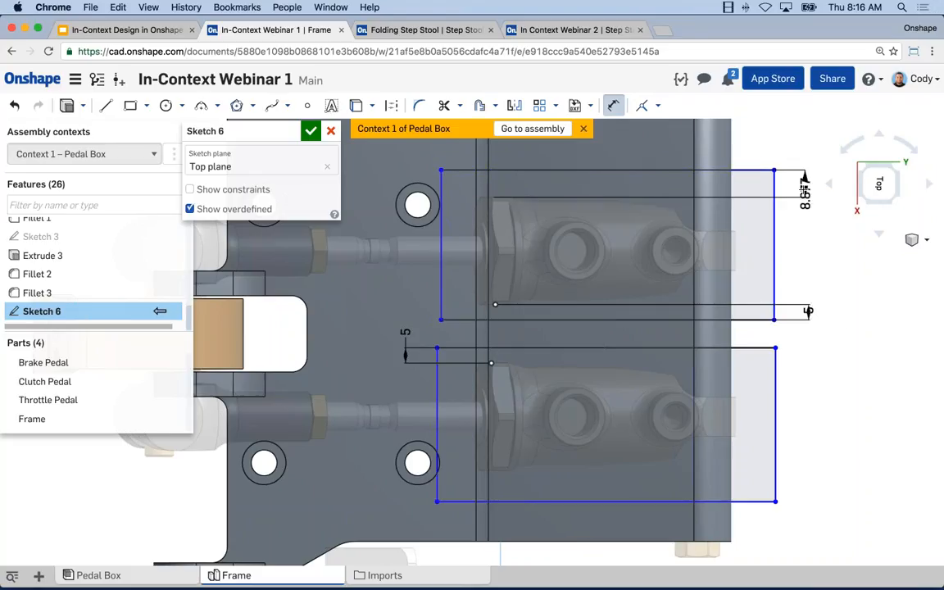
left_click(800, 174)
type("5")
key("Return")
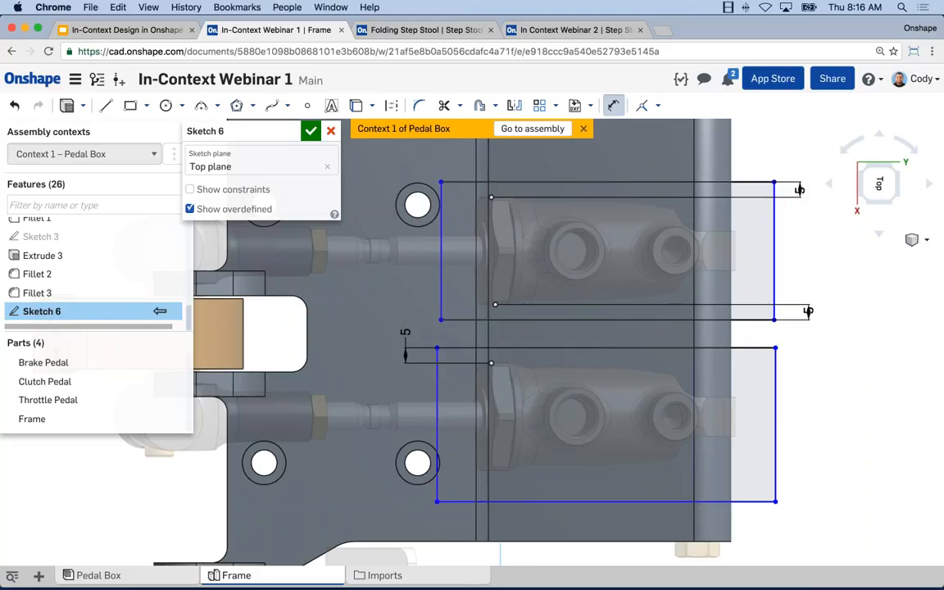
Dimension the upper rectangle's short edge on the pushrod side 15 mm from the upper cylinder's hex end.
middle_click_drag(772, 233, 837, 247)
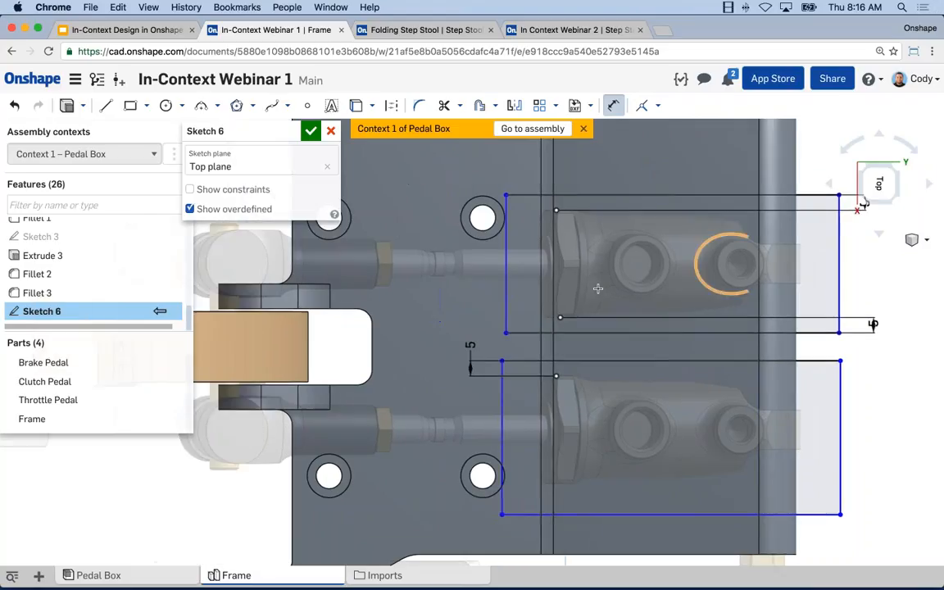
left_click(507, 263)
left_click(563, 260)
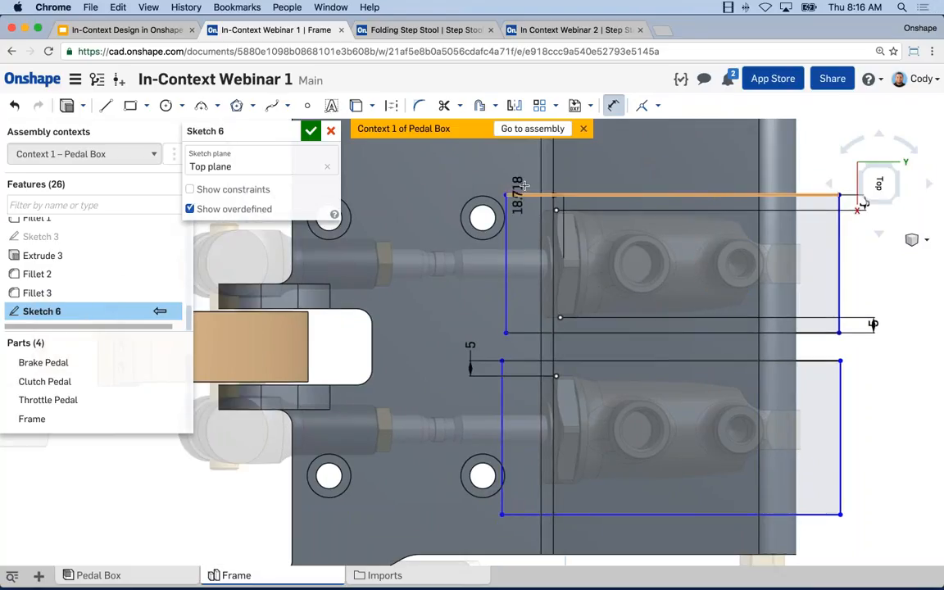
left_click(525, 184)
type("15")
key("Return")
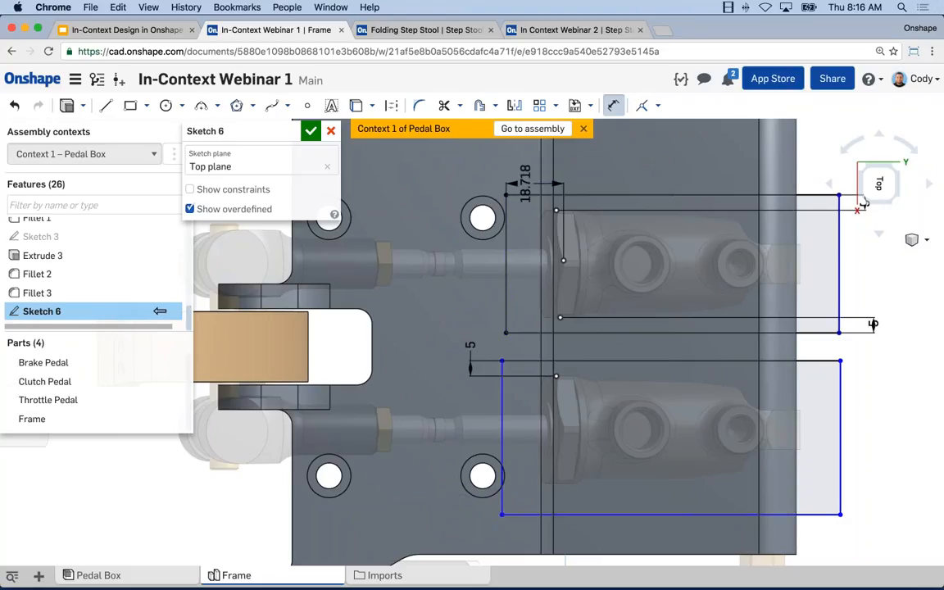
key("Escape")
Constrain the lower rectangle's two upper corners vertically in line with the matching corners of the upper rectangle.
middle_click_drag(591, 296, 611, 282)
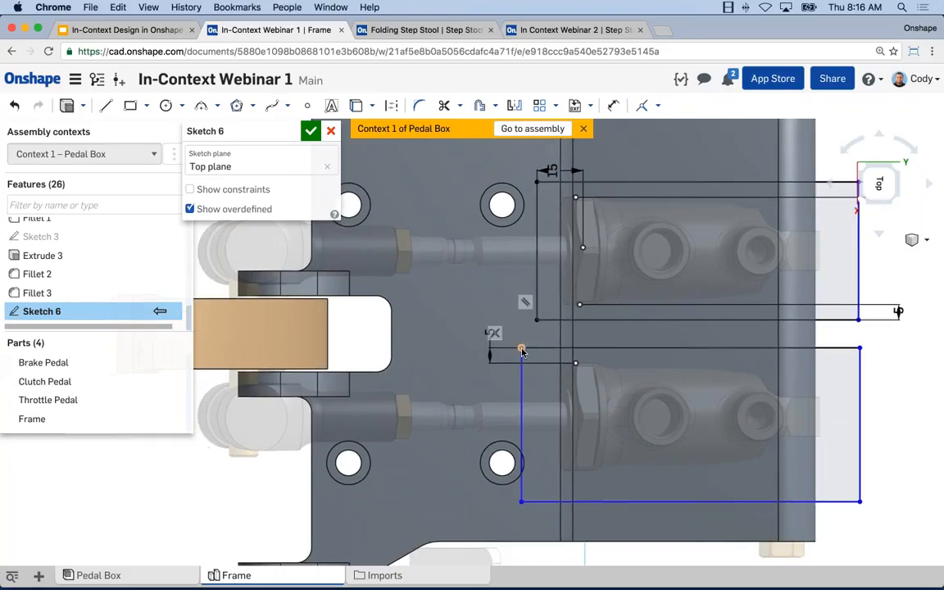
left_click(521, 349)
key("v")
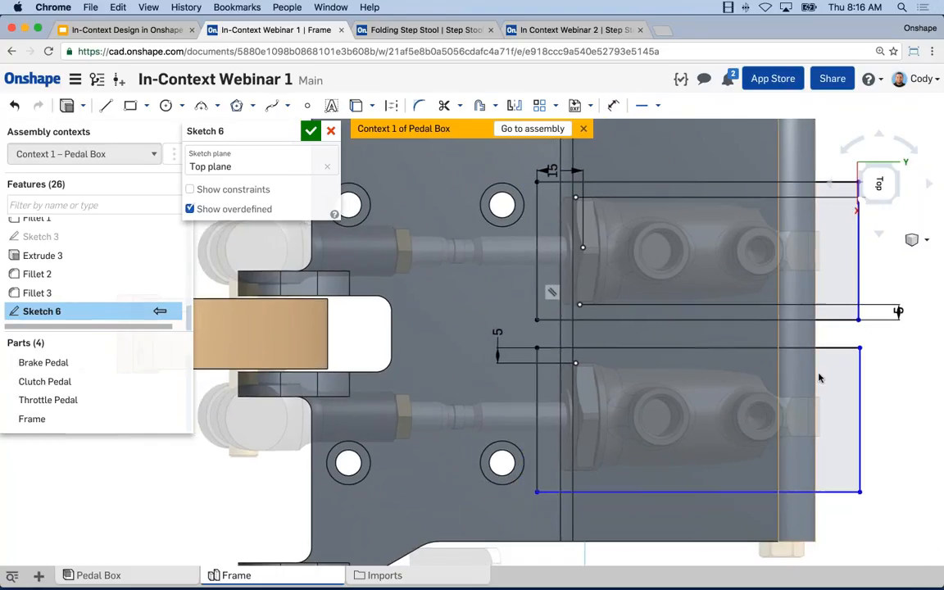
middle_click_drag(873, 379, 840, 387)
left_click(828, 355)
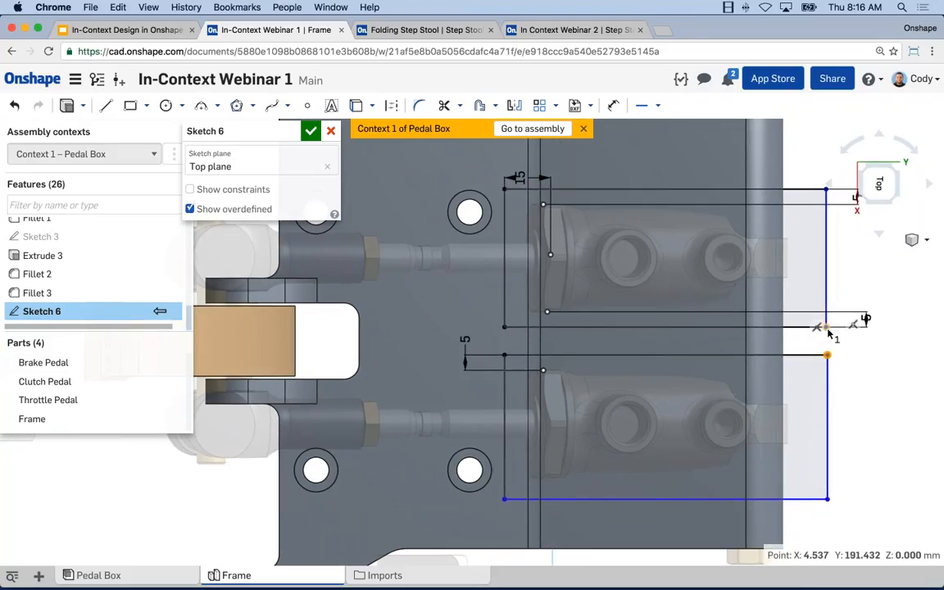
left_click(826, 328)
key("v")
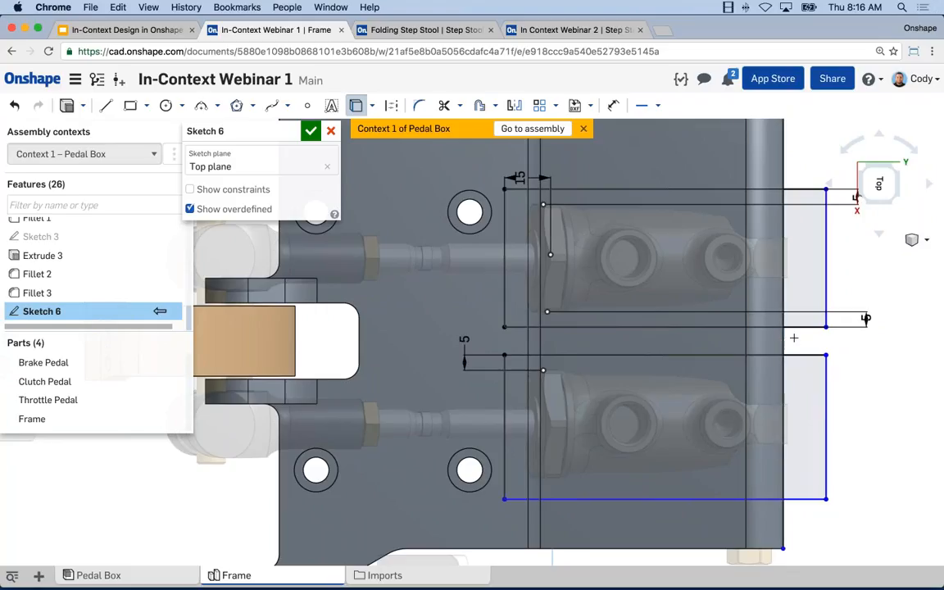
Make the lower rectangle's outer upper corner coincident with the projected end edge of the frame.
key("Escape")
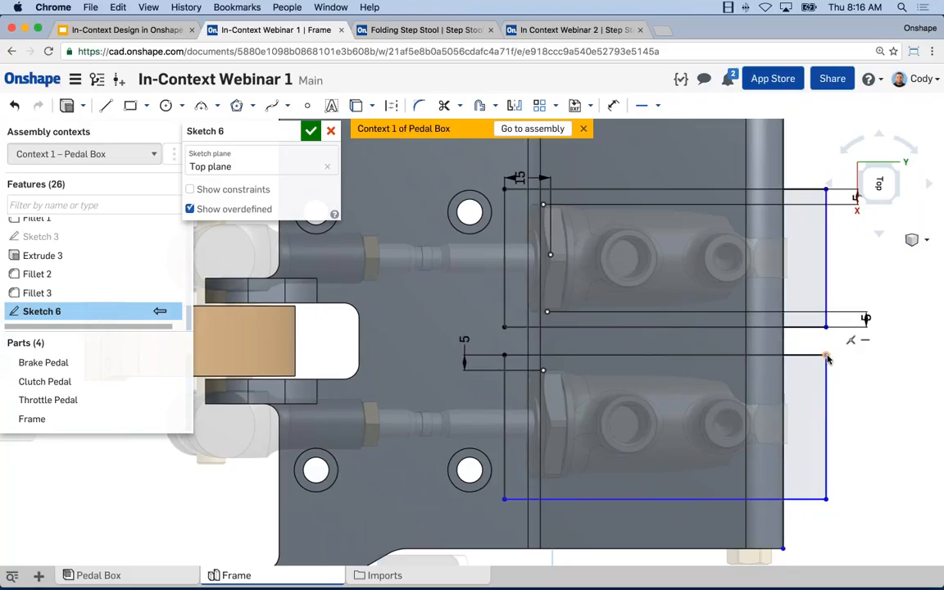
left_click(828, 356)
left_click(784, 377)
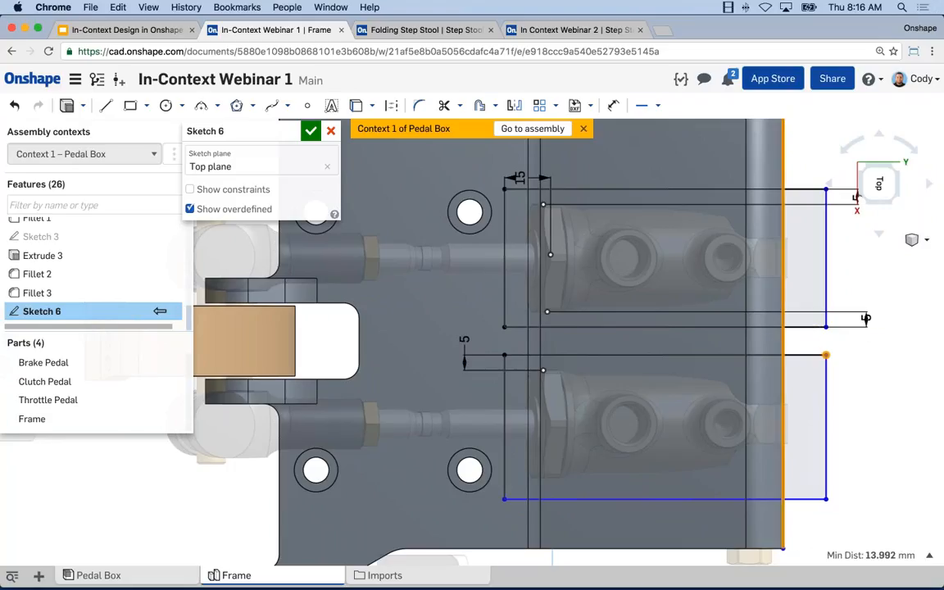
left_click(657, 105)
left_click(660, 130)
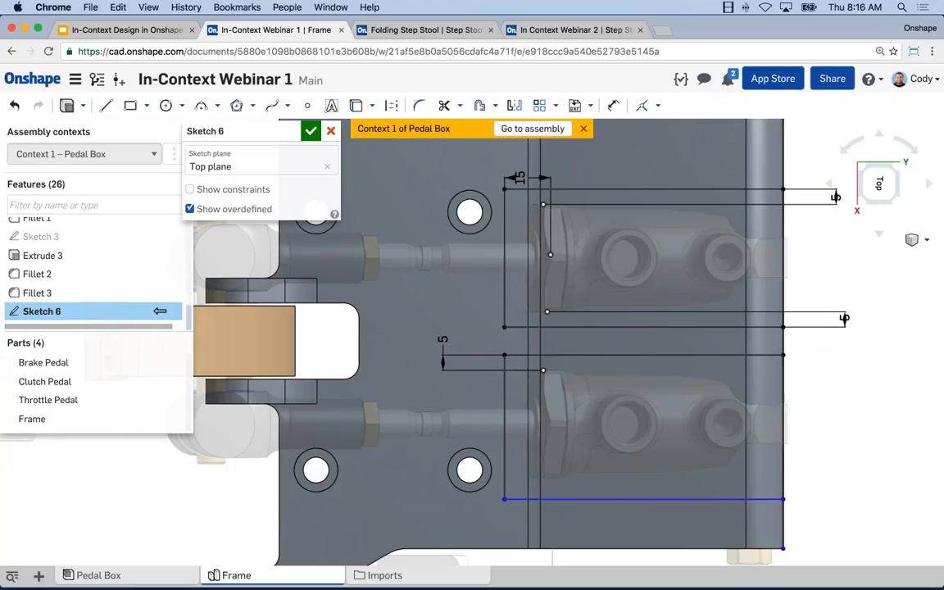
Dimension the lower rectangle's lower edge 5 mm from the lower corner of the lower cylinder's hex end.
middle_click_drag(837, 401, 833, 351)
key("u")
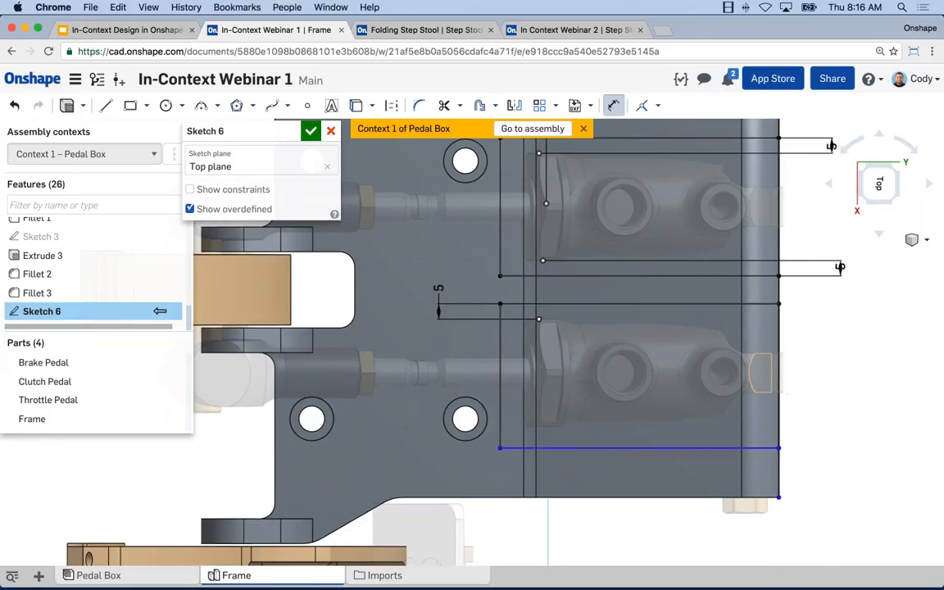
left_click(552, 449)
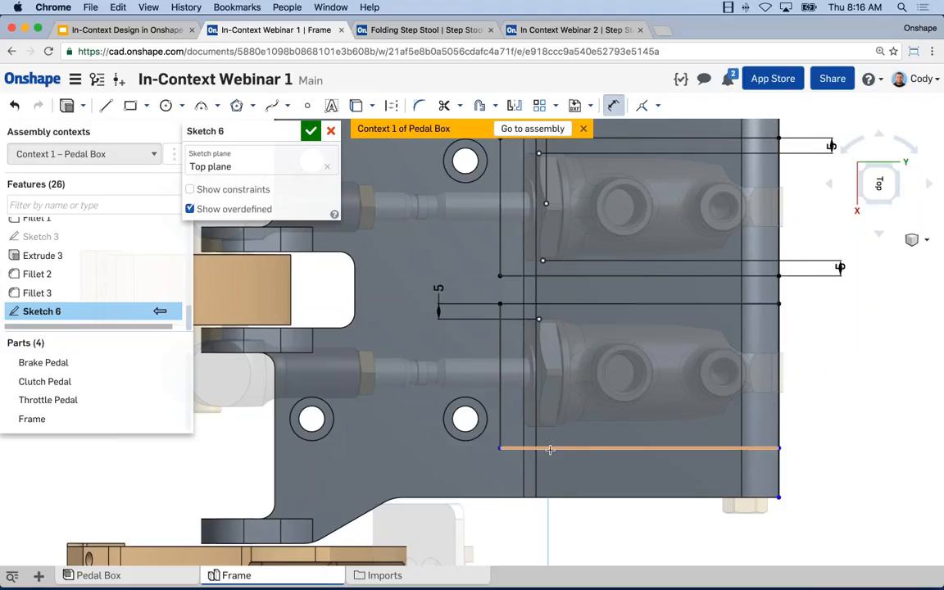
left_click(818, 431)
type("4")
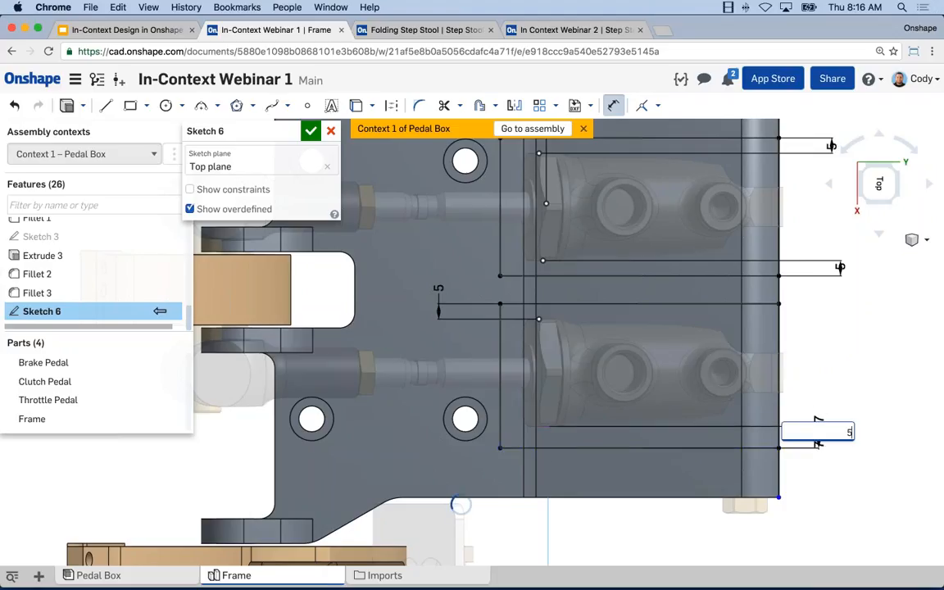
key("Return")
key("Escape")
Extrude both sketched rectangles as a Remove cut through all of the frame, with a second end position also set to Through all.
scroll(827, 408, "down", 3)
middle_click_drag(843, 380, 799, 388)
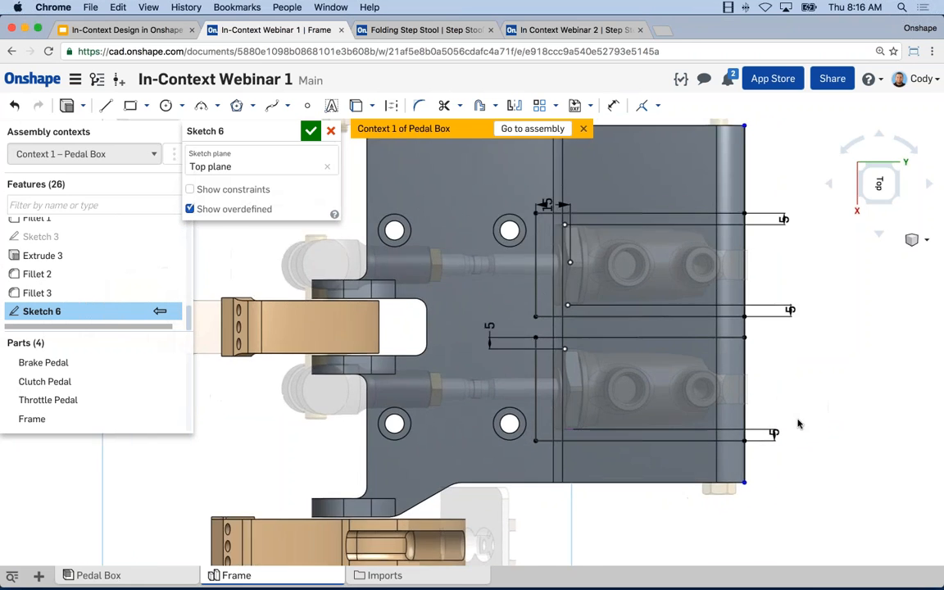
right_click_drag(799, 424, 773, 353)
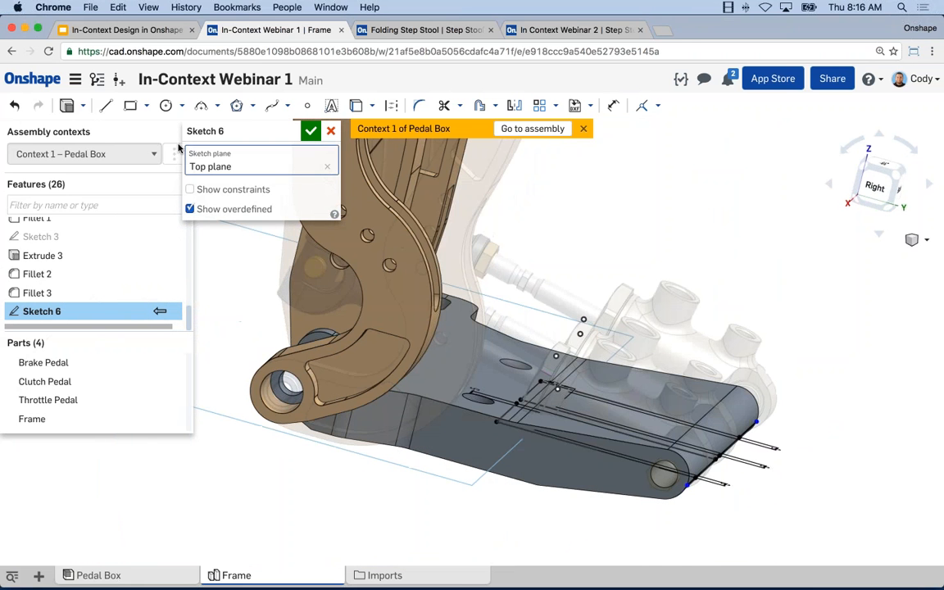
left_click(67, 108)
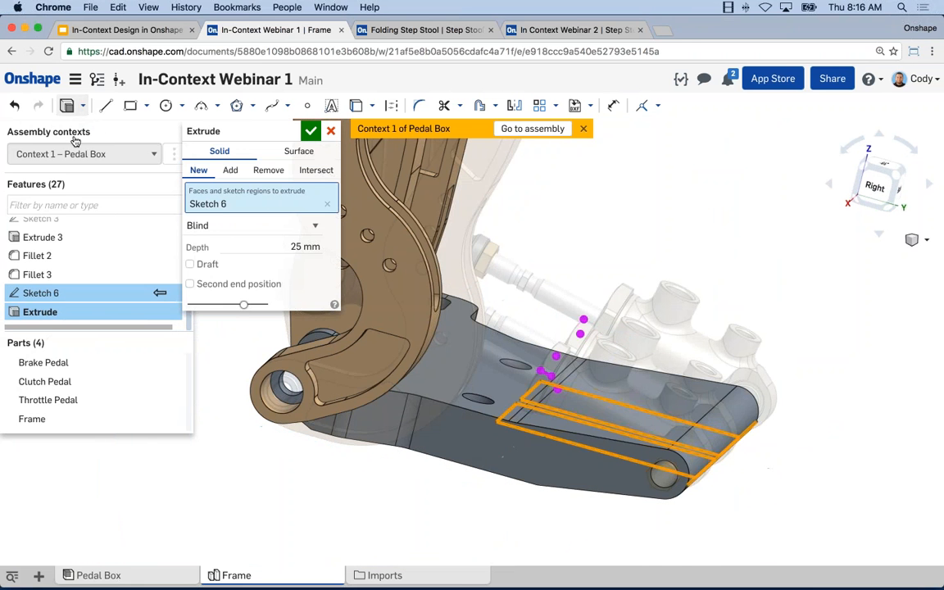
left_click(268, 170)
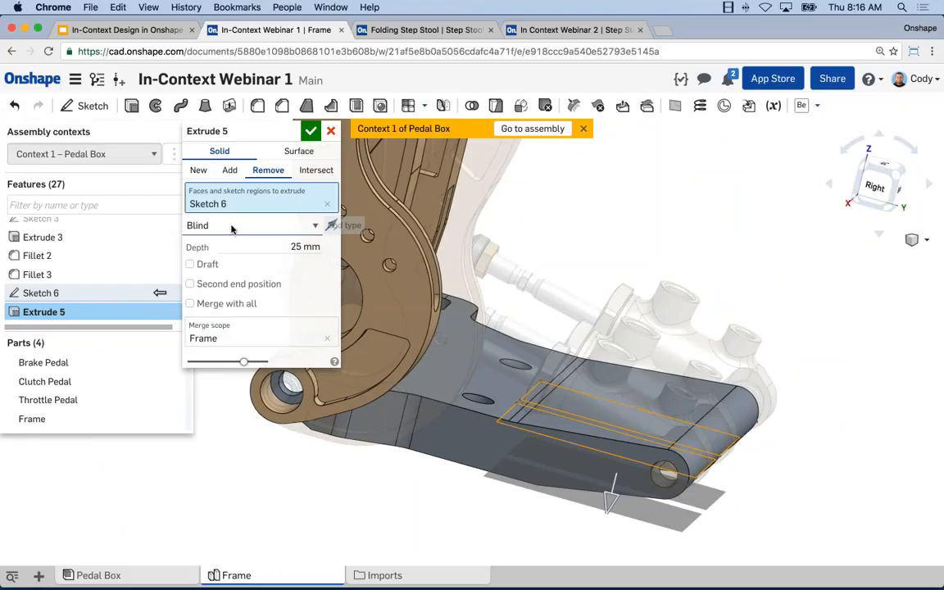
left_click(316, 226)
left_click(224, 302)
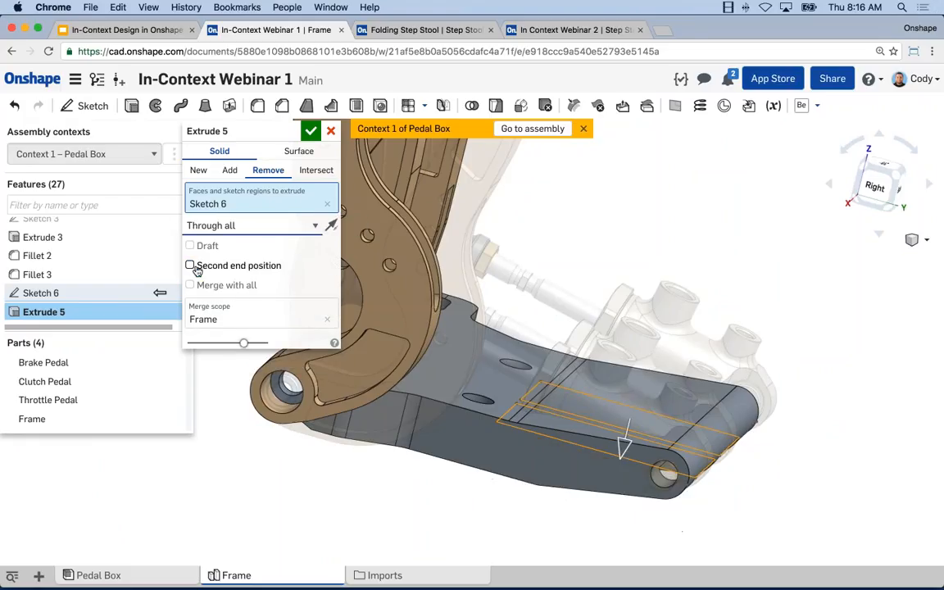
left_click(191, 265)
left_click(237, 286)
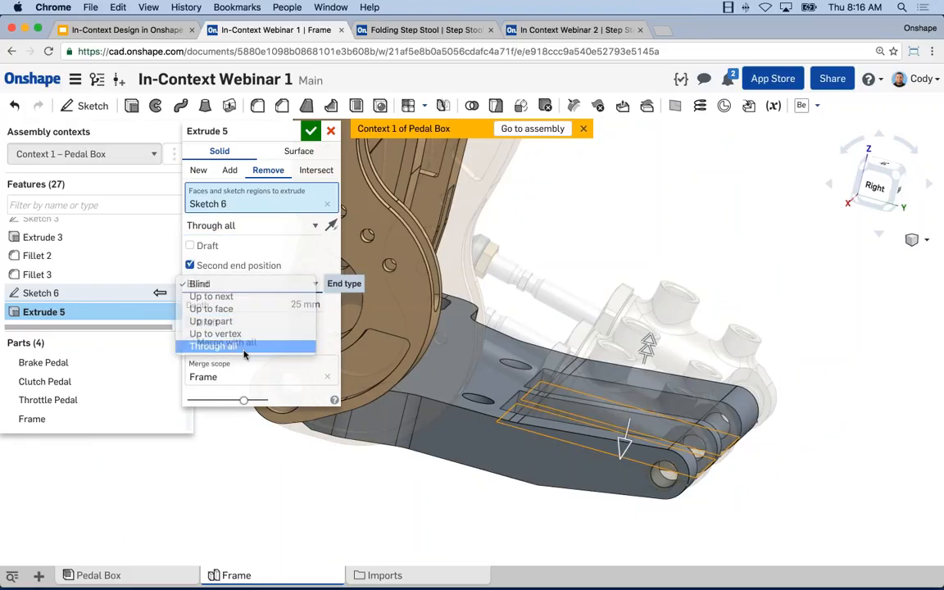
left_click(228, 348)
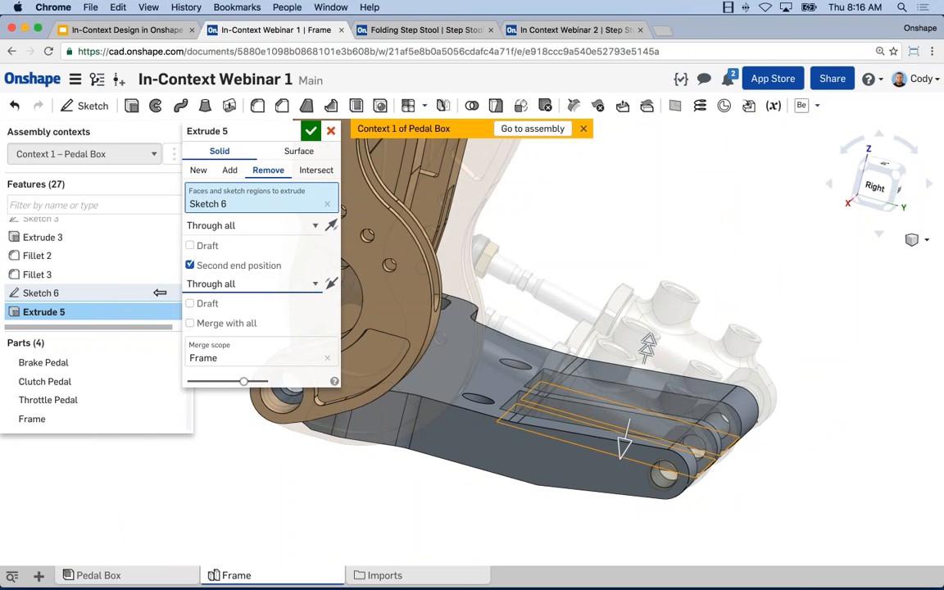
left_click(311, 132)
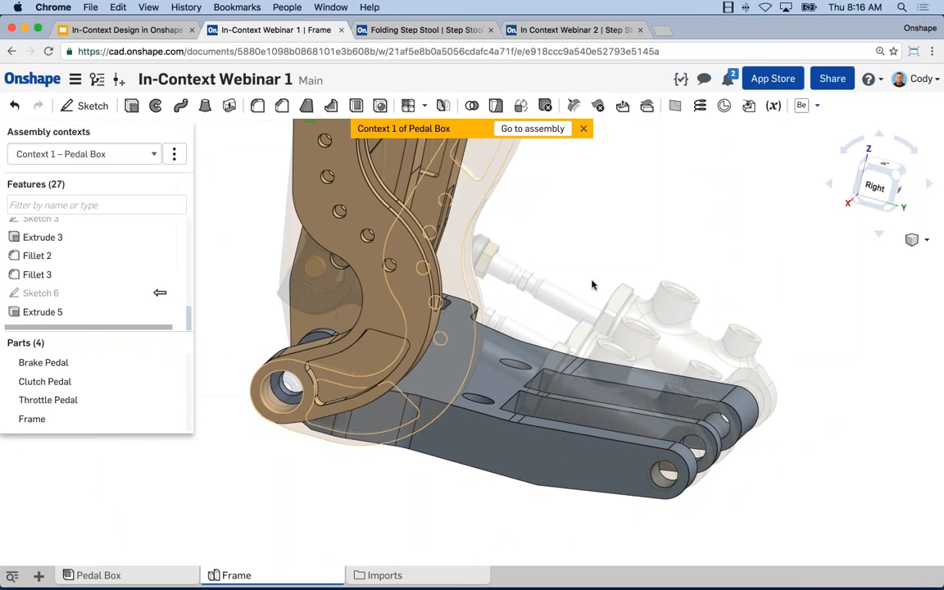
Examine the frame's new cylinder cutouts, its arms and its side faces against the ghosted cylinders and pedals.
right_click_drag(609, 276, 557, 282)
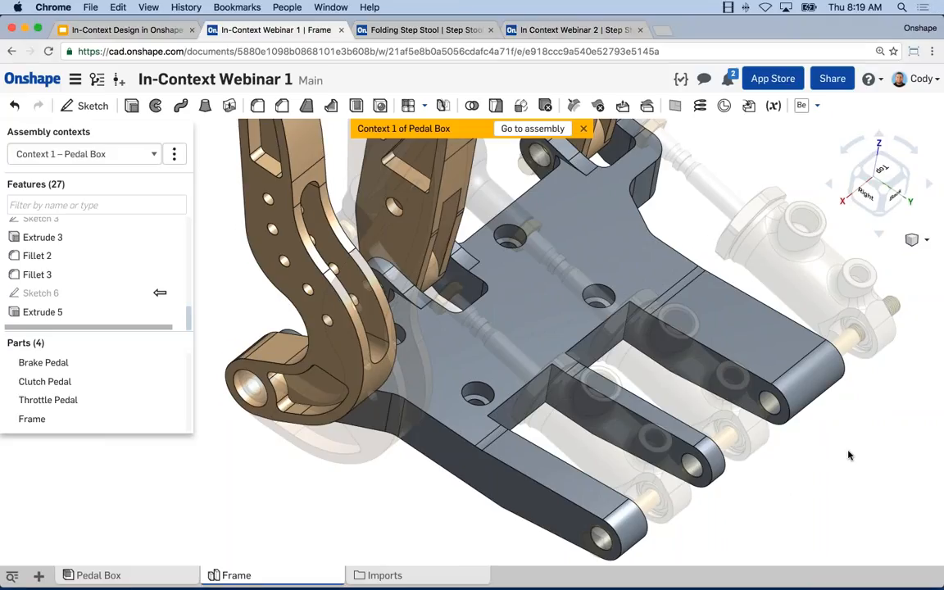
middle_click_drag(849, 453, 784, 418)
scroll(837, 443, "down", 1)
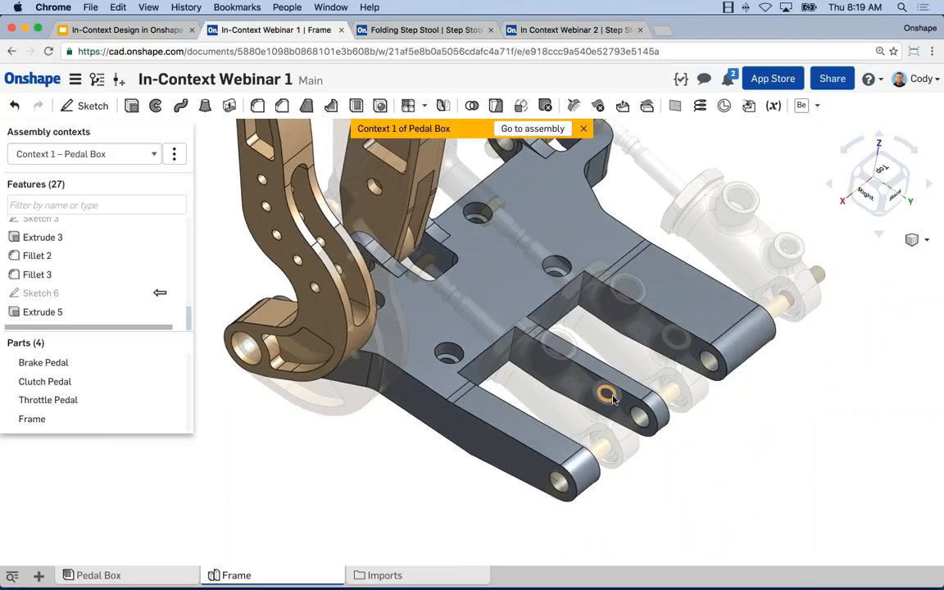
mouse_move(81, 295)
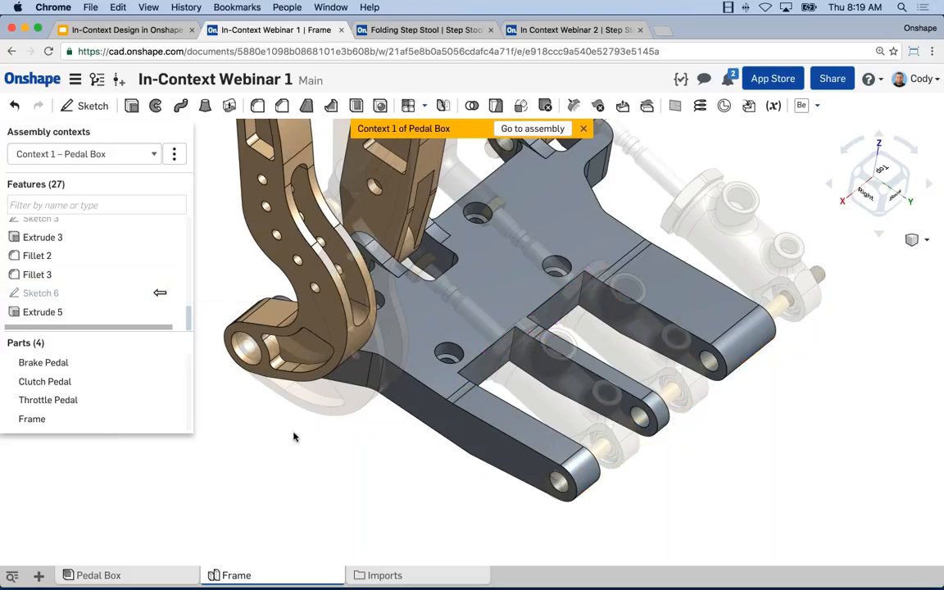
right_click_drag(334, 431, 408, 329)
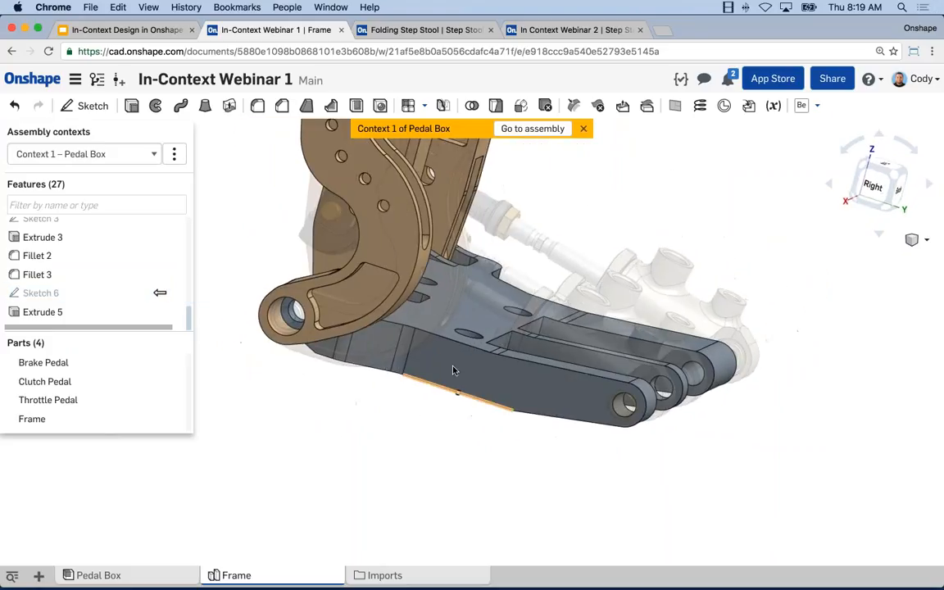
scroll(426, 348, "up", 2)
scroll(430, 351, "up", 3)
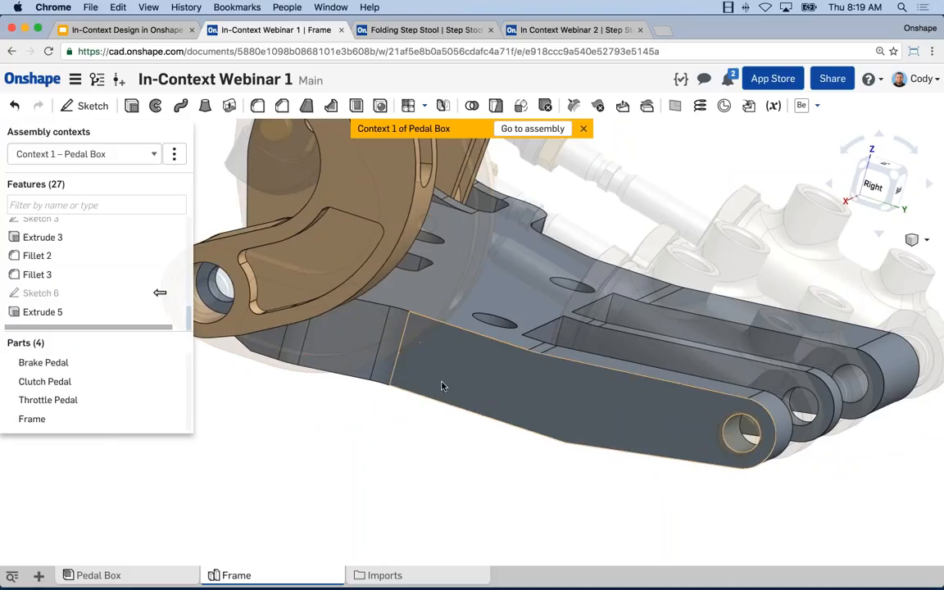
right_click_drag(445, 373, 397, 420)
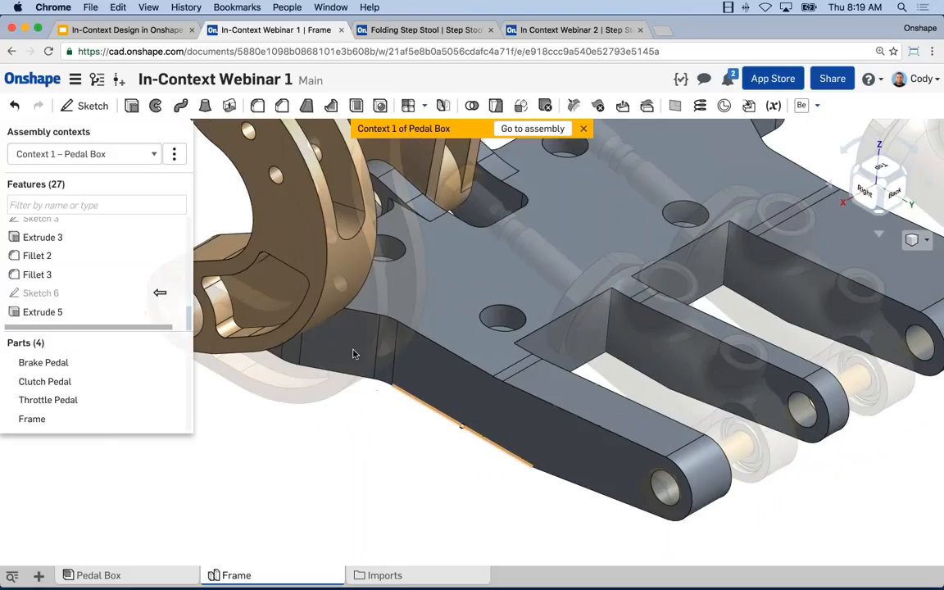
left_click(343, 341)
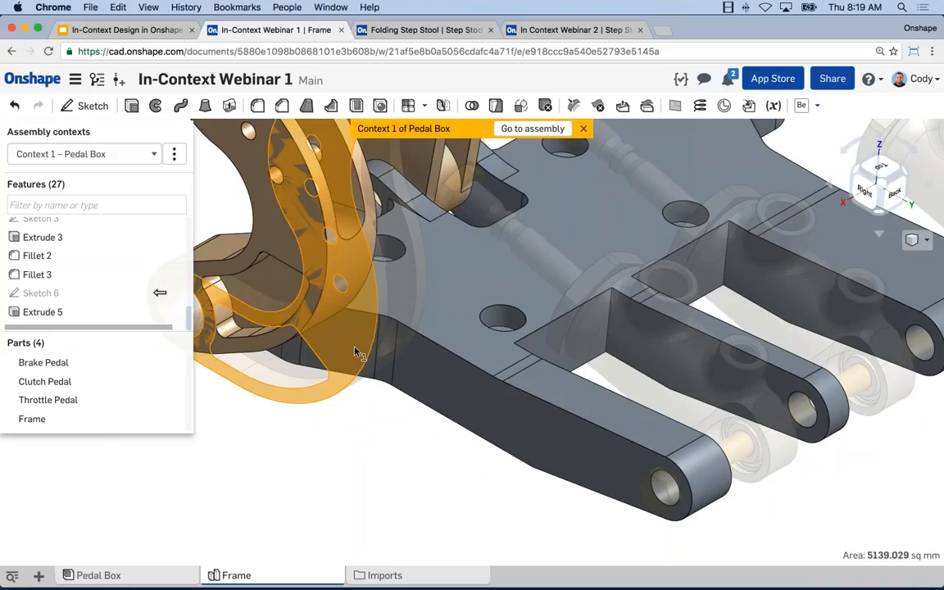
Start a sketch on the outer side face of the nearest pedal and project the pedal's large curved outer edge into it.
key("s")
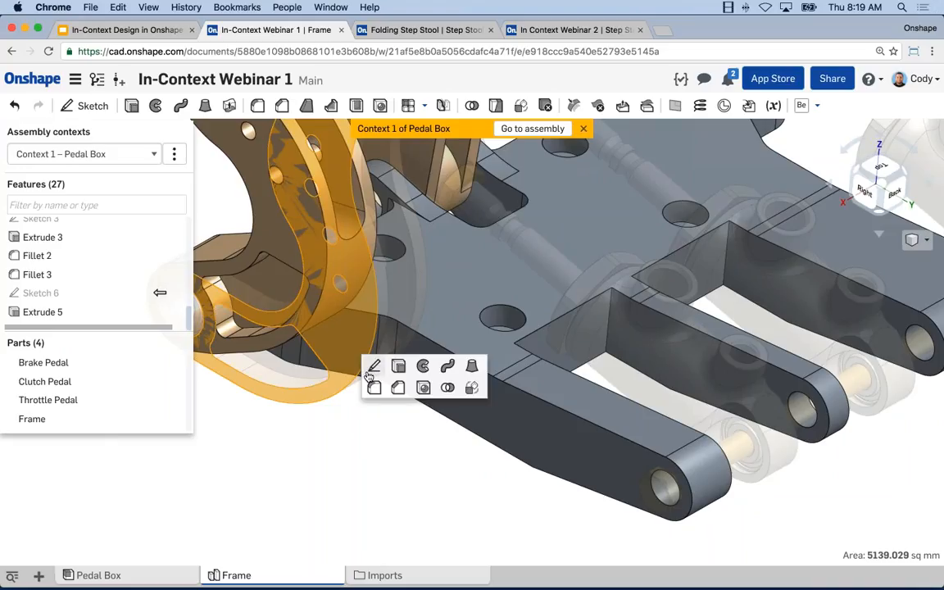
left_click(371, 371)
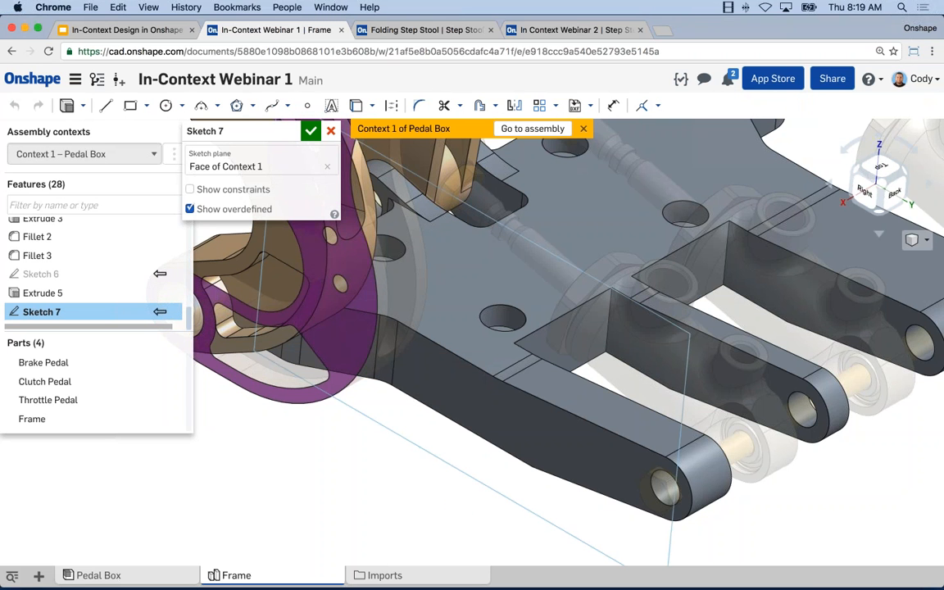
key("n")
scroll(451, 385, "up", 4)
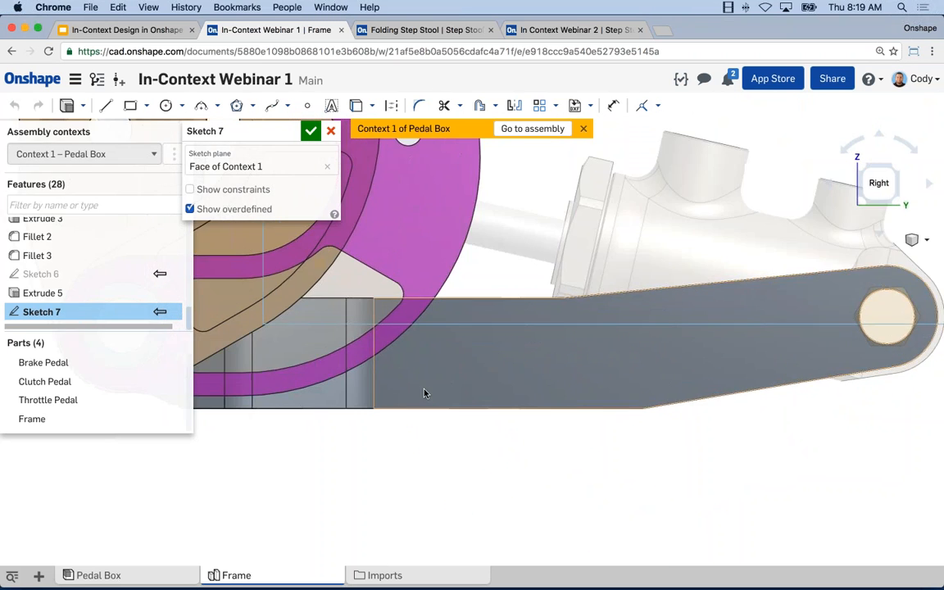
middle_click_drag(425, 394, 446, 413)
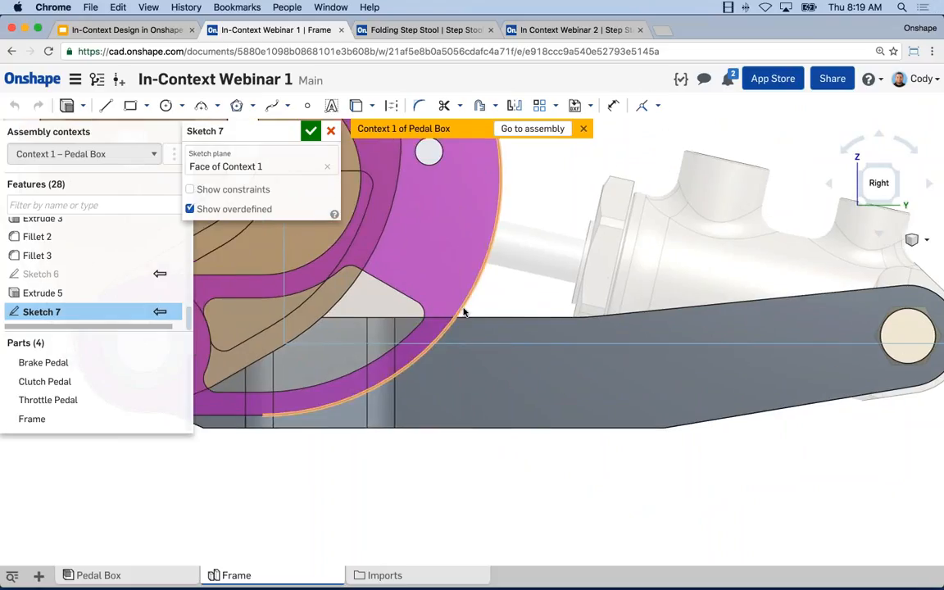
left_click(464, 312)
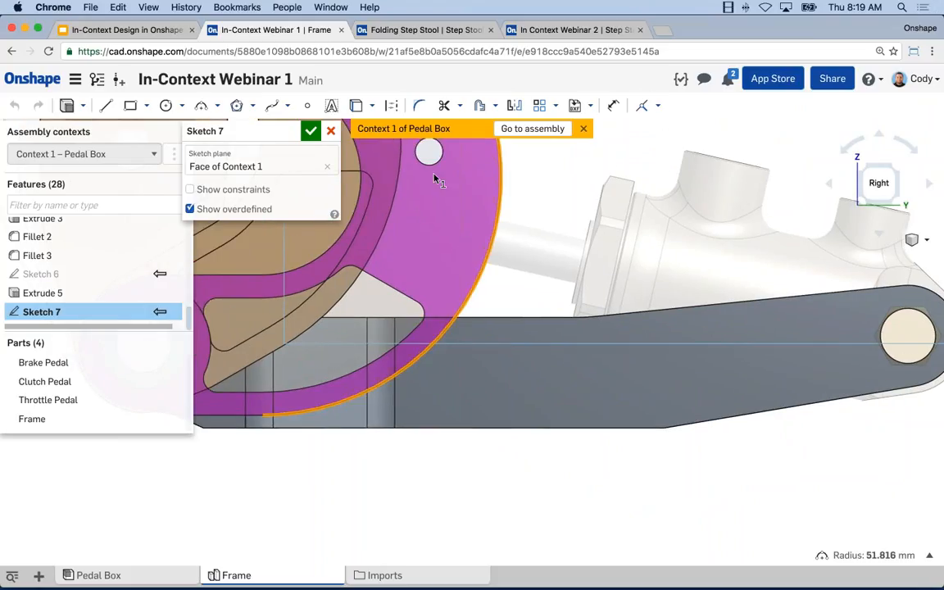
left_click(358, 107)
scroll(352, 418, "up", 3)
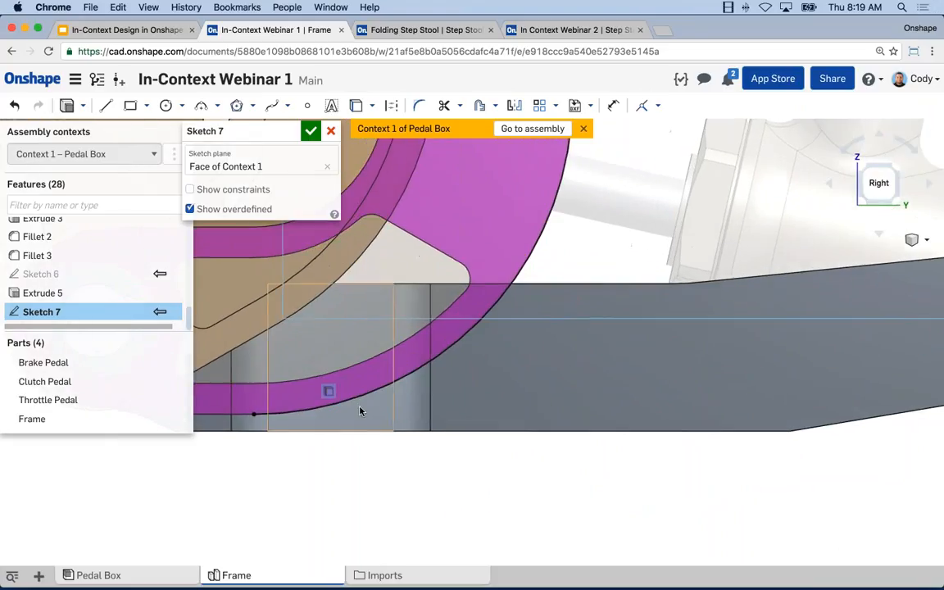
Sketch a stop profile from the projected arc to the frame's lower edge, about 50 mm along it, about 24 mm up and back to the arc.
key("l")
left_click(332, 405)
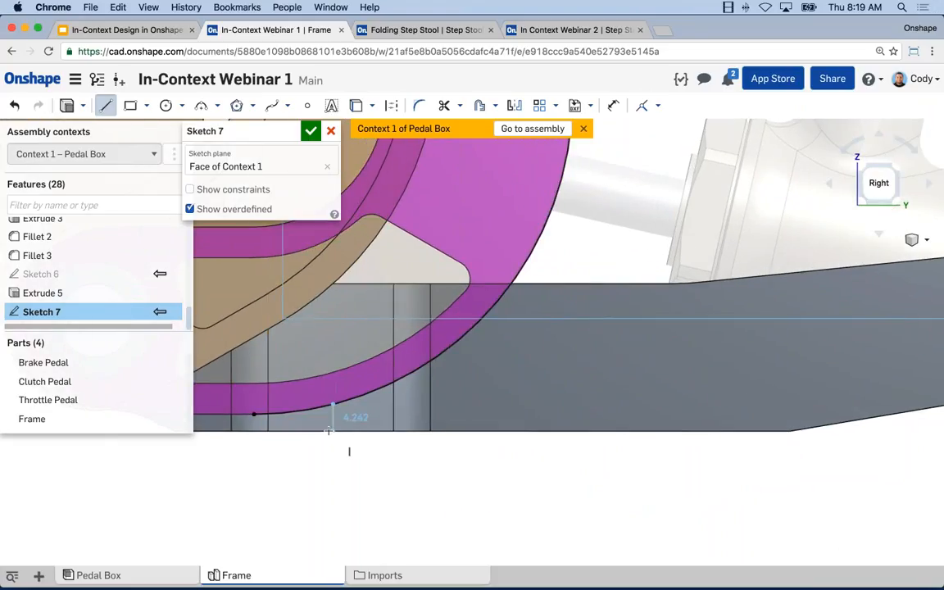
left_click(333, 430)
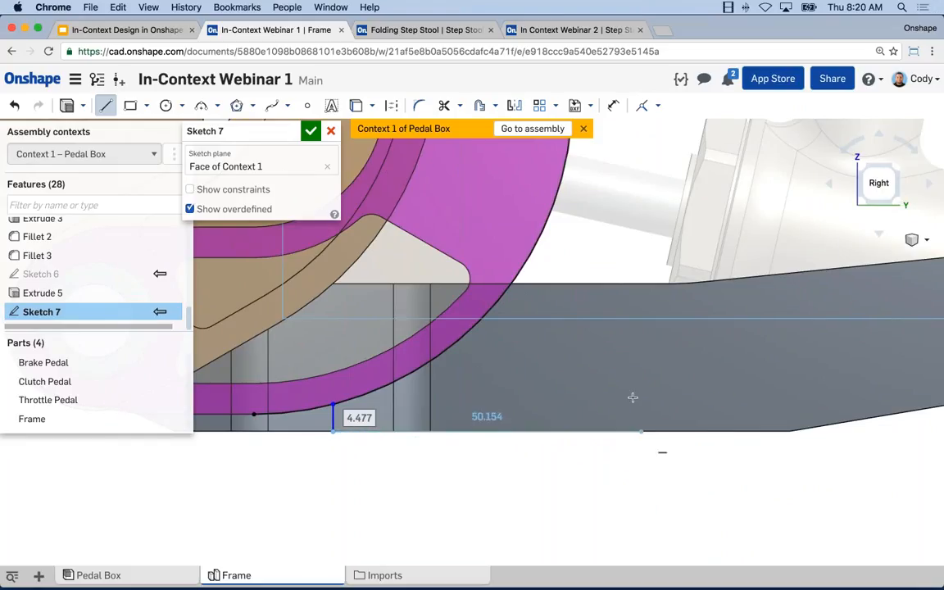
left_click(641, 431)
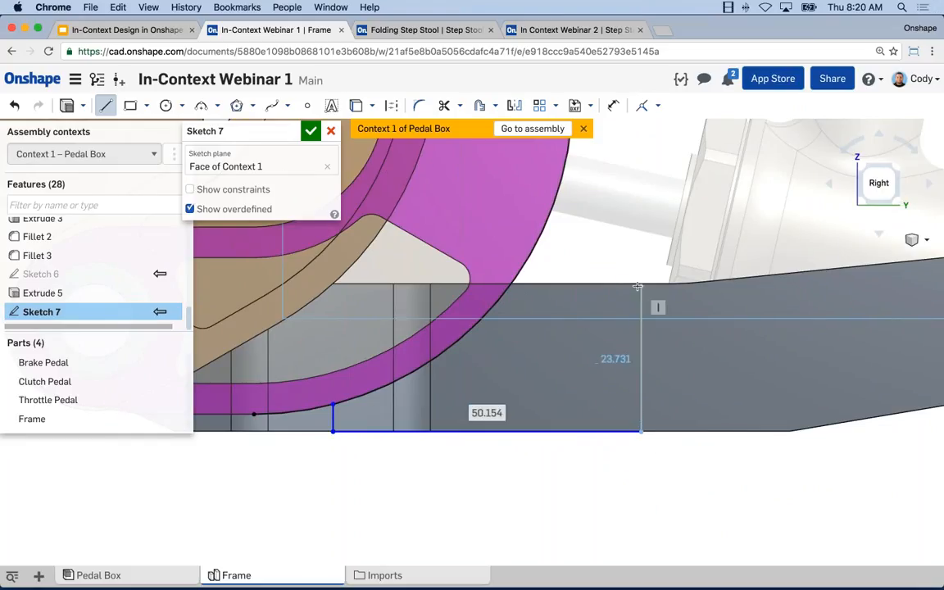
left_click(641, 285)
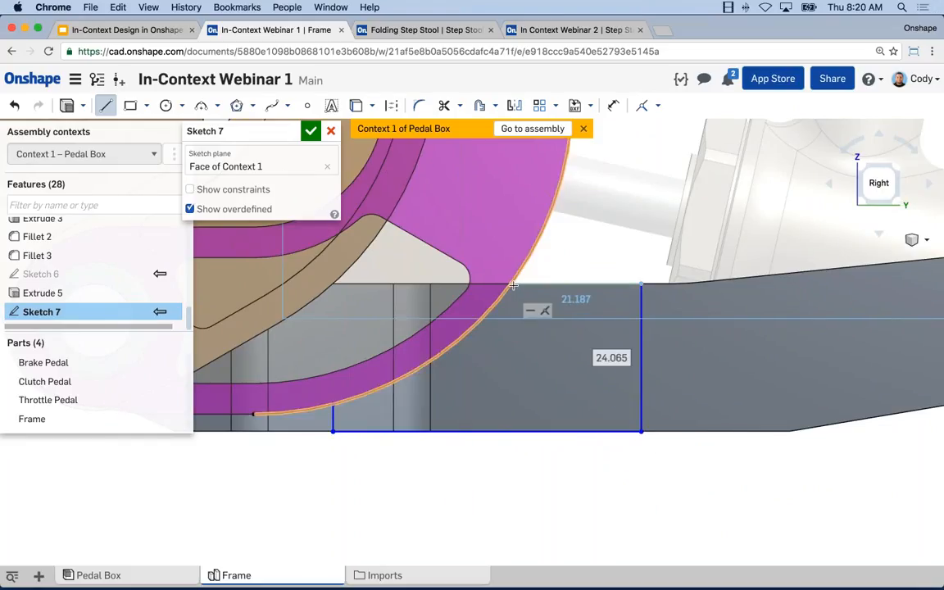
left_click(513, 285)
key("Escape")
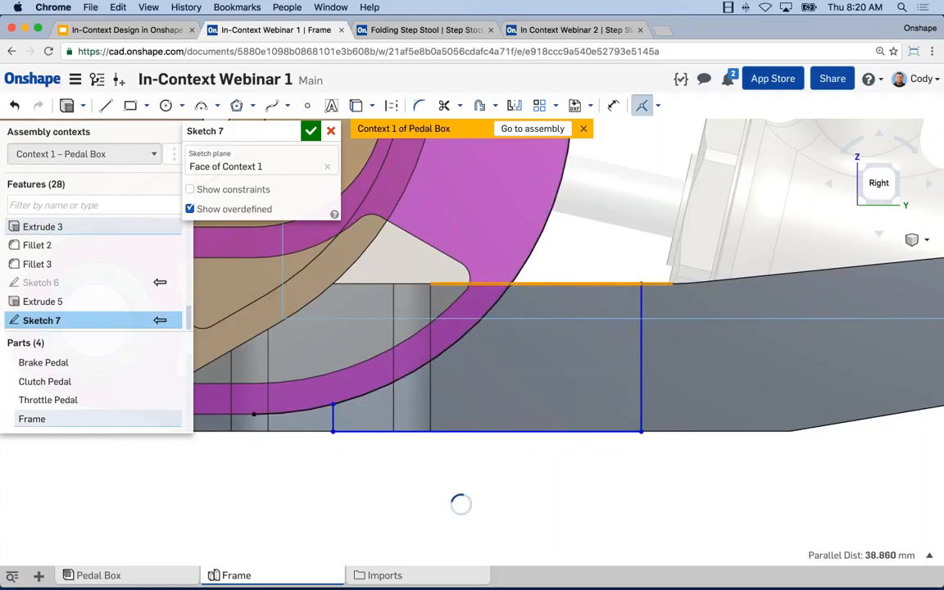
Make the profile's upper and lower lines coincident with the frame's upper and lower edges.
left_click(610, 432)
left_click(665, 431)
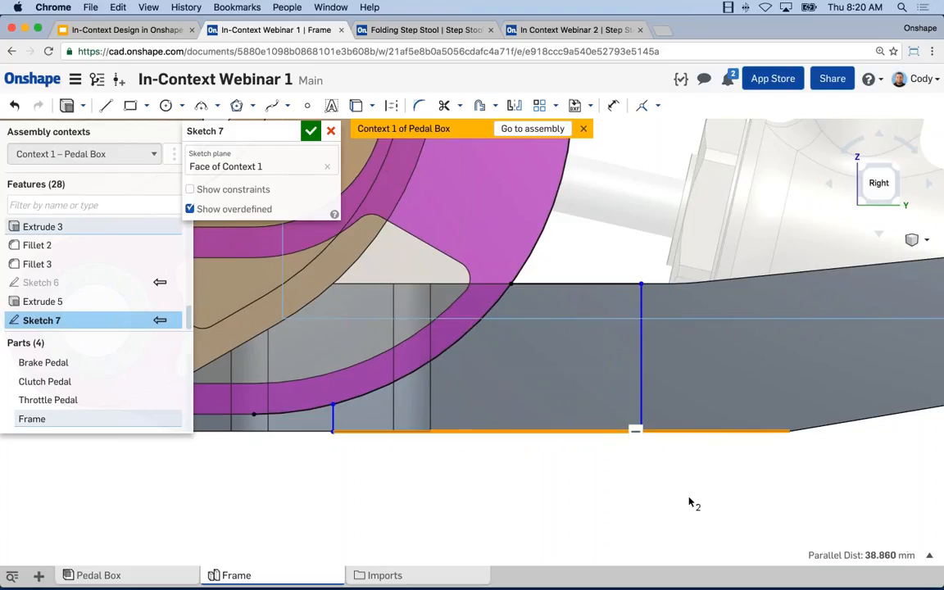
key("i")
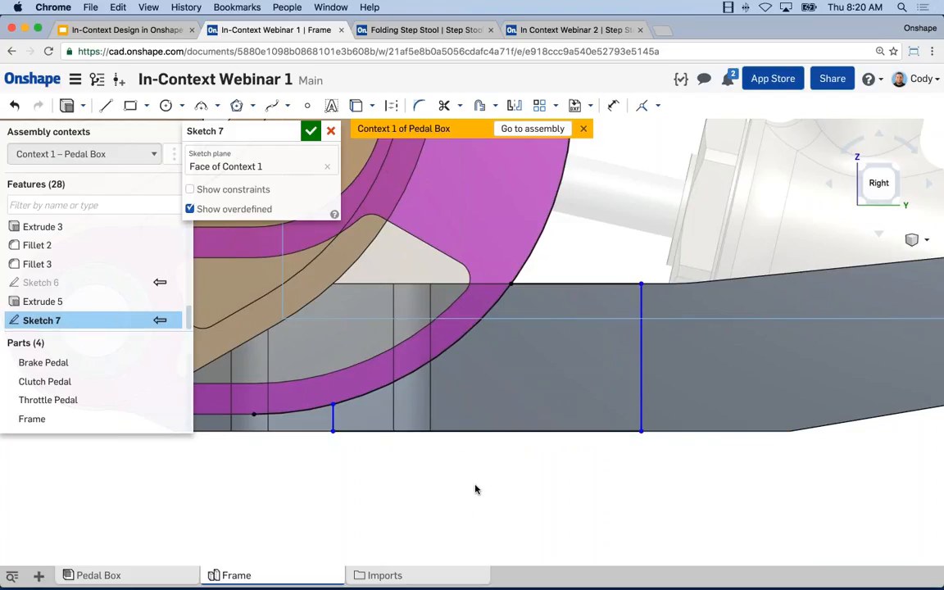
Dimension the profile's lower line at 40 mm.
key("d")
left_click(486, 432)
left_click(489, 482)
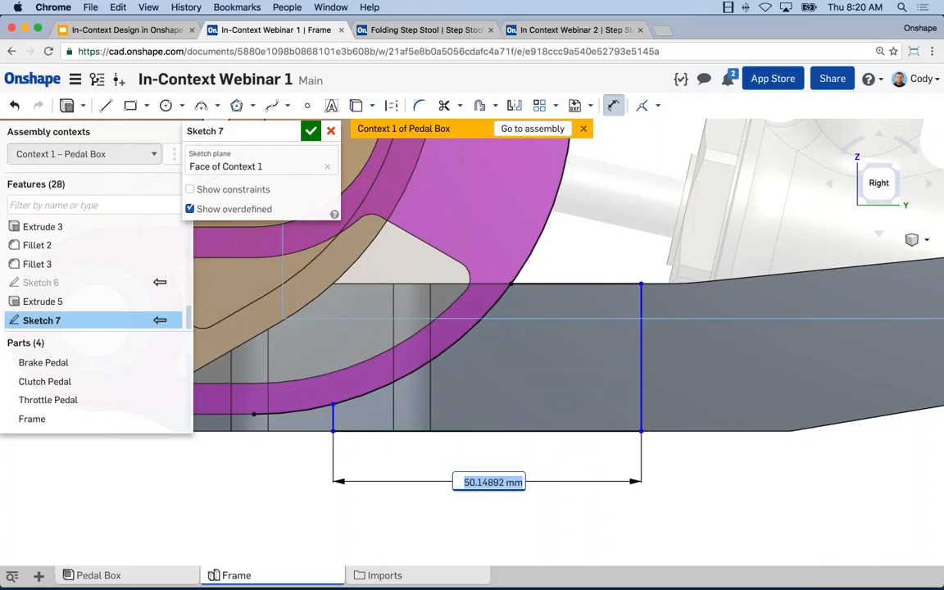
type("40")
key("Return")
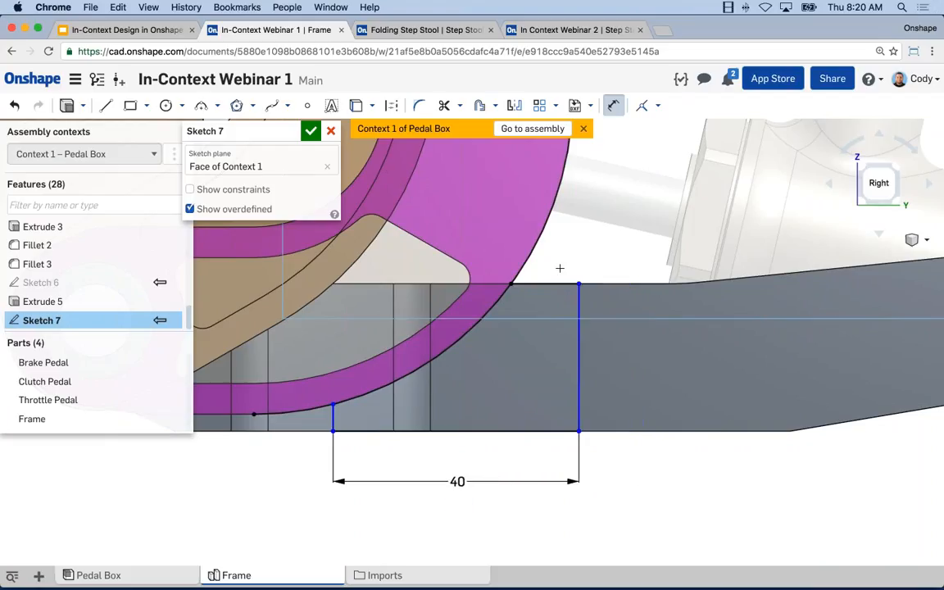
Dimension the profile's upper line at 15 mm.
left_click(557, 283)
left_click(566, 261)
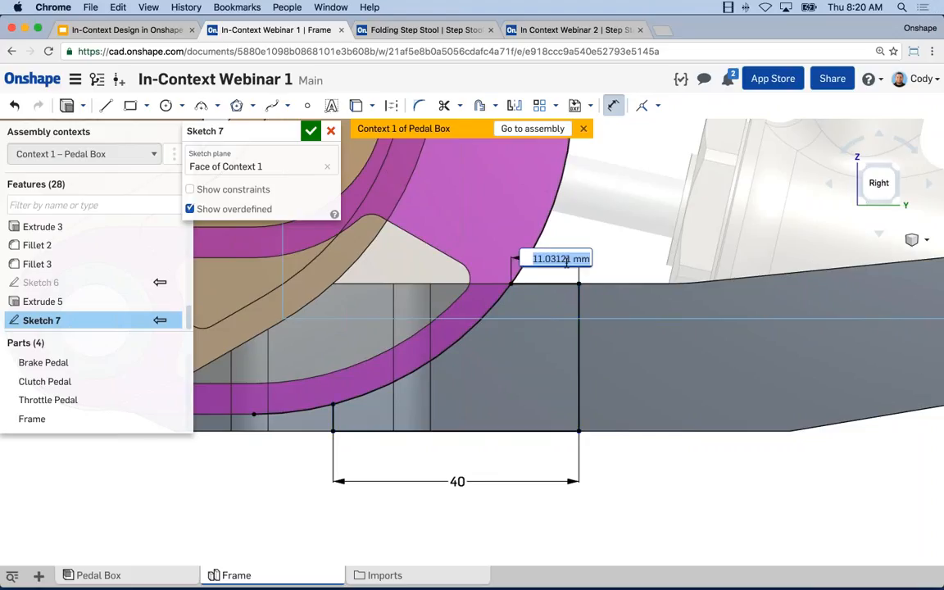
type("15")
key("Return")
key("Escape")
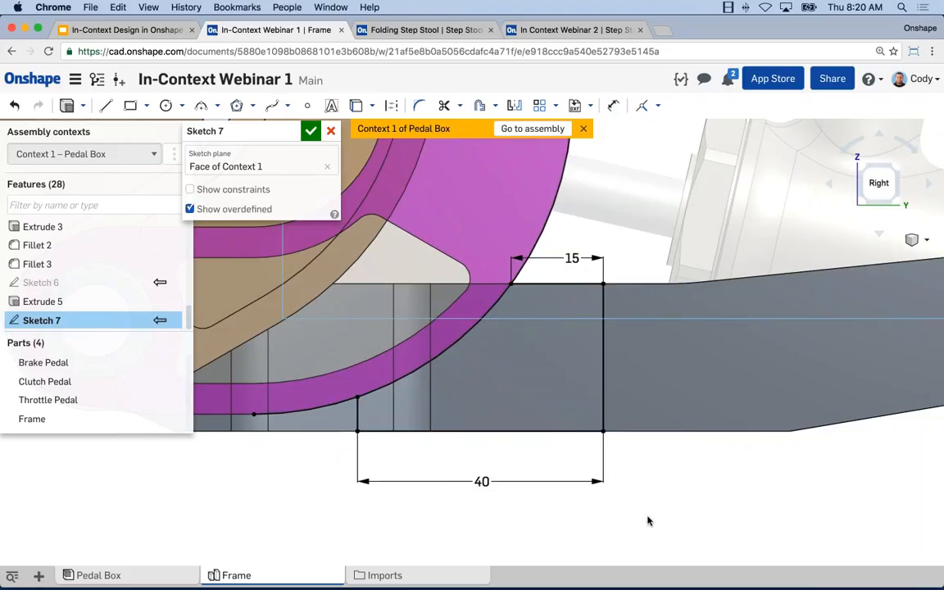
Extrude the stop profile in the opposite direction as an Add with end type Up to next, merging it with the Frame.
scroll(670, 502, "down", 2)
middle_click_drag(672, 502, 665, 493)
right_click_drag(666, 493, 550, 469)
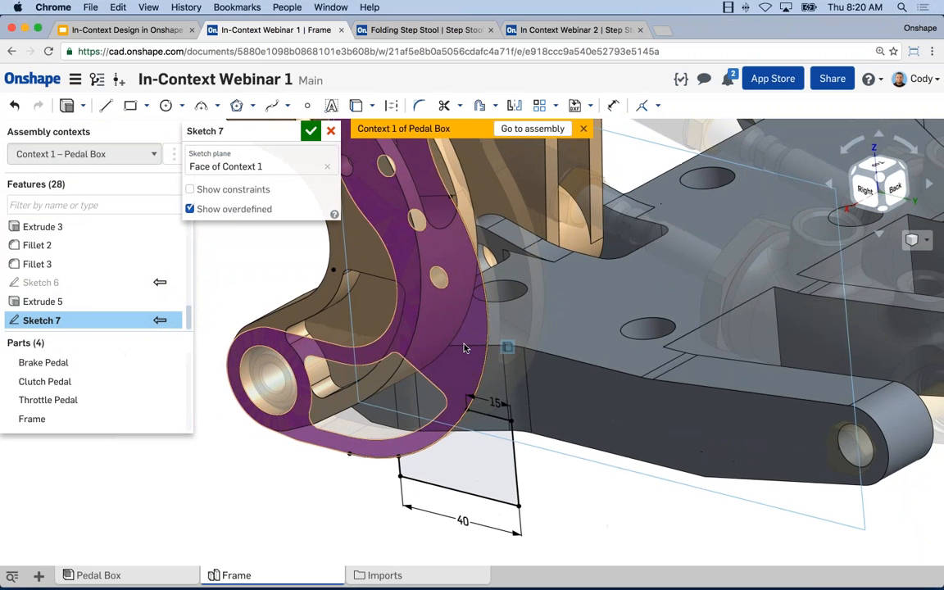
right_click_drag(486, 400, 459, 412)
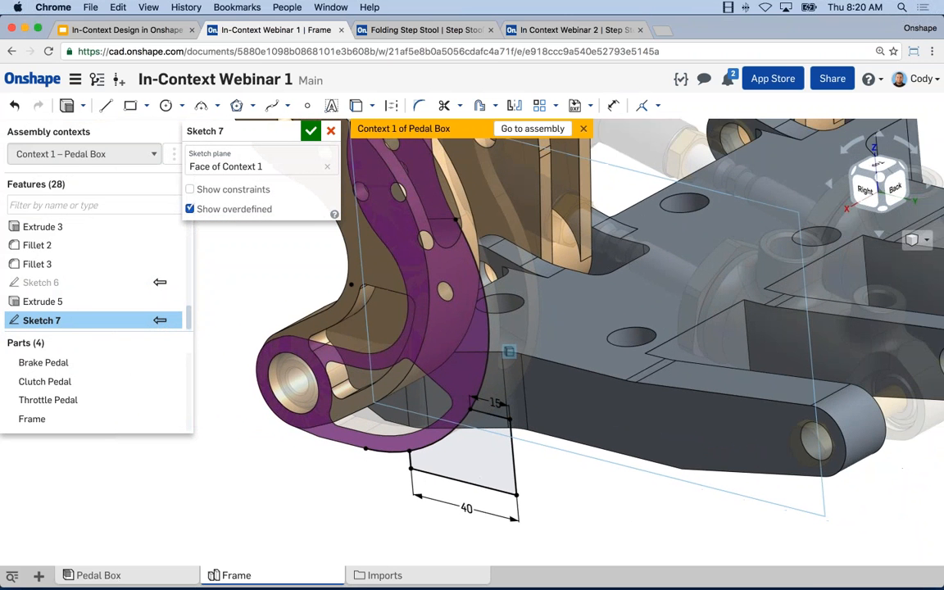
left_click(69, 107)
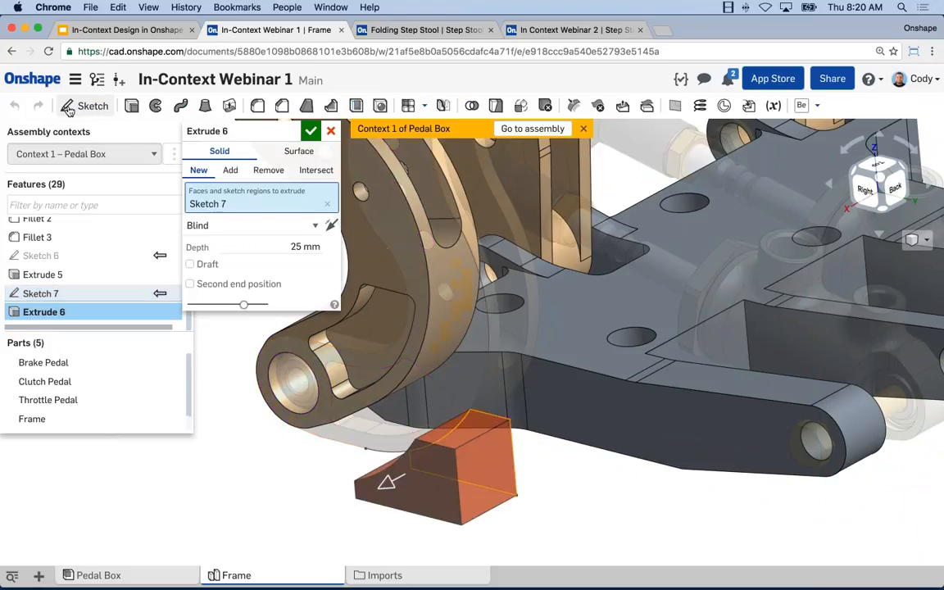
left_click(331, 227)
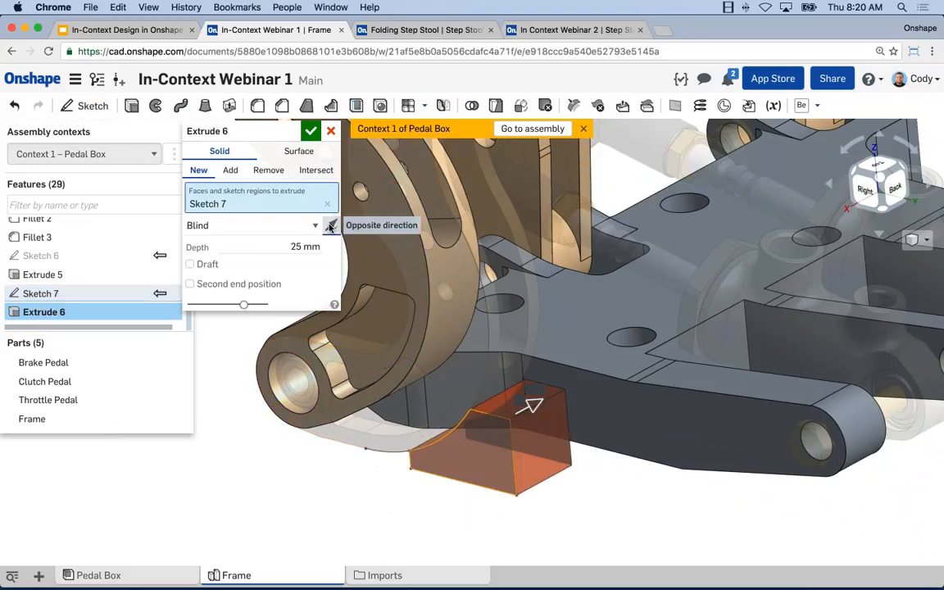
left_click(311, 226)
left_click(247, 252)
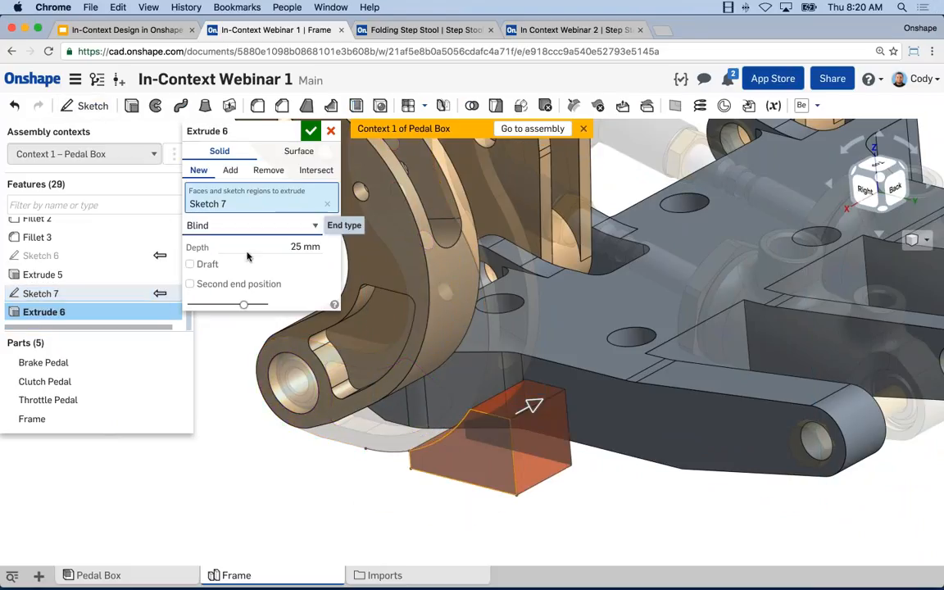
scroll(579, 367, "up", 3)
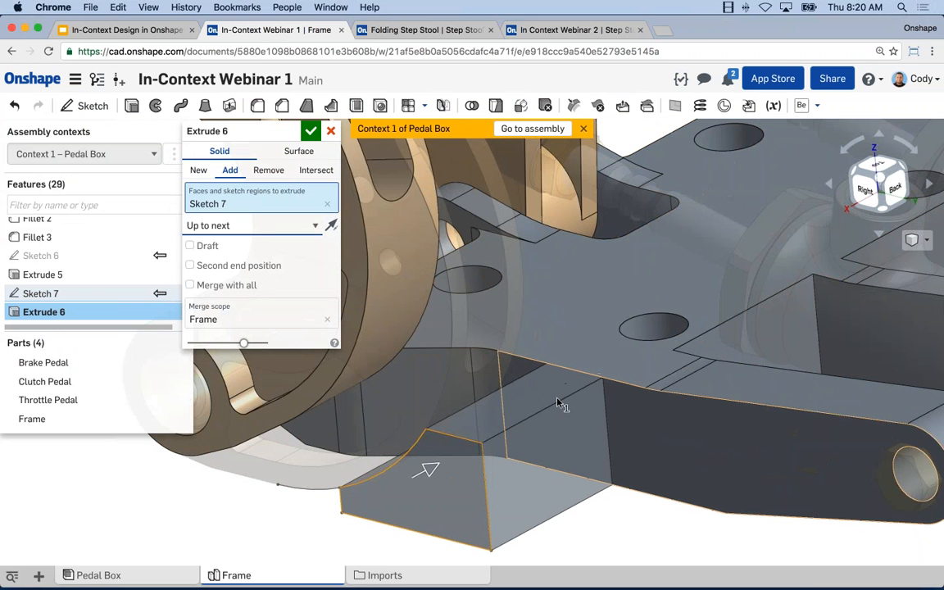
scroll(525, 344, "down", 5)
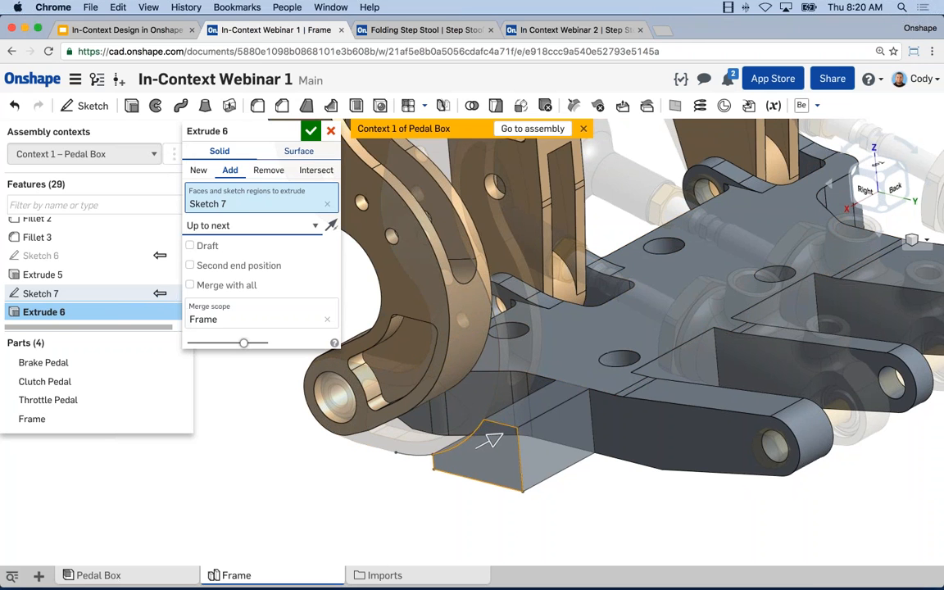
left_click(312, 133)
Check the new pedal stop and the in-context sketch references, and return to the Pedal Box assembly.
right_click_drag(271, 381, 320, 402)
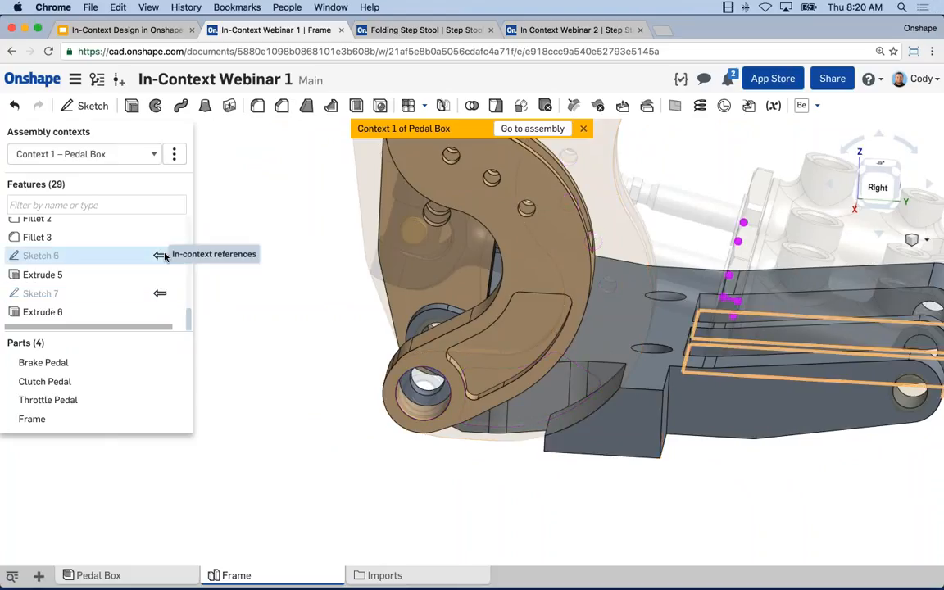
scroll(632, 397, "up", 4)
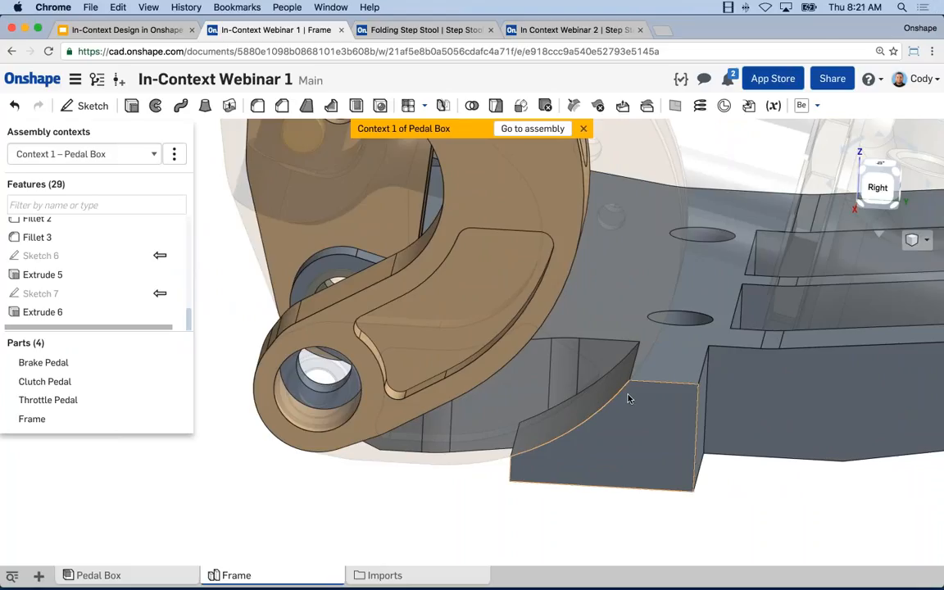
scroll(715, 197, "down", 2)
middle_click_drag(716, 197, 616, 330)
scroll(616, 330, "down", 1)
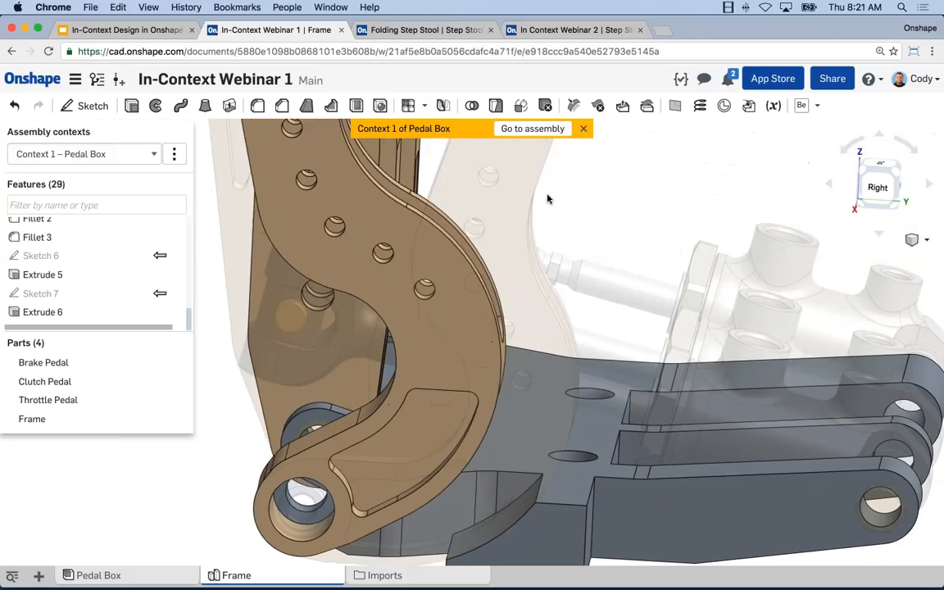
left_click(555, 129)
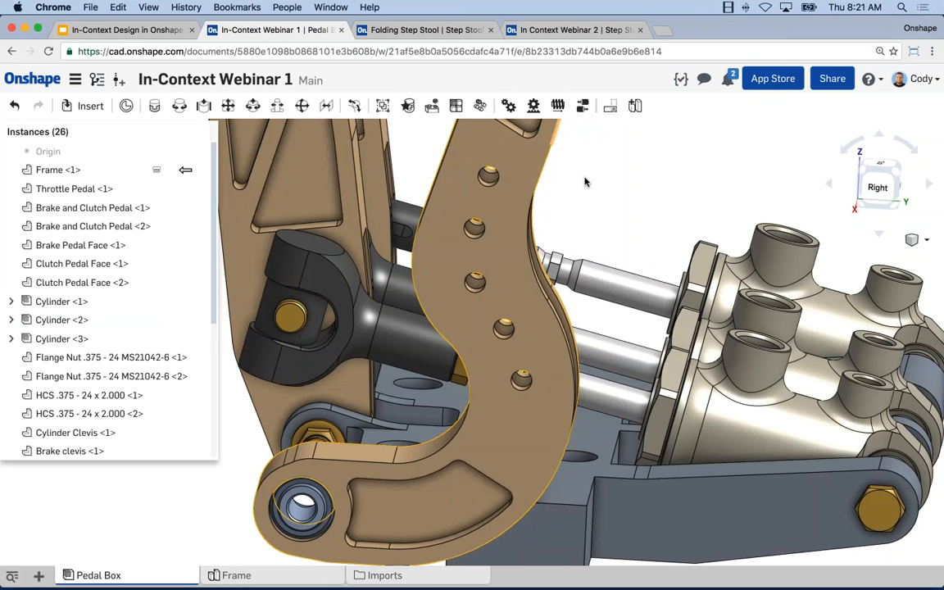
Swing the nearest pedal away from the frame's new stop and the cylinders.
scroll(623, 214, "down", 3)
scroll(635, 222, "down", 1)
middle_click_drag(635, 222, 620, 269)
scroll(621, 268, "down", 2)
scroll(609, 270, "down", 2)
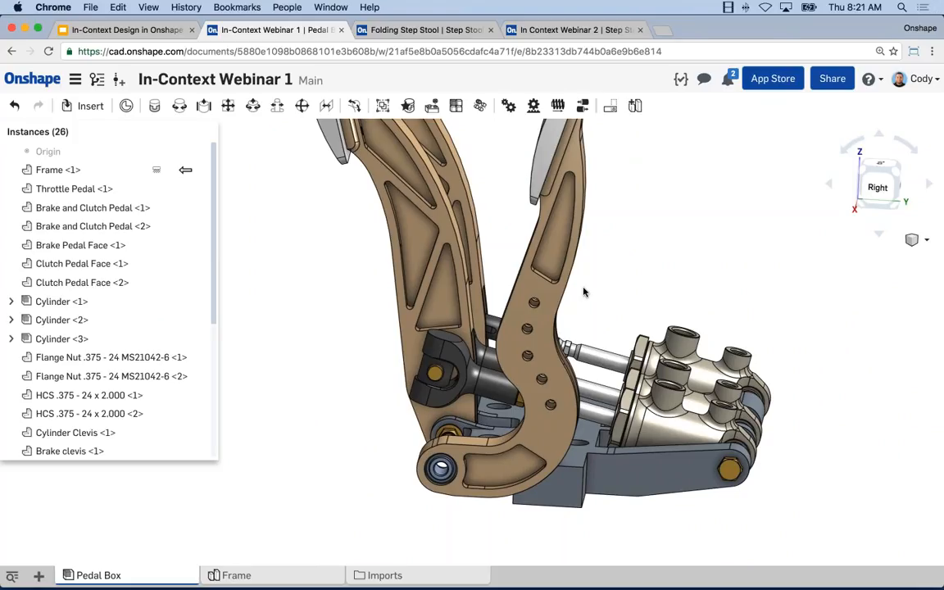
right_click_drag(584, 293, 529, 345)
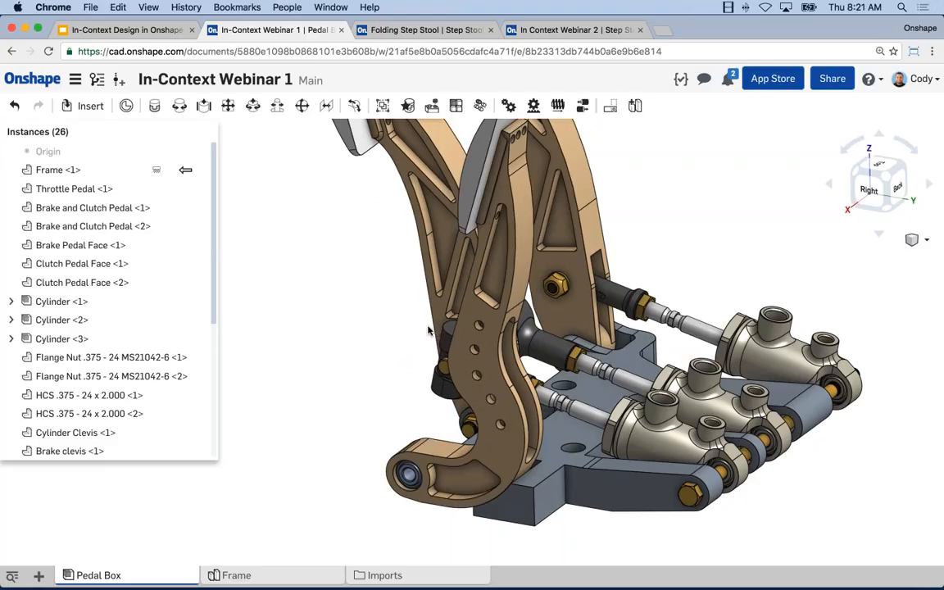
left_click_drag(478, 333, 373, 316)
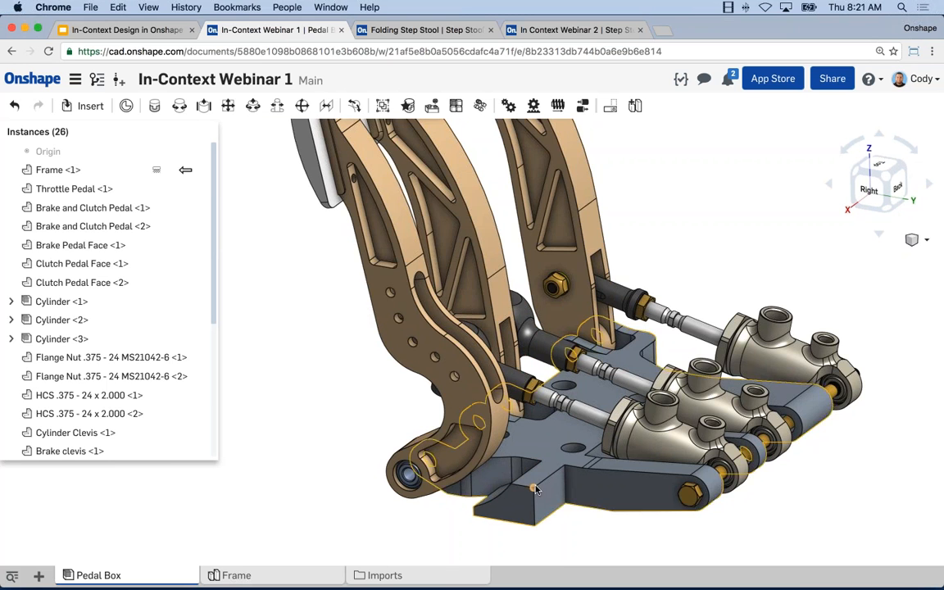
Examine the curved face of the frame's new stop against the pedal in the assembly.
scroll(482, 437, "up", 5)
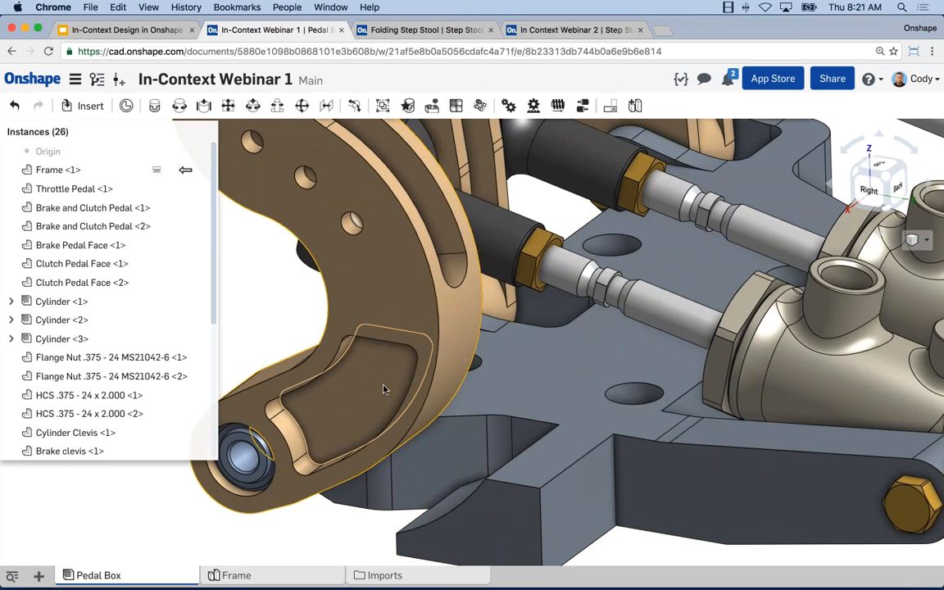
scroll(383, 388, "down", 5)
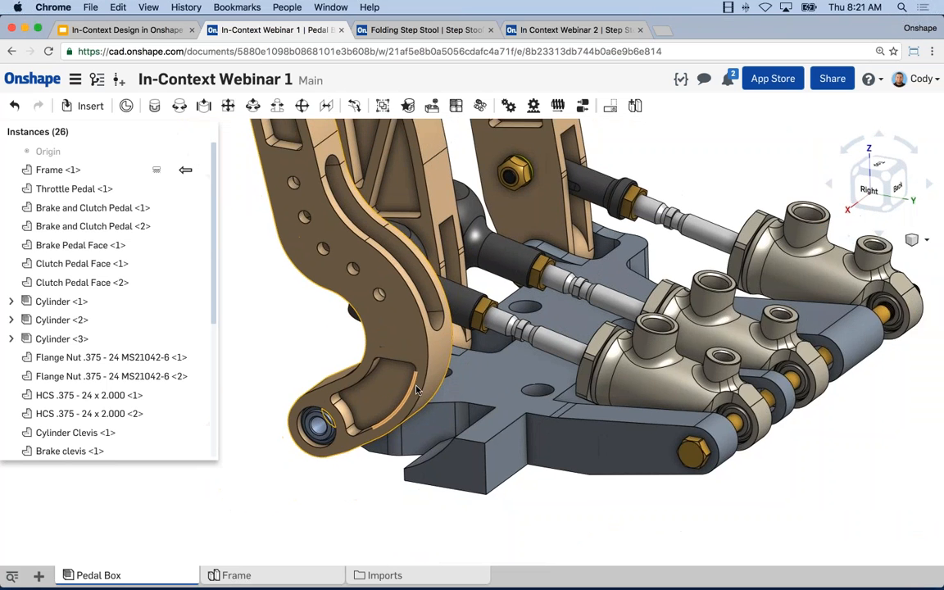
scroll(495, 421, "down", 5)
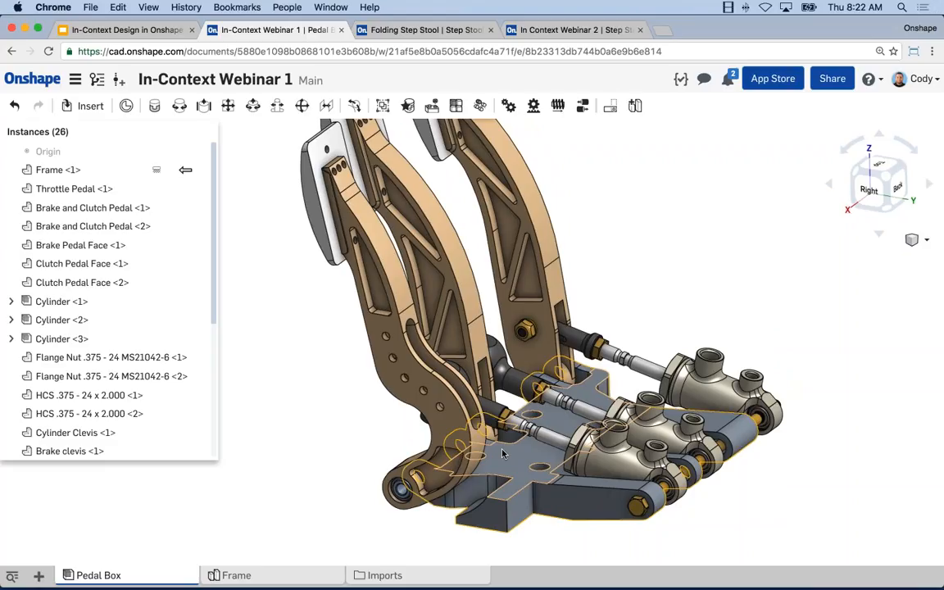
scroll(504, 432, "down", 2)
right_click_drag(509, 456, 474, 398)
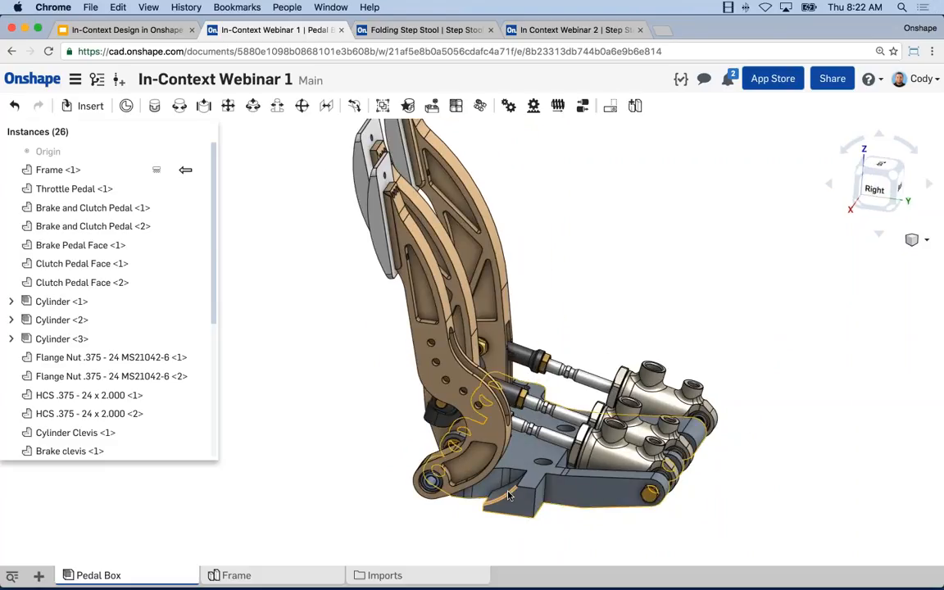
Inspect the frame's stop up close and look through the components inside the Cylinder <1> subassembly.
scroll(553, 474, "up", 5)
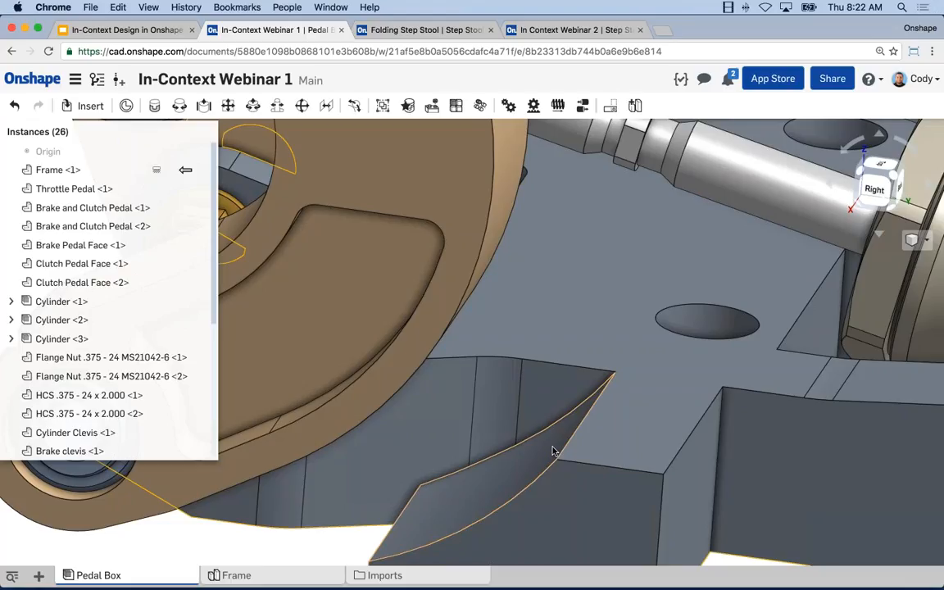
scroll(553, 451, "down", 6)
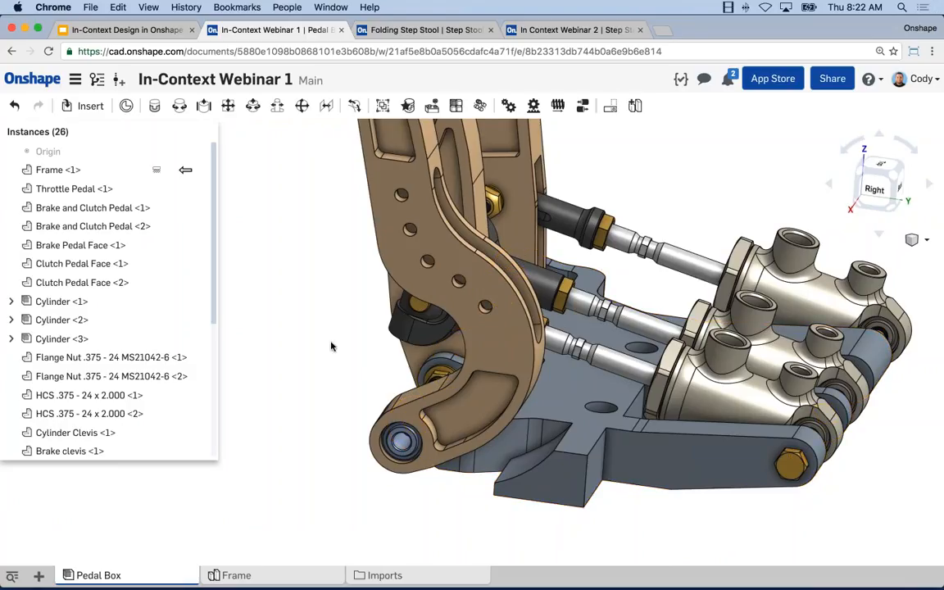
middle_click_drag(331, 346, 331, 363)
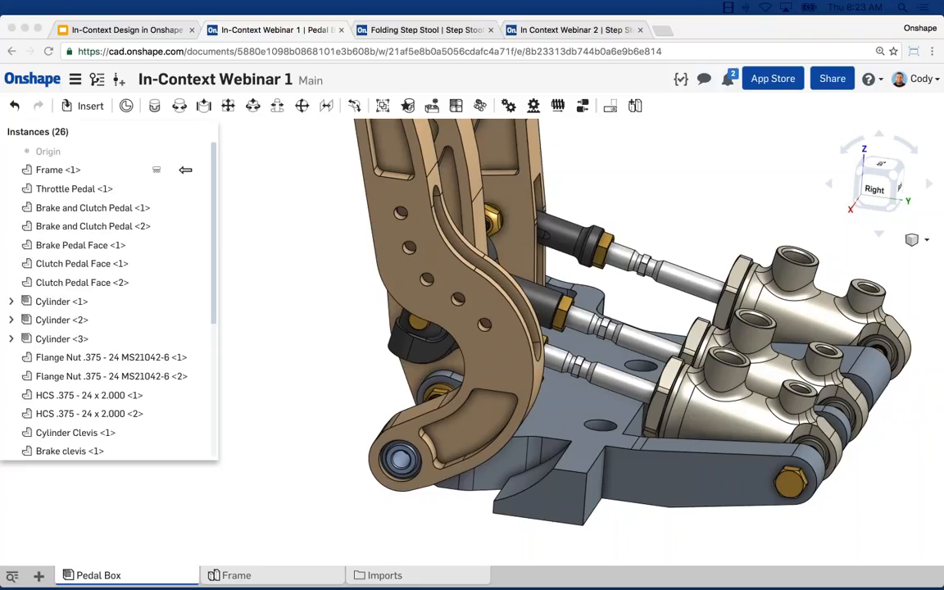
left_click(11, 301)
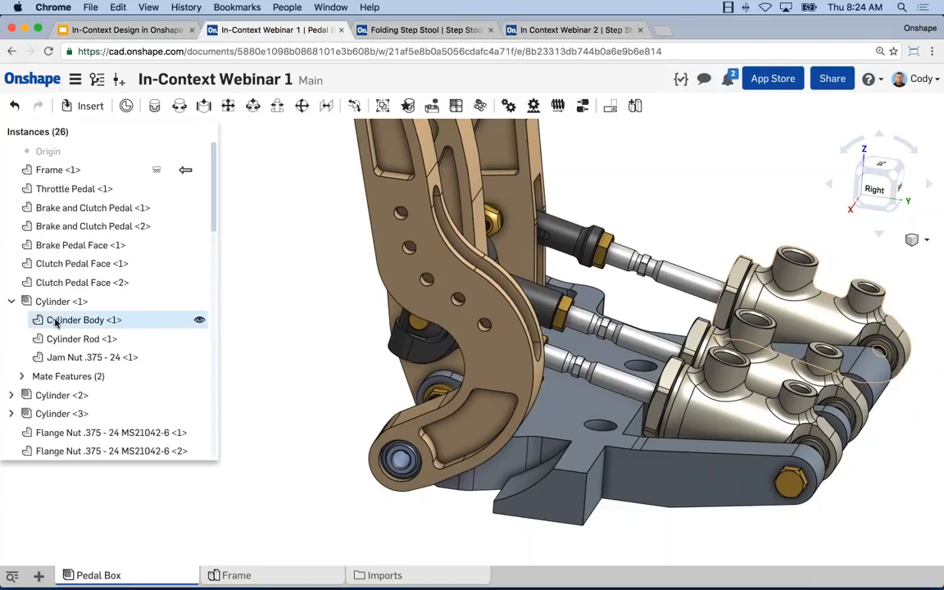
left_click(12, 301)
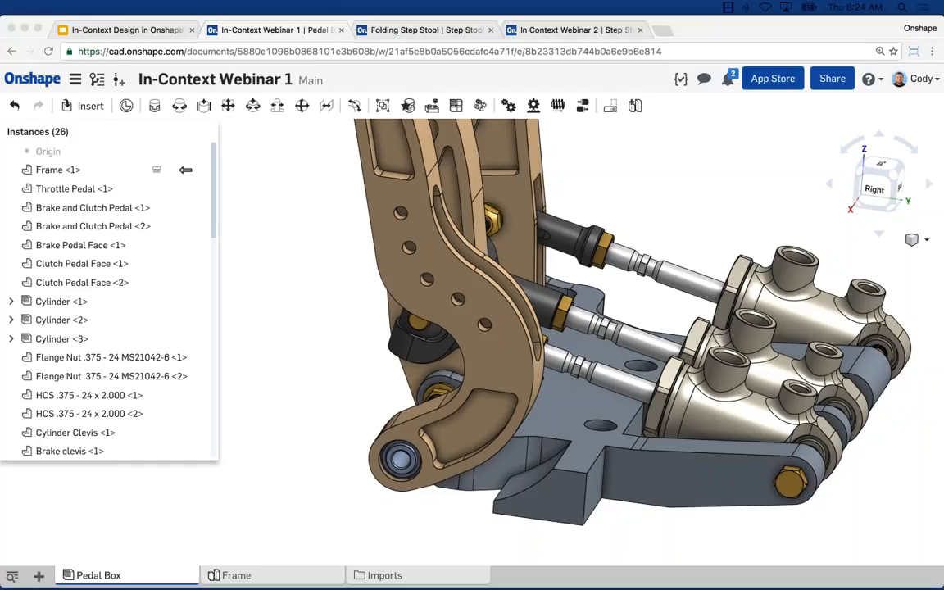
left_click(308, 430)
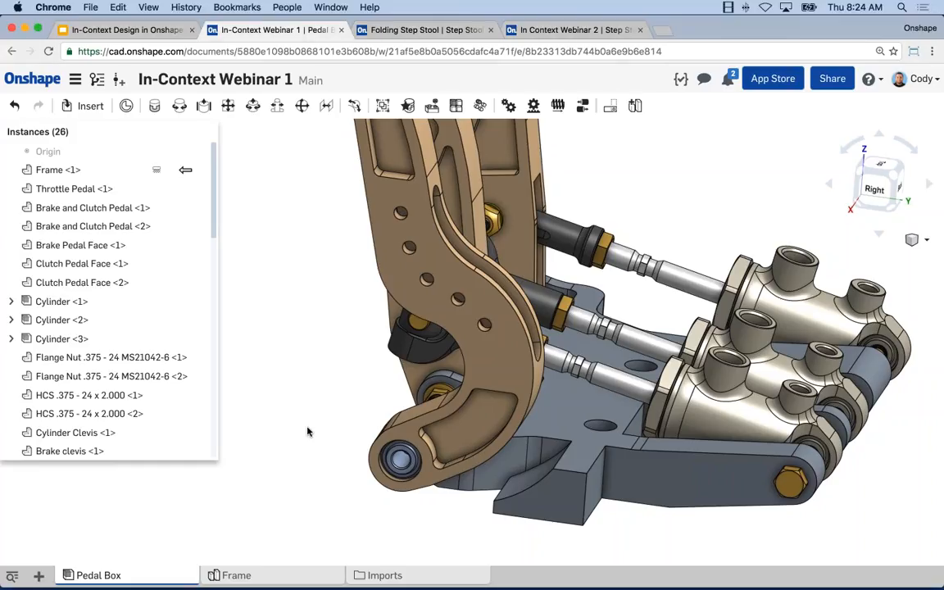
Open the Frame part studio and examine the frame and pedals without an assembly context.
left_click(282, 582)
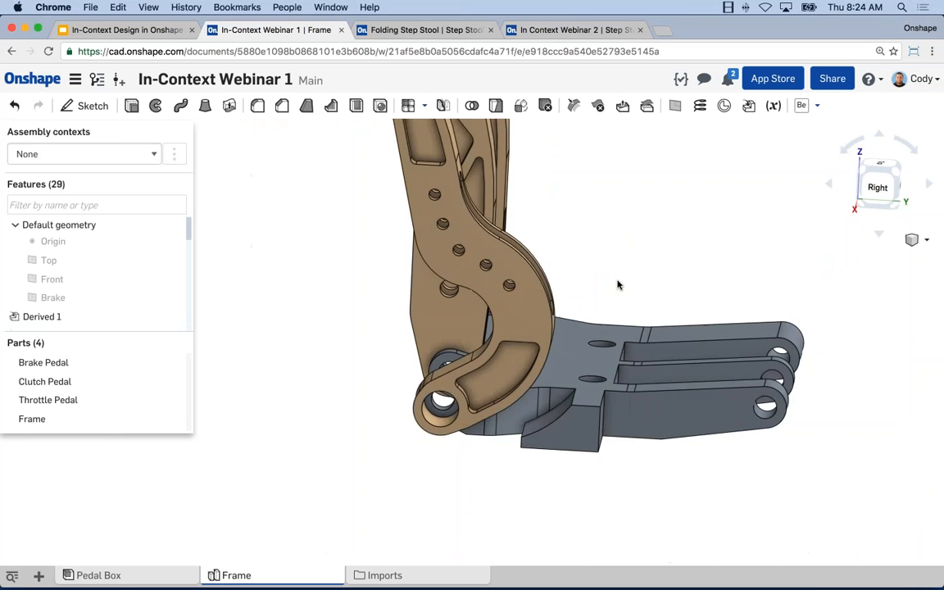
middle_click_drag(622, 281, 590, 313)
scroll(590, 313, "down", 5)
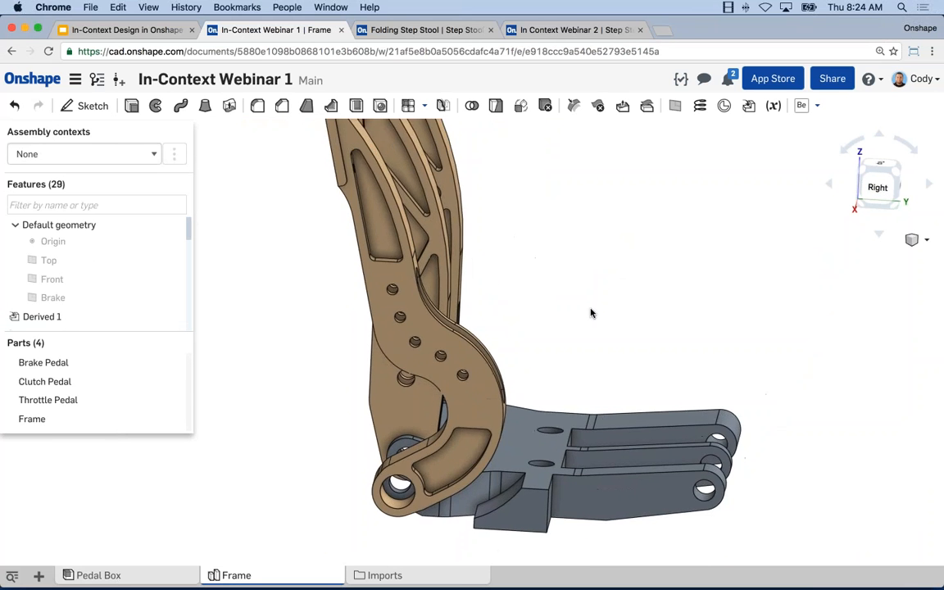
right_click_drag(589, 311, 589, 344)
scroll(589, 345, "up", 2)
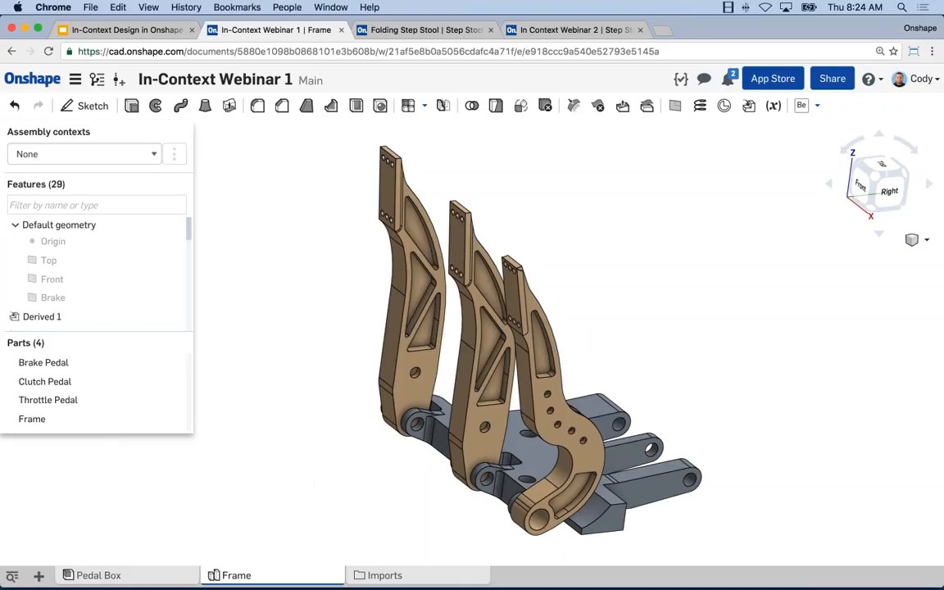
Display Context 1 – Pedal Box around the Frame parts, and set the assembly context back to None in an isometric view.
left_click(137, 154)
left_click(138, 165)
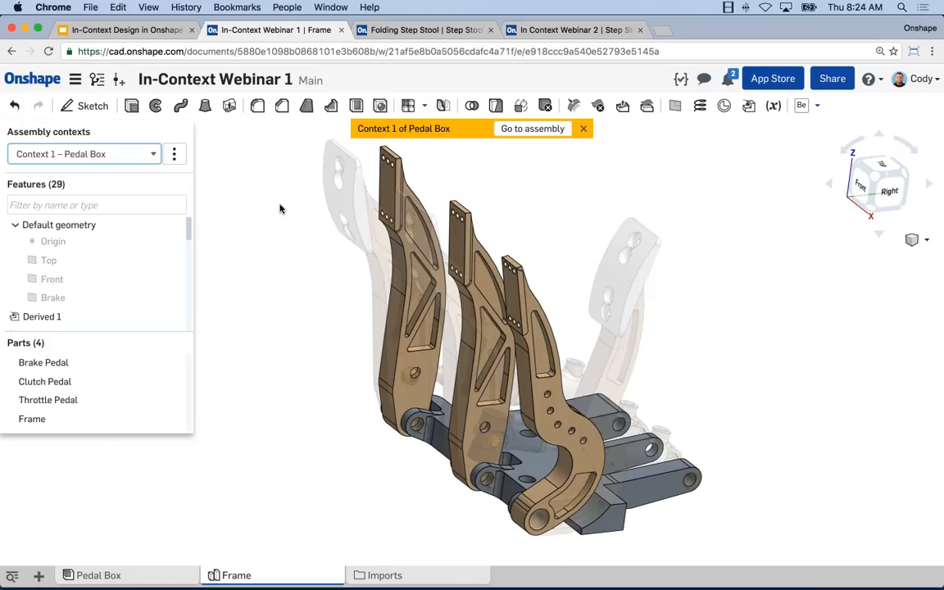
middle_click_drag(301, 254, 295, 270)
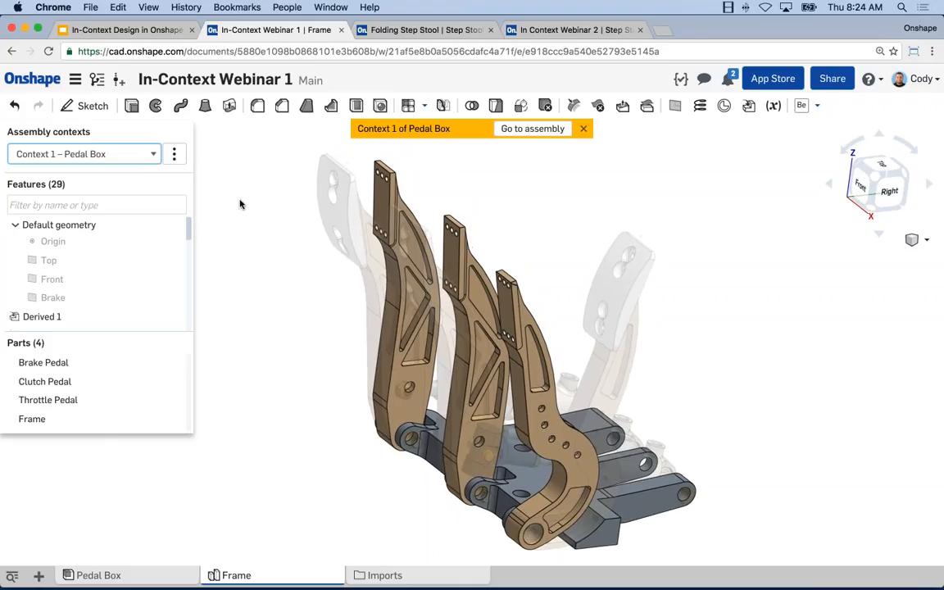
left_click(93, 153)
left_click(109, 143)
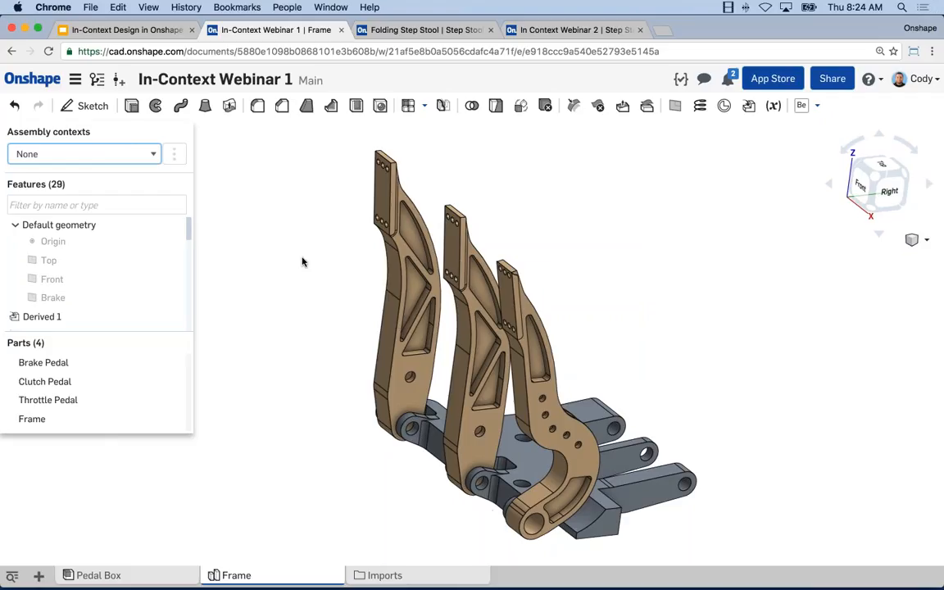
right_click_drag(323, 436, 297, 437)
key("shift+7")
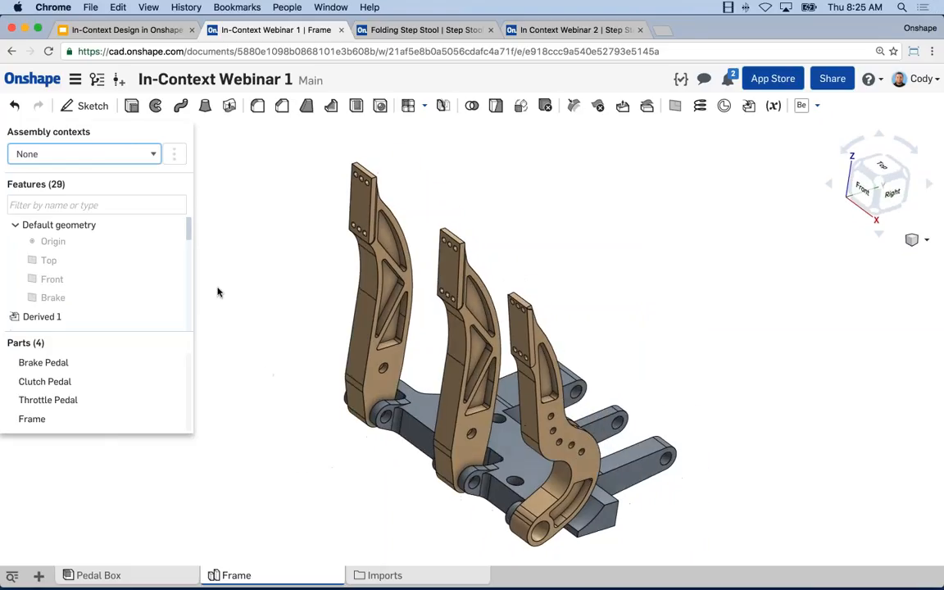
middle_click_drag(268, 221, 279, 214)
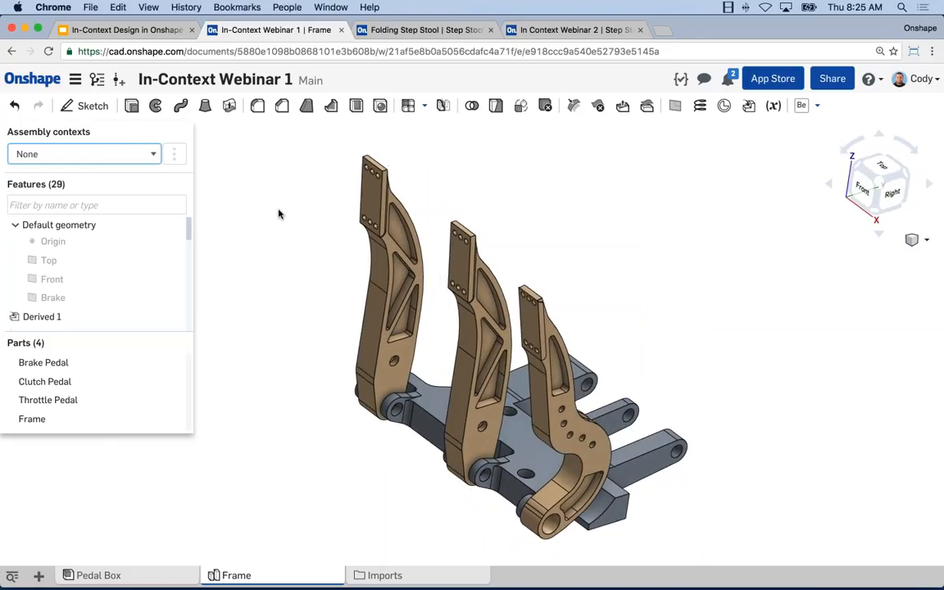
Show the Pedal Box context again to compare the ghosted parts from the side, and switch the context off.
left_click(101, 155)
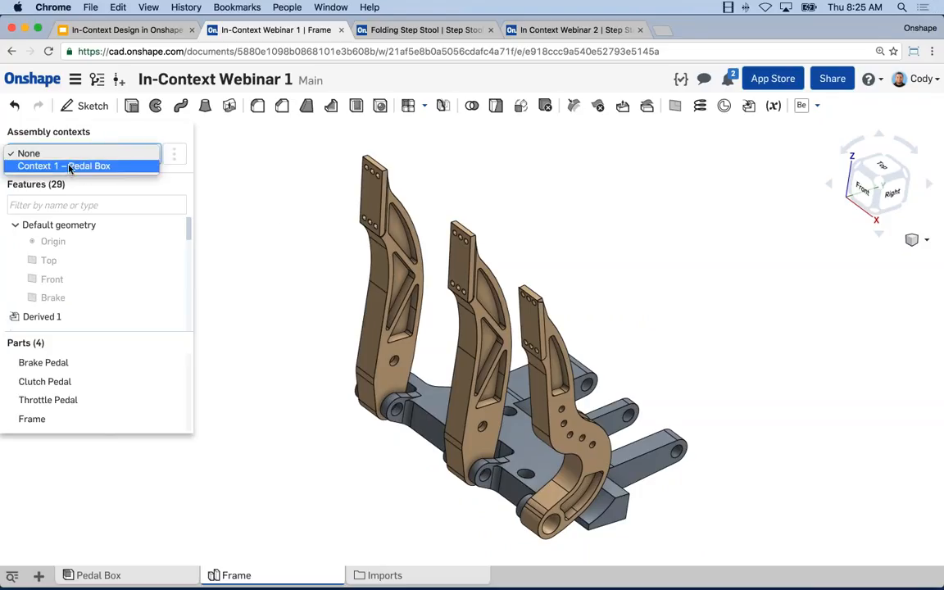
left_click(69, 166)
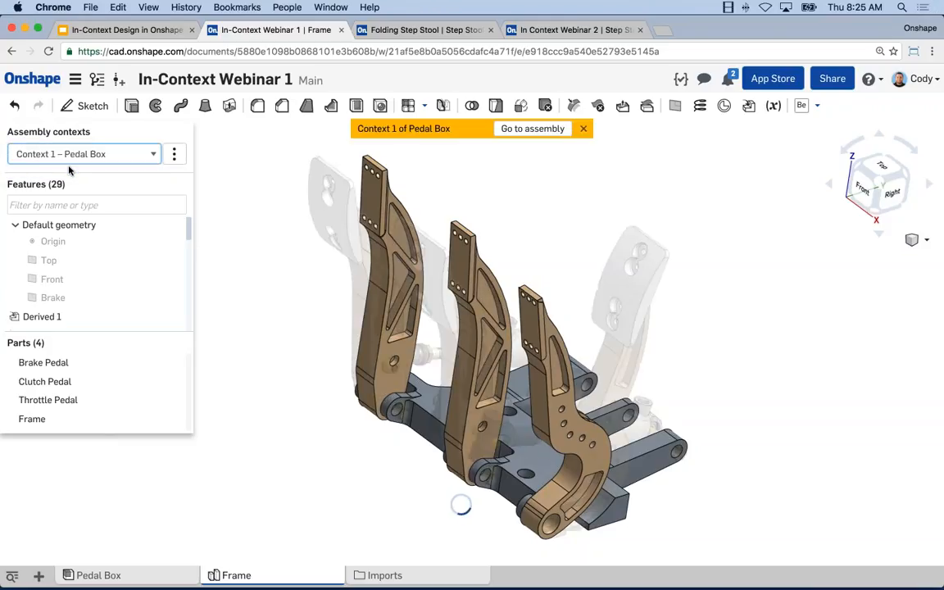
middle_click_drag(313, 307, 339, 297)
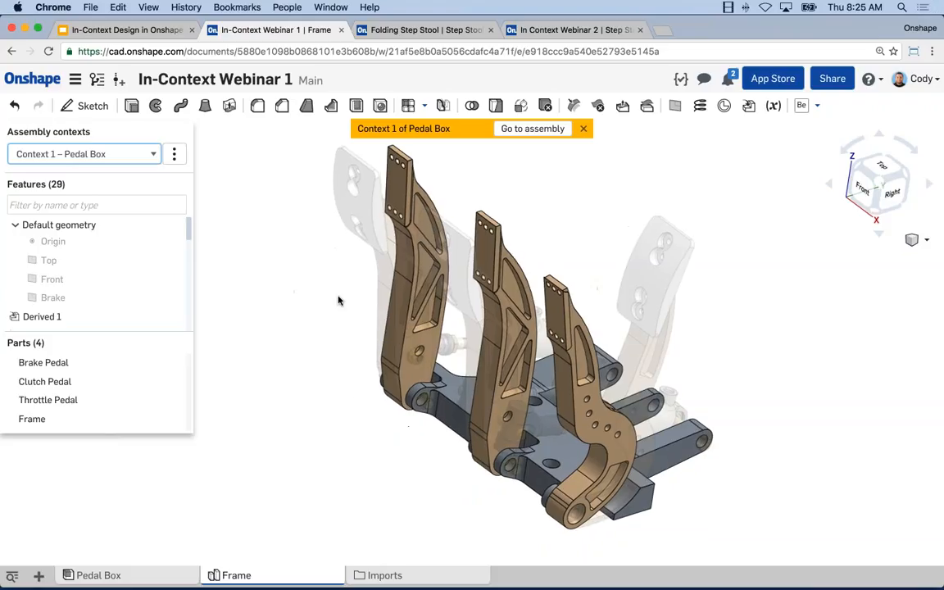
right_click_drag(295, 254, 207, 187)
left_click(93, 153)
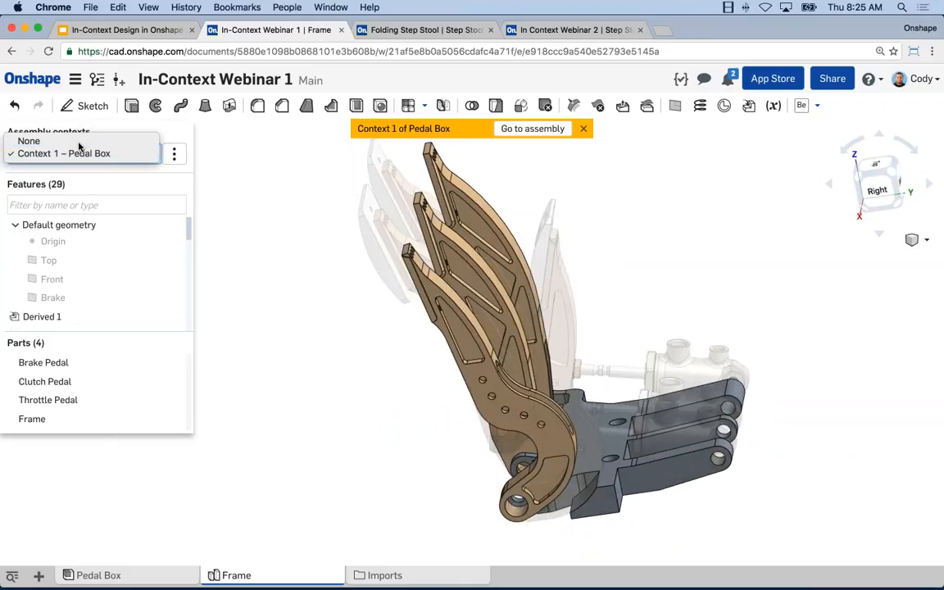
left_click(79, 143)
right_click_drag(322, 341, 349, 352)
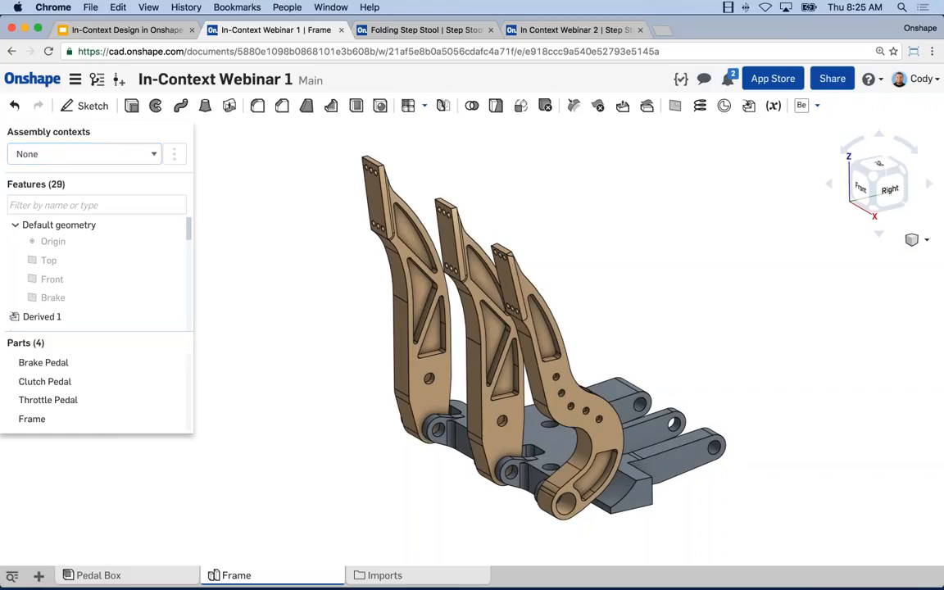
Activate Context 1 – Pedal Box and review the options for renaming, updating and deleting it.
left_click(139, 154)
left_click(146, 165)
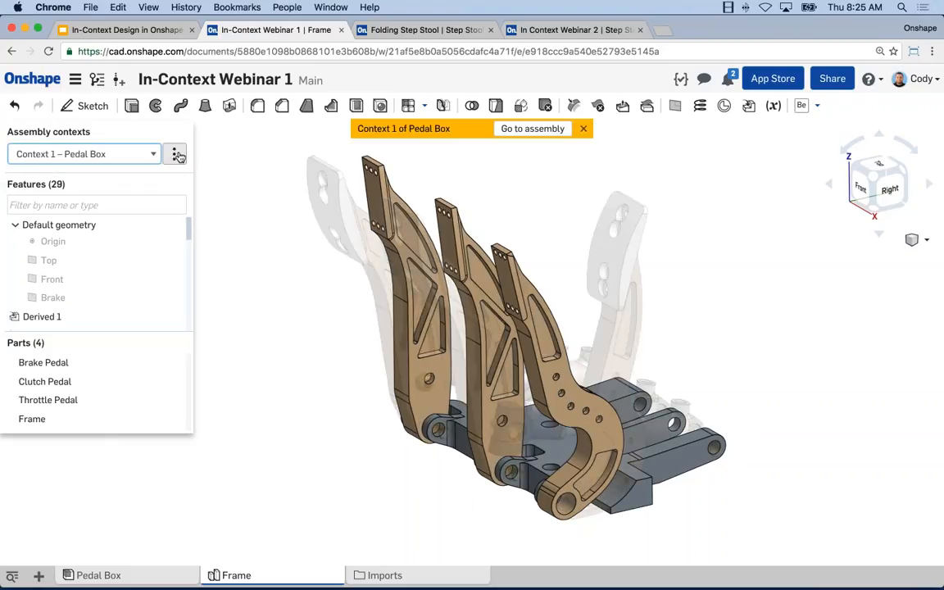
left_click(177, 155)
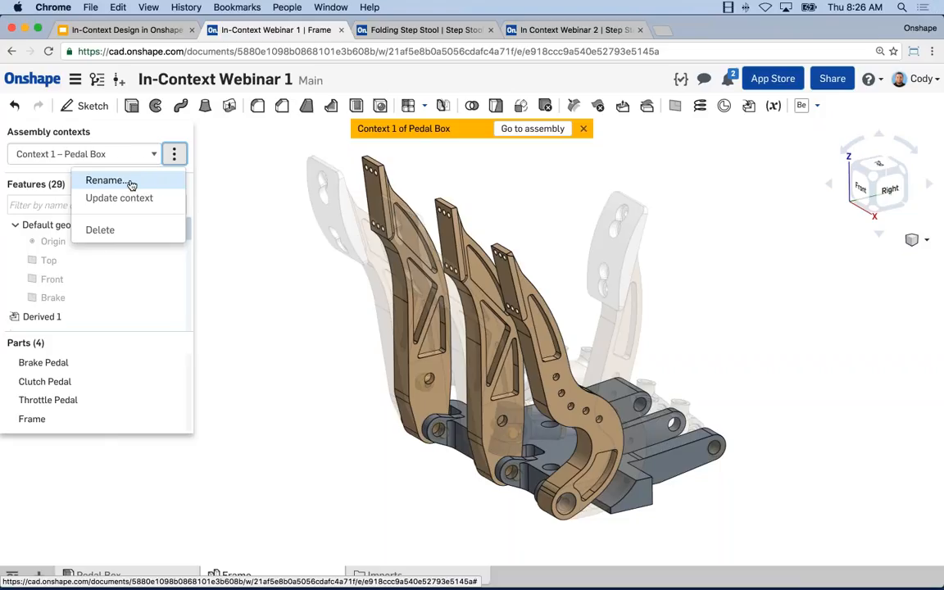
left_click(259, 187)
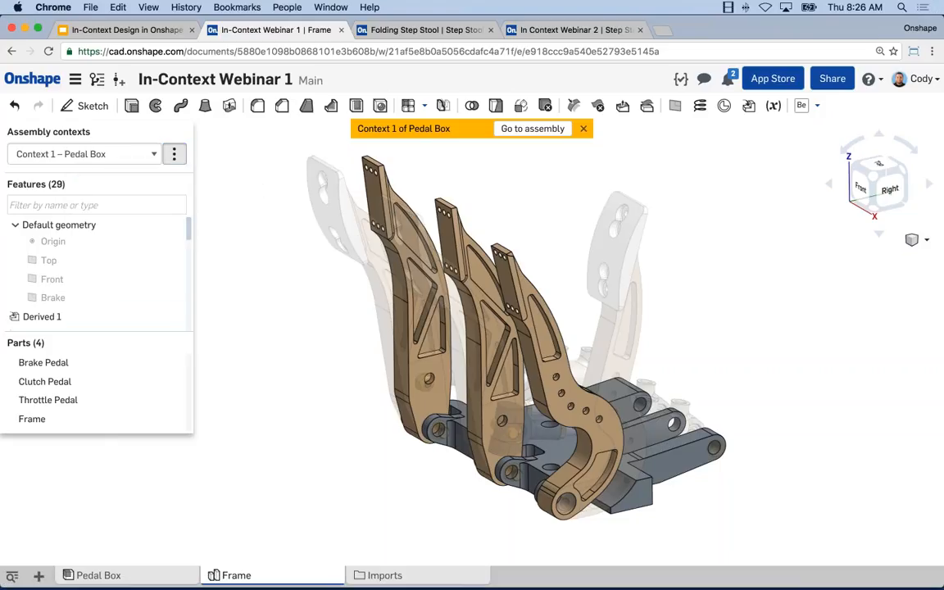
left_click(174, 154)
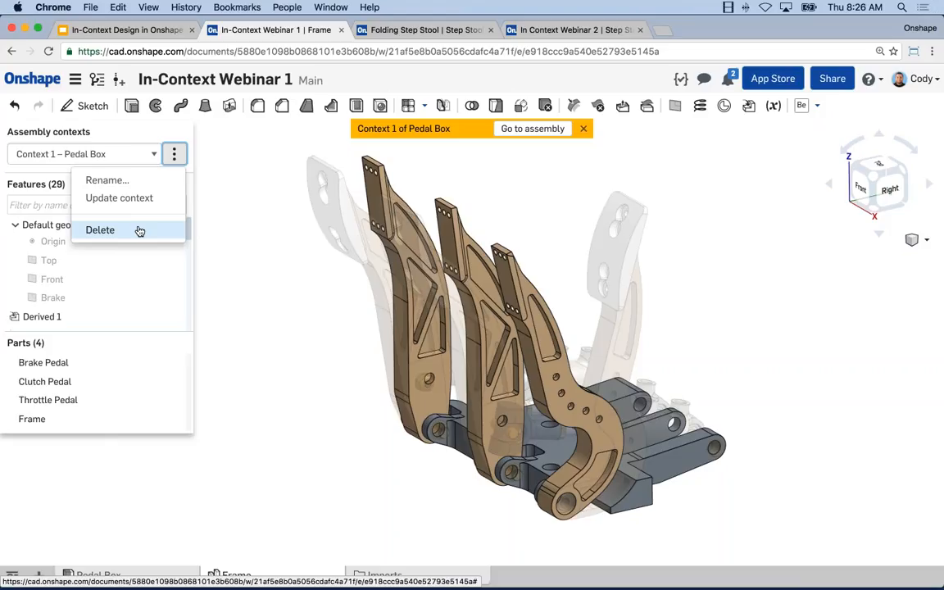
left_click(254, 185)
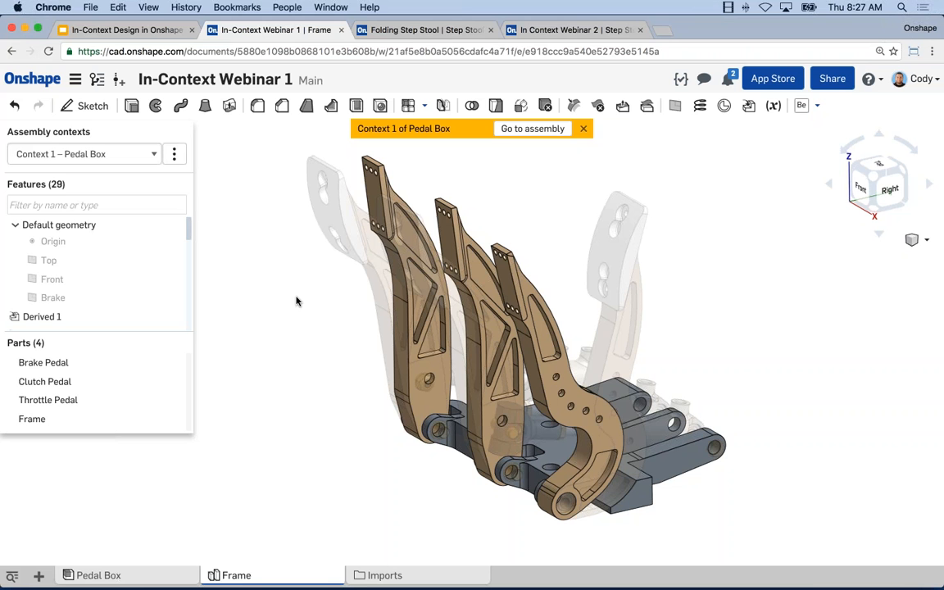
Return to the Pedal Box assembly and bring its mate features into view in the instance list.
left_click(131, 576)
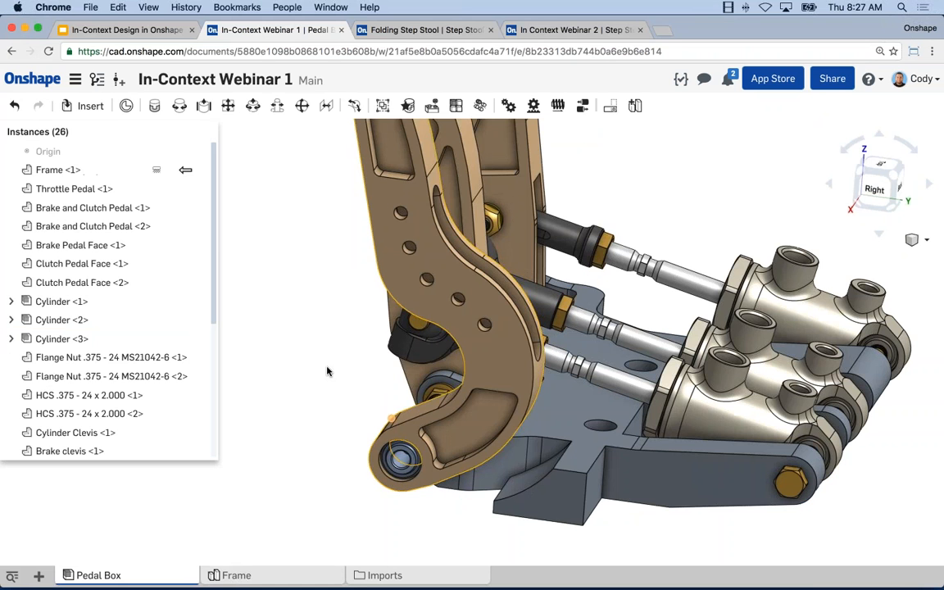
right_click_drag(287, 277, 359, 352)
scroll(359, 357, "down", 5)
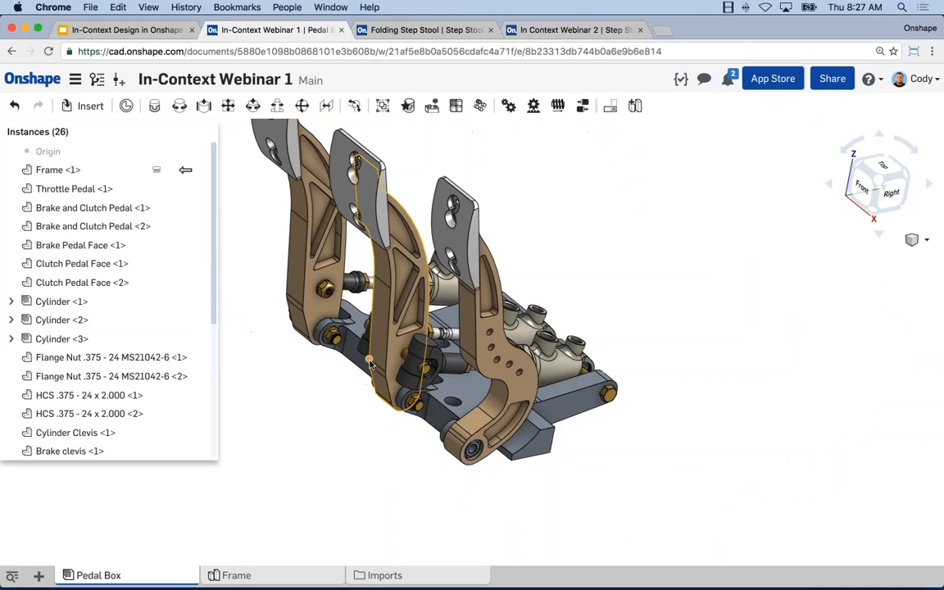
left_click_drag(213, 216, 213, 365)
Set the minimum rotation limit of the throttle pedal's Revolute 2 mate to -28 deg.
right_click(100, 213)
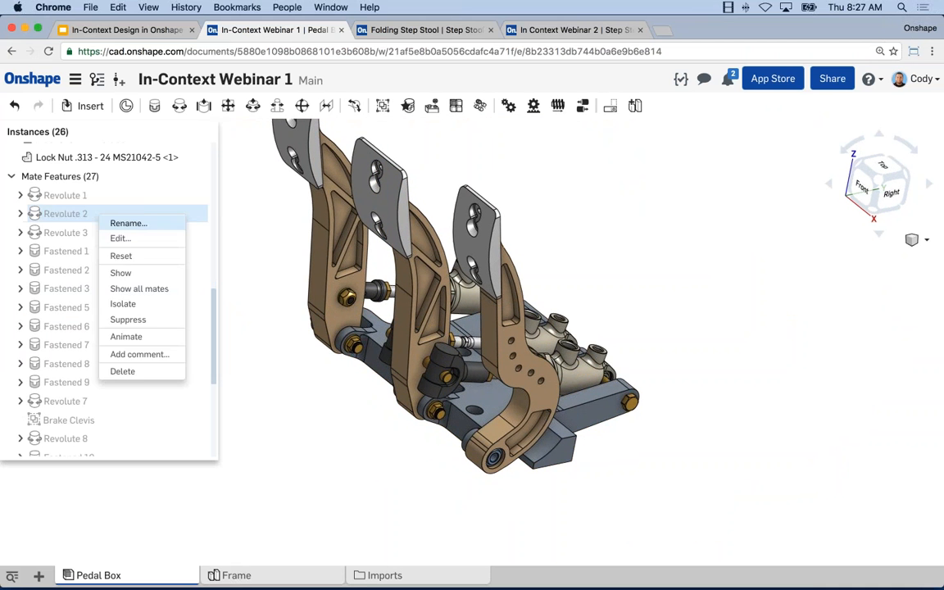
left_click(126, 239)
right_click_drag(405, 459, 323, 408)
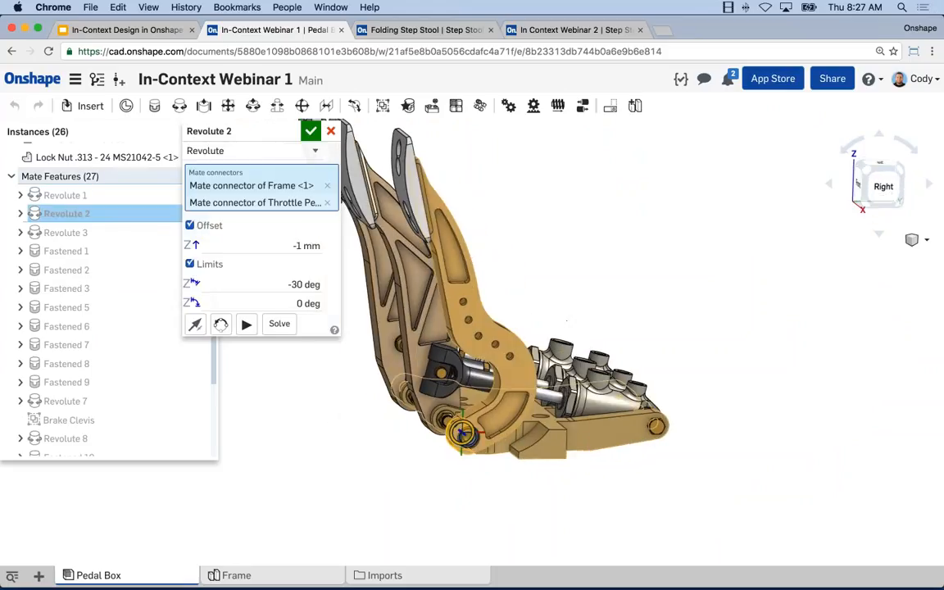
left_click(281, 284)
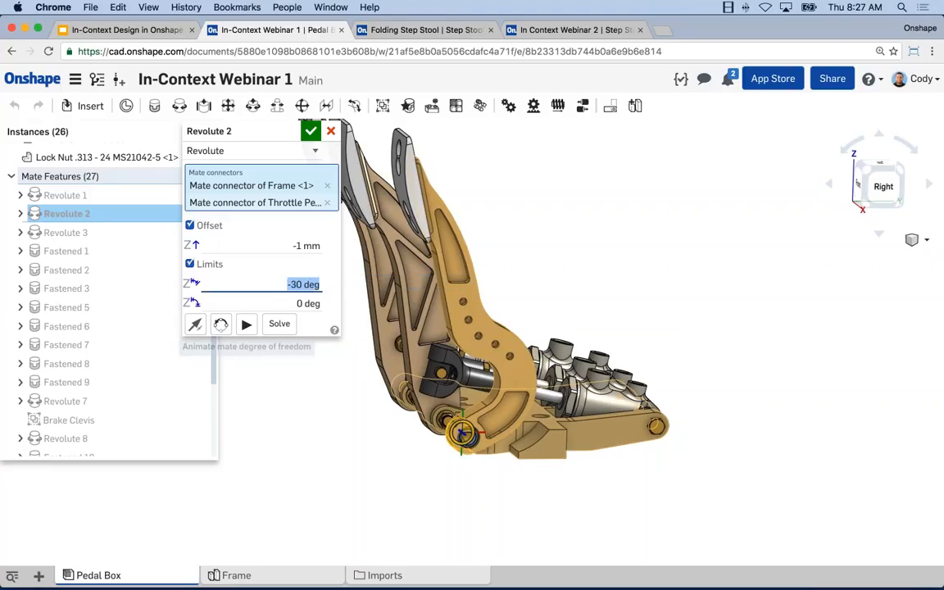
type("-28")
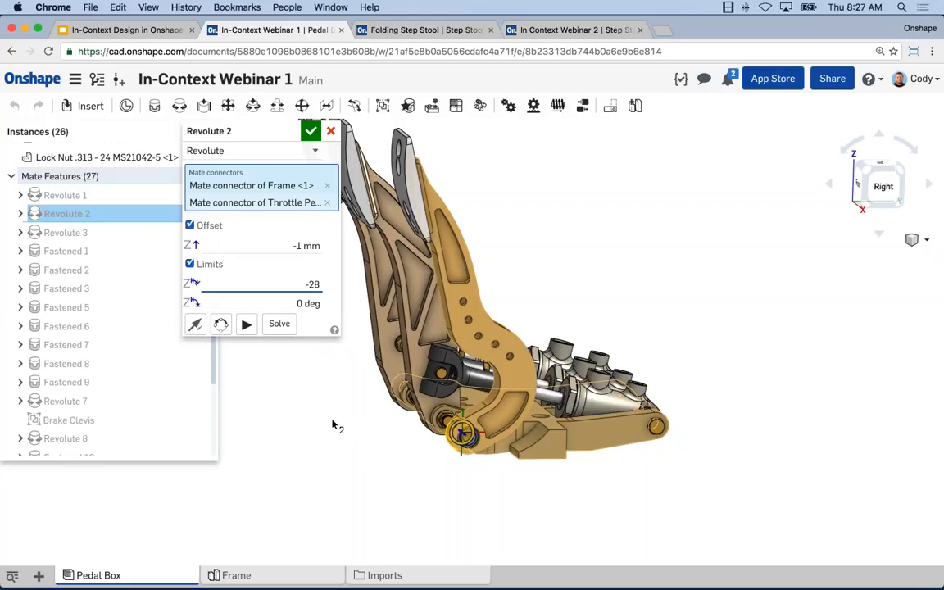
key("Return")
scroll(490, 402, "up", 5)
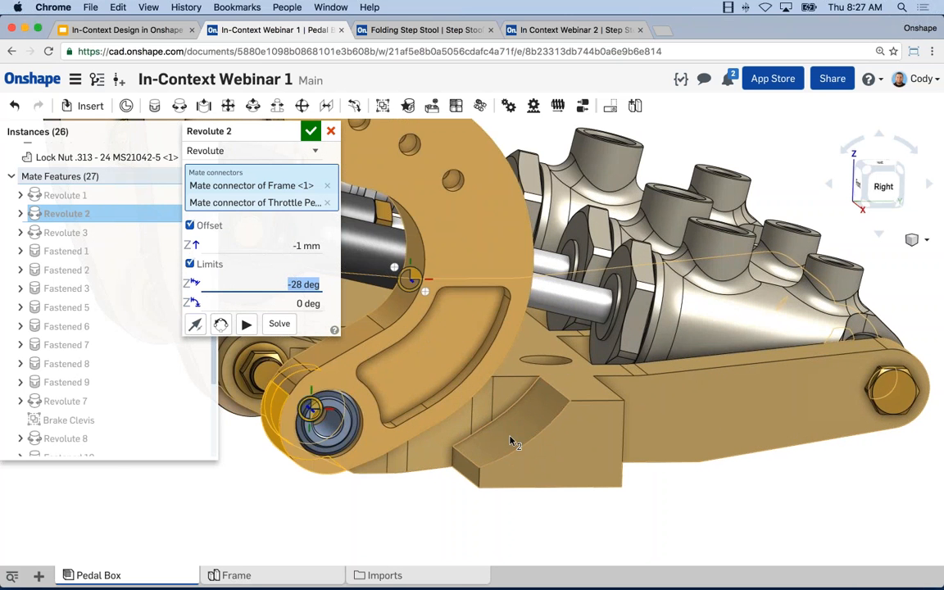
scroll(516, 441, "down", 3)
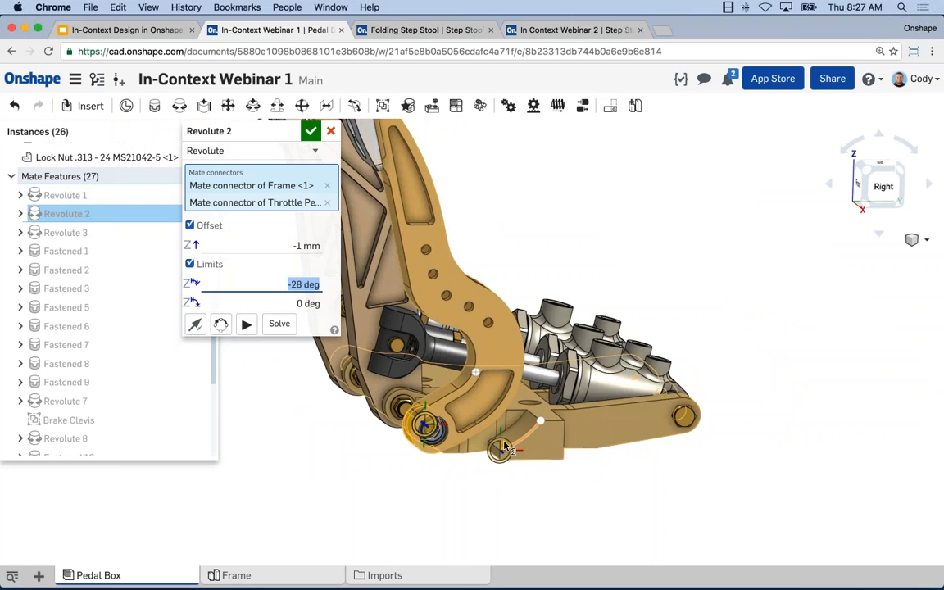
left_click(311, 132)
Swing the throttle pedal down against the frame's stop and check the contact from the right side.
scroll(521, 328, "up", 3)
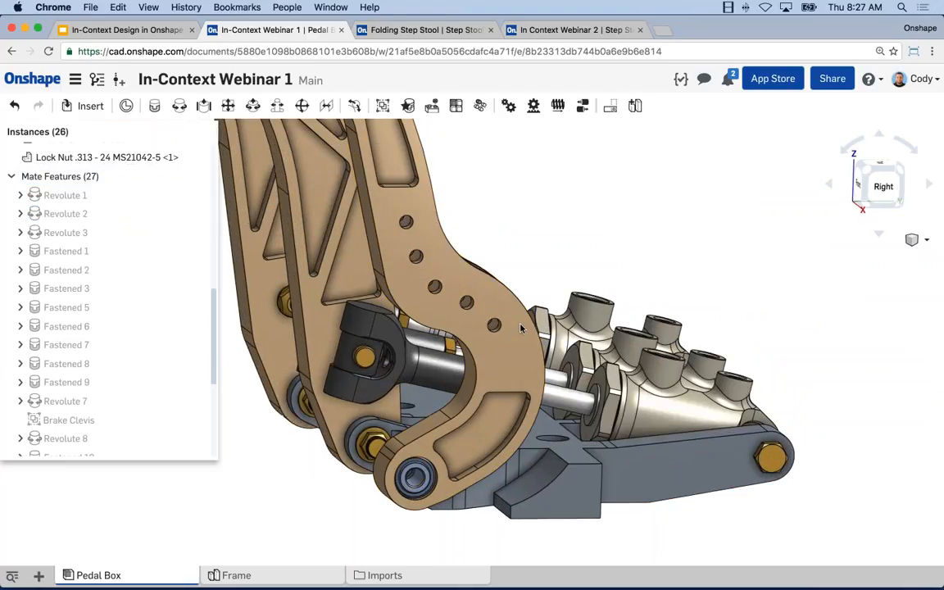
left_click_drag(522, 328, 571, 412)
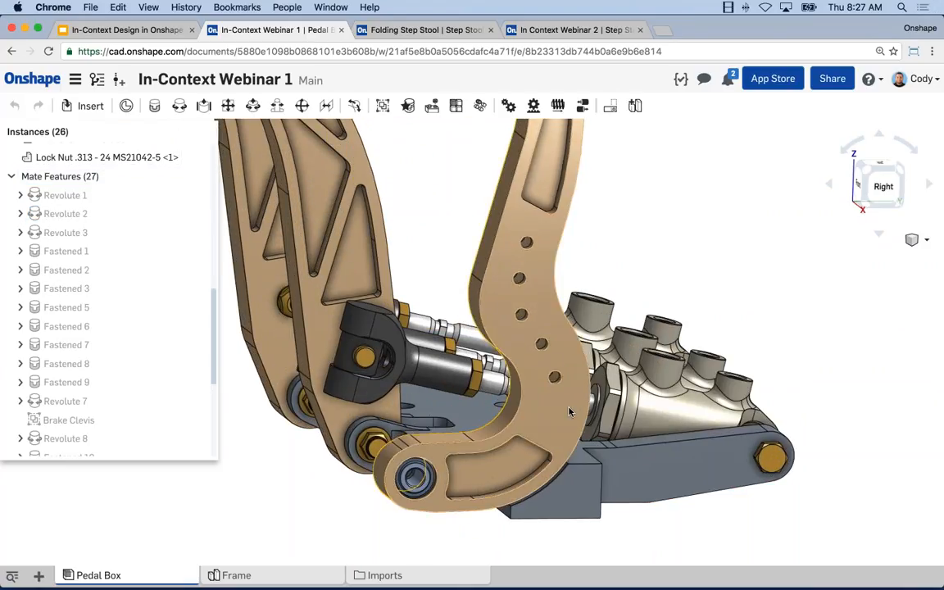
right_click_drag(586, 459, 566, 447)
middle_click_drag(551, 492, 573, 410)
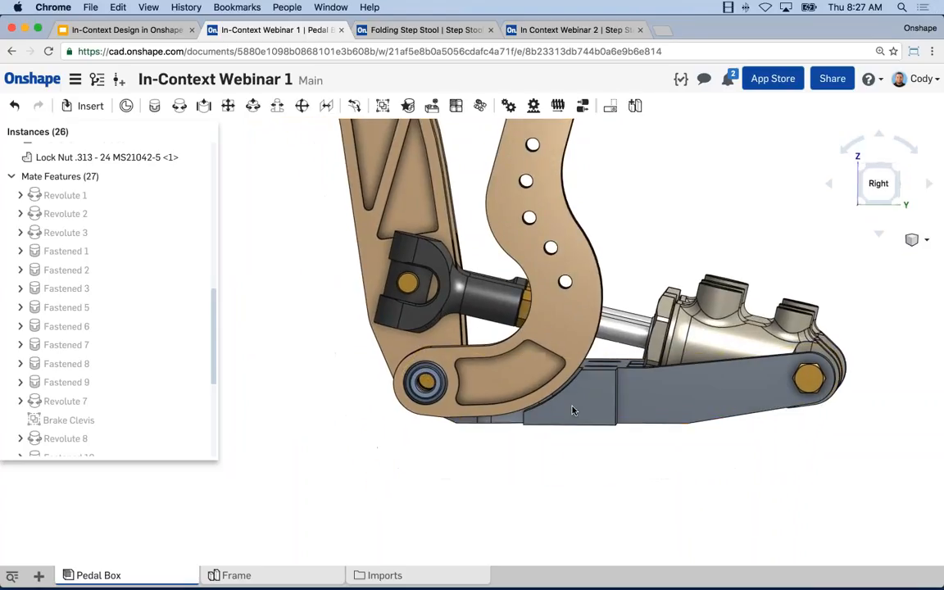
Examine the fit between the throttle pedal and the frame's stop up close, at an angle and with the whole pedal box in view.
scroll(572, 402, "up", 5)
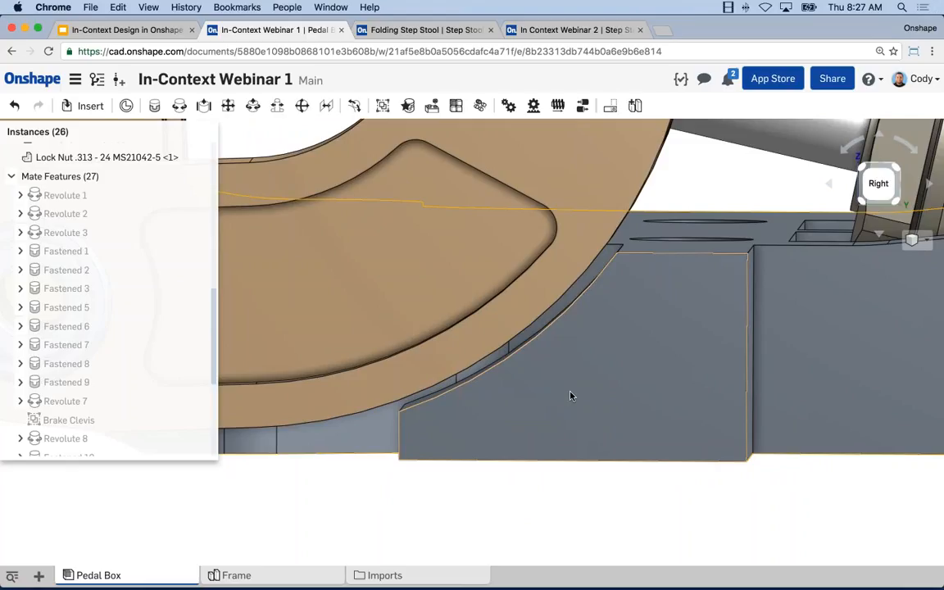
right_click_drag(571, 394, 623, 424)
scroll(621, 424, "down", 4)
middle_click_drag(618, 424, 786, 471)
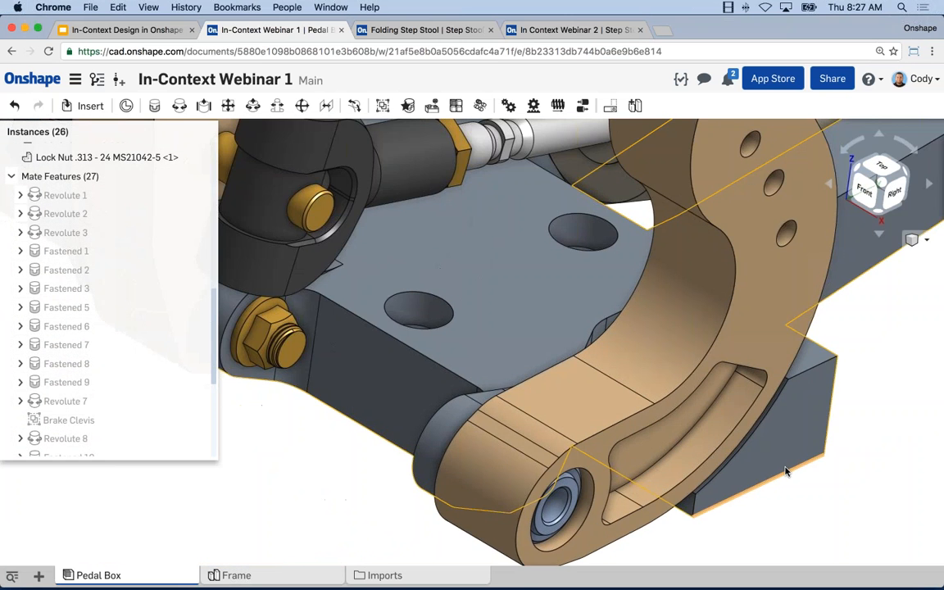
scroll(785, 471, "down", 5)
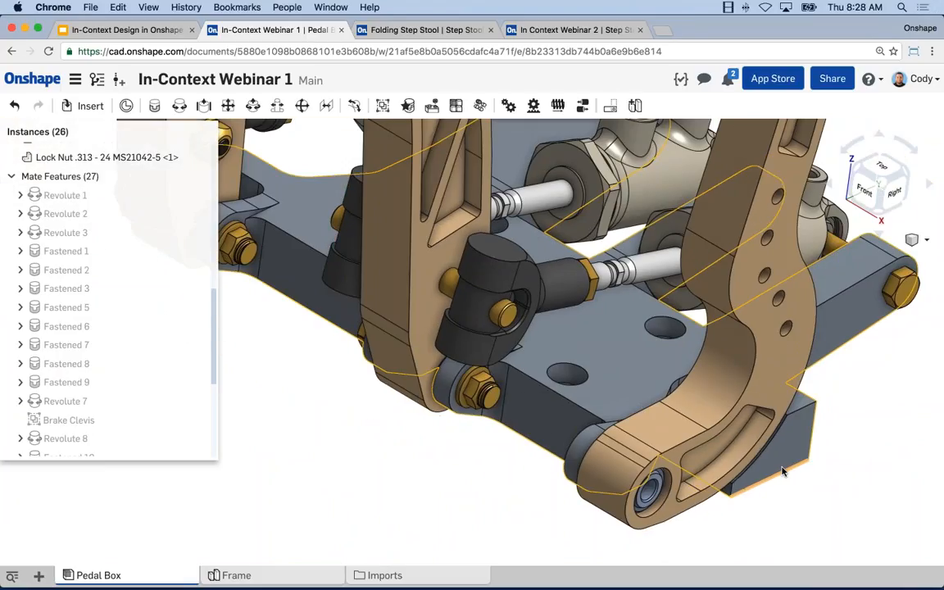
scroll(778, 474, "down", 6)
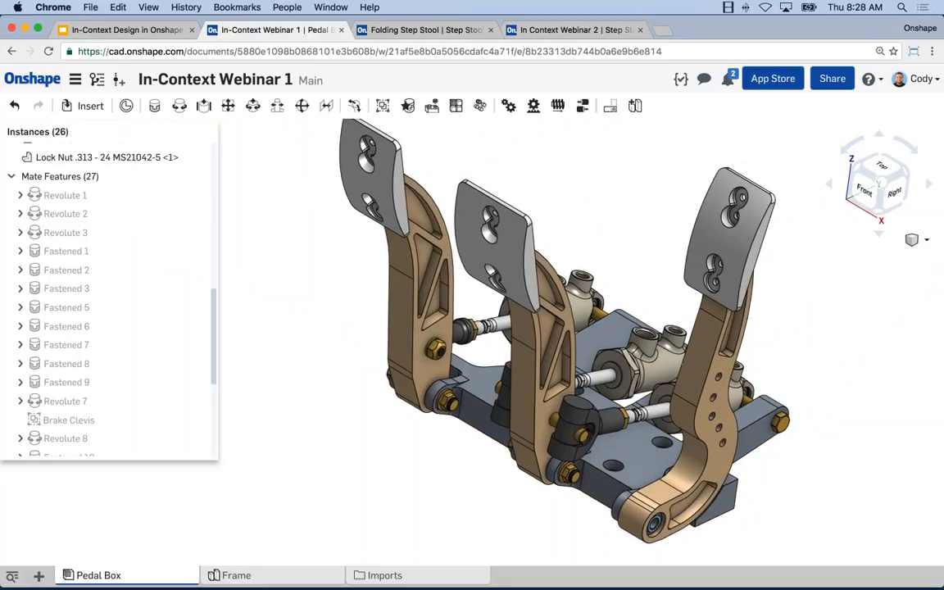
scroll(190, 328, "up", 10)
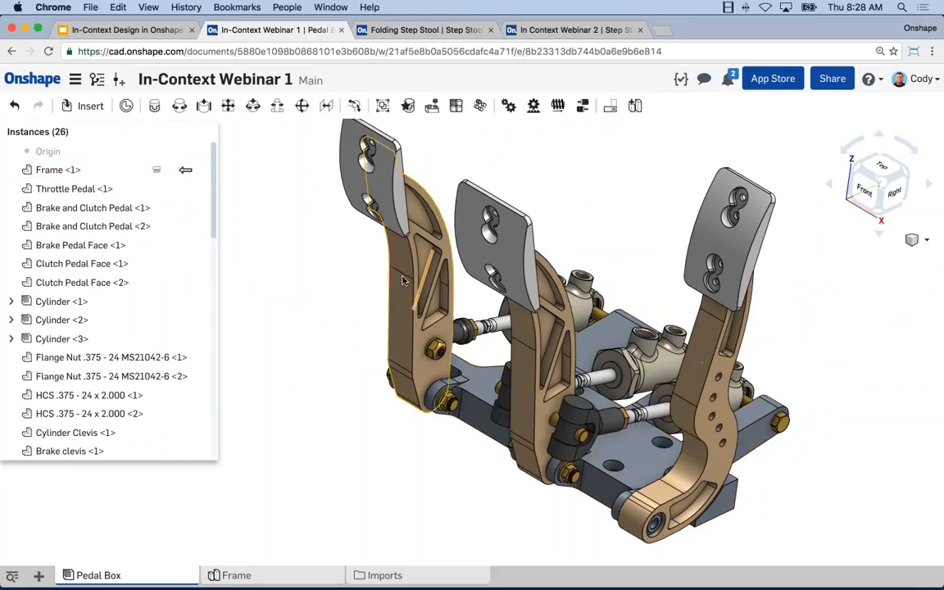
Inspect the clearance between the throttle pedal's curved lower edge and the frame's stop from the right side.
right_click_drag(417, 280, 419, 345)
scroll(645, 473, "up", 5)
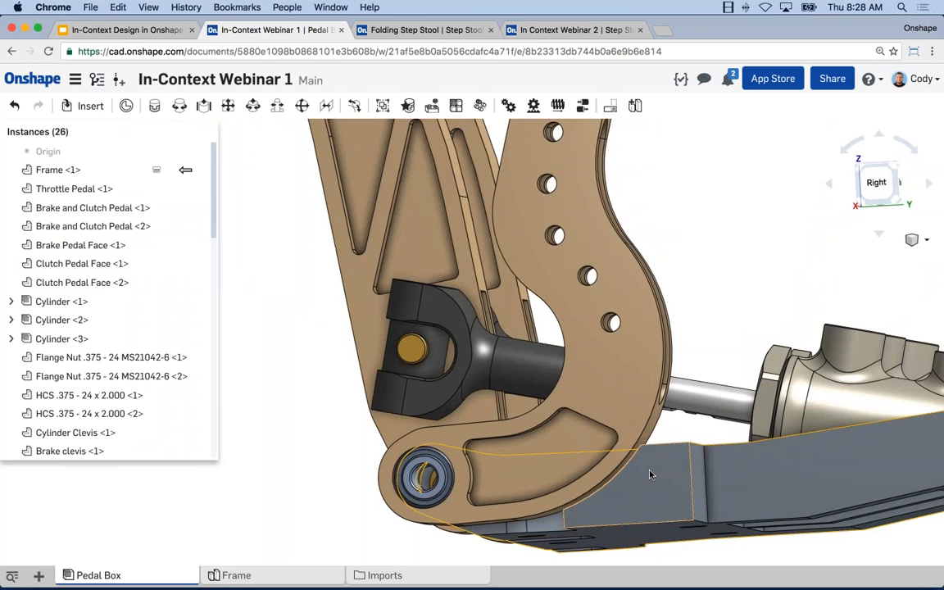
middle_click_drag(652, 473, 608, 358)
scroll(549, 364, "up", 8)
right_click_drag(608, 358, 609, 361)
scroll(681, 342, "down", 5)
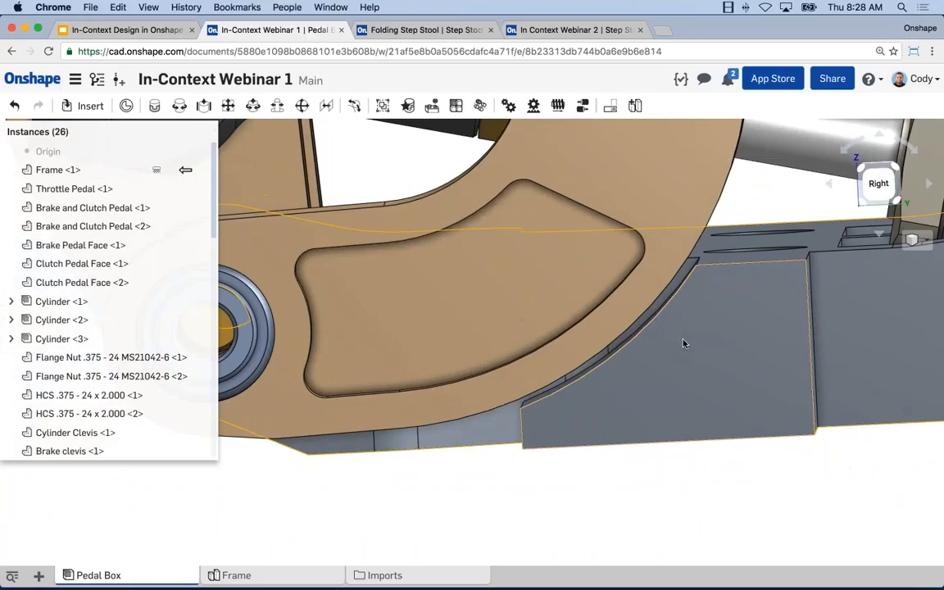
right_click_drag(685, 343, 708, 490)
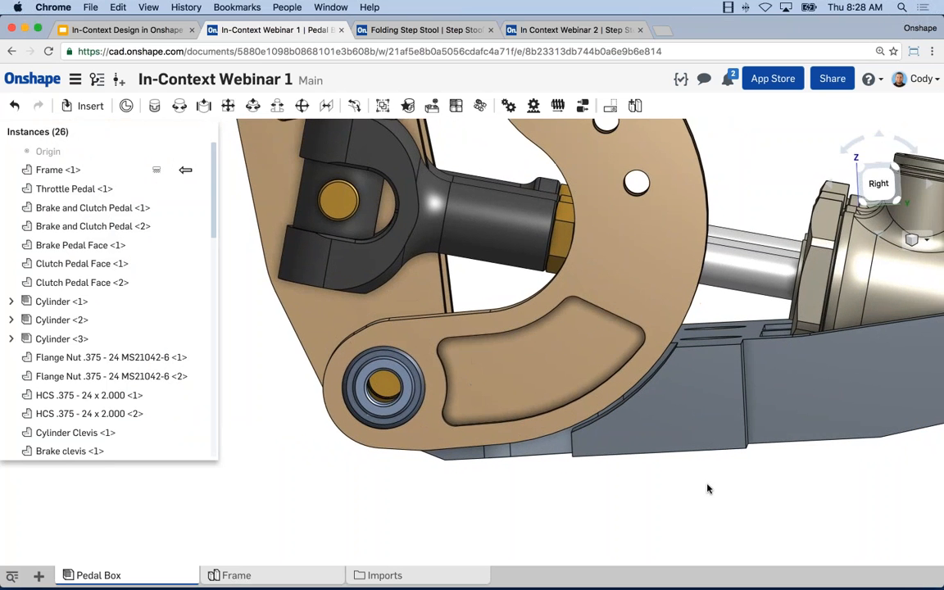
scroll(709, 489, "down", 5)
middle_click_drag(720, 485, 659, 525)
Swing the throttle pedal off the frame's stop and back to its limit, and inspect the clearance along the curved face.
left_click_drag(578, 184, 351, 180)
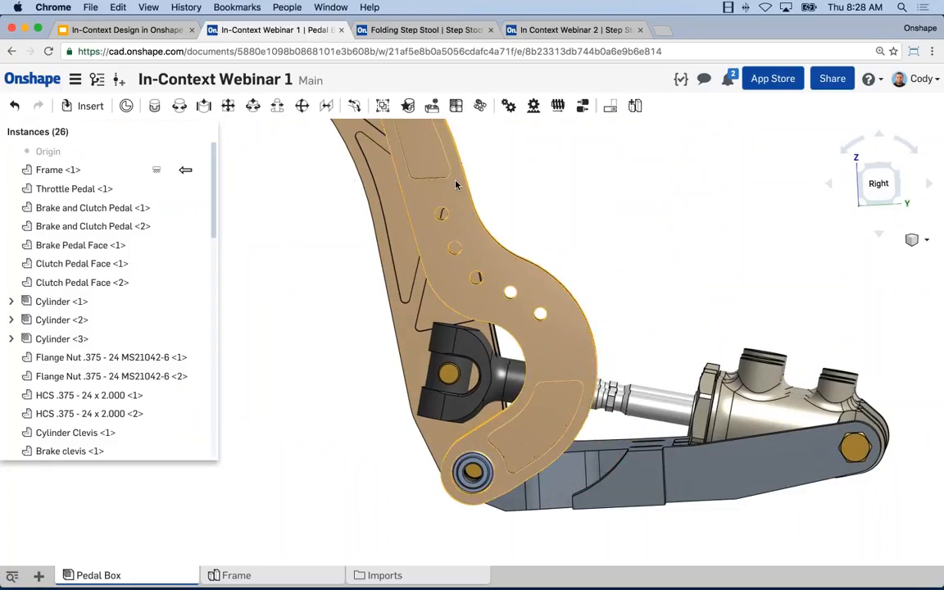
left_click_drag(457, 185, 666, 335)
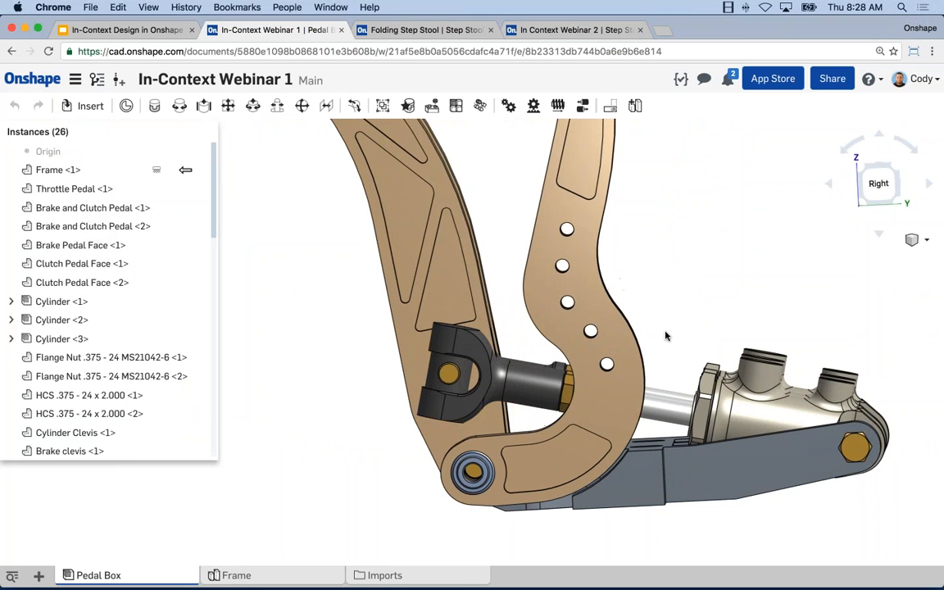
scroll(666, 336, "up", 8)
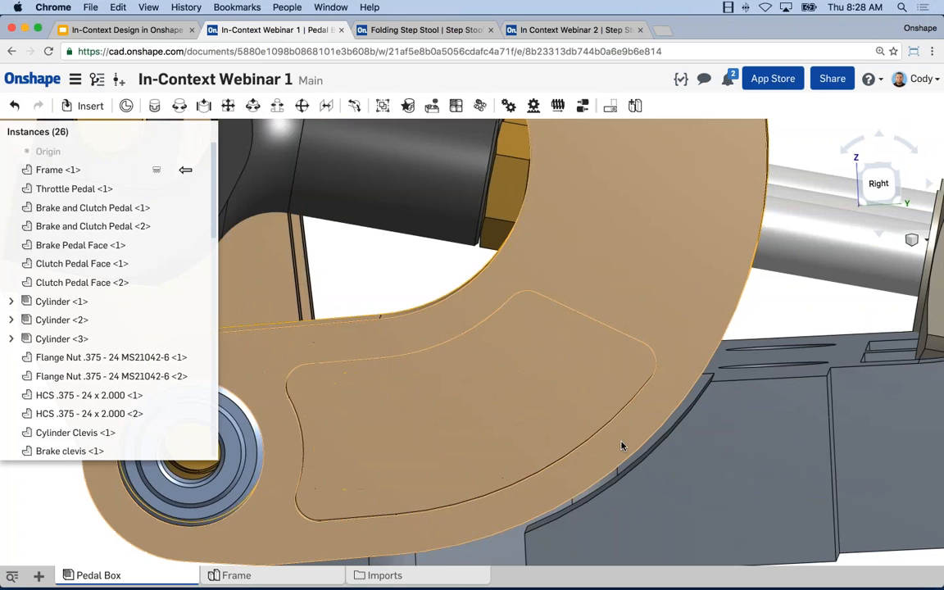
middle_click_drag(622, 446, 664, 400)
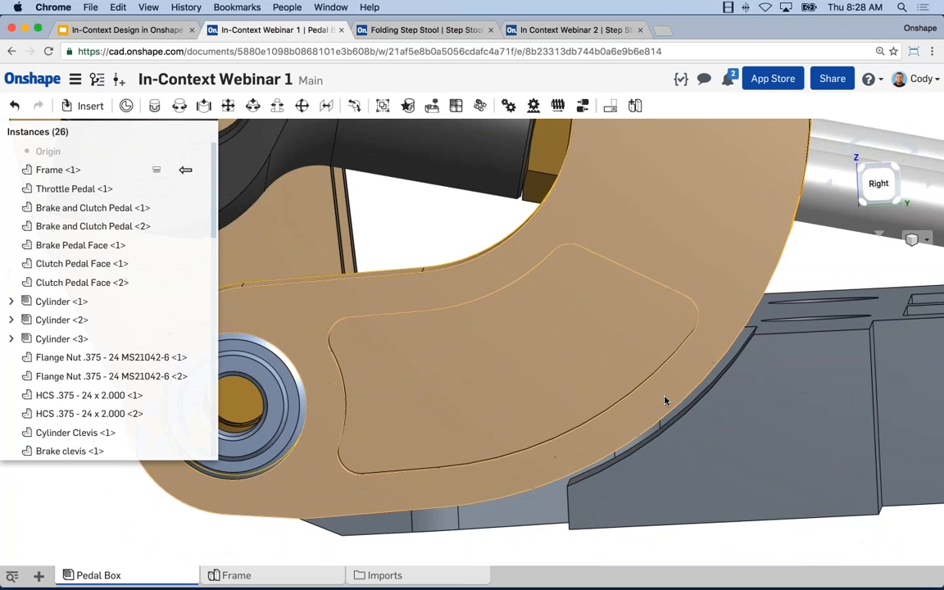
Update Context 1 of the Frame instance to the current pedal position and inspect the stop against the throttle pedal.
right_click(107, 173)
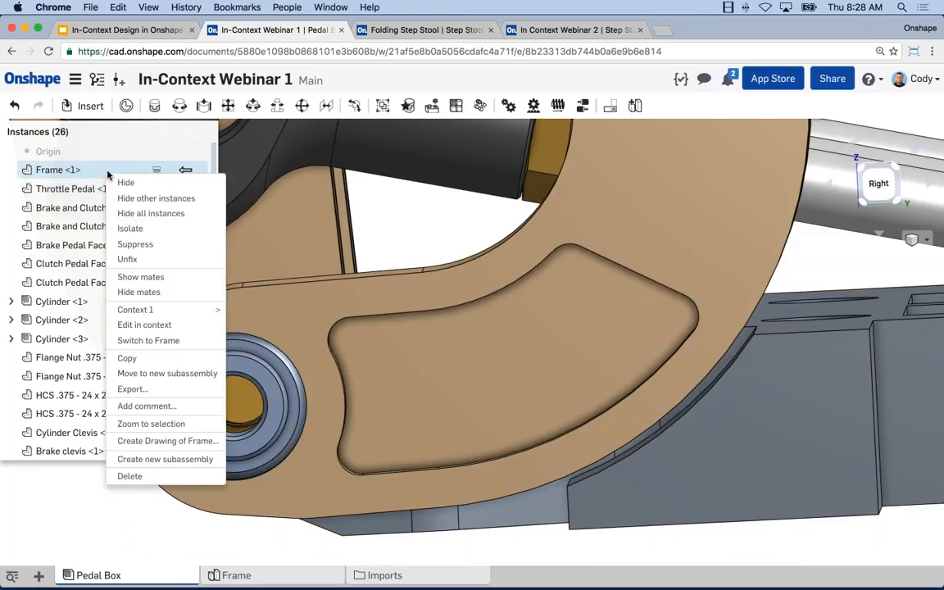
mouse_move(180, 317)
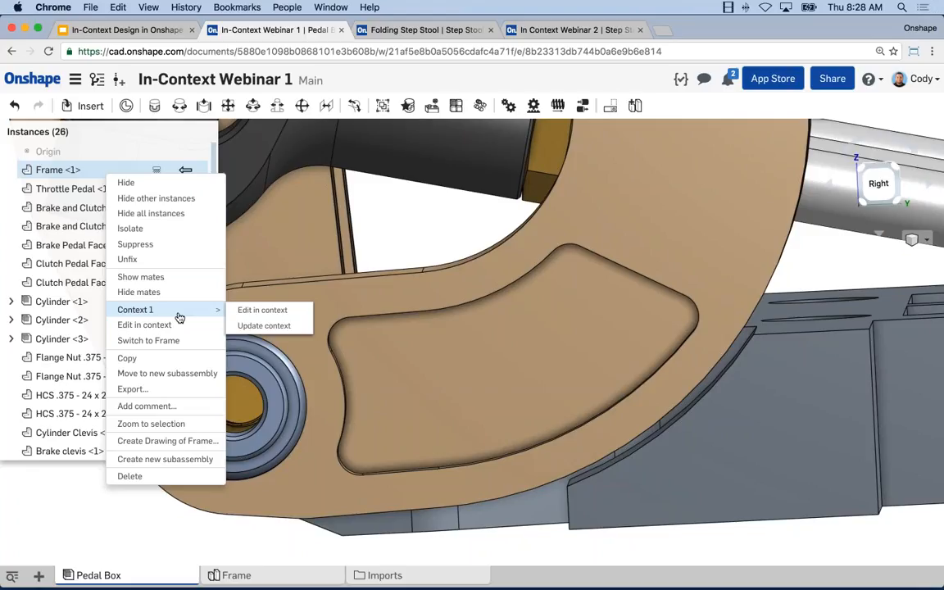
left_click(250, 324)
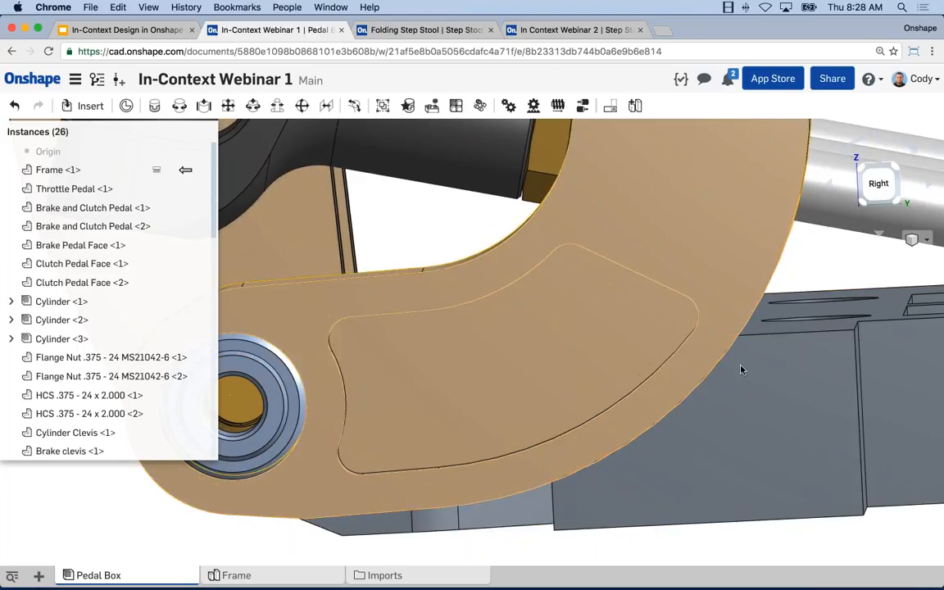
scroll(750, 336, "down", 3)
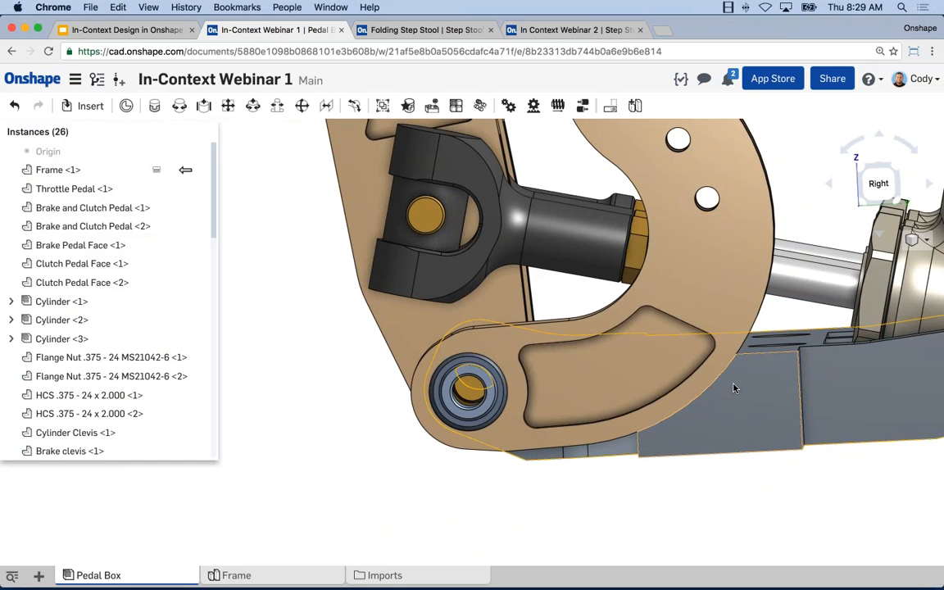
key("shift+7")
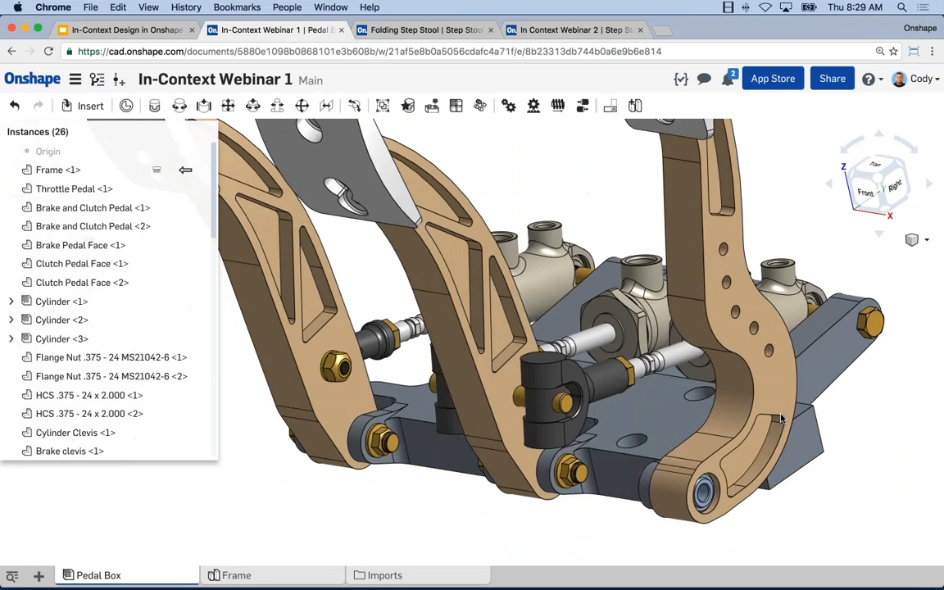
scroll(571, 218, "down", 3)
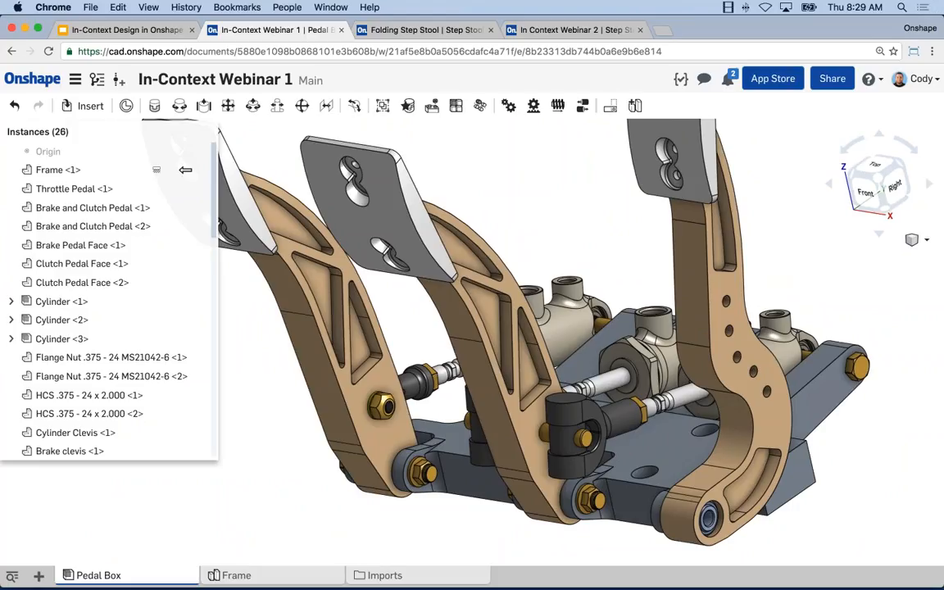
Open the Frame part studio and review the options for updating Context 1 – Pedal Box there.
left_click(236, 576)
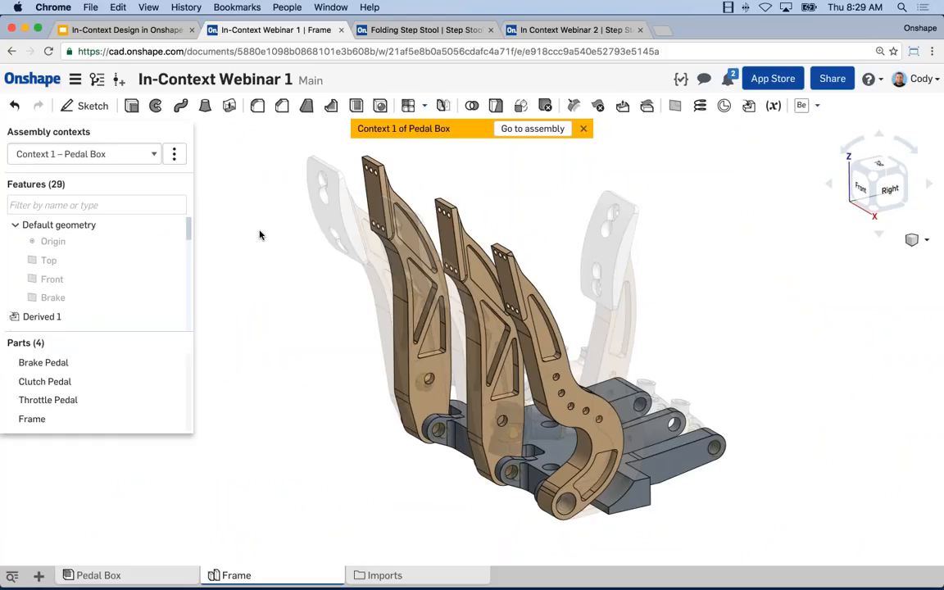
left_click(174, 154)
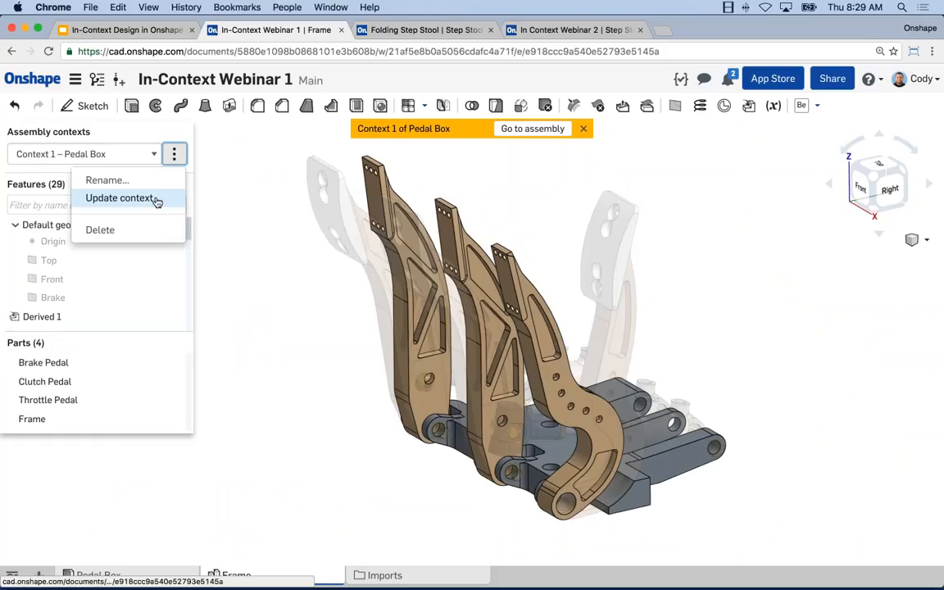
left_click(373, 196)
left_click(268, 208)
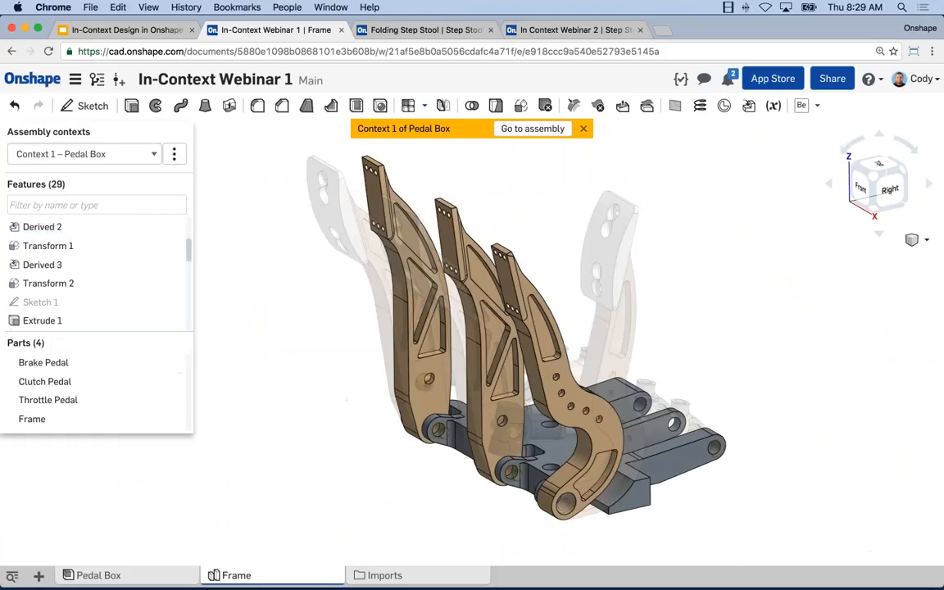
Return to the Pedal Box assembly and review the Context 1 options of the Frame instance.
left_click(99, 575)
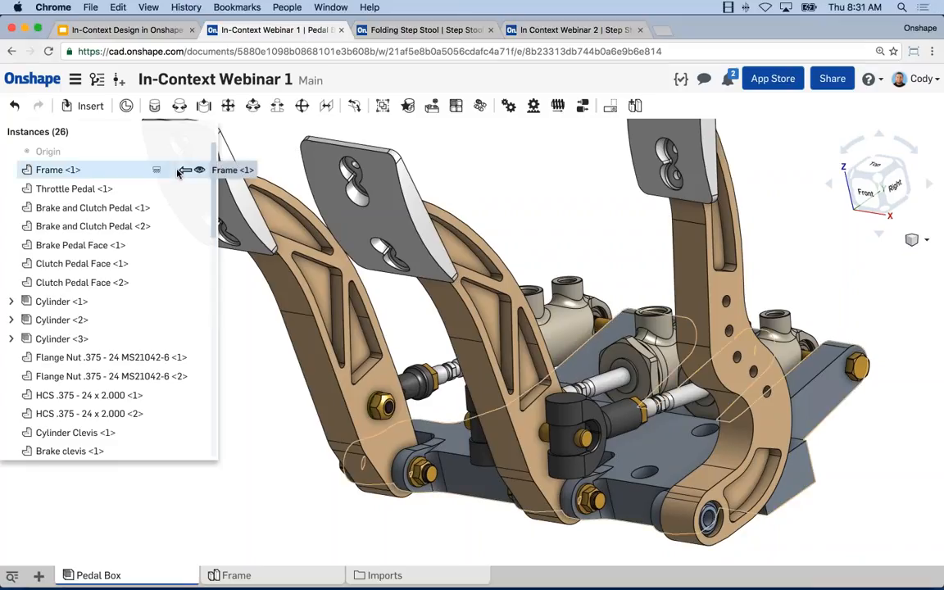
right_click(117, 176)
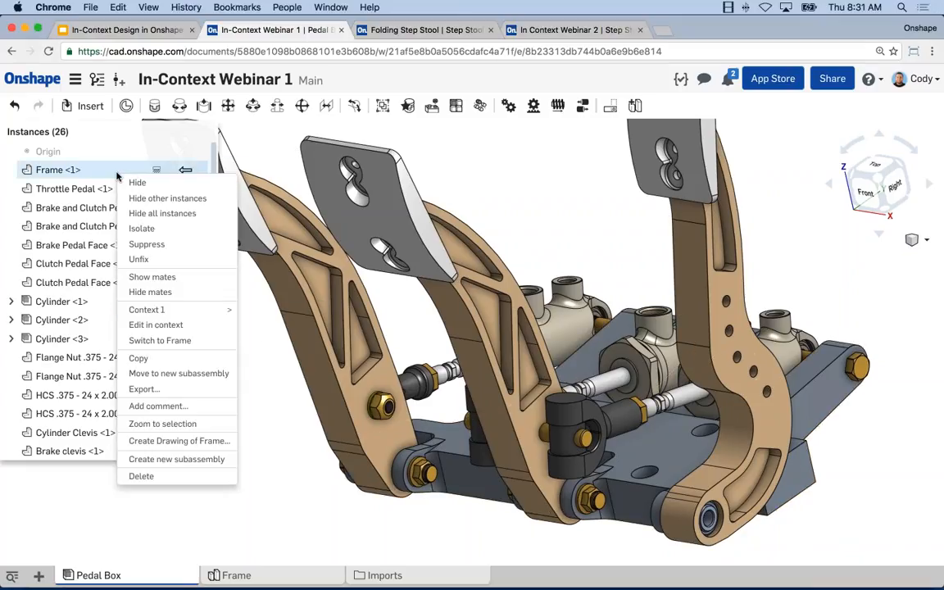
mouse_move(157, 311)
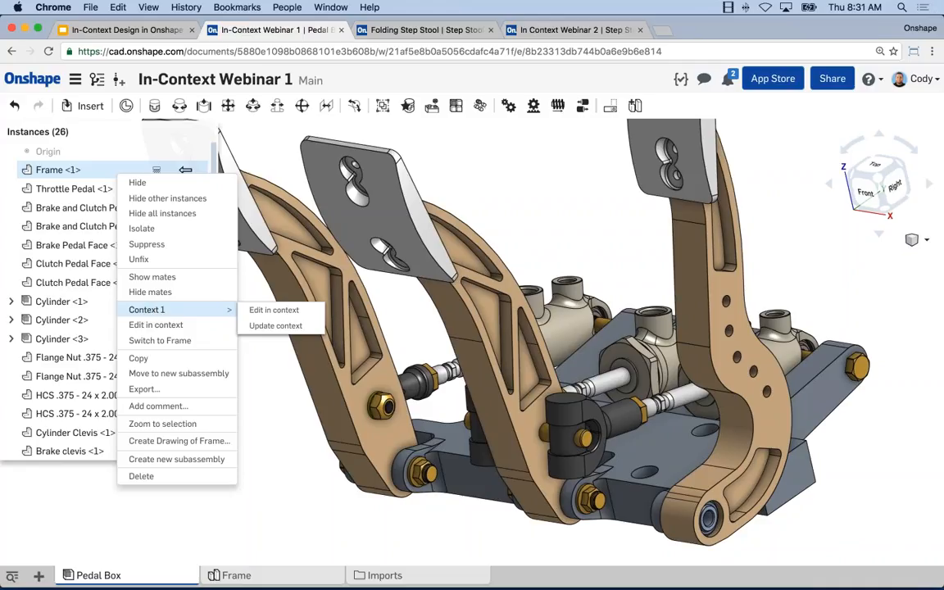
left_click(264, 328)
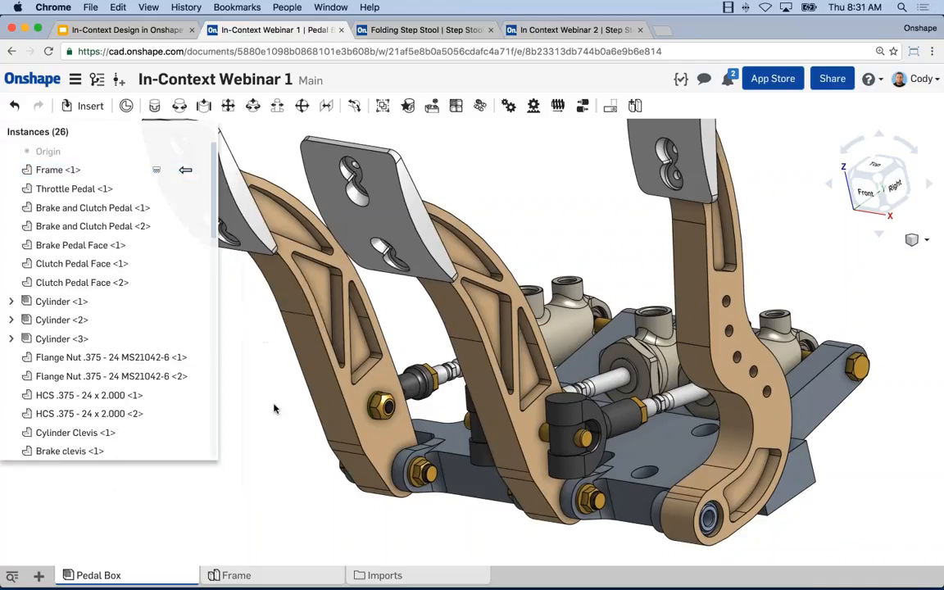
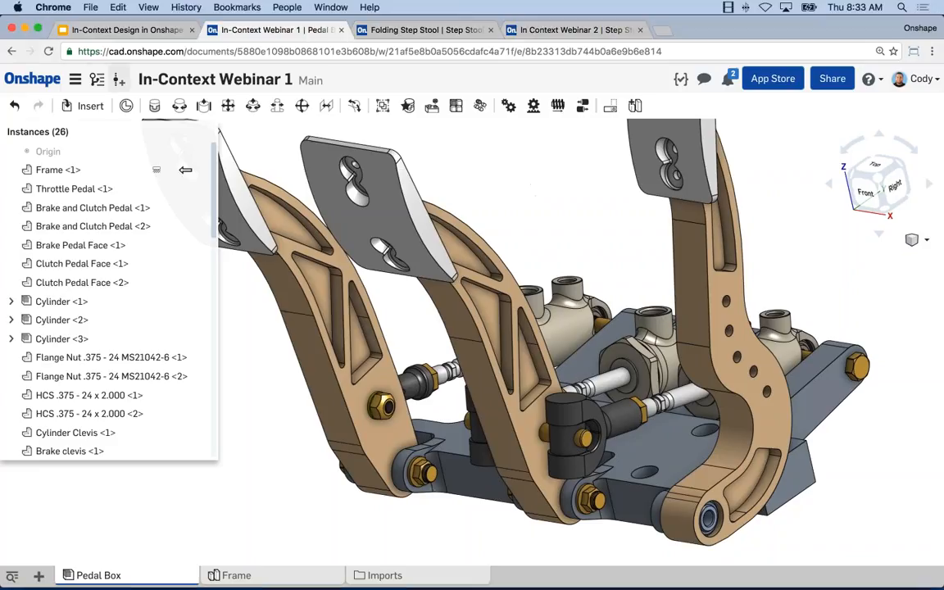
Review the Main workspace's individual changes in the version history and the options for viewing, comparing or restoring one.
left_click(96, 79)
left_click(152, 210)
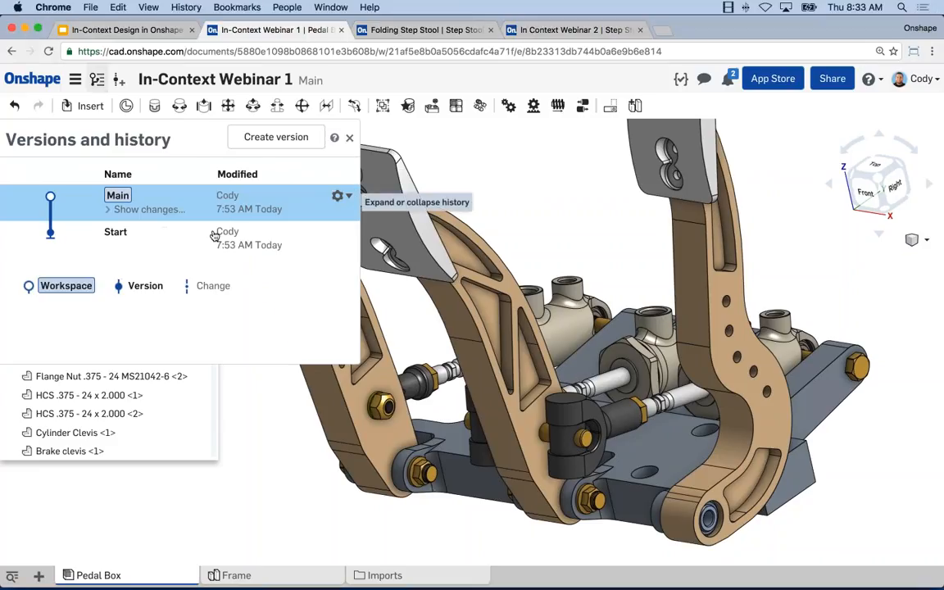
mouse_move(246, 237)
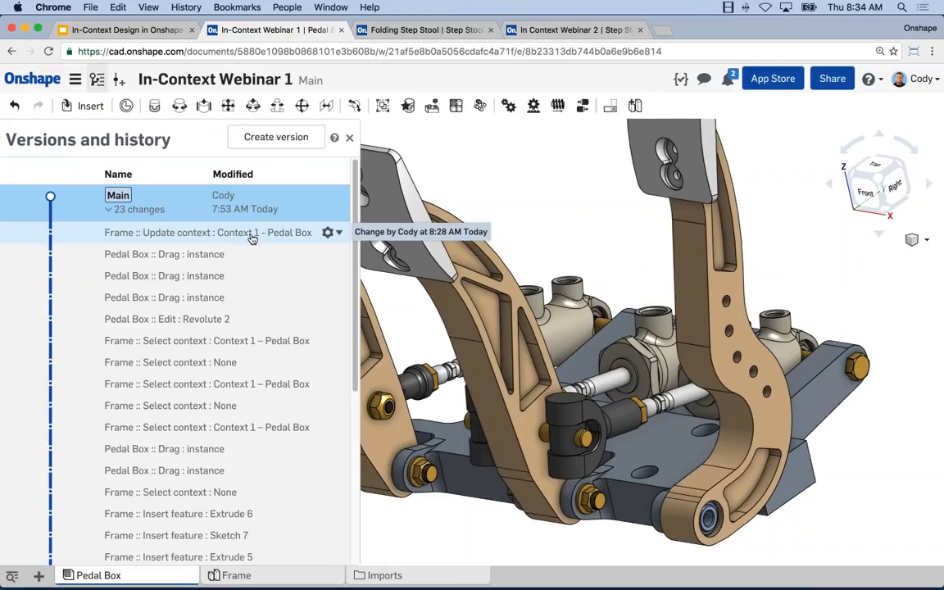
left_click(328, 254)
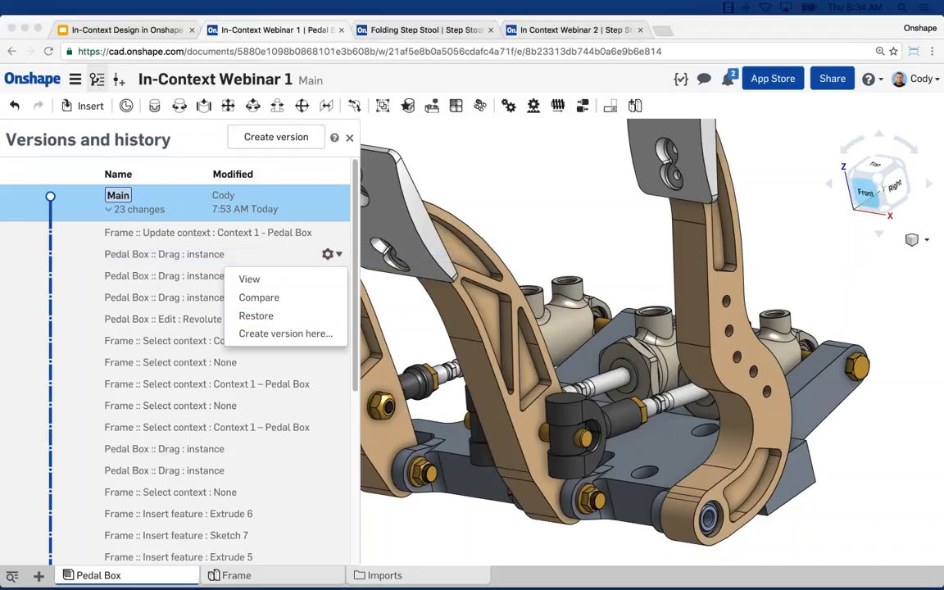
left_click(392, 281)
left_click(350, 139)
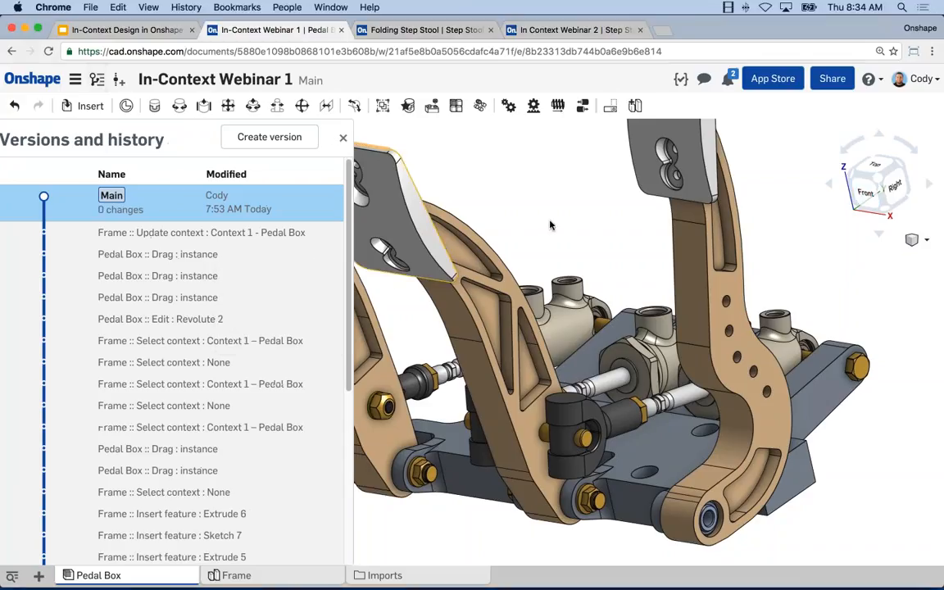
scroll(547, 229, "down", 4)
middle_click_drag(546, 229, 532, 265)
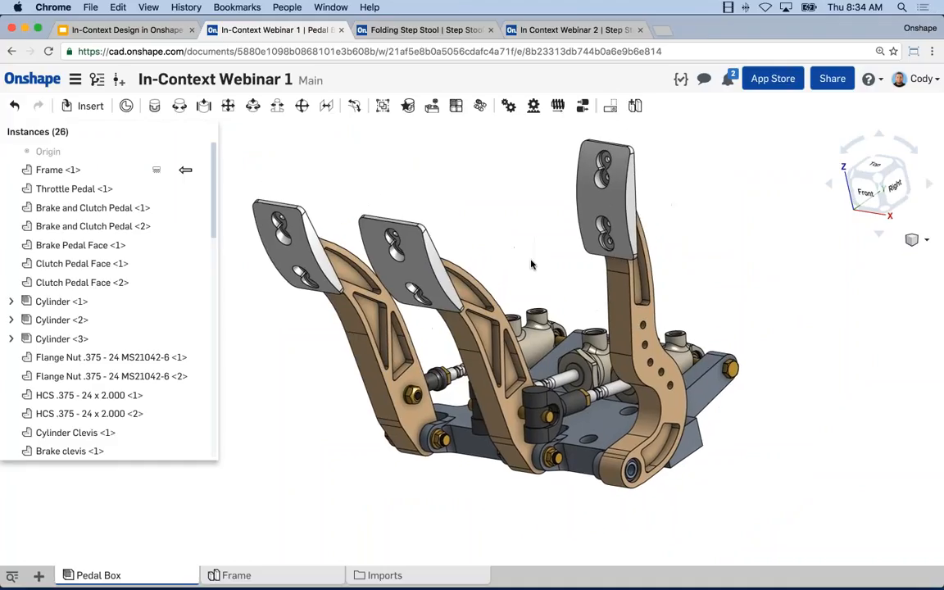
Switch to the Folding Step Stool document and try moving the rear leg frame in the Step Stool Assembly.
left_click(455, 31)
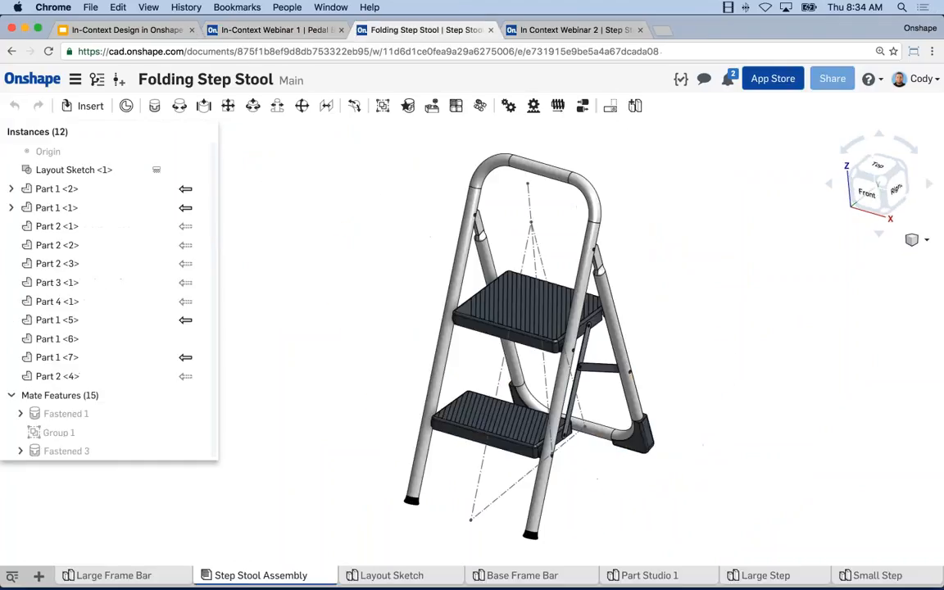
middle_click_drag(404, 241, 411, 238)
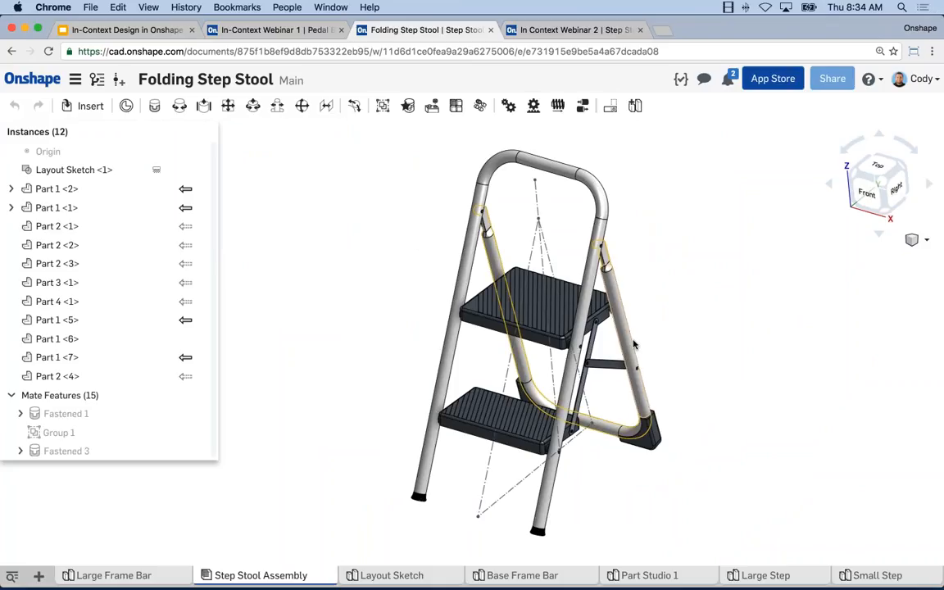
left_click_drag(633, 344, 640, 317)
middle_click_drag(648, 315, 646, 316)
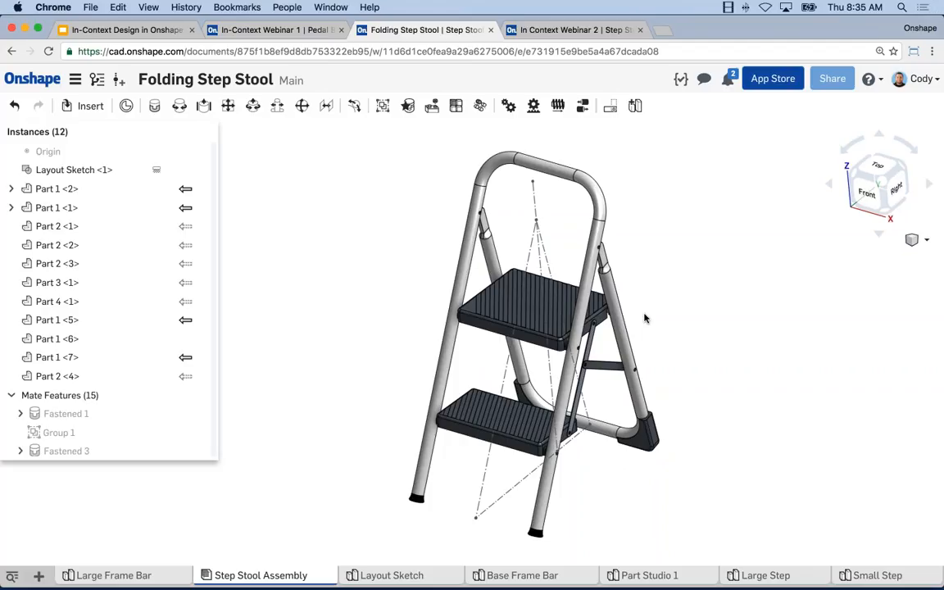
Apply the Stool Open named position to the step stool assembly.
left_click(611, 110)
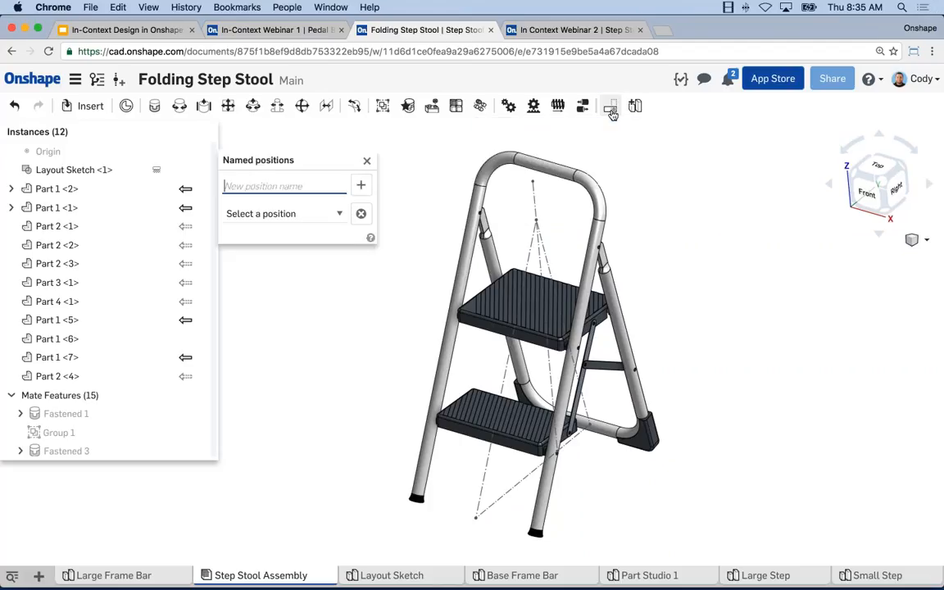
left_click(279, 214)
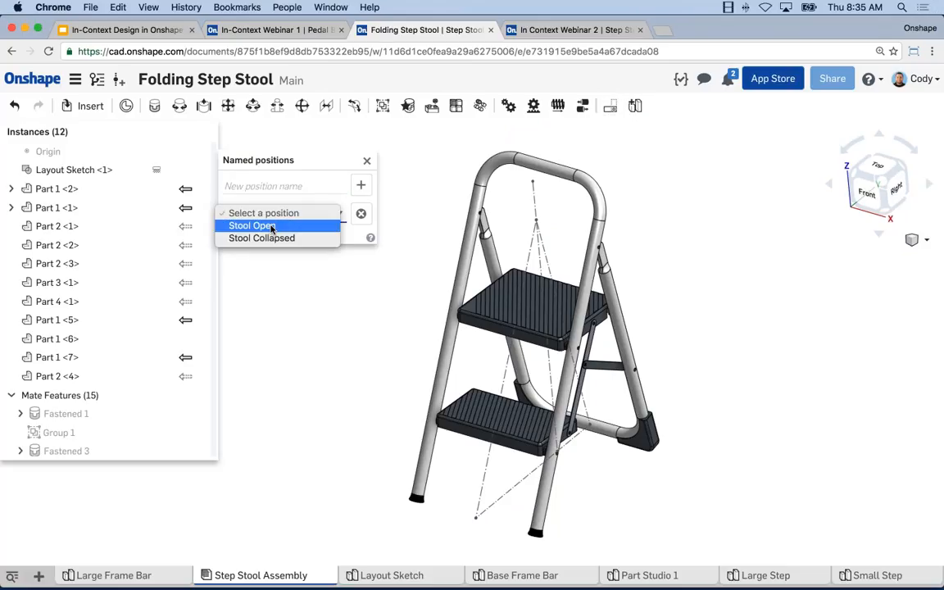
left_click(272, 227)
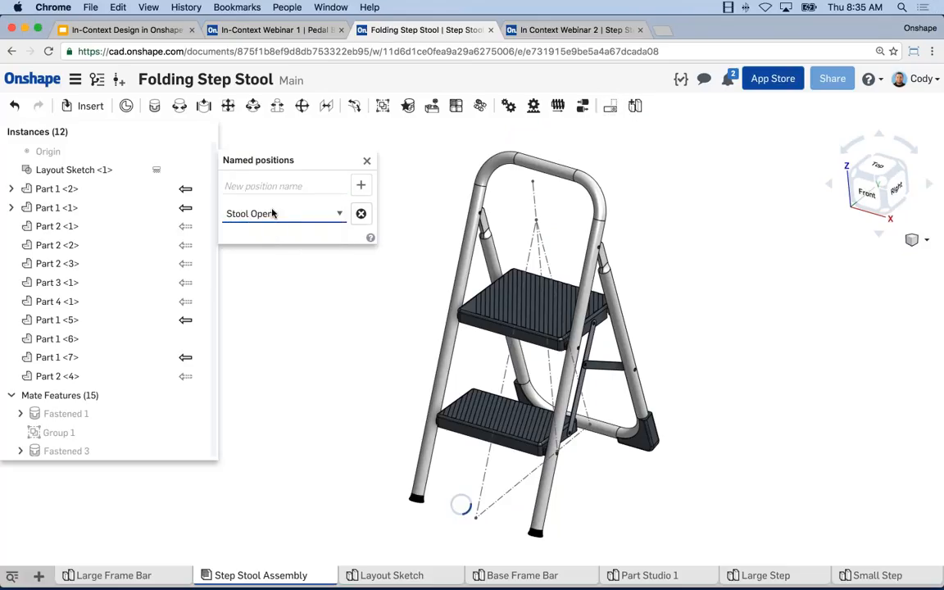
left_click(274, 215)
left_click(274, 227)
left_click(251, 212)
left_click(271, 202)
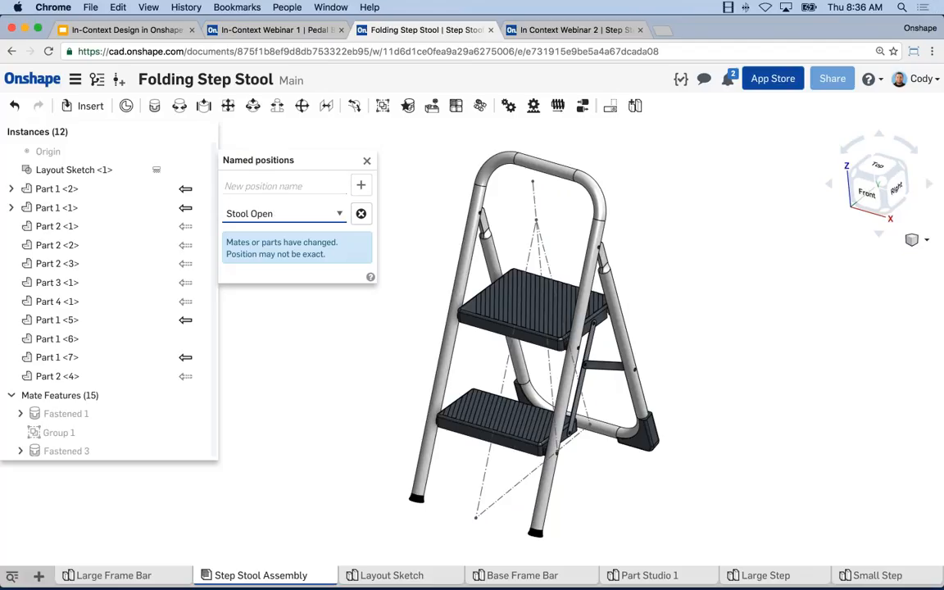
Examine the upper hinge joint between the rear leg frame and the main frame from behind and up close.
mouse_move(424, 170)
middle_mouse_down()
mouse_move(439, 164)
mouse_move(437, 173)
middle_mouse_up()
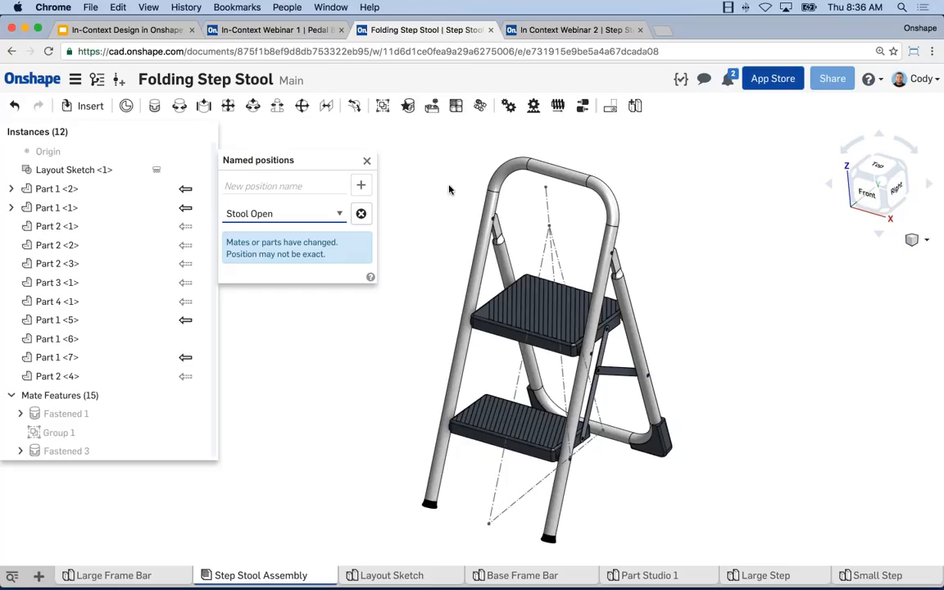
right_click_drag(449, 189, 373, 191)
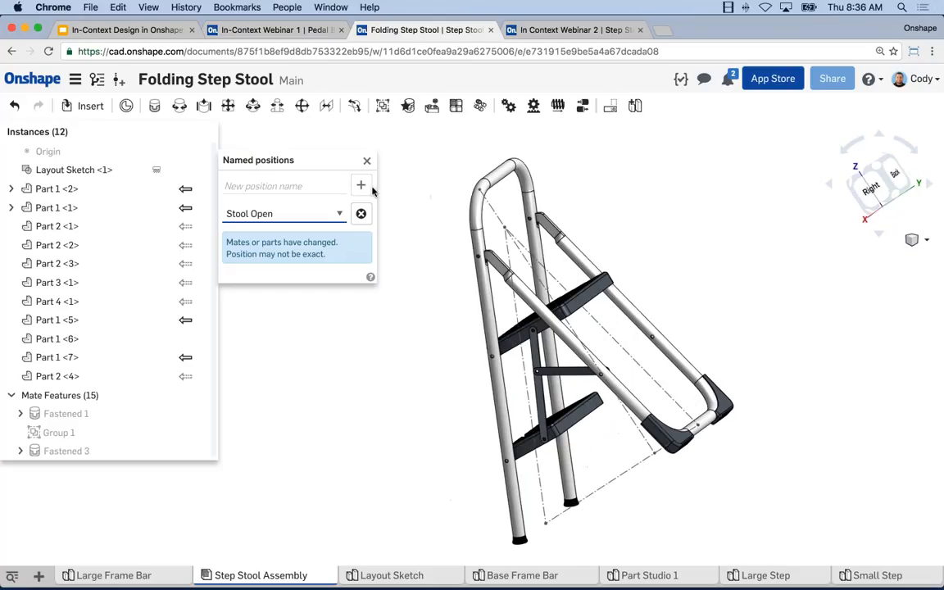
right_click_drag(449, 205, 436, 235)
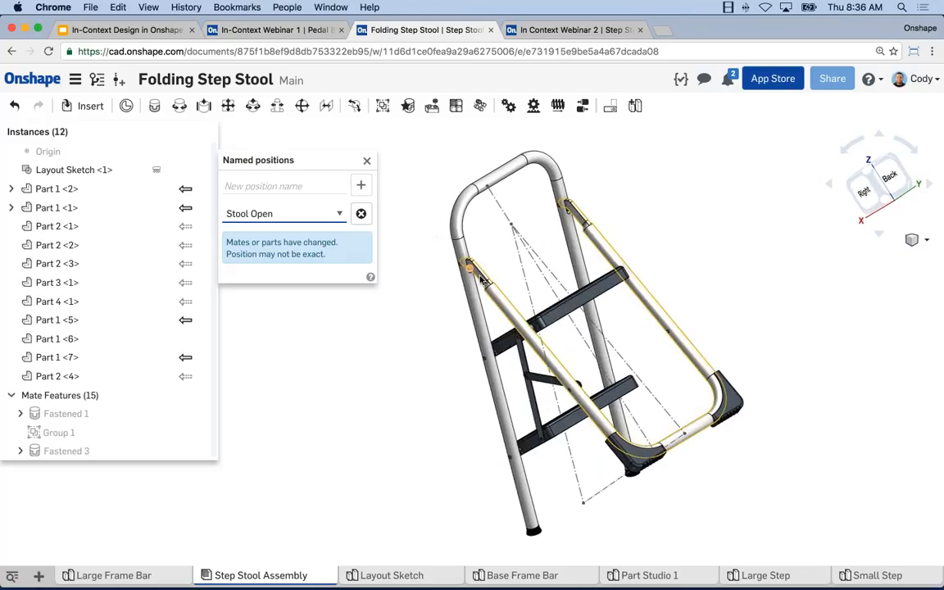
scroll(484, 280, "up", 3)
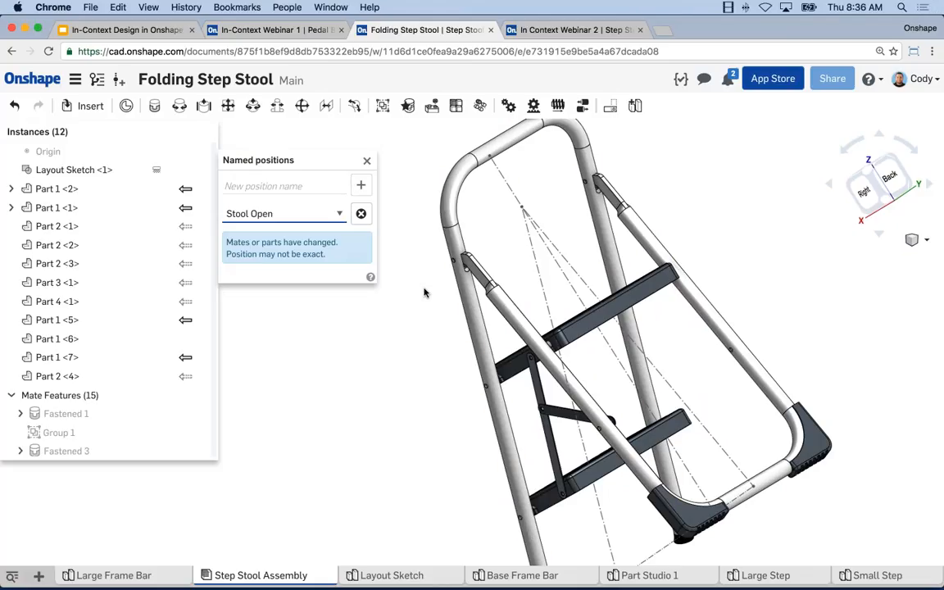
scroll(450, 270, "up", 5)
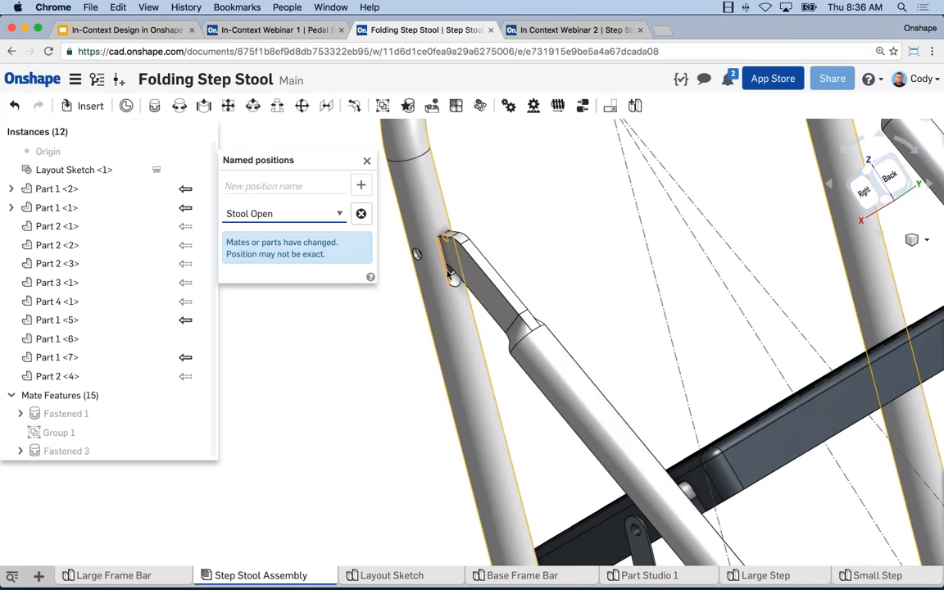
scroll(452, 276, "down", 6)
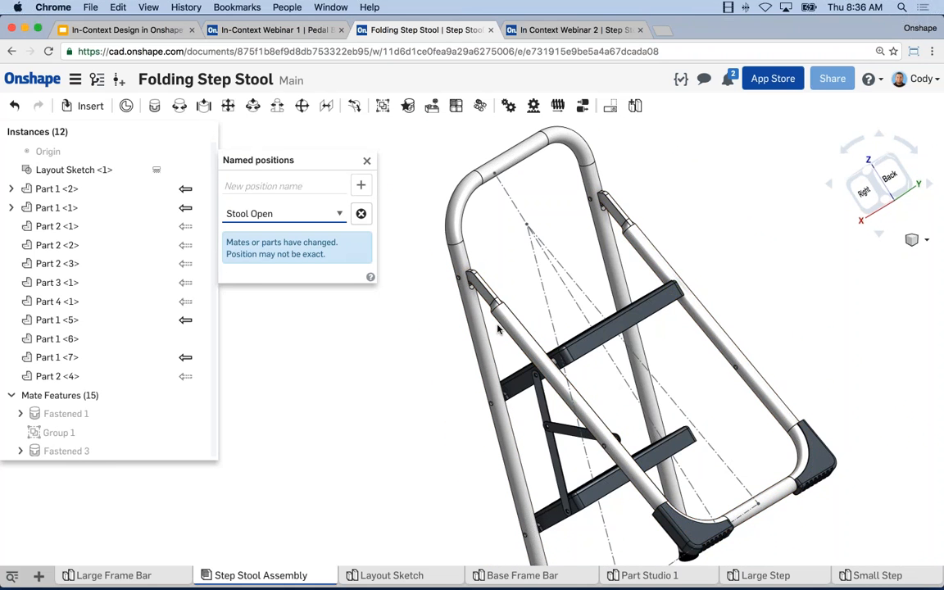
Swing the rear leg frame and examine how it meets the support on the side of the large step.
key("super+z")
left_click_drag(516, 322, 520, 320)
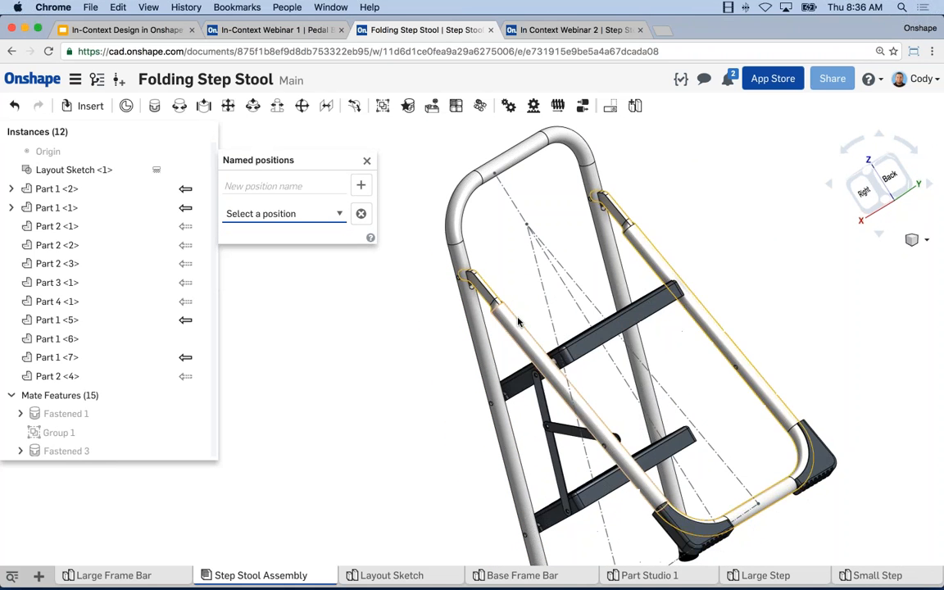
right_click_drag(423, 341, 514, 342)
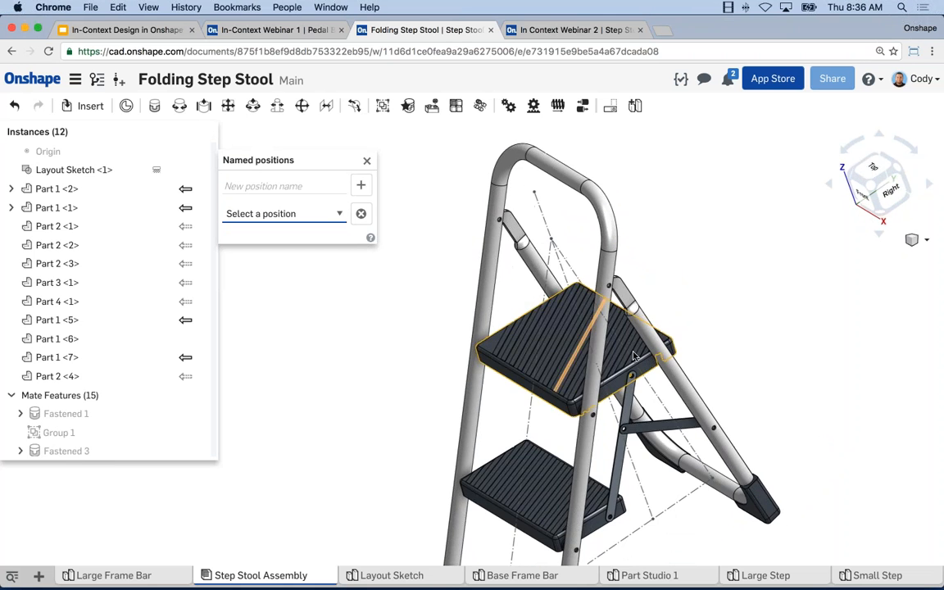
mouse_move(681, 355)
right_mouse_down()
mouse_move(636, 351)
mouse_move(687, 363)
right_mouse_up()
scroll(607, 360, "up", 5)
scroll(571, 387, "up", 6)
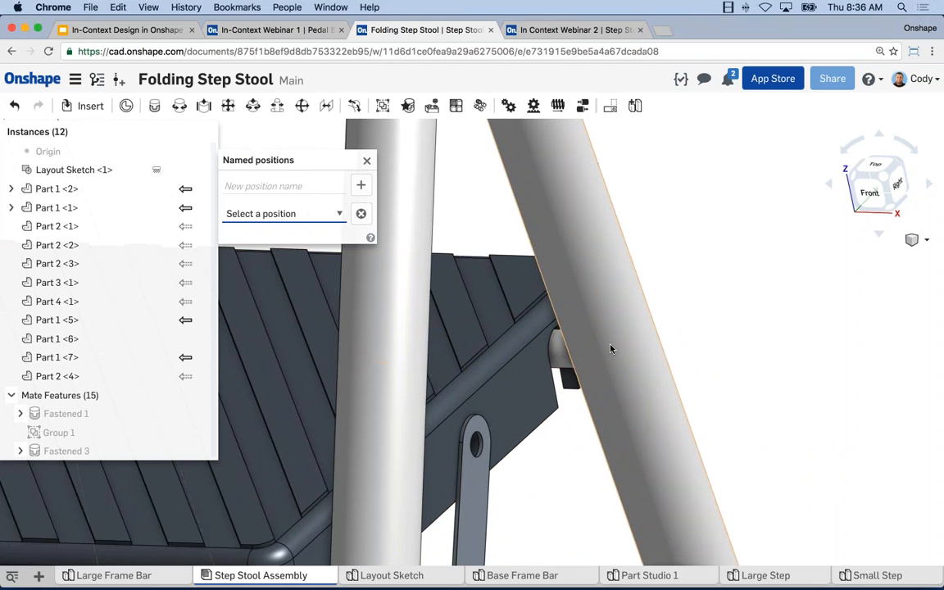
mouse_move(610, 348)
left_mouse_down()
mouse_move(605, 375)
mouse_move(618, 350)
left_mouse_up()
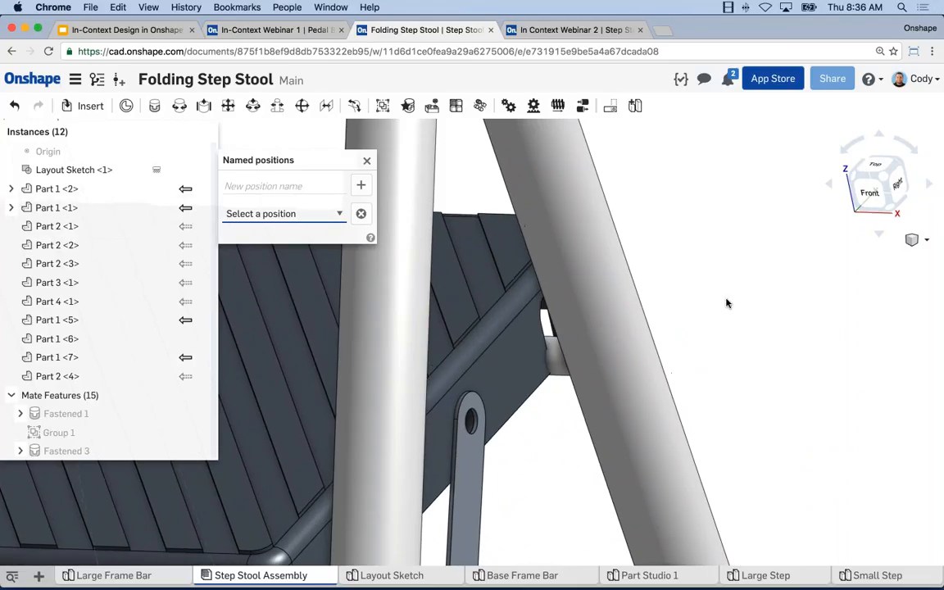
left_click_drag(636, 364, 651, 300)
scroll(655, 328, "down", 10)
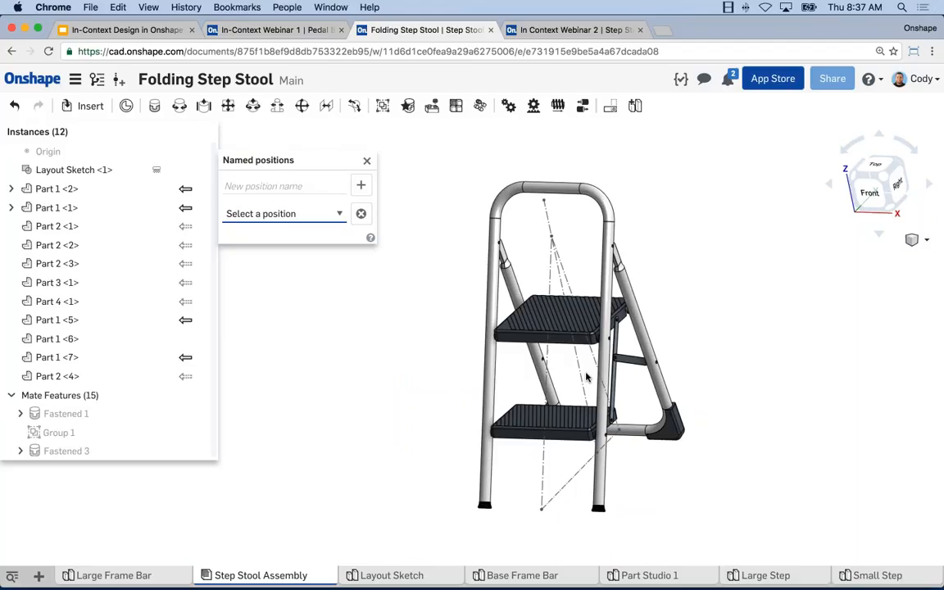
Close the named positions and inspect Layout Sketch <1> against the stool from the right side and in isometric view.
left_click(367, 161)
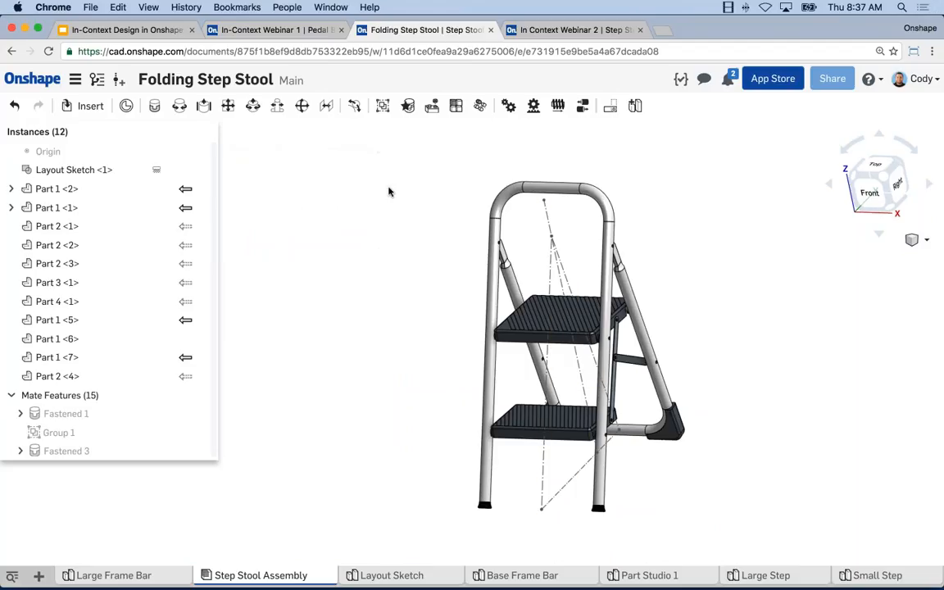
middle_click_drag(396, 266, 383, 249)
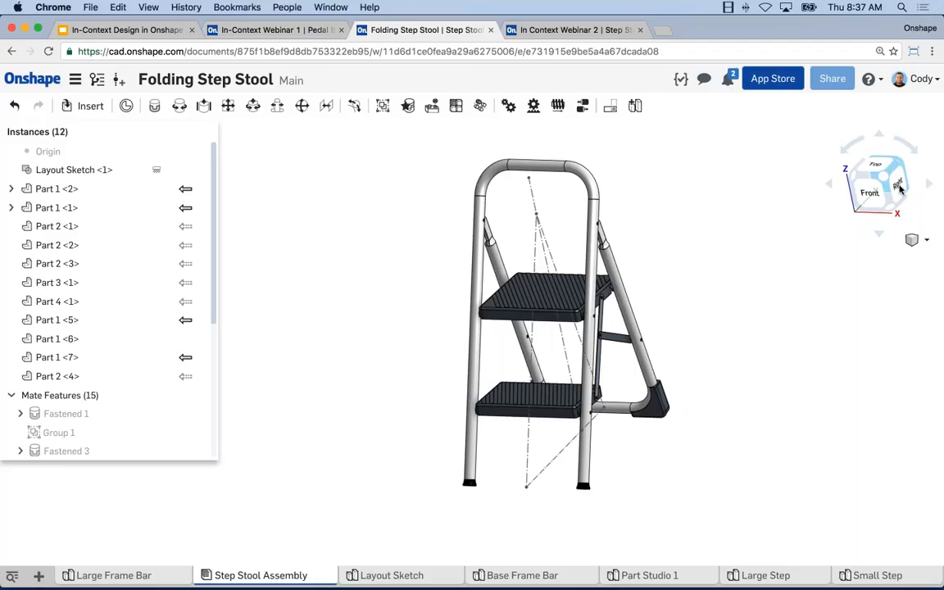
left_click(902, 187)
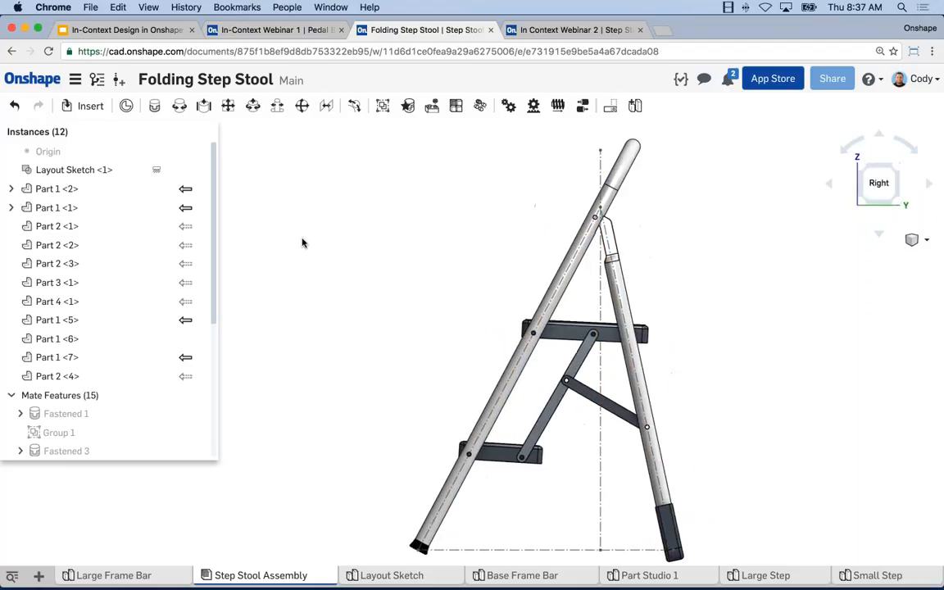
left_click(103, 167)
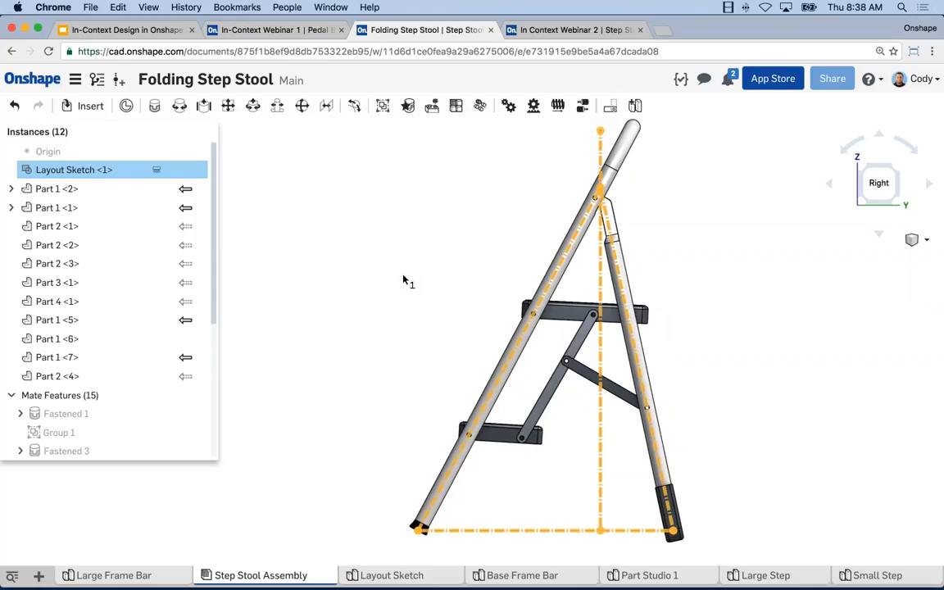
key("shift+7")
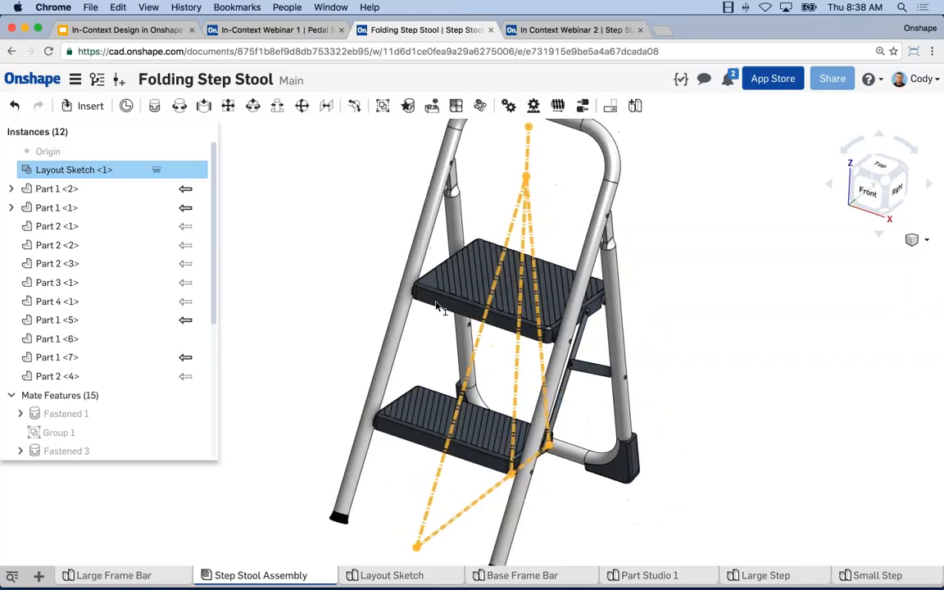
scroll(436, 306, "down", 4)
middle_click_drag(439, 304, 477, 305)
left_click(432, 244)
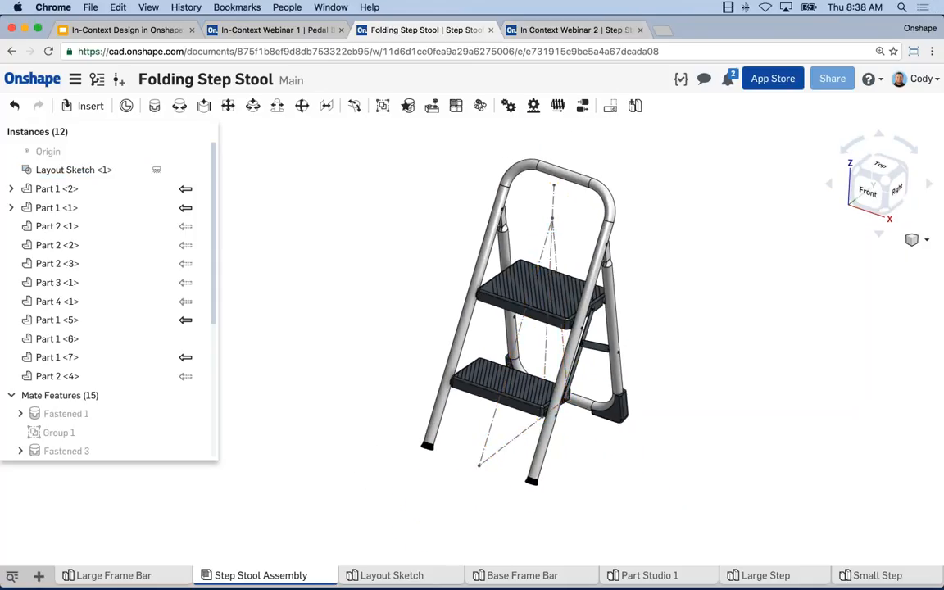
Switch to the In Context Webinar 2 document and reload its timed-out session.
left_click(563, 30)
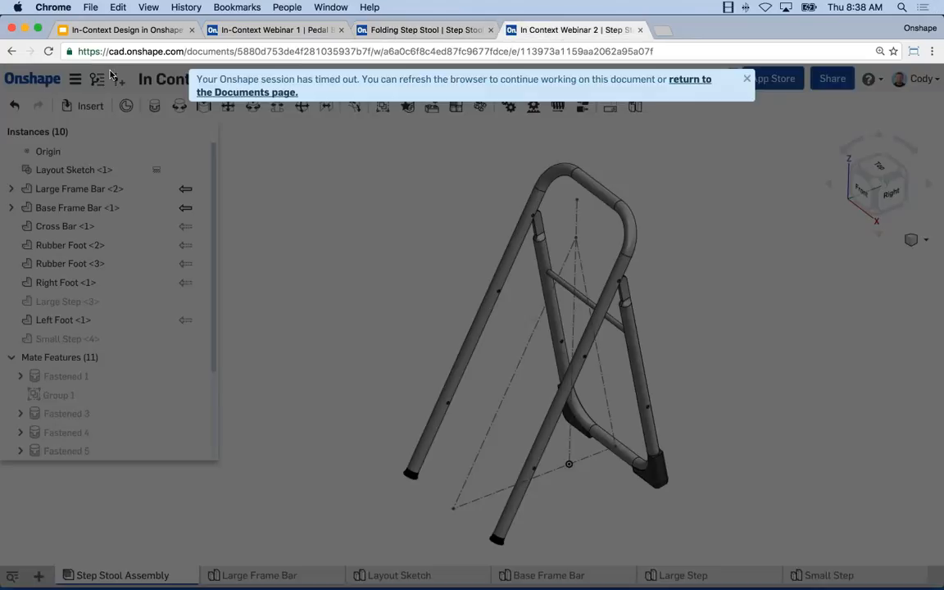
left_click(48, 51)
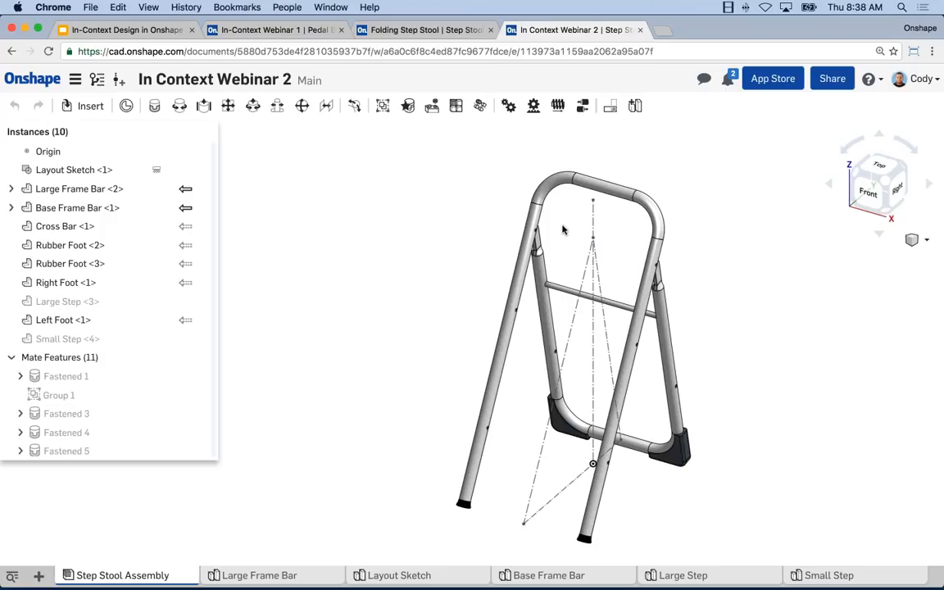
Swing the Base Frame Bar about its hinge in the Step Stool Assembly.
key("shift+4")
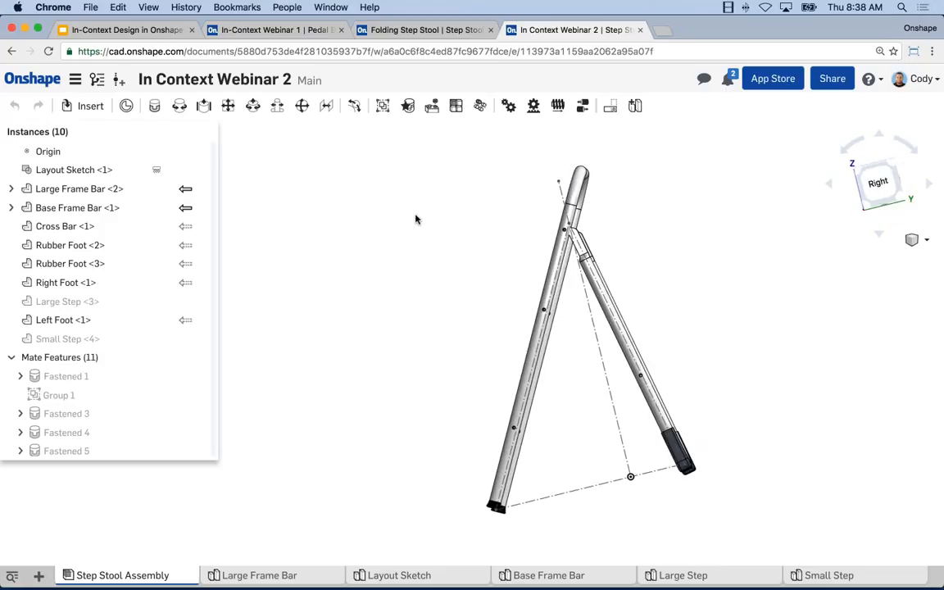
right_click_drag(366, 199, 669, 349)
left_click_drag(611, 380, 672, 288)
right_click_drag(671, 289, 523, 274)
Examine the hinge between the Base Frame Bar and Large Frame Bar up close, trying small swings of the base frame.
scroll(496, 220, "up", 10)
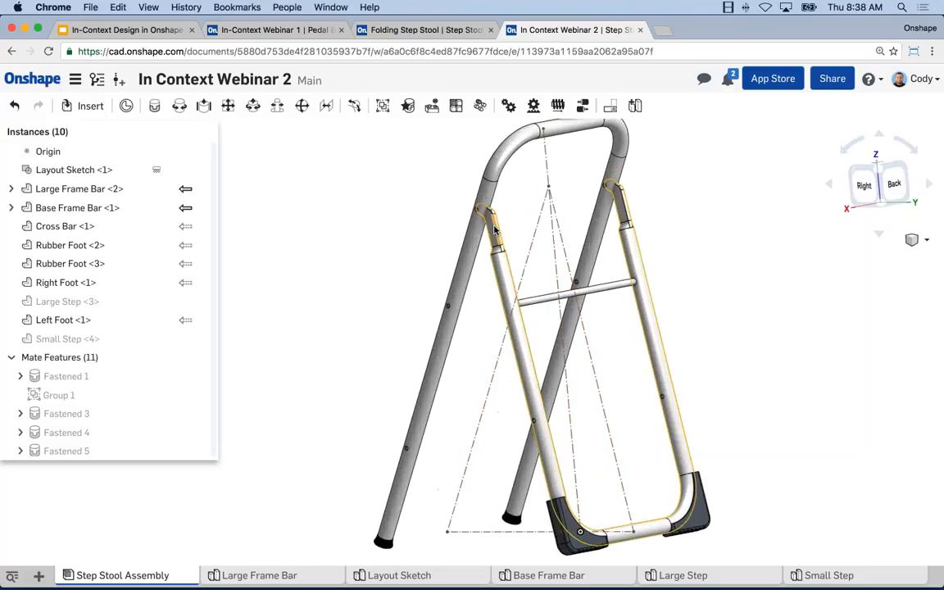
left_click_drag(460, 168, 474, 264)
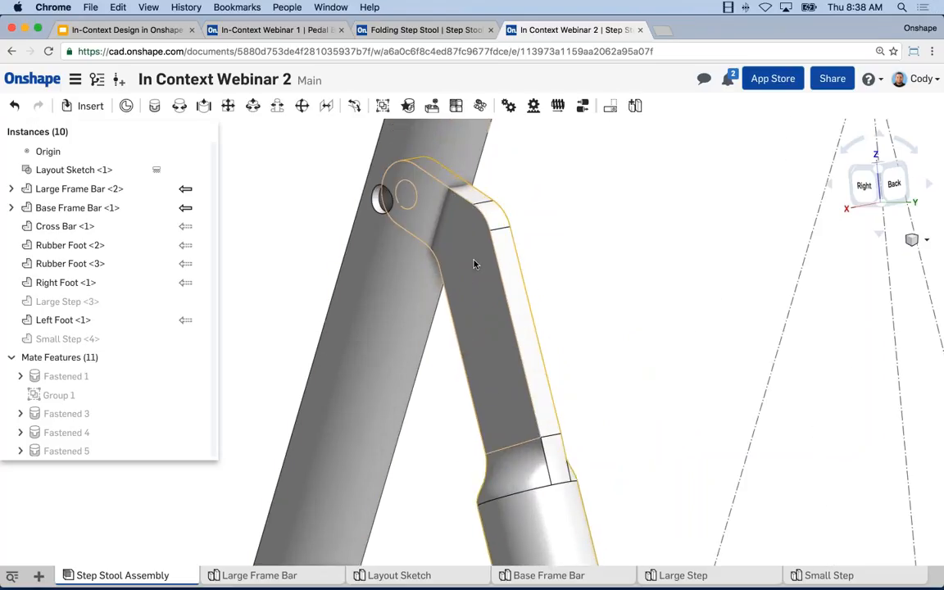
scroll(495, 280, "down", 10)
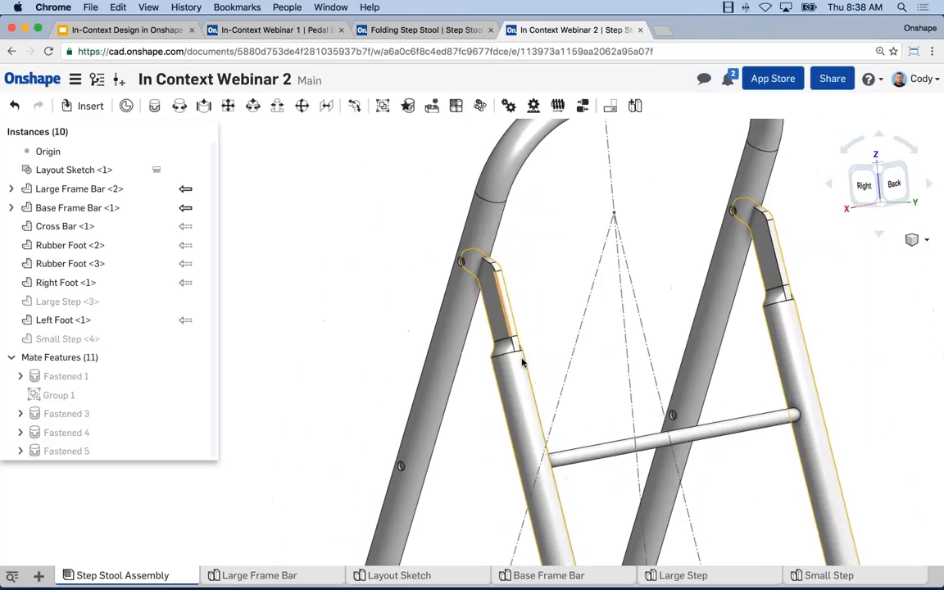
left_click_drag(518, 370, 538, 351)
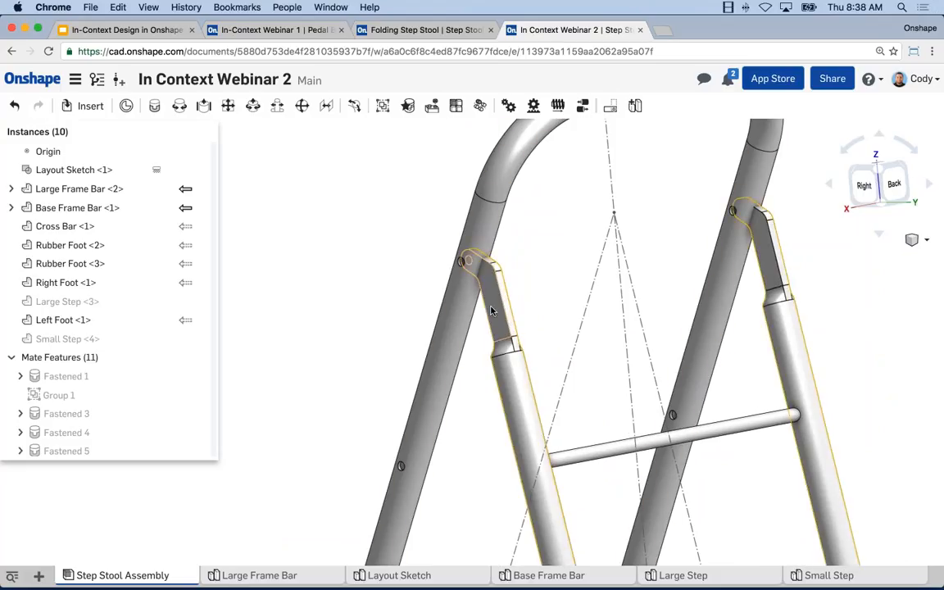
scroll(494, 309, "down", 4)
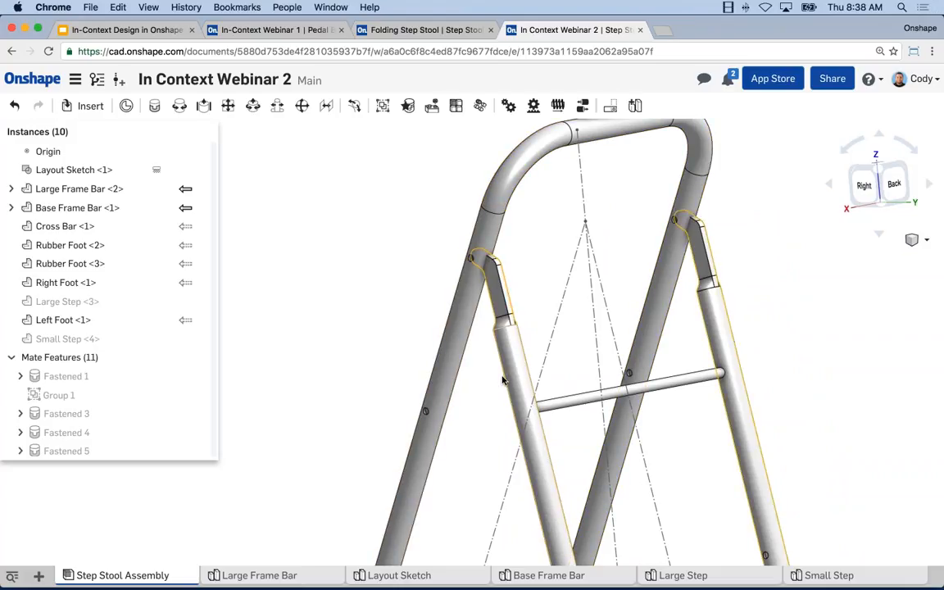
left_click_drag(503, 377, 565, 327)
scroll(533, 281, "down", 3)
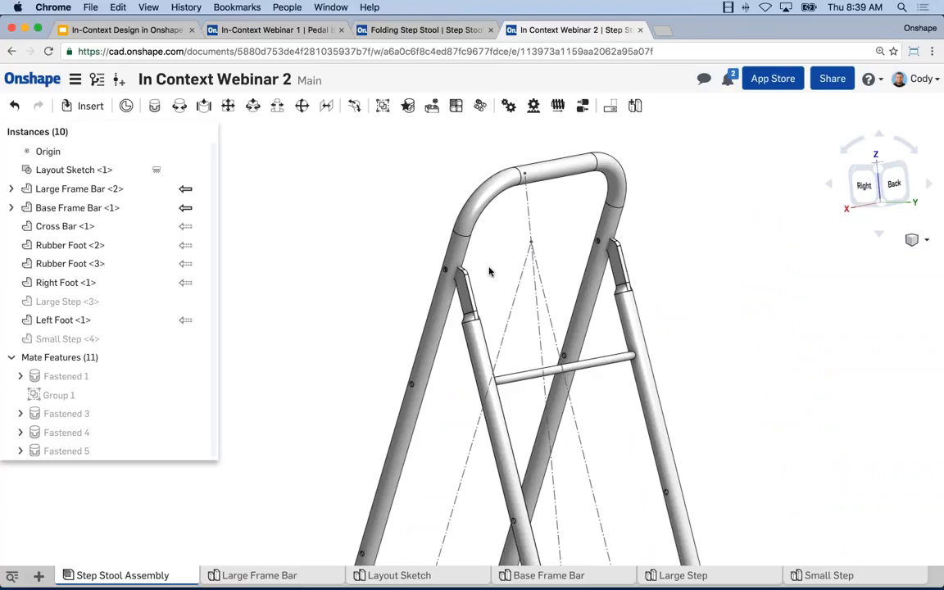
Edit the Large Frame Bar <2> instance in context, using the existing Open context of the Step Stool Assembly.
right_click_drag(387, 208, 651, 236)
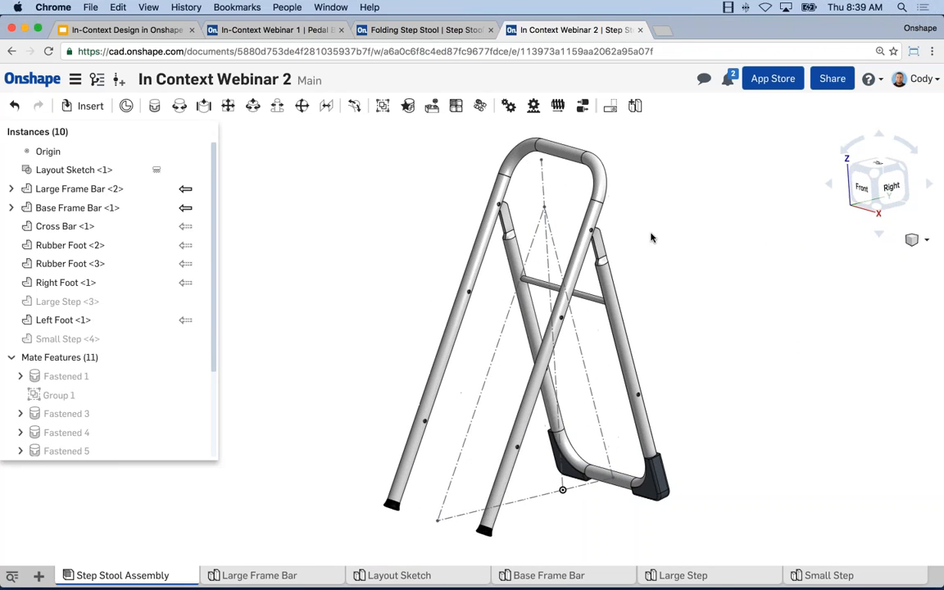
right_click(611, 207)
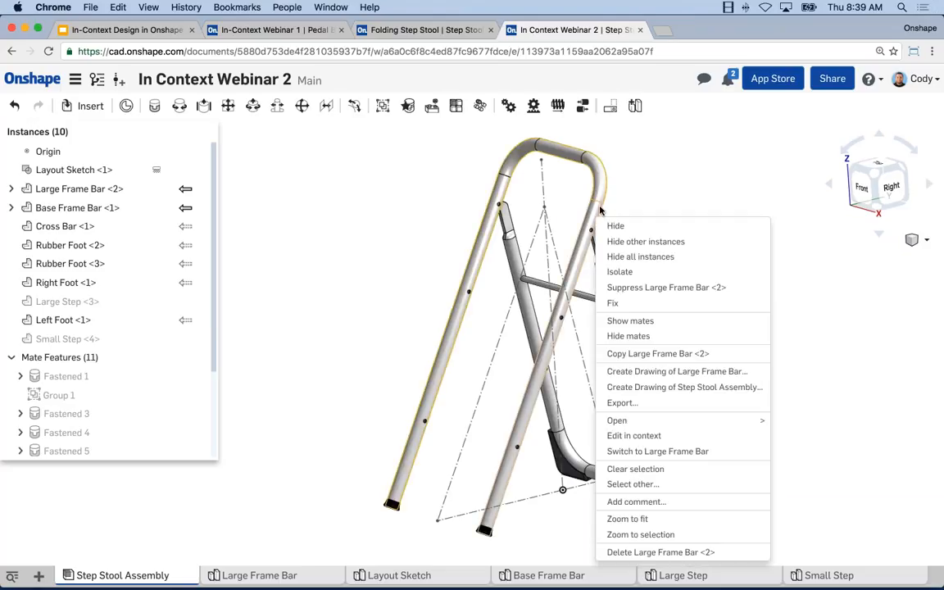
mouse_move(695, 422)
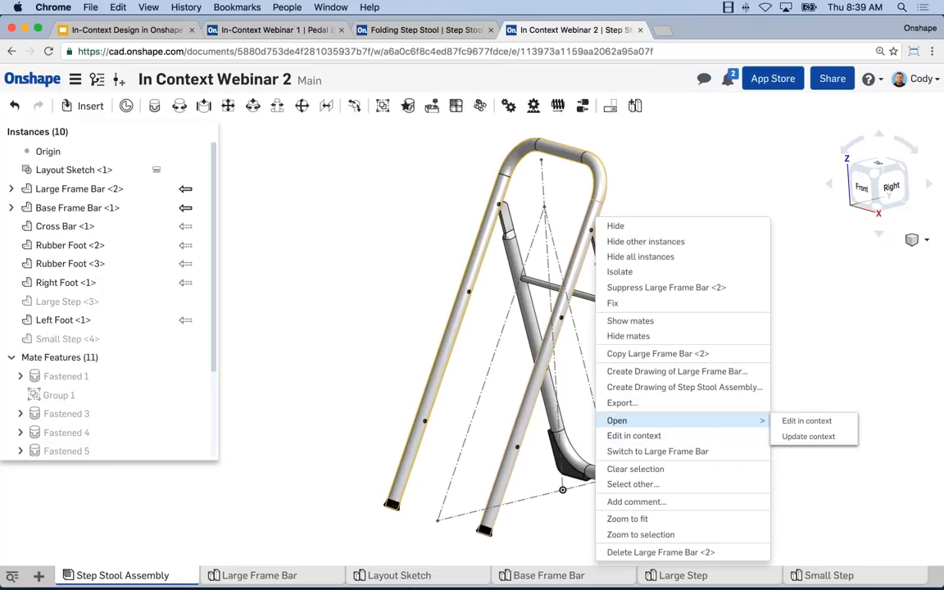
left_click(794, 423)
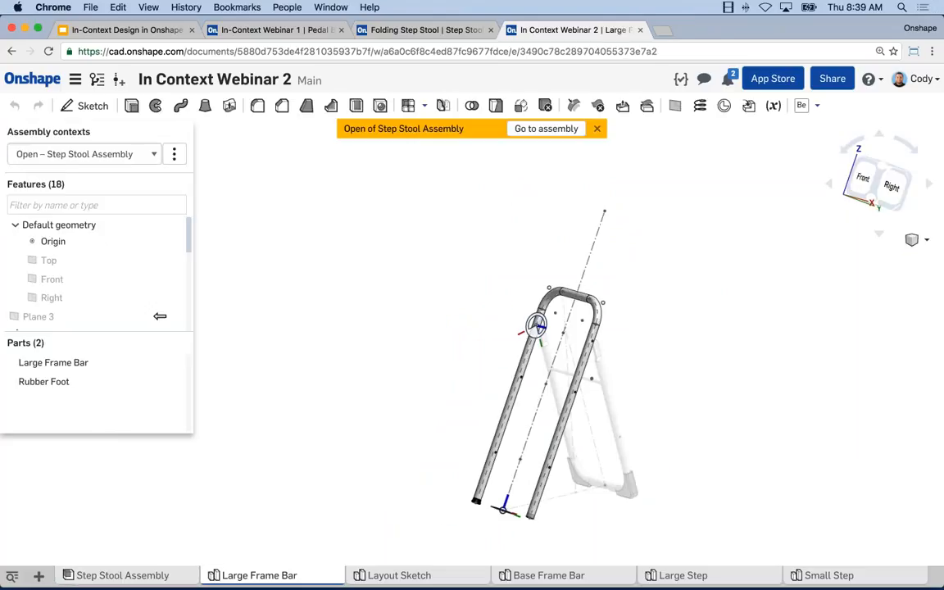
right_click_drag(518, 257, 447, 271)
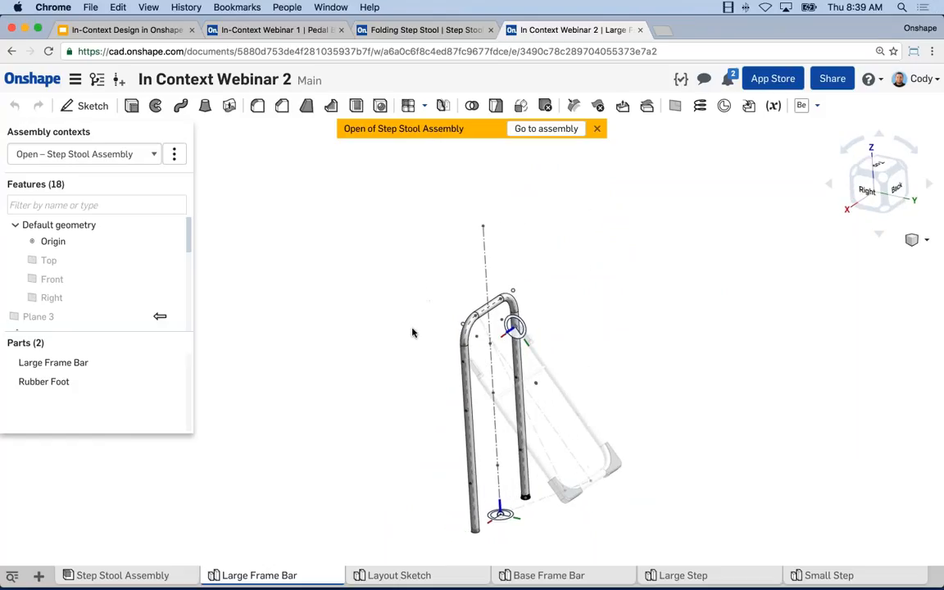
Show Plane 4 at the foot of the Large Frame Bar's leg and start a new sketch on it.
right_click_drag(413, 329, 487, 315)
scroll(125, 272, "down", 5)
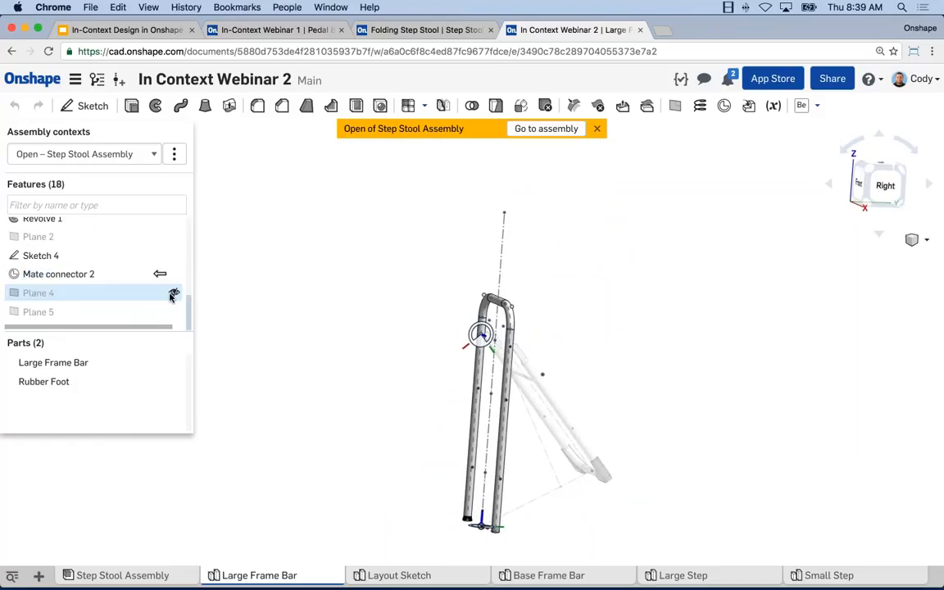
left_click(174, 292)
right_click_drag(424, 432, 528, 541)
scroll(525, 508, "up", 5)
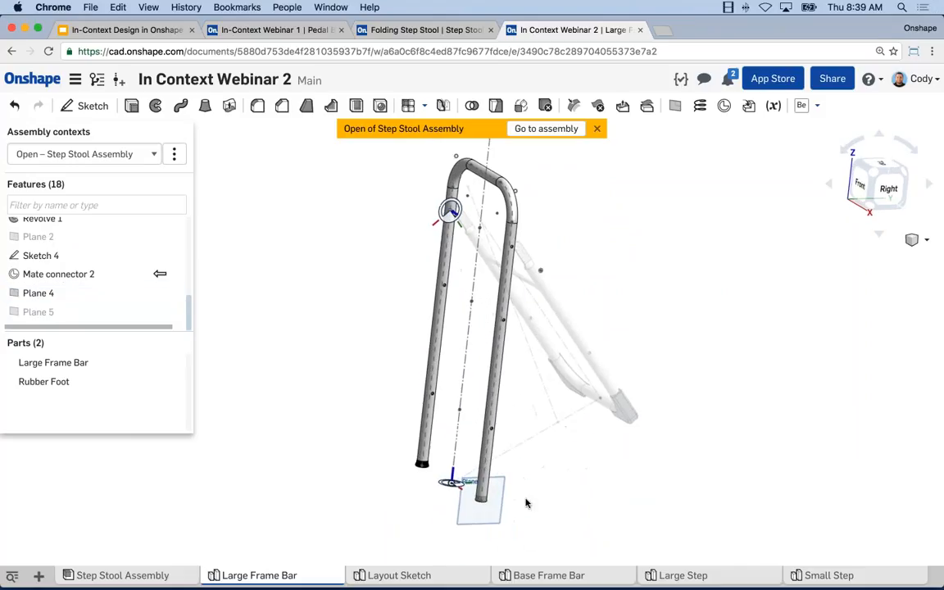
left_click(494, 497)
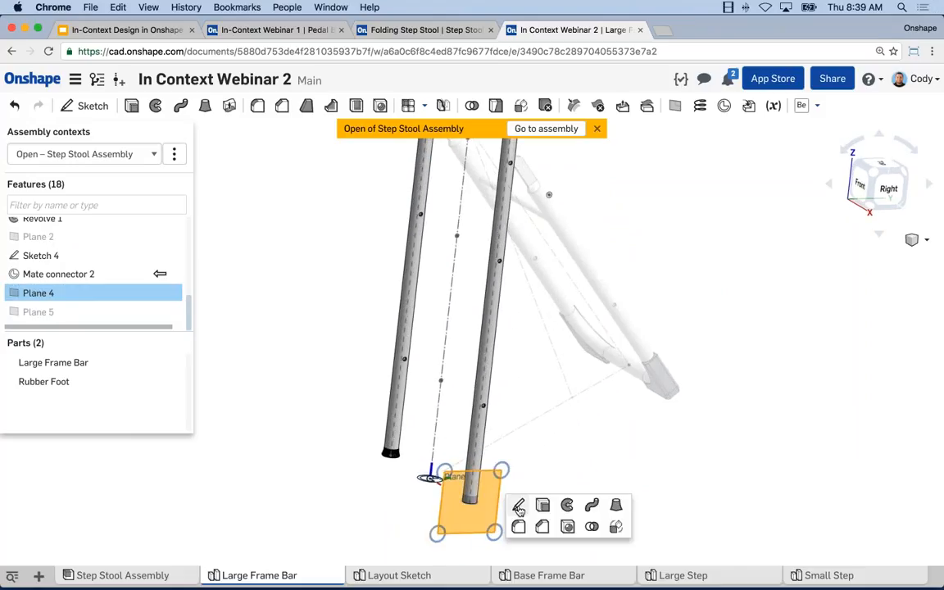
left_click(518, 504)
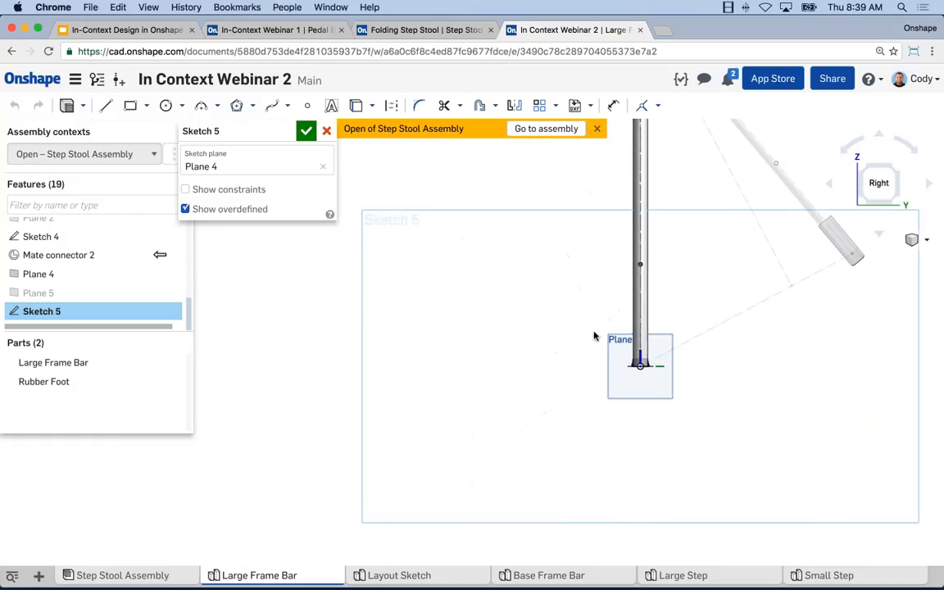
With the Large Frame Bar hidden, project the Base Frame Bar hinge bracket's rounded end and straight upper edge into the sketch, and accept it.
middle_click_drag(594, 335, 466, 561)
scroll(521, 283, "up", 10)
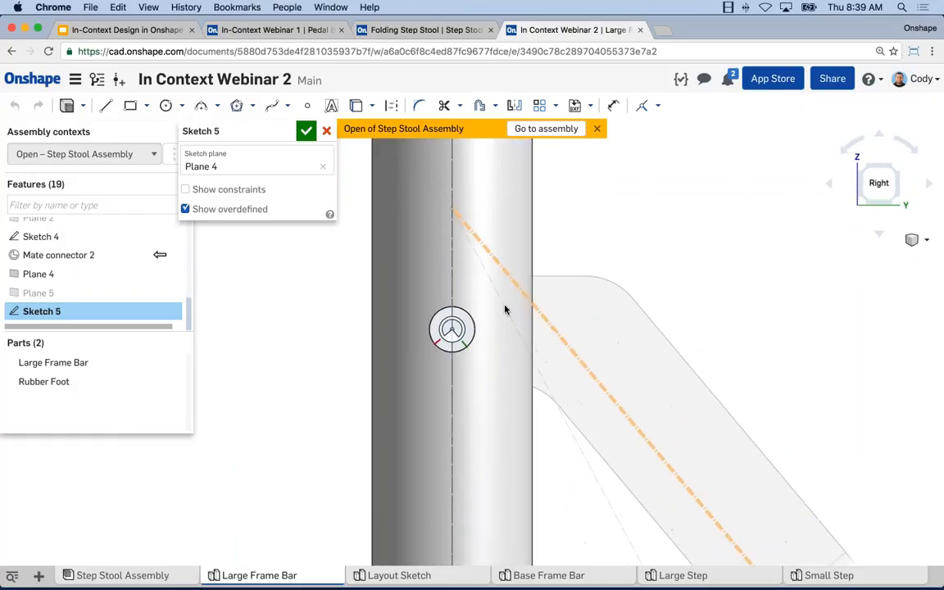
left_click(174, 363)
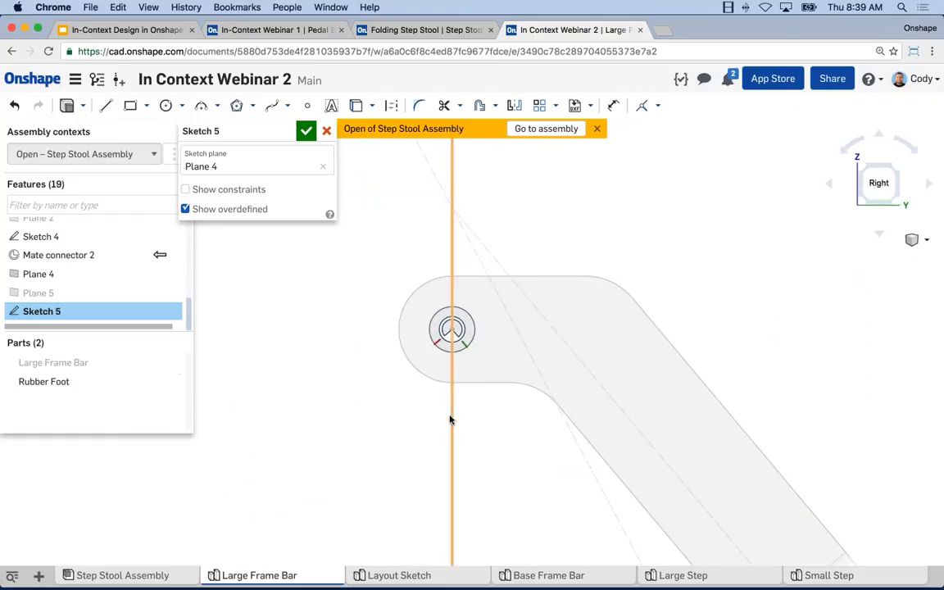
left_click(474, 278)
left_click(400, 328)
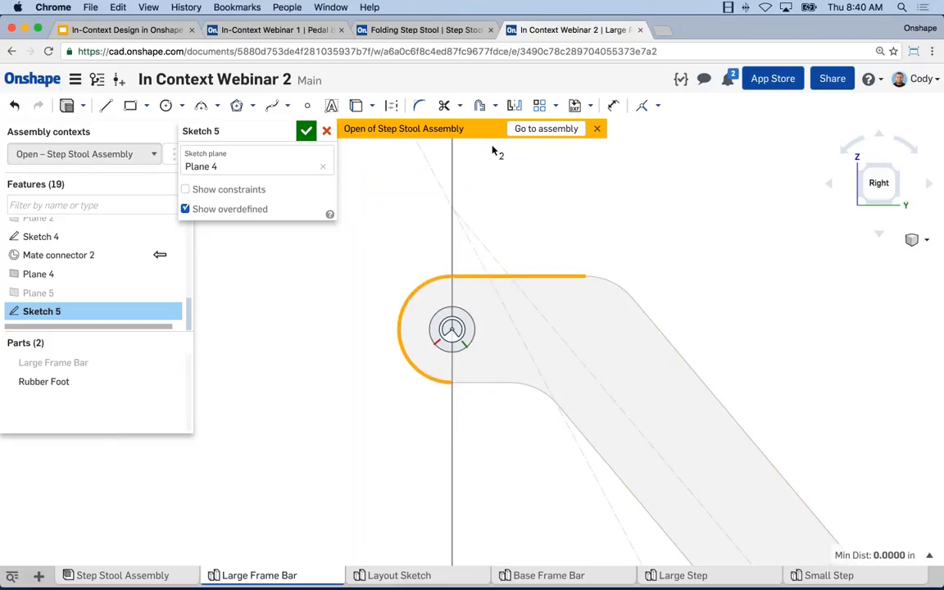
left_click(366, 108)
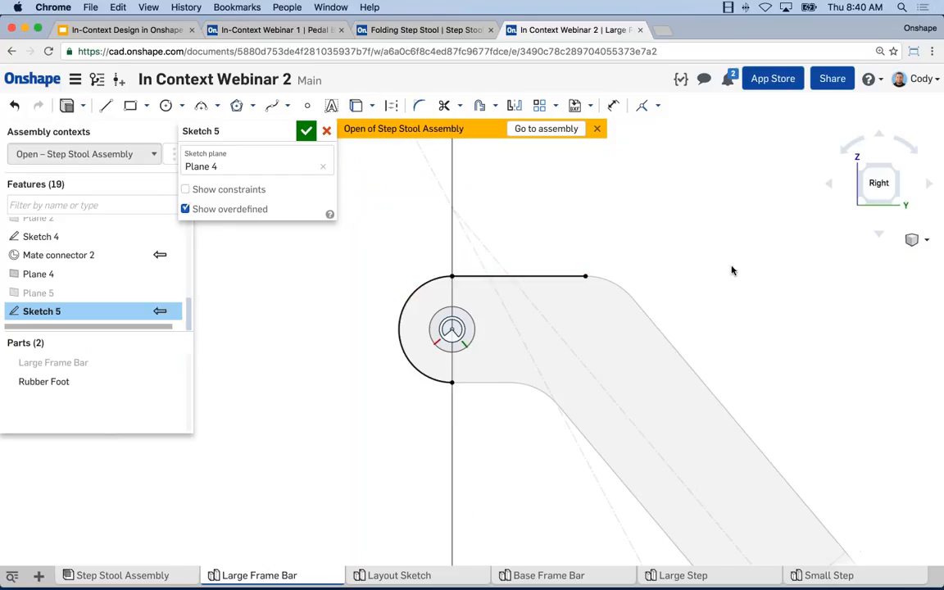
scroll(733, 270, "down", 5)
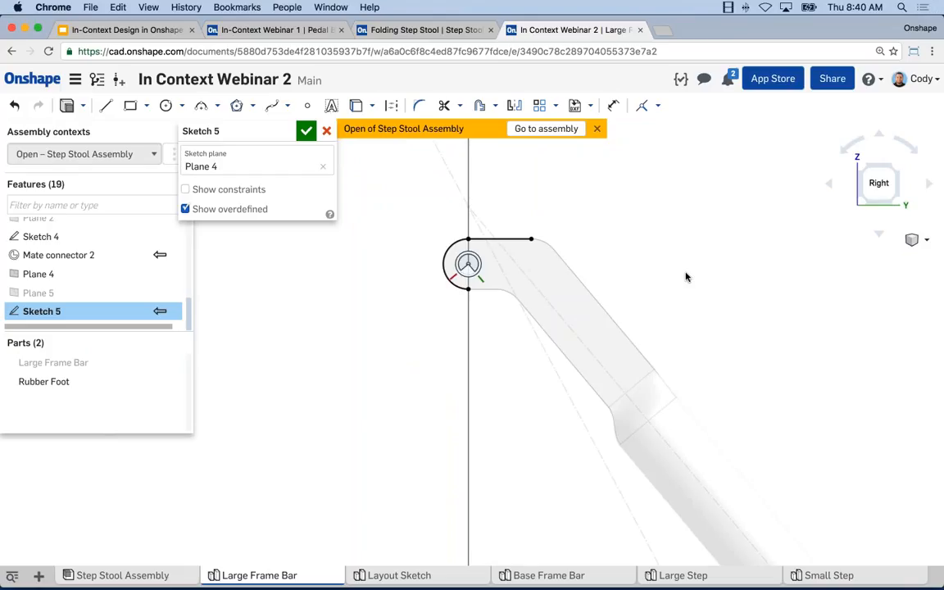
scroll(642, 261, "down", 1)
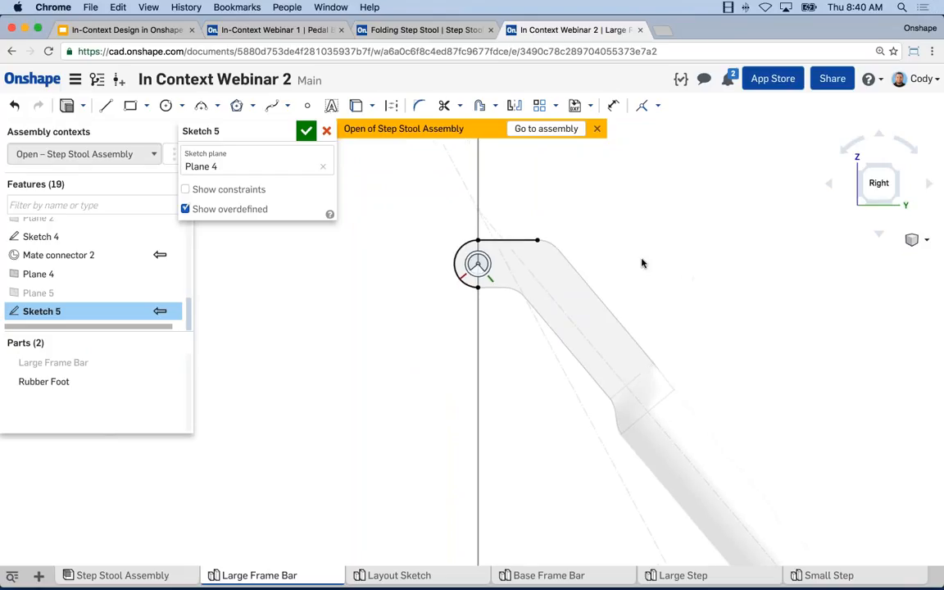
middle_click_drag(689, 276, 619, 268)
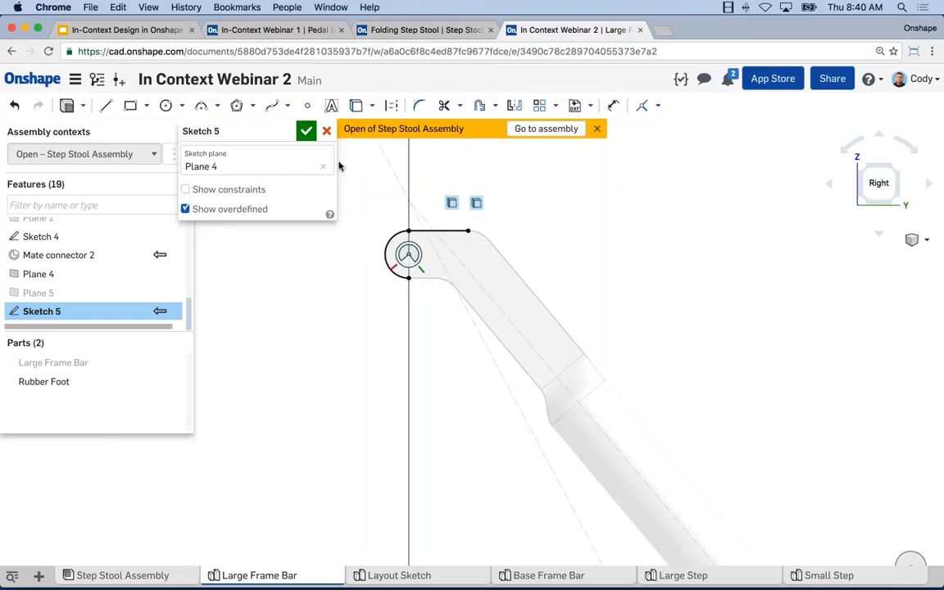
left_click(307, 134)
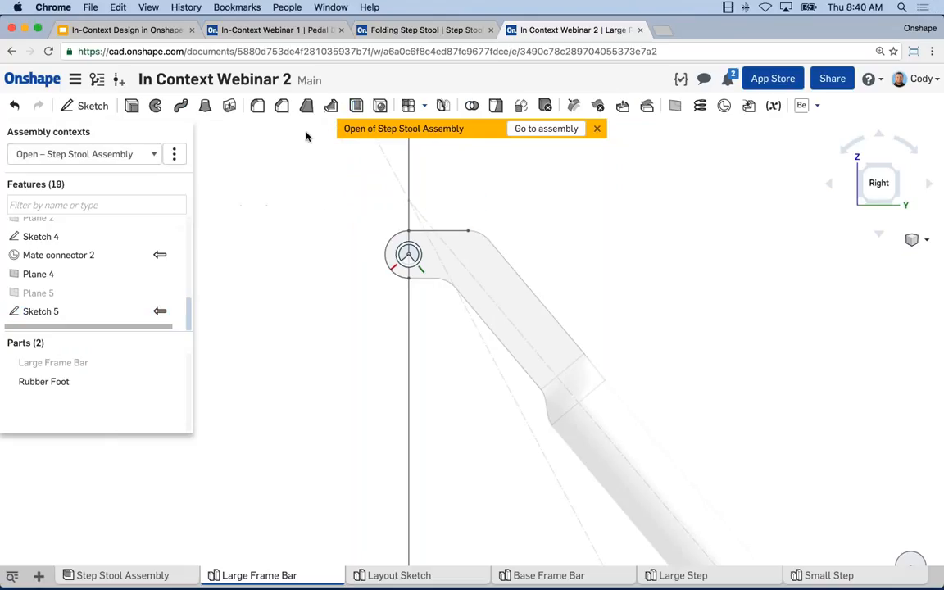
Show the Large Frame Bar part again beside the finished sketch.
scroll(527, 243, "down", 5)
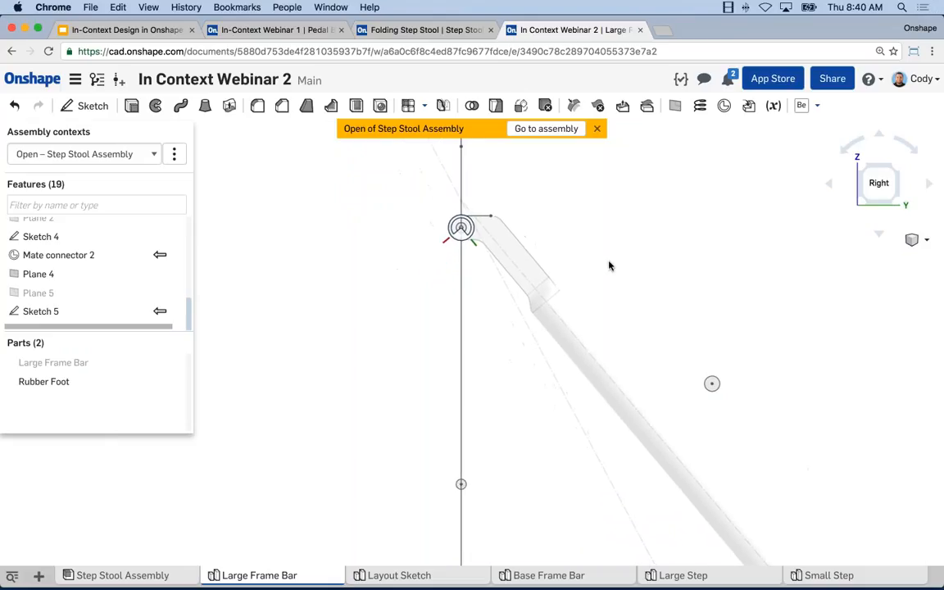
scroll(615, 266, "down", 5)
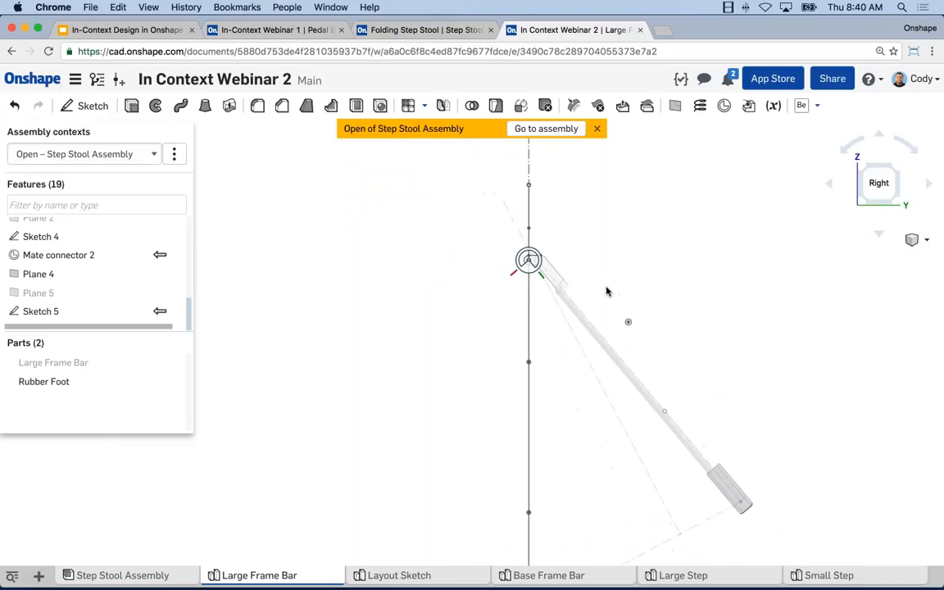
left_click(174, 363)
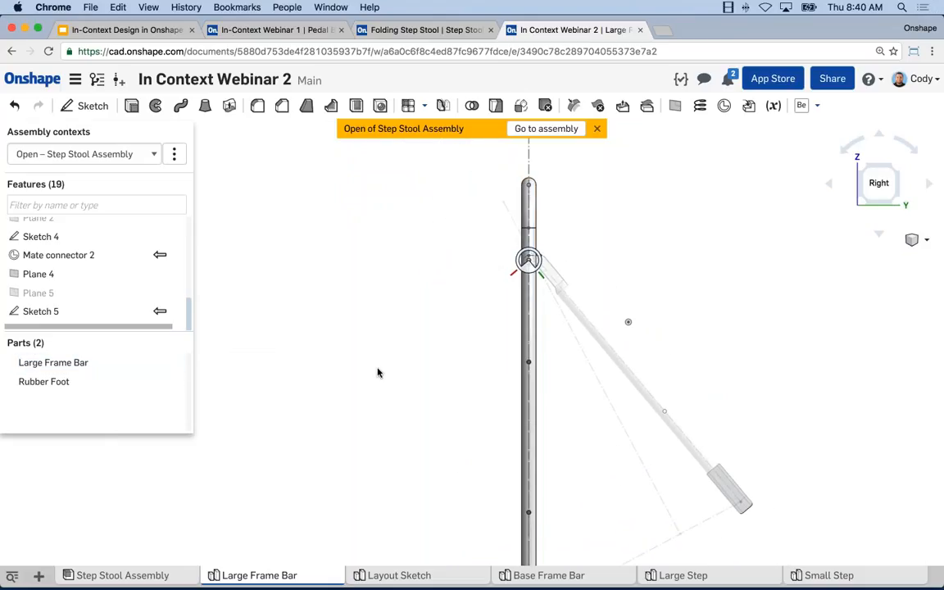
middle_click_drag(363, 367, 315, 367)
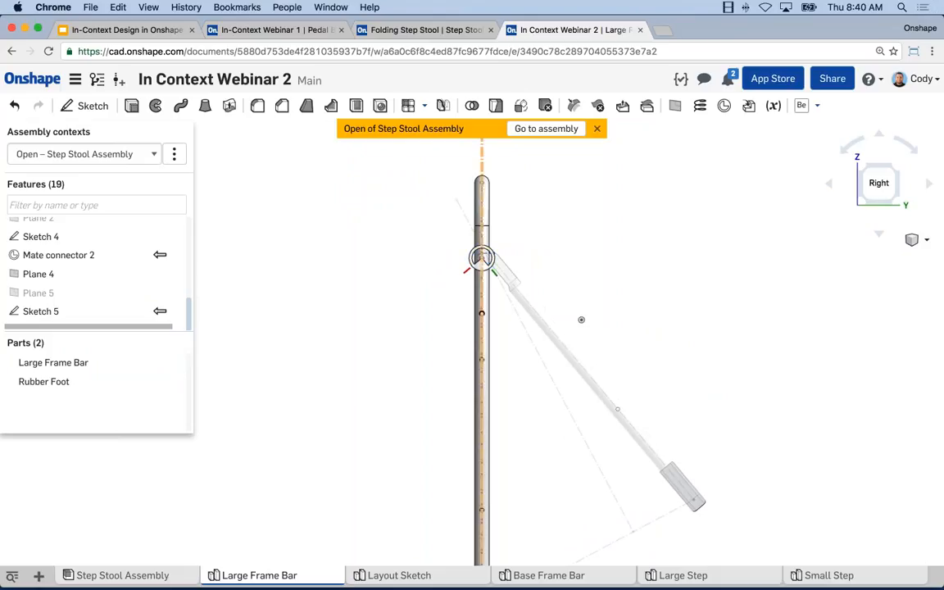
Return to the Step Stool Assembly and apply the named position Stool Collapsed.
left_click(525, 129)
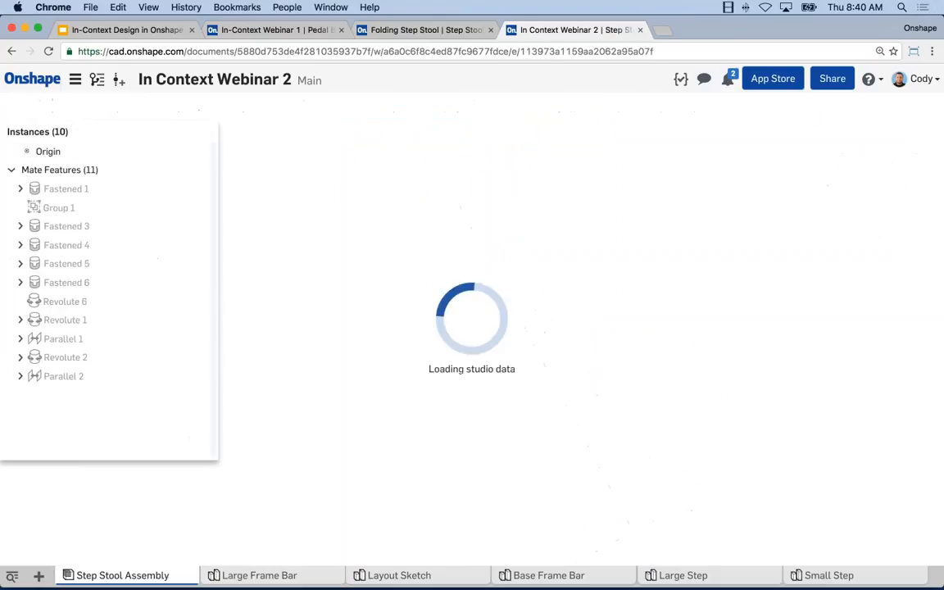
left_click(610, 106)
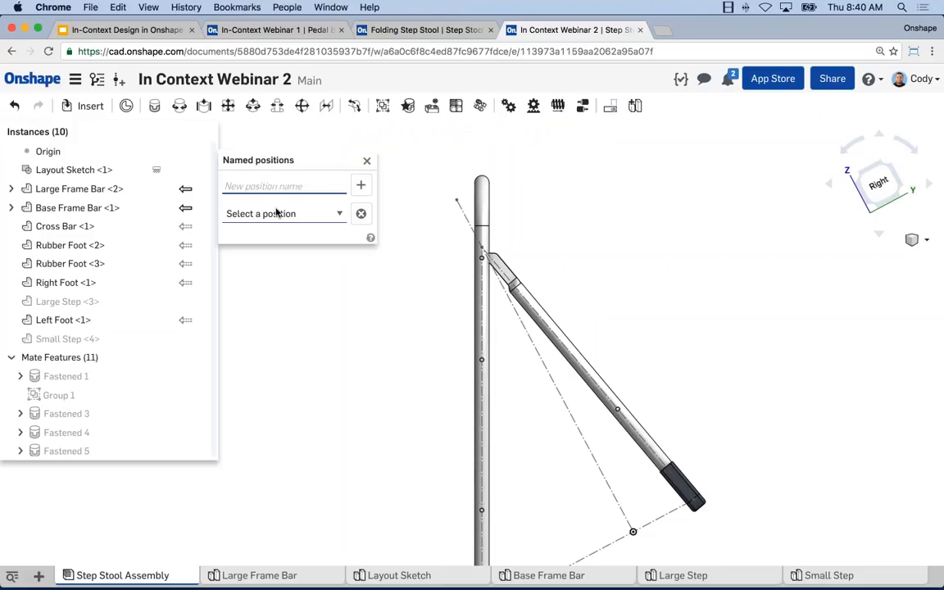
left_click(277, 213)
left_click(287, 238)
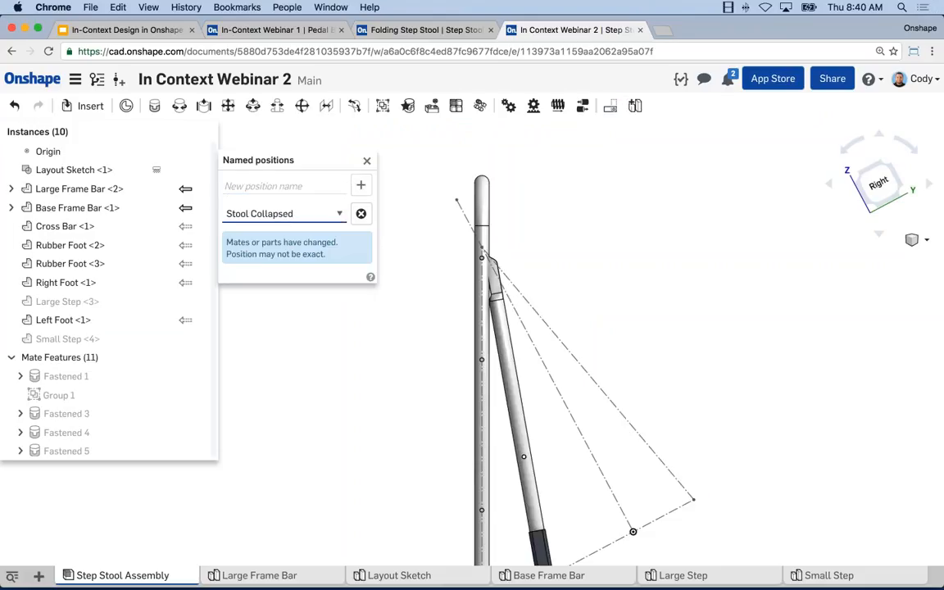
left_click(367, 160)
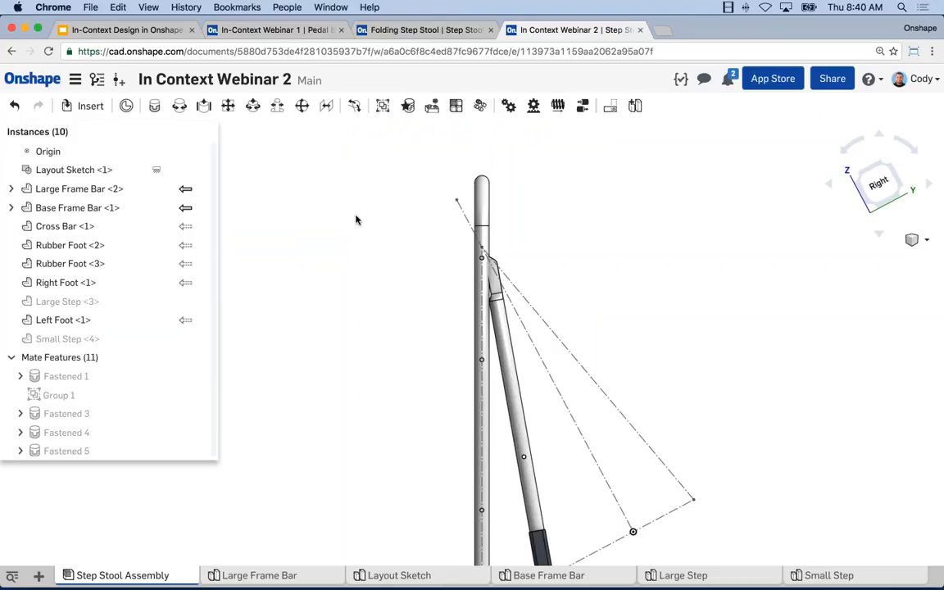
Edit Large Frame Bar <2> in context from the collapsed position and reopen Sketch 5 for editing.
right_click(481, 212)
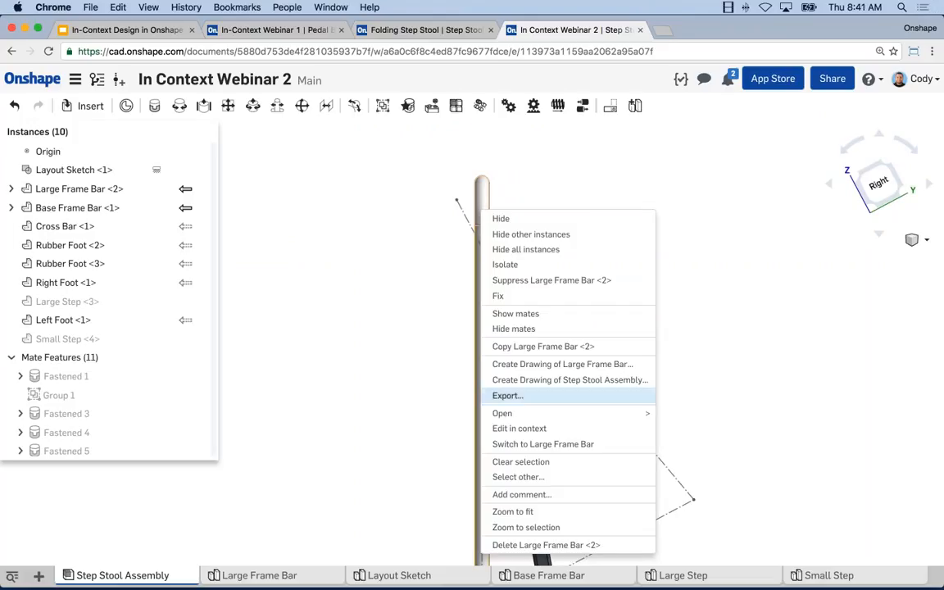
left_click(534, 430)
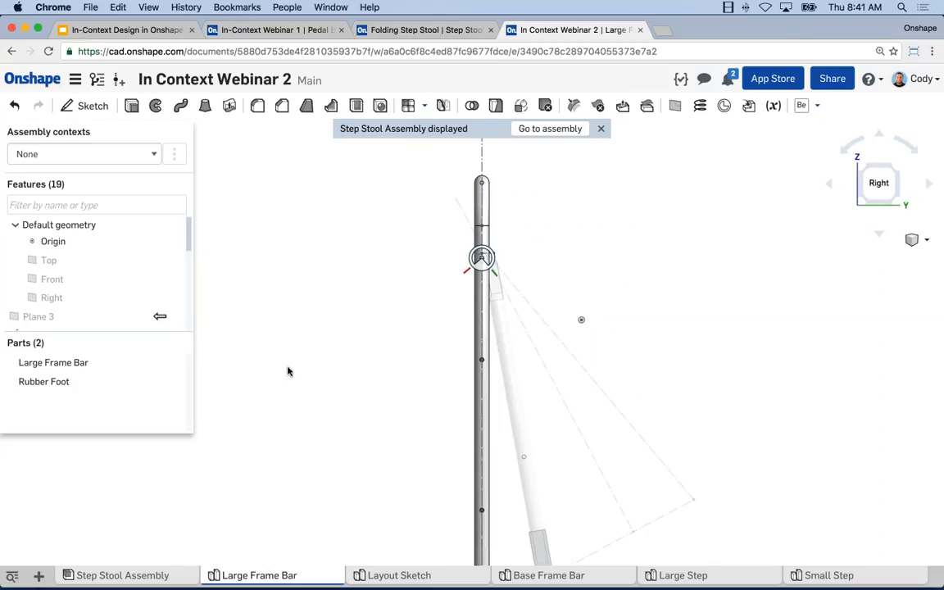
scroll(151, 283, "down", 5)
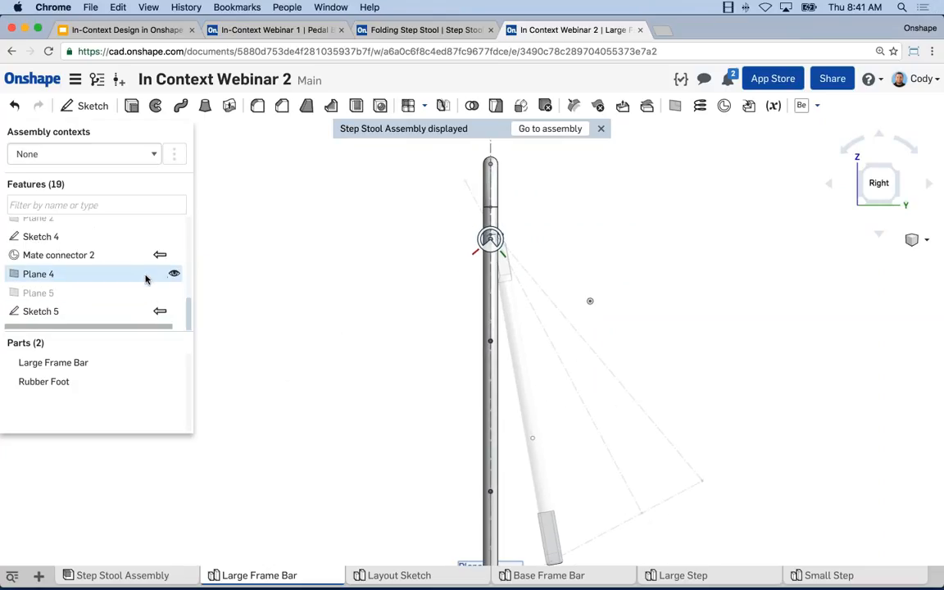
right_click(88, 313)
left_click(107, 340)
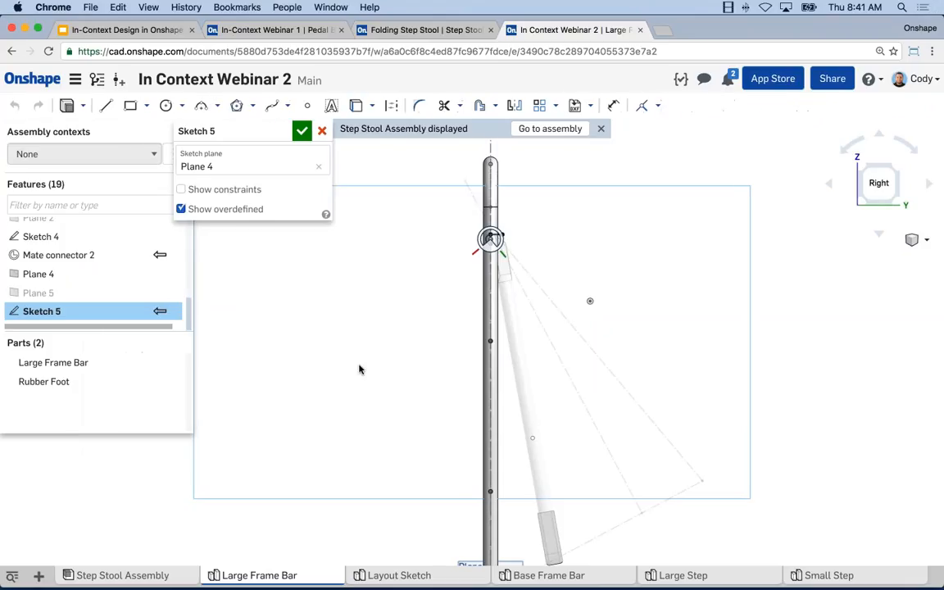
Hide the Large Frame Bar and project the collapsed hinge bracket's short angled edge, inner arc and long inner edge into Sketch 5.
left_click(173, 362)
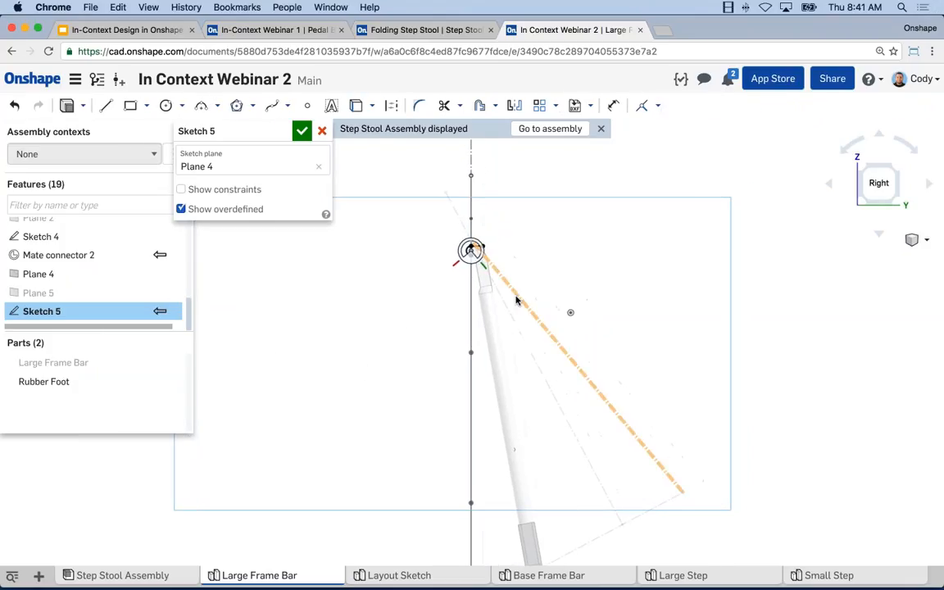
scroll(442, 275, "up", 10)
middle_click_drag(442, 275, 442, 314)
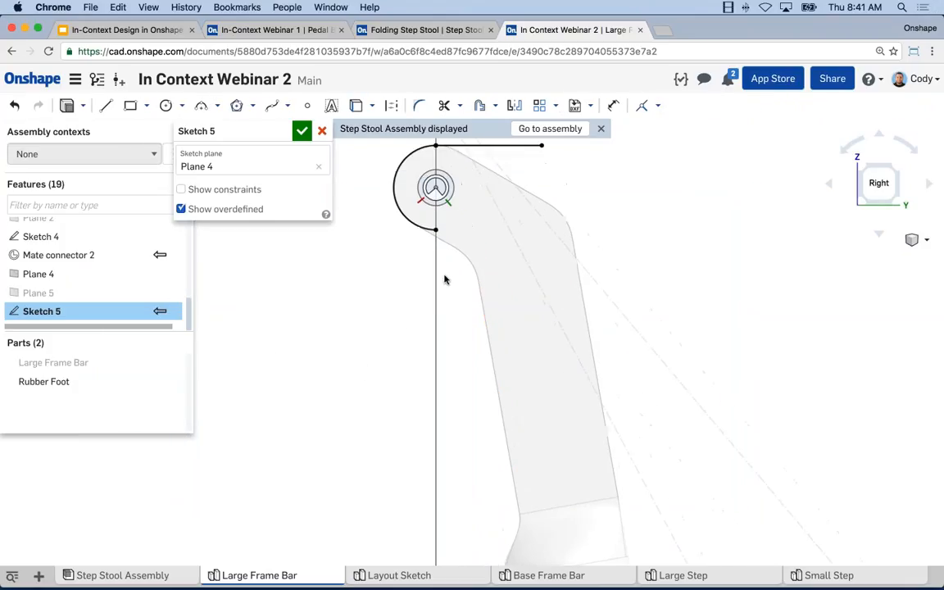
left_click(446, 241)
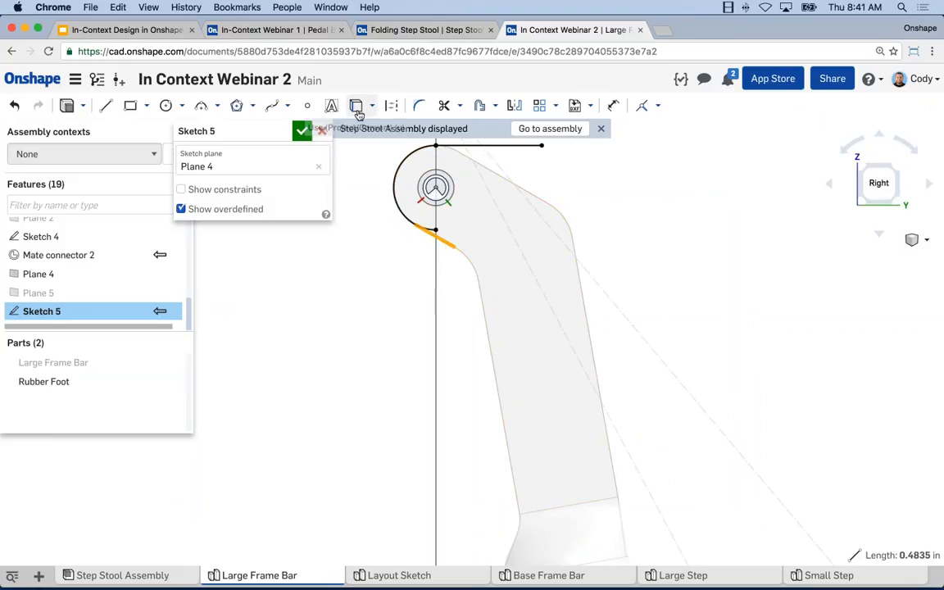
left_click(473, 267)
left_click(485, 320)
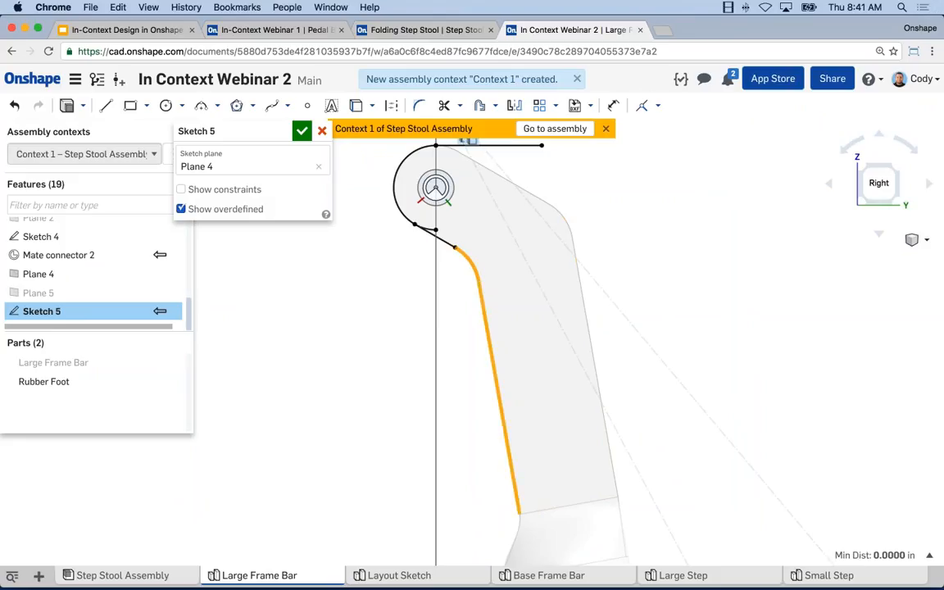
left_click(357, 107)
Show the Large Frame Bar part again while Sketch 5 stays open for editing.
scroll(704, 290, "down", 5)
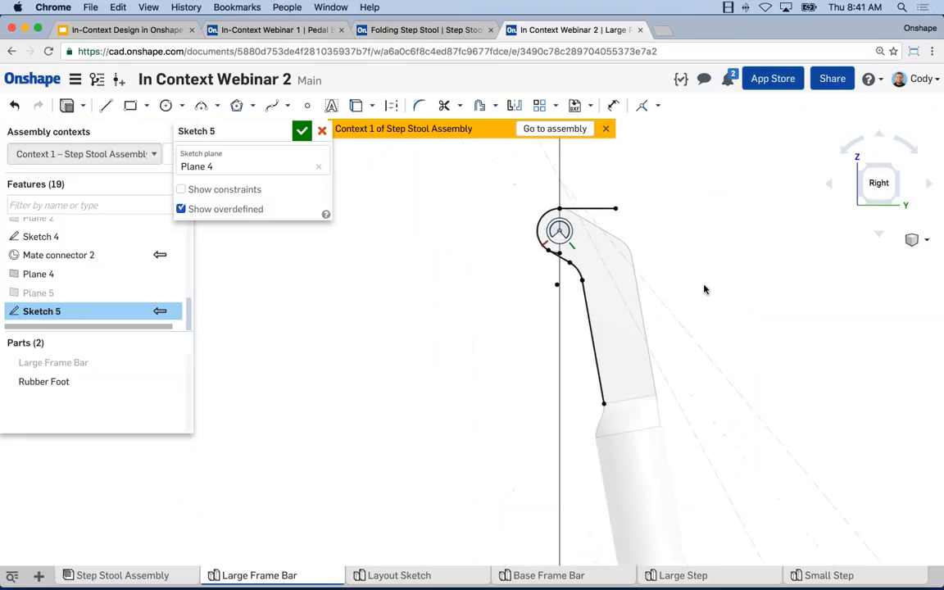
scroll(705, 290, "down", 1)
middle_click_drag(704, 290, 675, 258)
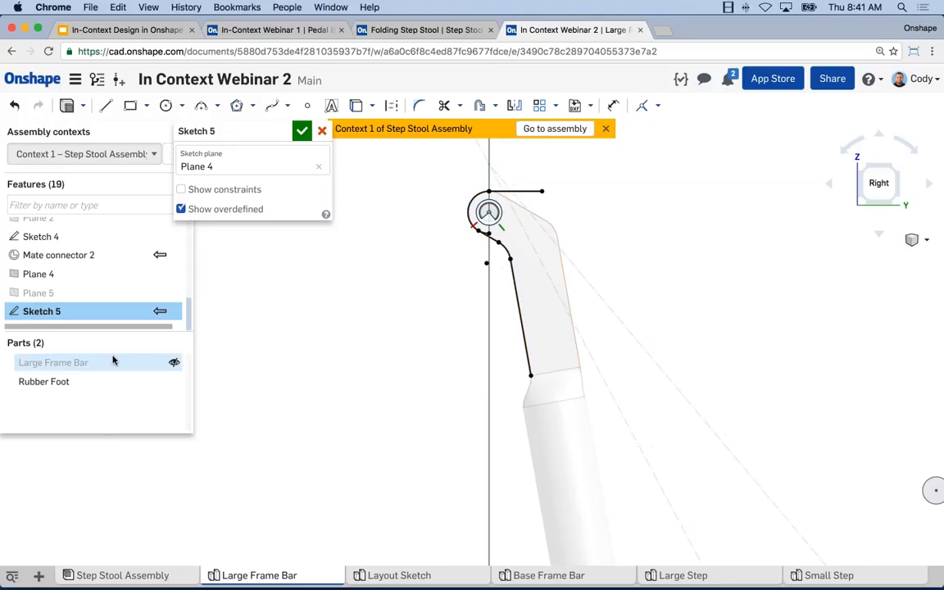
left_click(174, 362)
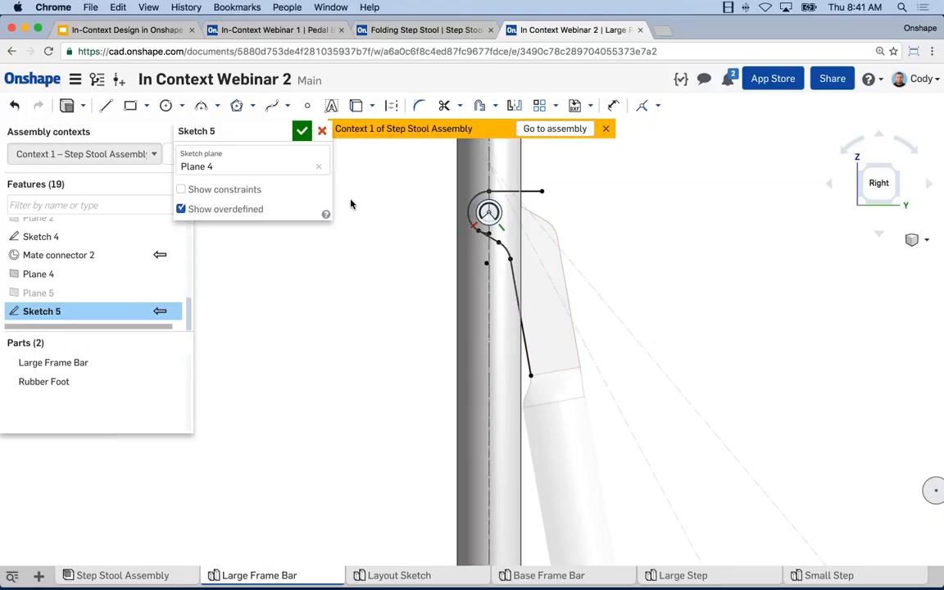
Project the large frame bar's straight outer edge, on the side facing the base frame bar, into the slot sketch.
left_click(356, 106)
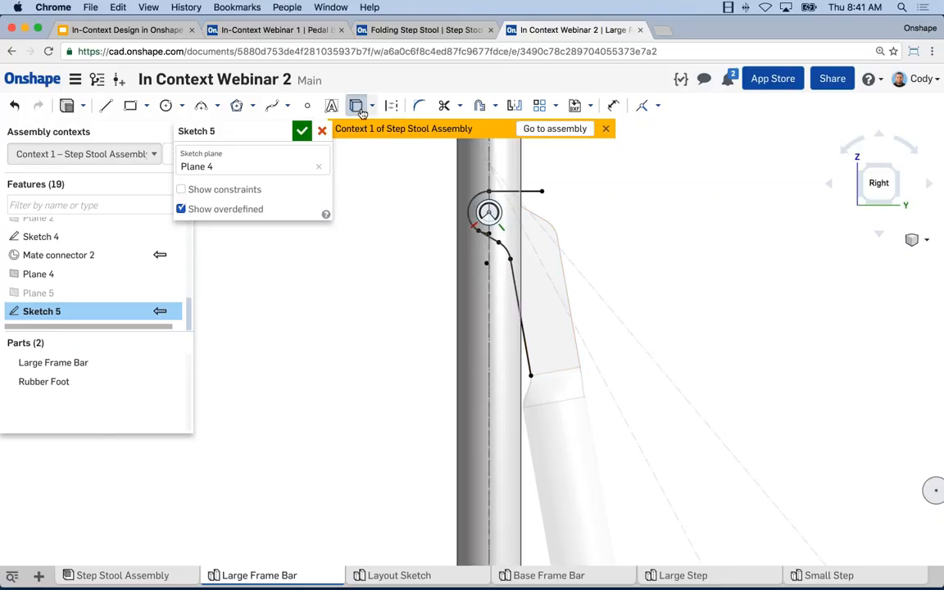
left_click(522, 306)
scroll(522, 305, "up", 1)
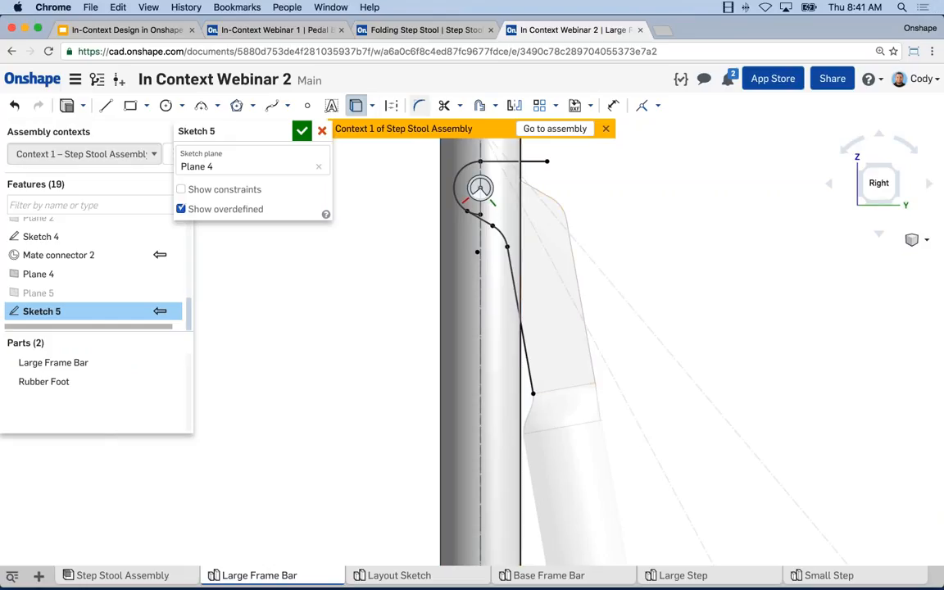
Trim the top and angled sketch lines where they extend past the projected tube edge, and trim the short stub below the pivot hole.
left_click(444, 107)
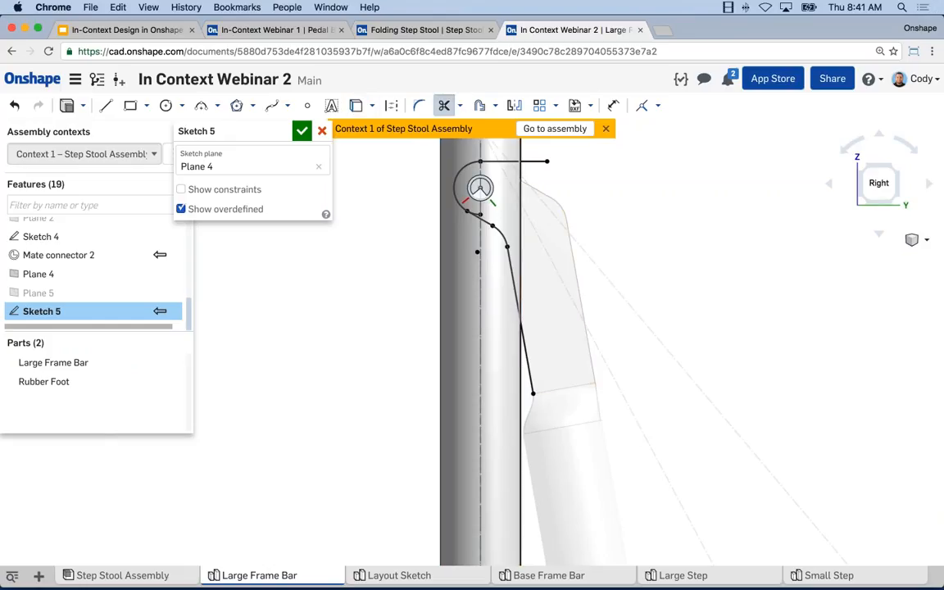
left_click(532, 162)
left_click(521, 368)
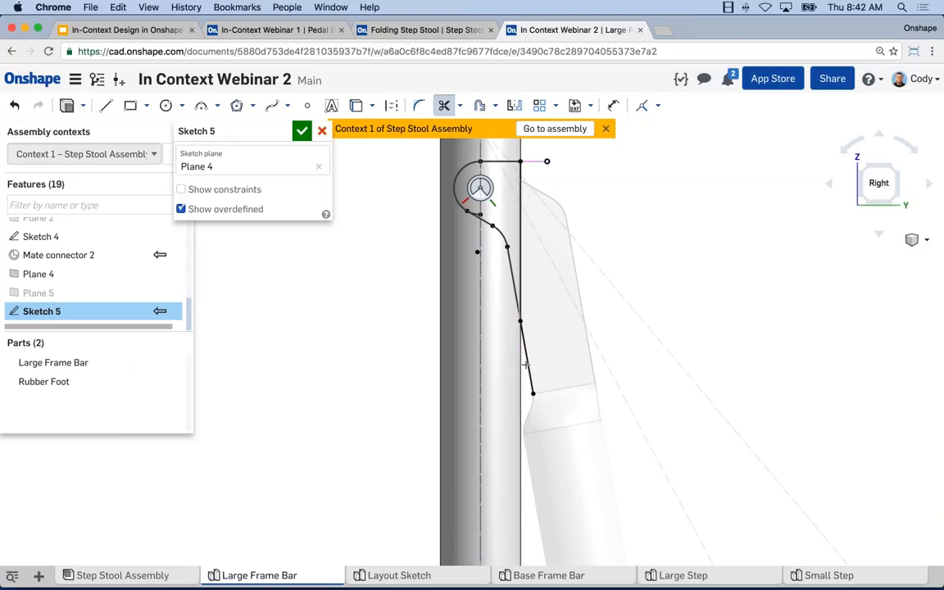
middle_click_drag(619, 236, 620, 251)
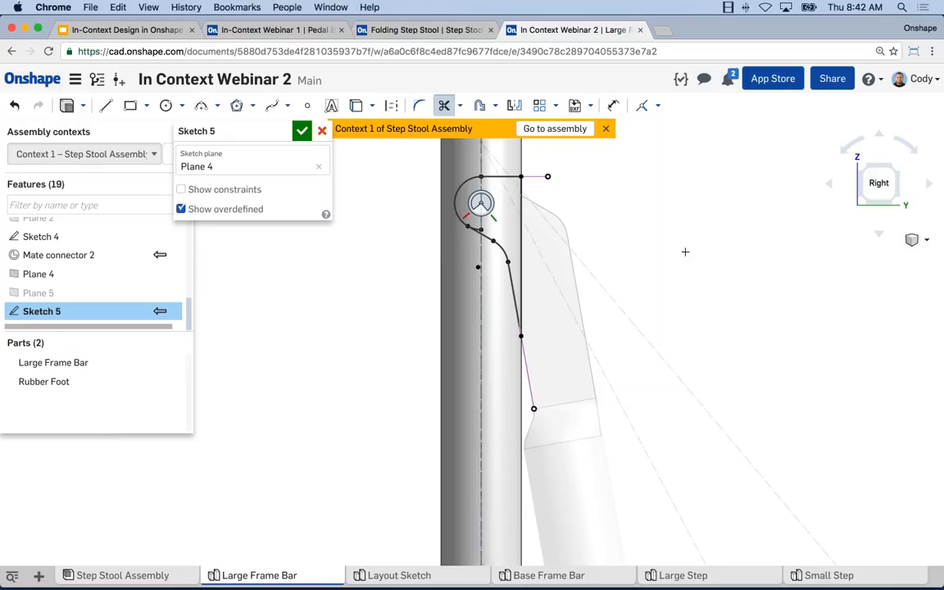
middle_click_drag(685, 251, 653, 236)
scroll(467, 237, "up", 3)
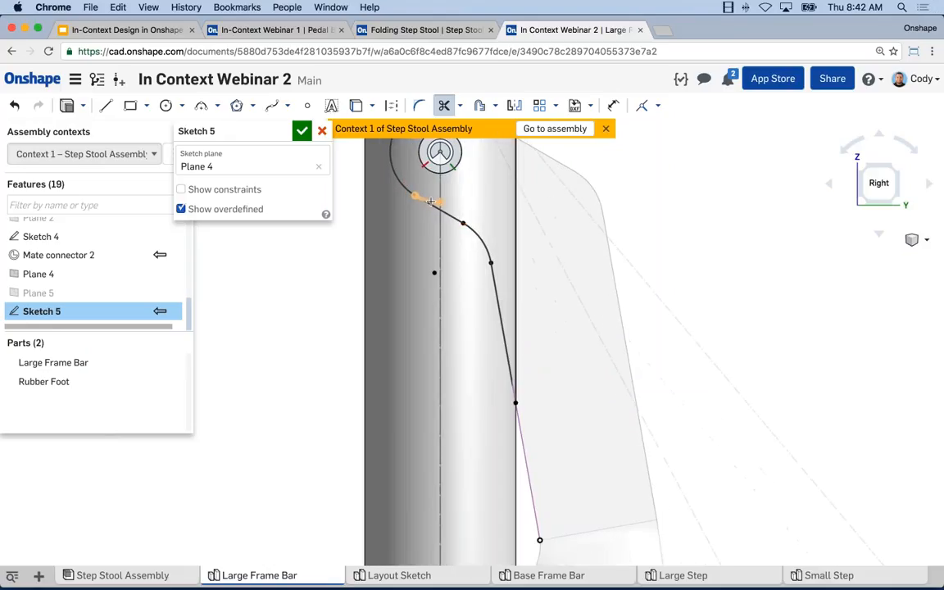
scroll(715, 313, "down", 2)
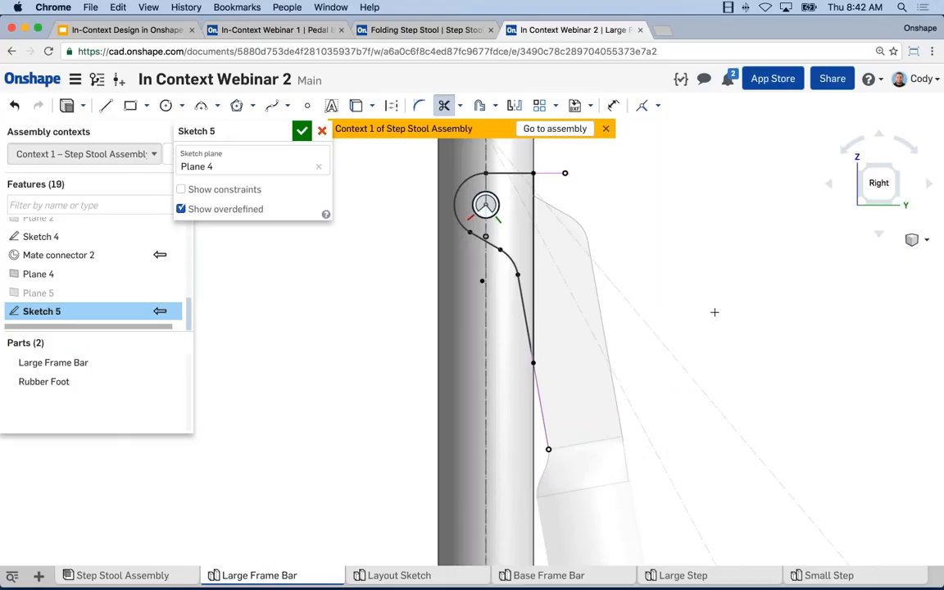
Cut the slot into the large frame bar by extruding Sketch 5 as a symmetric removal with a depth of 0.5 in.
left_click(67, 104)
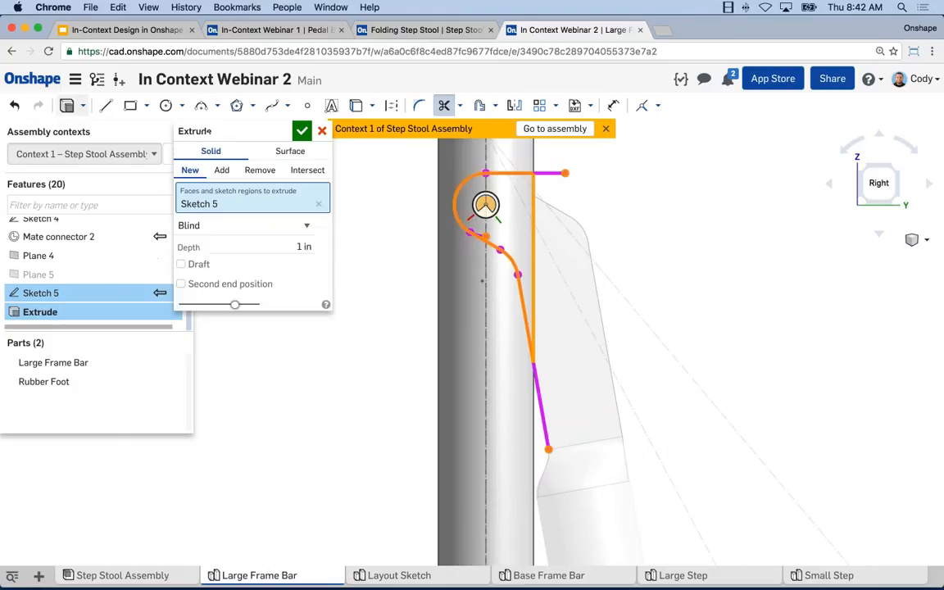
left_click(261, 170)
right_click_drag(385, 297, 354, 308)
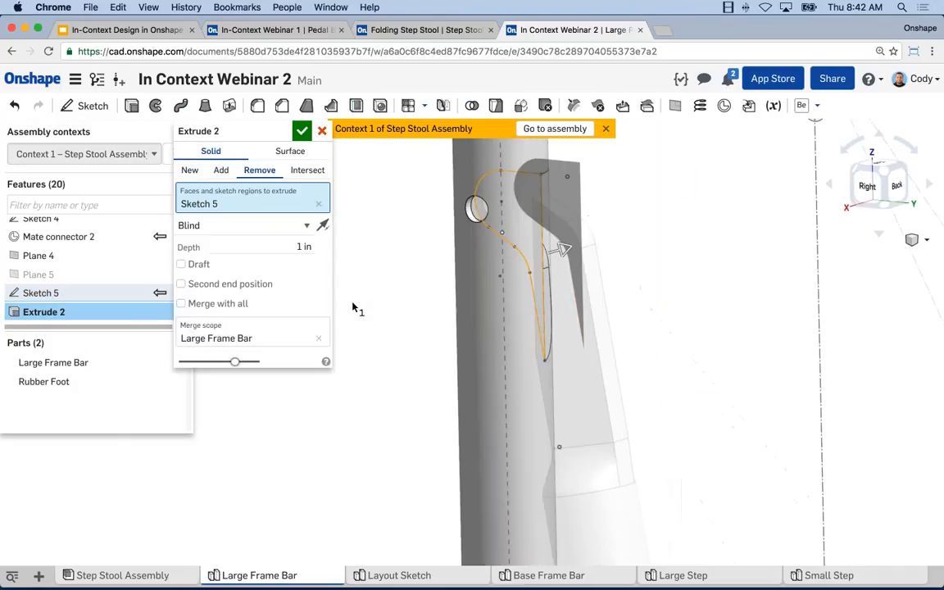
left_click(246, 225)
left_click(204, 238)
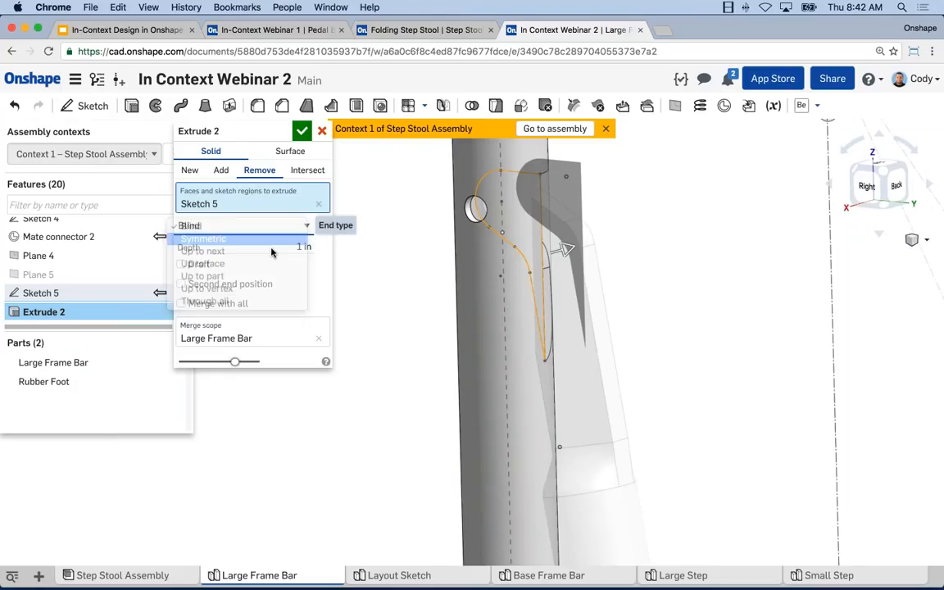
double_click(329, 246)
type(".5")
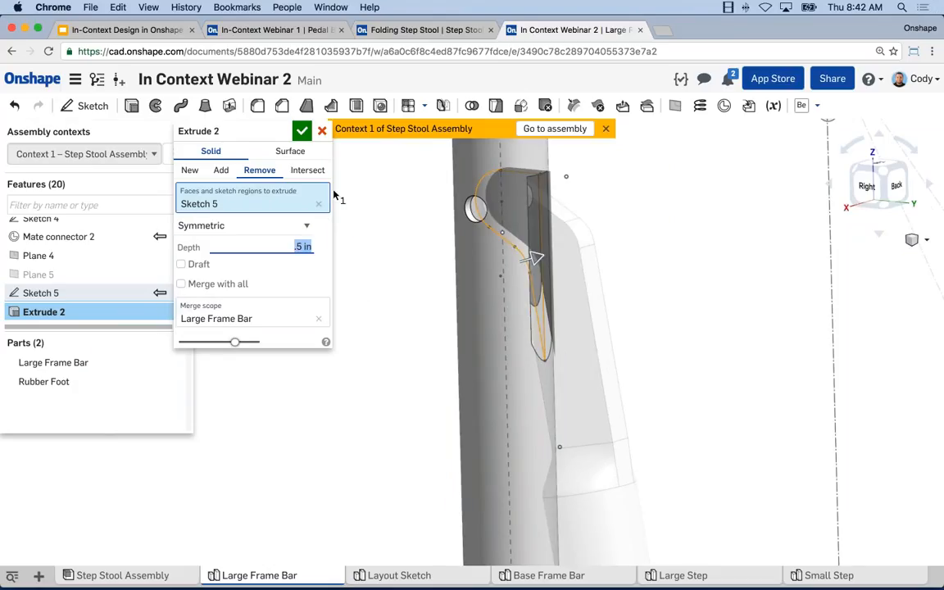
scroll(410, 287, "down", 8)
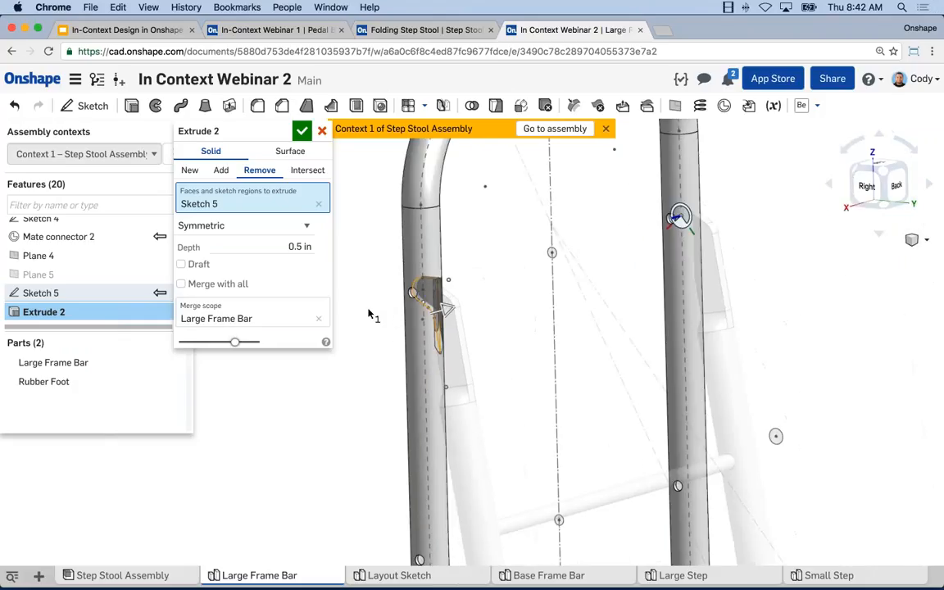
middle_click_drag(369, 314, 399, 308)
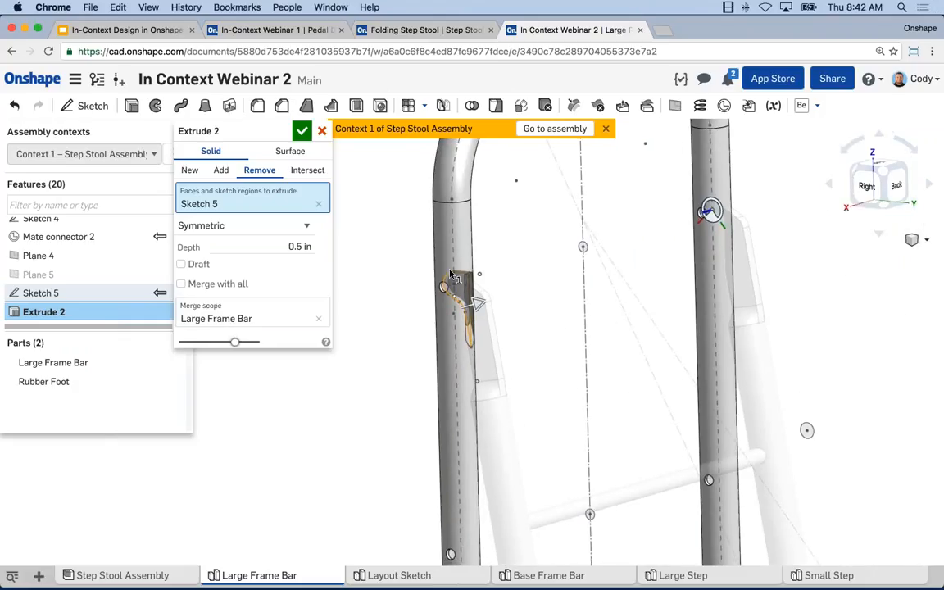
left_click(302, 131)
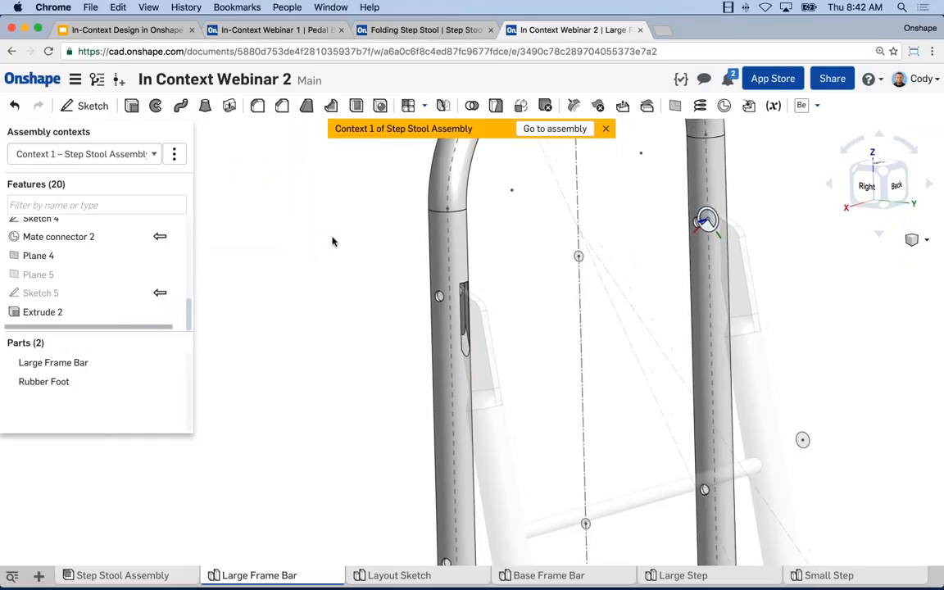
Mirror the Extrude 2 slot cut as a feature mirror about the Right plane onto the opposite leg of the frame bar.
left_click(442, 105)
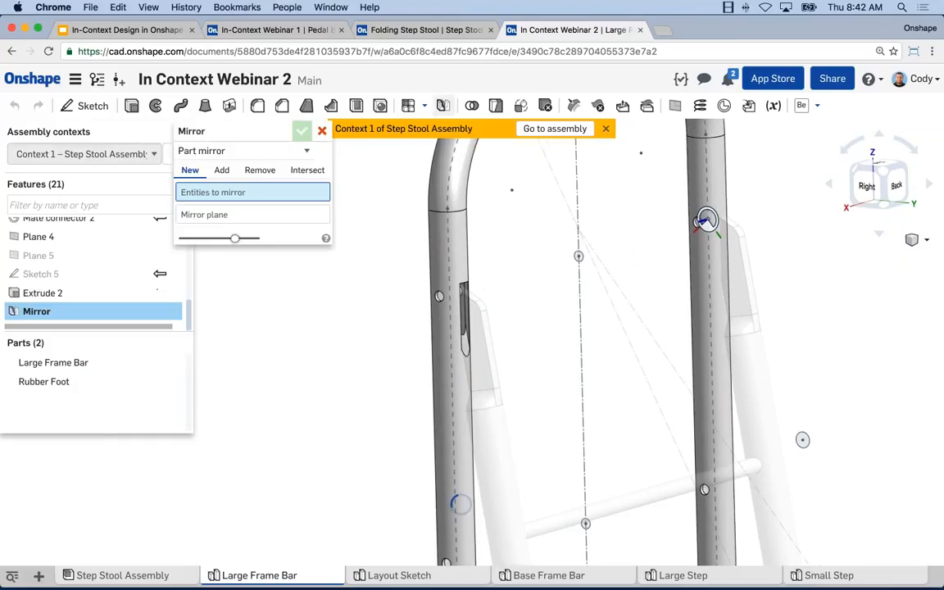
left_click(243, 153)
left_click(202, 162)
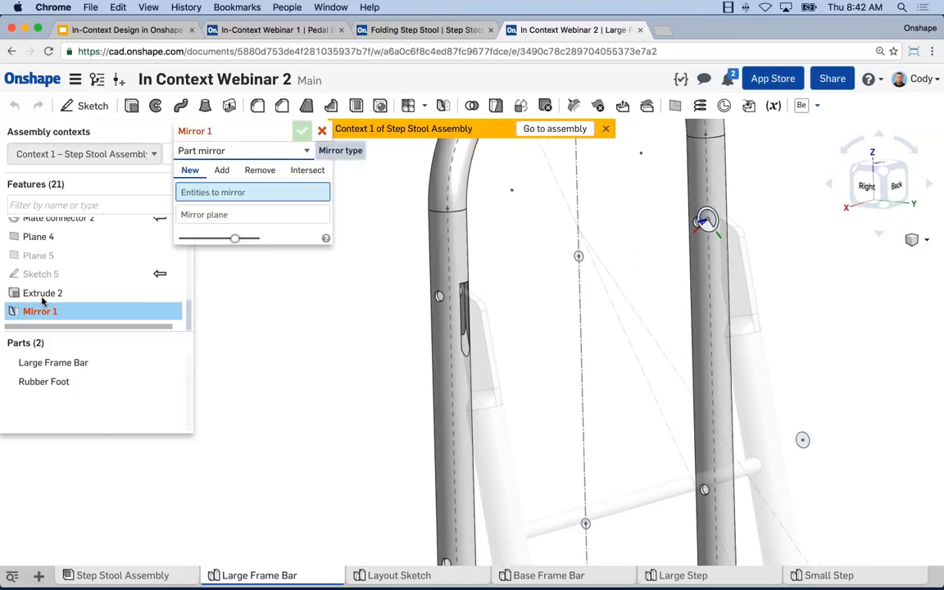
left_click(98, 293)
left_click(217, 207)
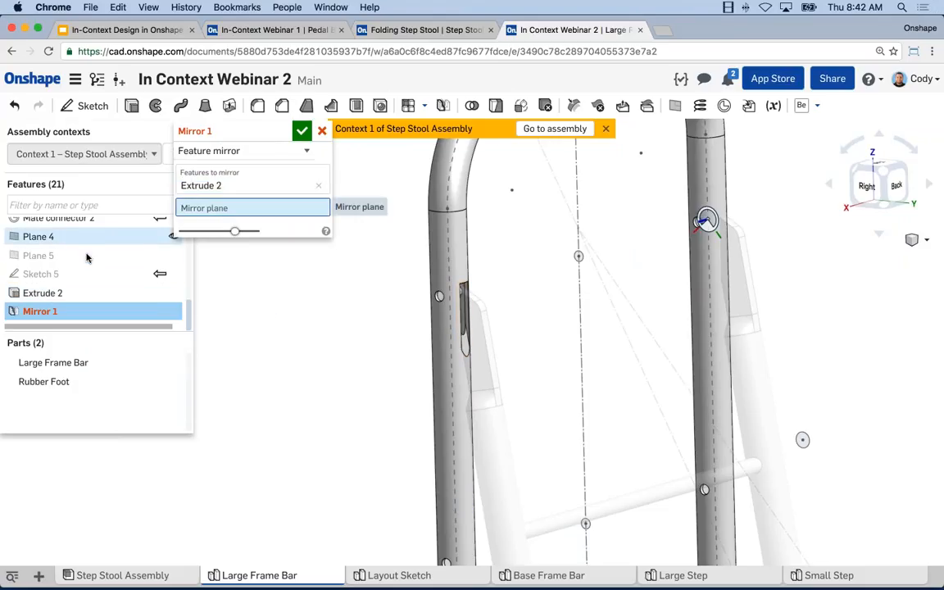
scroll(83, 260, "up", 5)
left_click(51, 297)
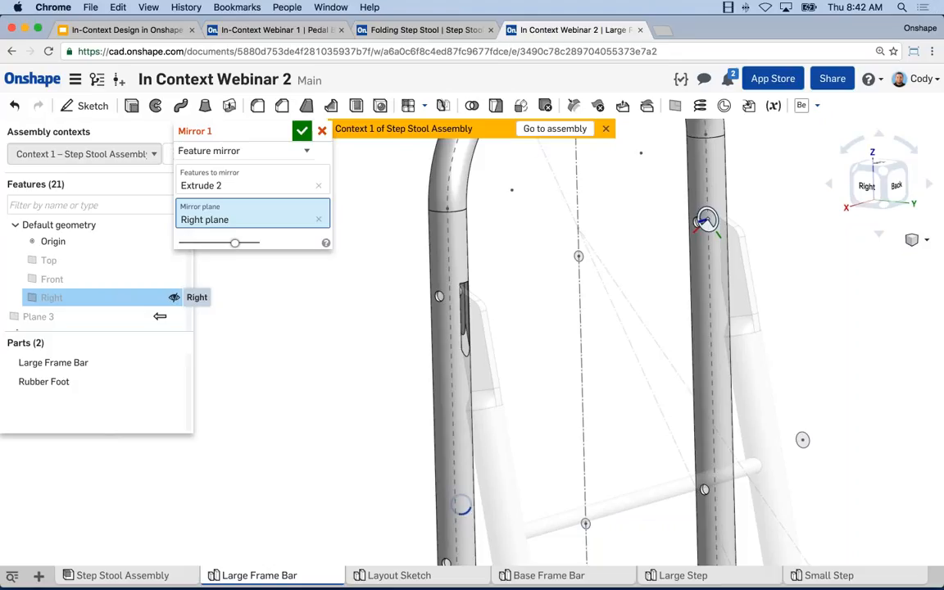
left_click(301, 131)
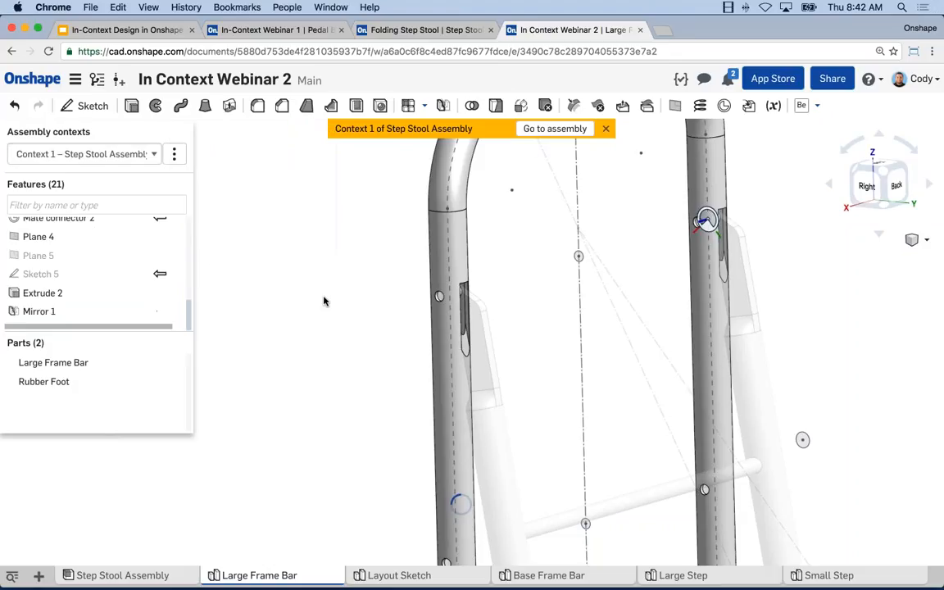
scroll(370, 325, "up", 3)
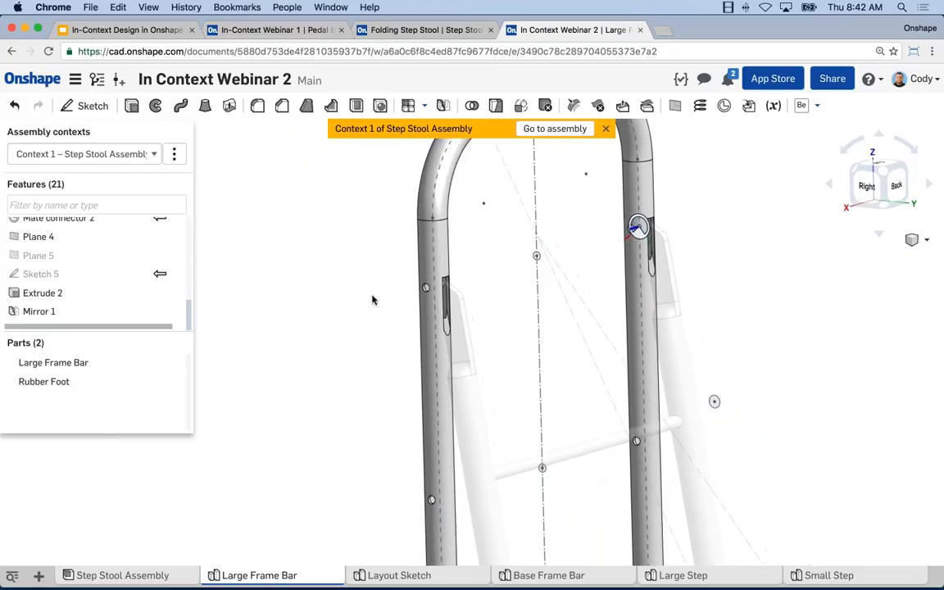
scroll(333, 304, "up", 5)
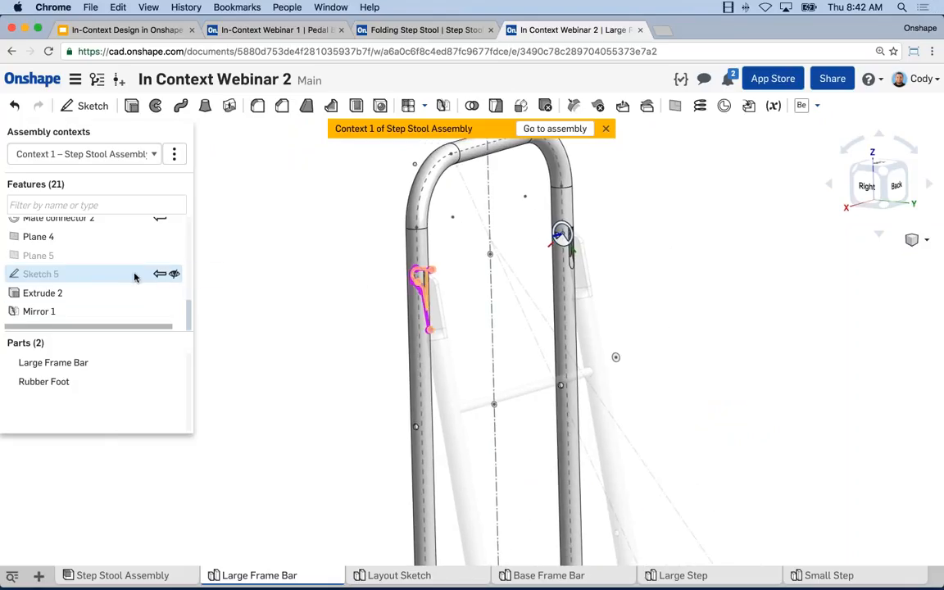
Review the assembly contexts available for the large frame bar and look over the frame with the current context.
left_click(141, 154)
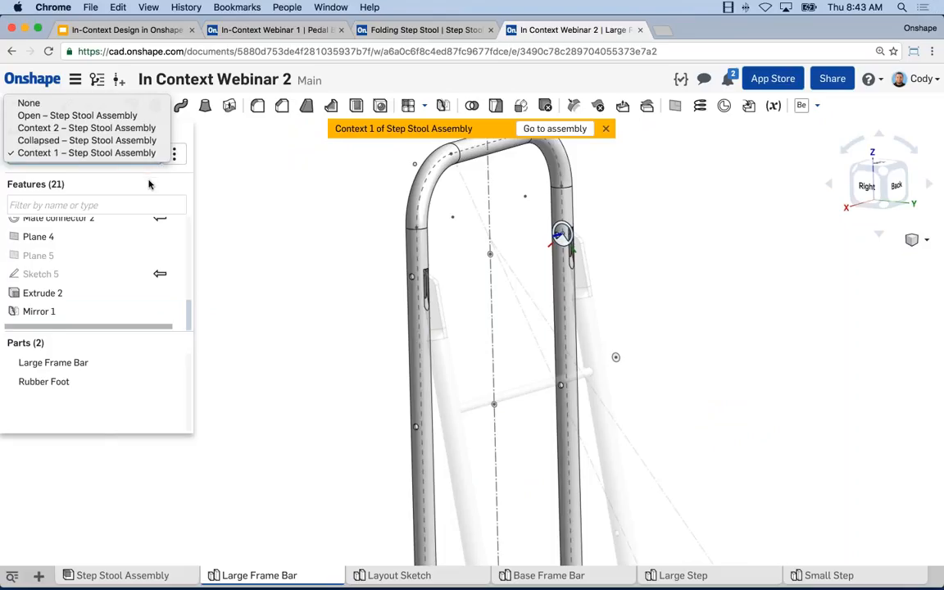
left_click(136, 165)
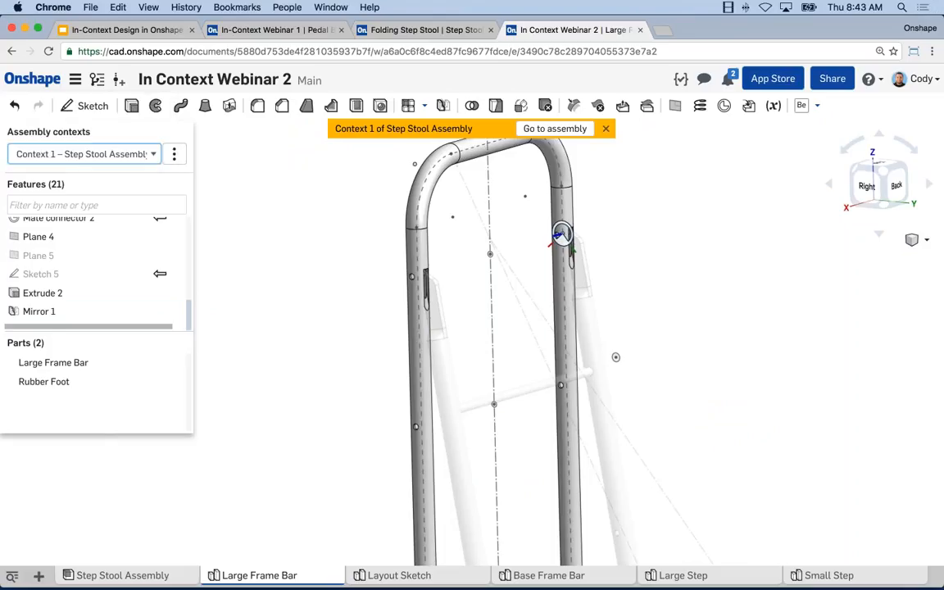
left_click(285, 227)
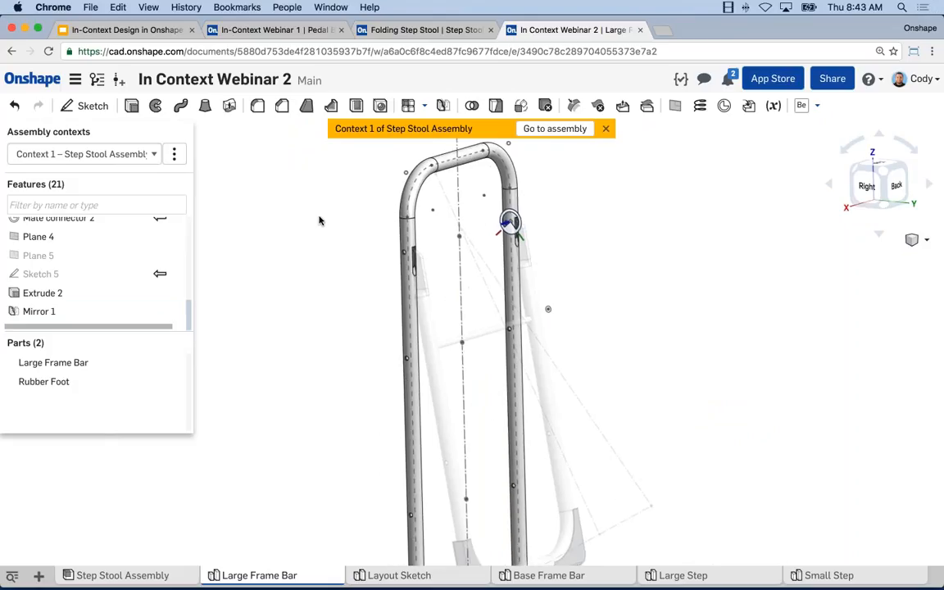
scroll(325, 261, "down", 2)
middle_click_drag(326, 269, 358, 263)
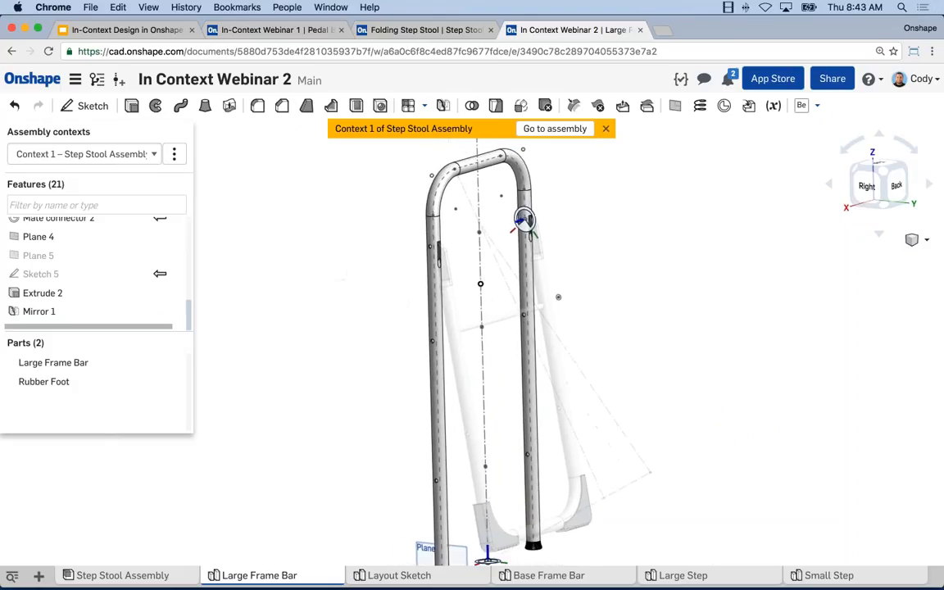
Return to the Step Stool Assembly and swing the base frame bar open and closed to check its fit in the new slots.
left_click(563, 130)
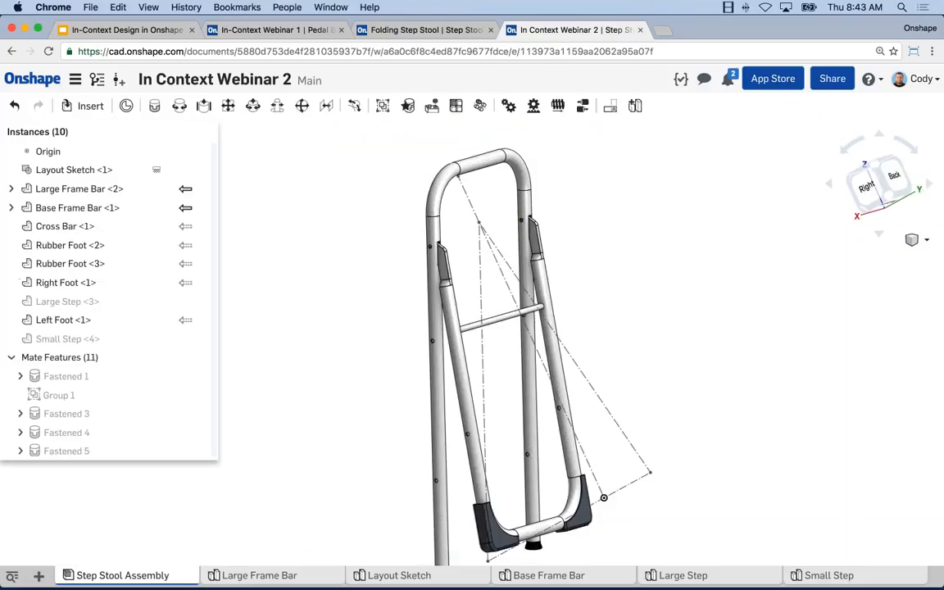
scroll(443, 299, "up", 3)
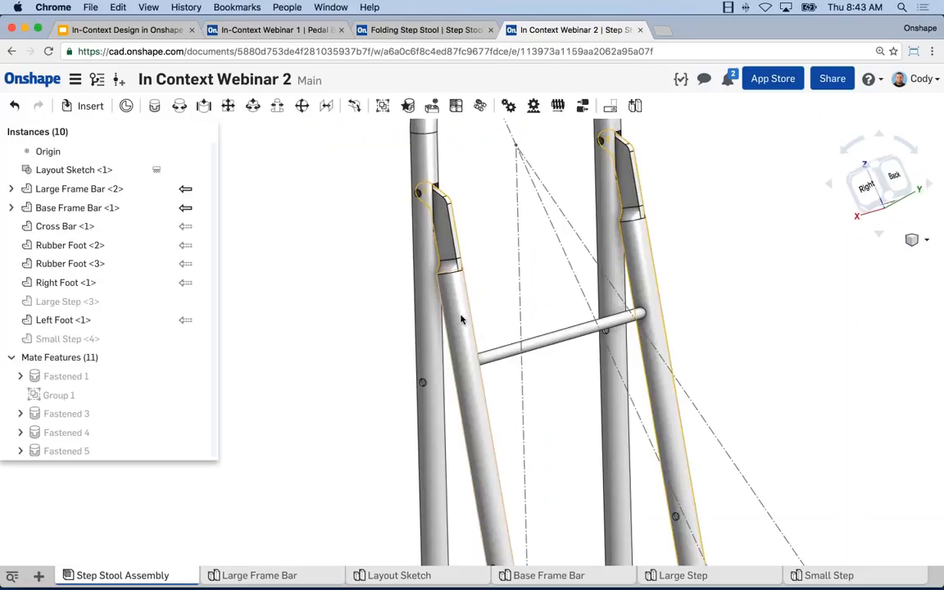
left_click_drag(461, 320, 514, 216)
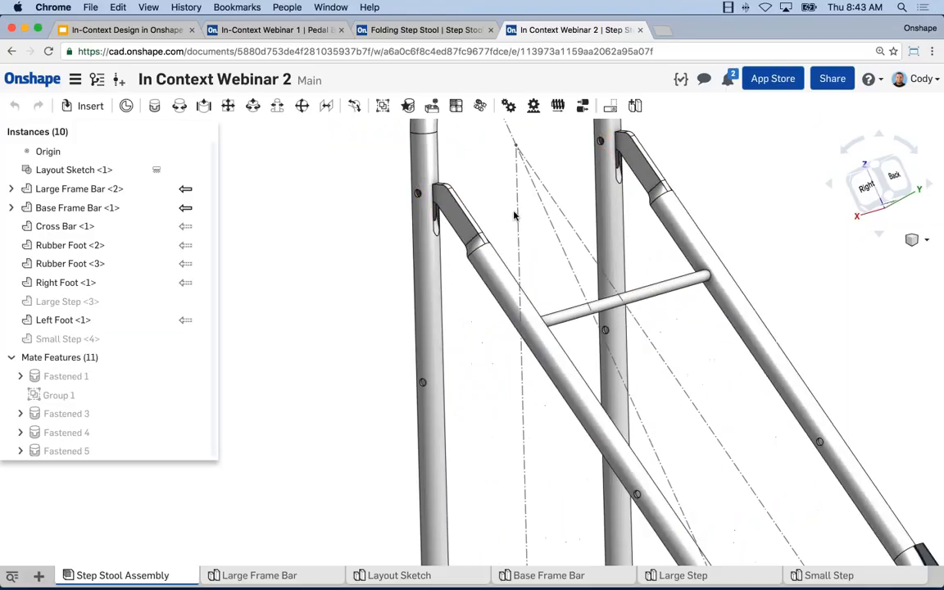
scroll(427, 164, "up", 5)
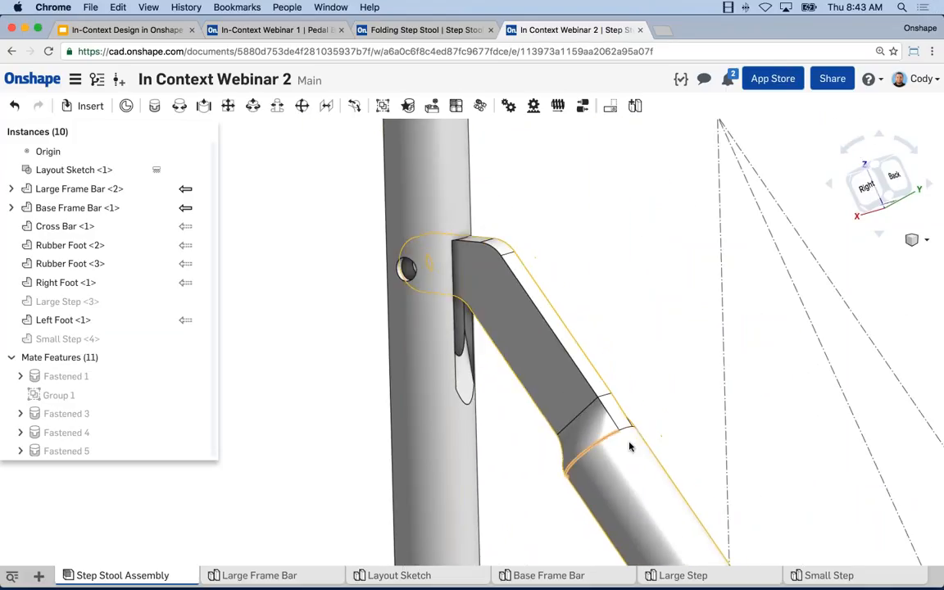
left_click_drag(631, 447, 525, 450)
scroll(565, 394, "down", 3)
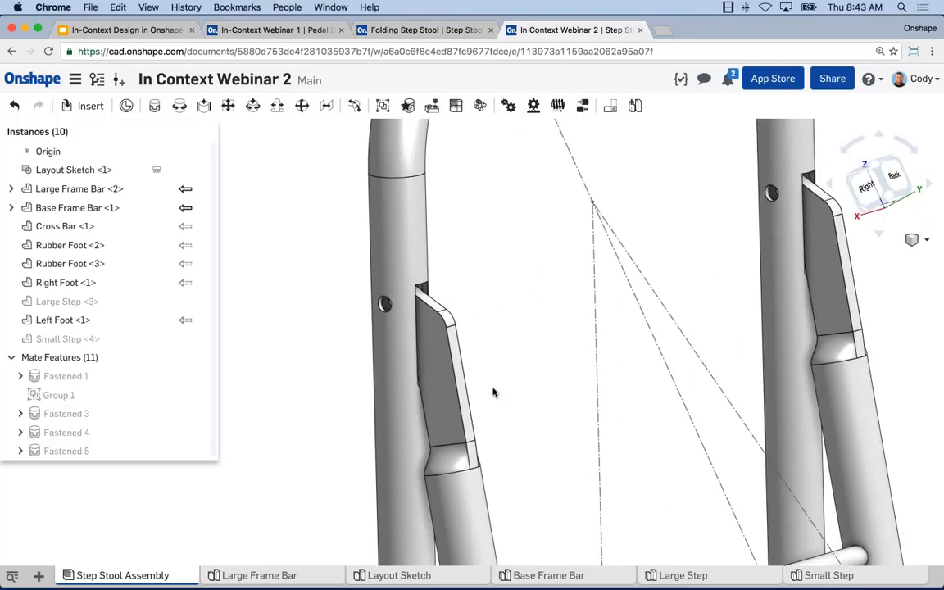
right_click_drag(496, 390, 482, 336)
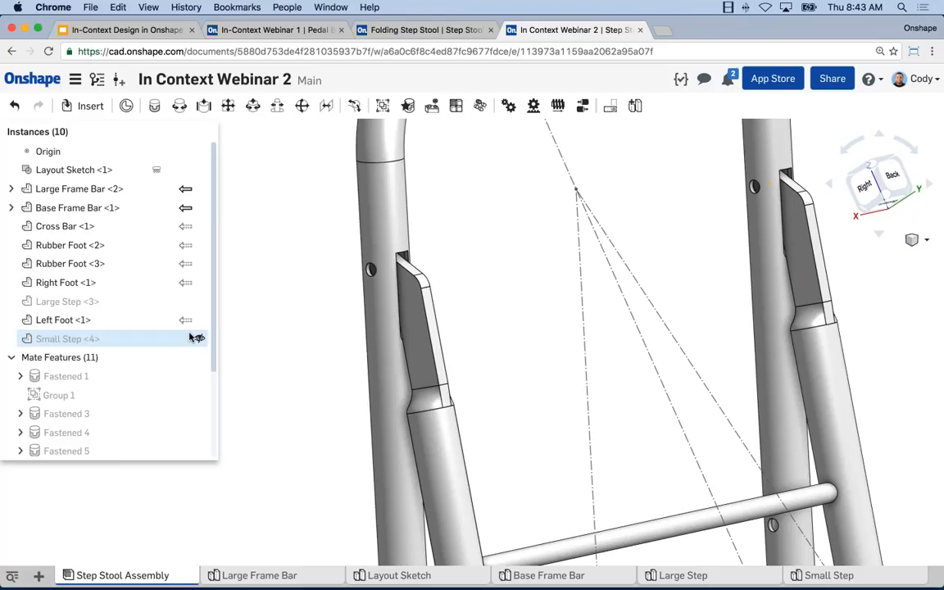
Set the minimum rotation limit of the Revolute 6 mate to -28 deg.
scroll(190, 337, "down", 3)
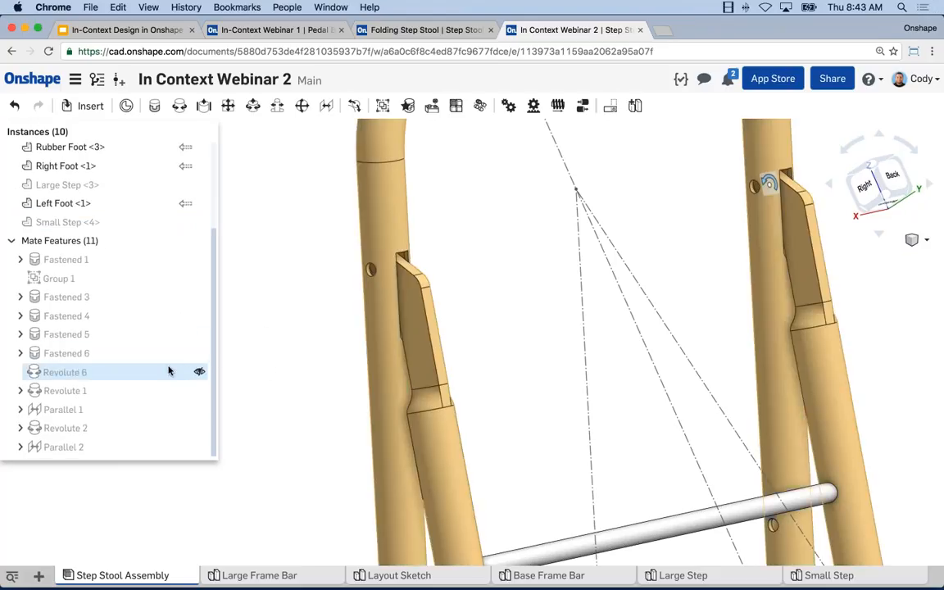
right_click(162, 374)
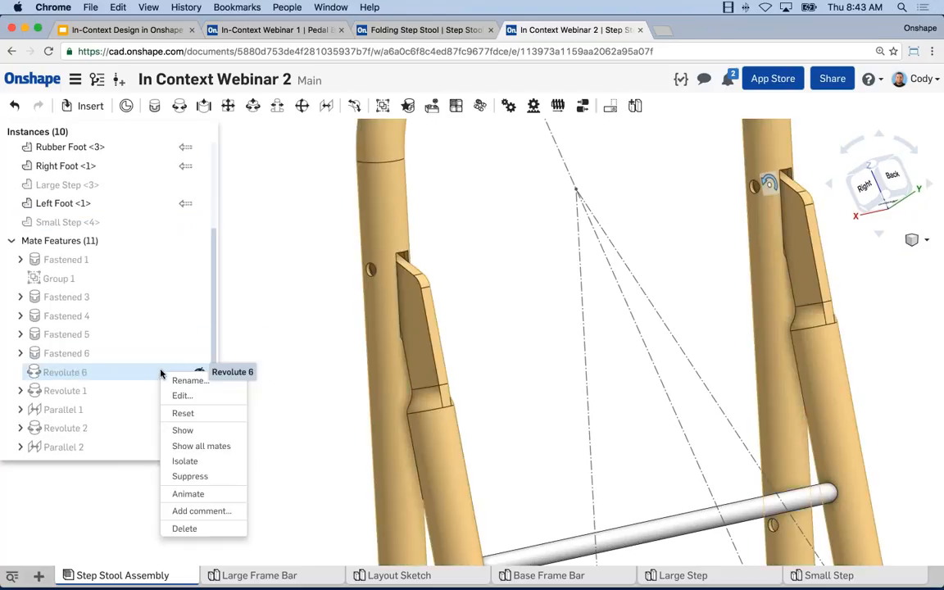
left_click(184, 395)
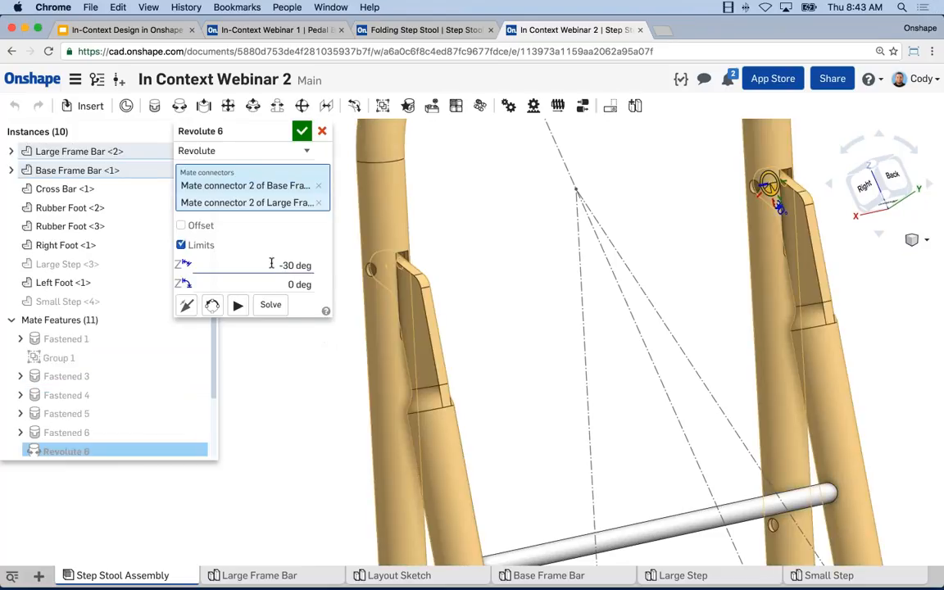
left_click(304, 265)
type("-28")
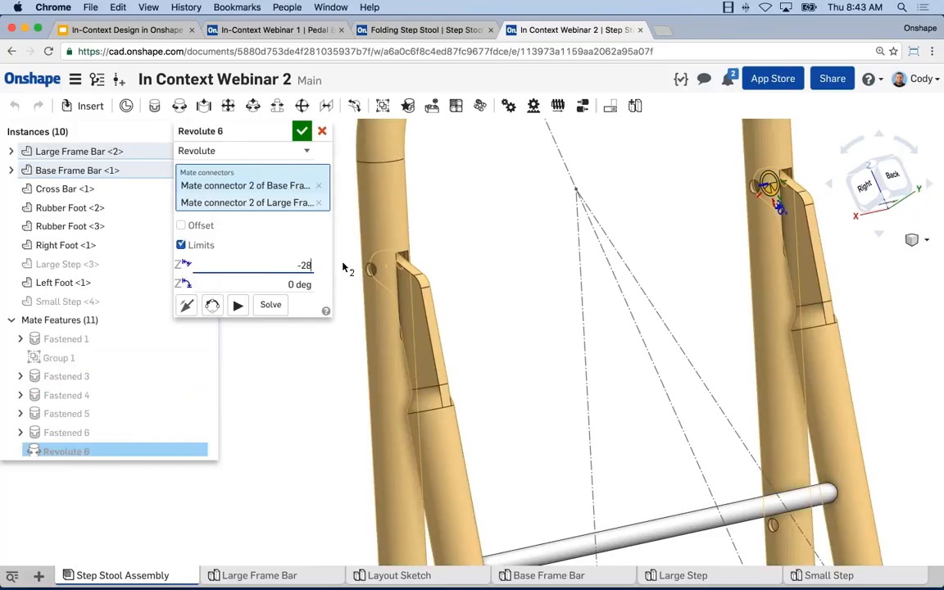
key("Return")
left_click(301, 132)
Fold the base frame bar closed against the large frame bar and inspect its clearance at the slot.
scroll(472, 217, "down", 5)
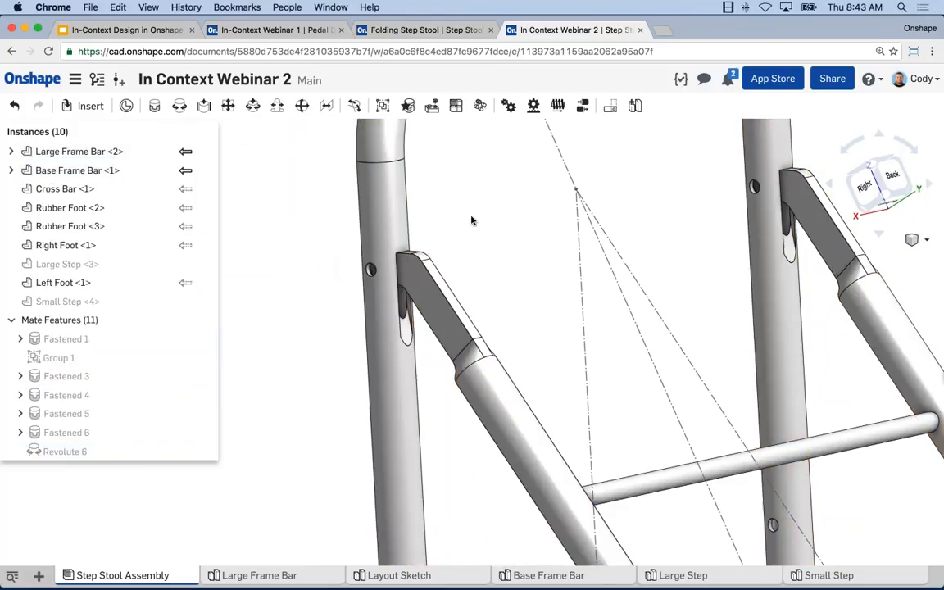
left_click_drag(450, 308, 354, 322)
scroll(373, 254, "up", 10)
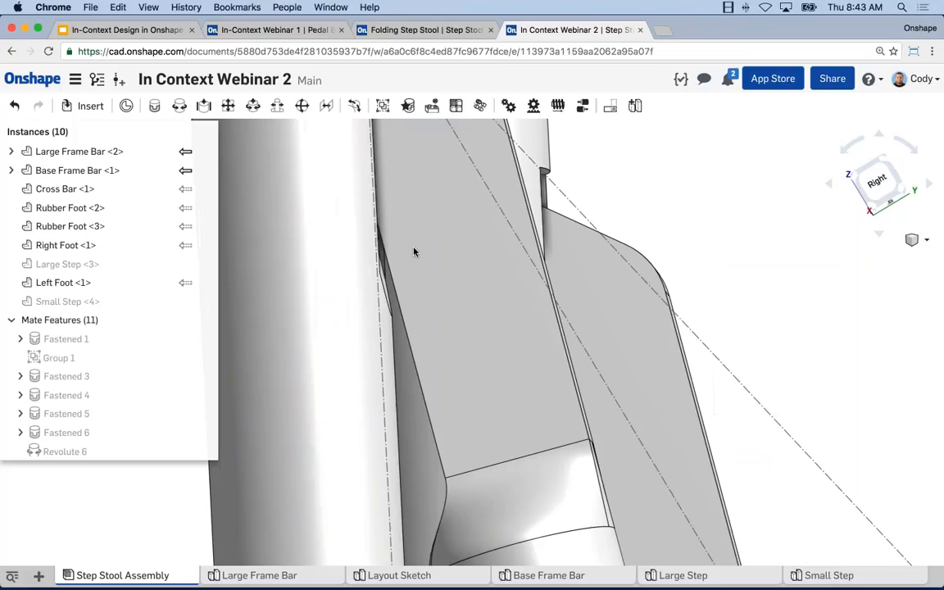
right_click_drag(414, 248, 390, 263)
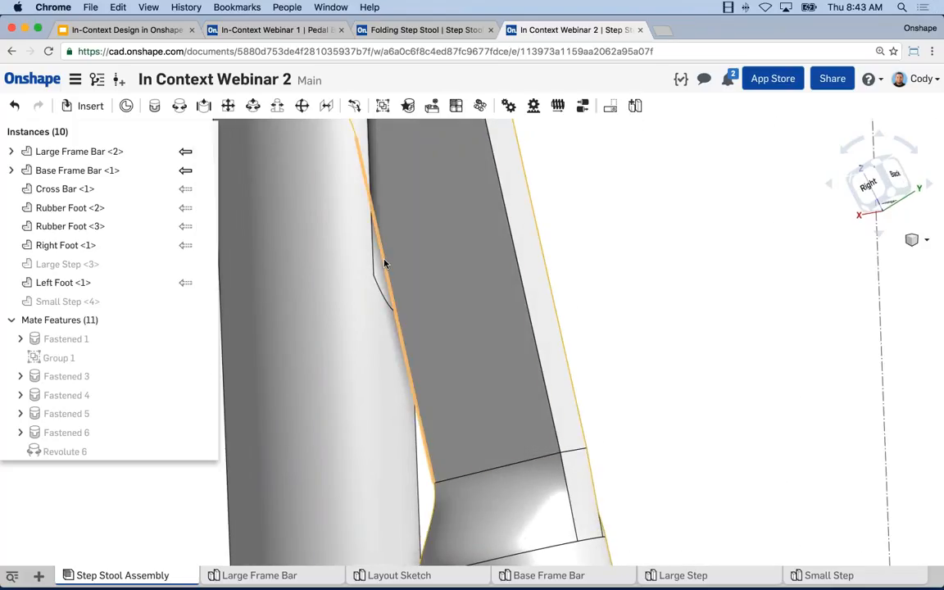
scroll(398, 265, "down", 3)
scroll(450, 298, "down", 5)
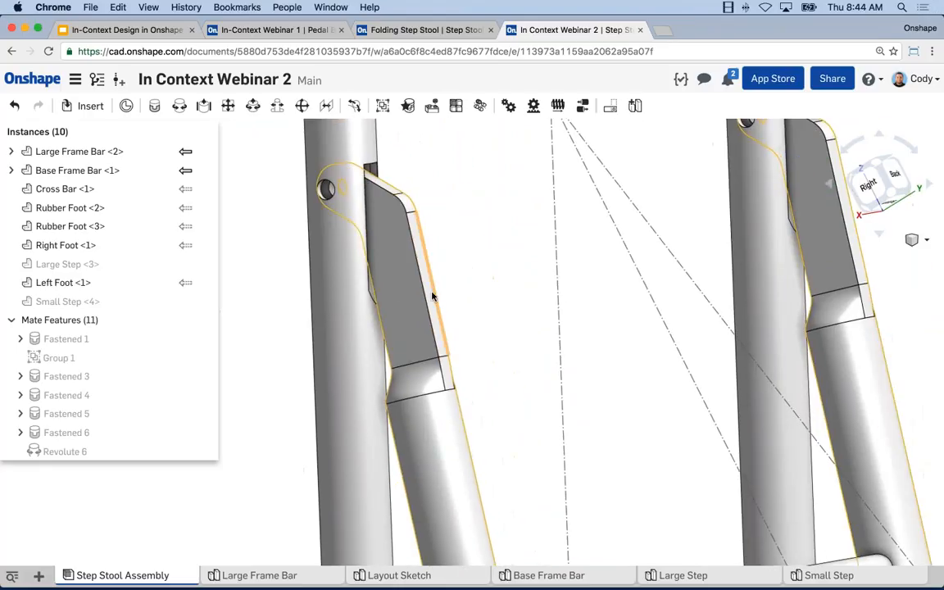
Update Context 1 of the large frame bar to the folded position and check how the slot fits the base frame bar.
right_click(121, 154)
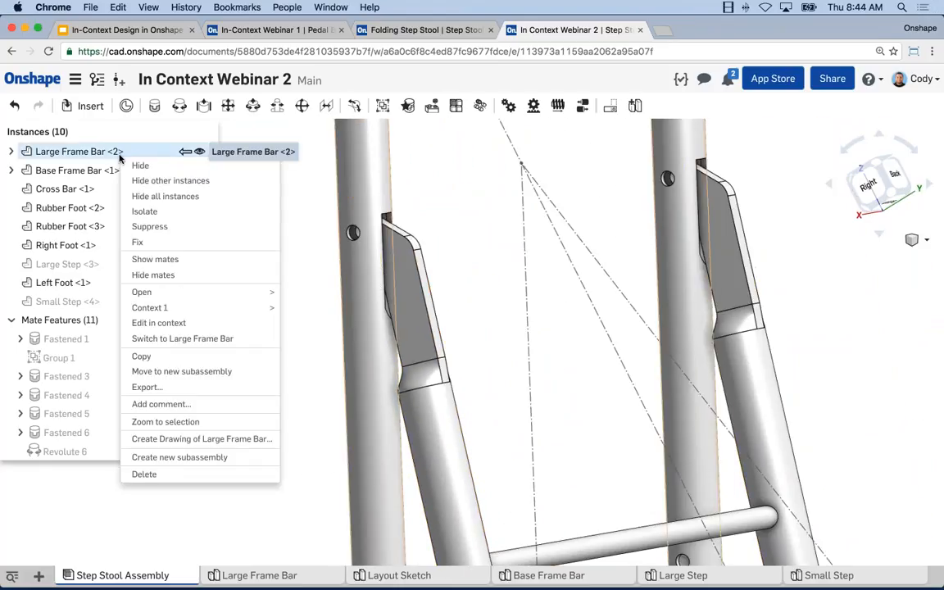
mouse_move(205, 307)
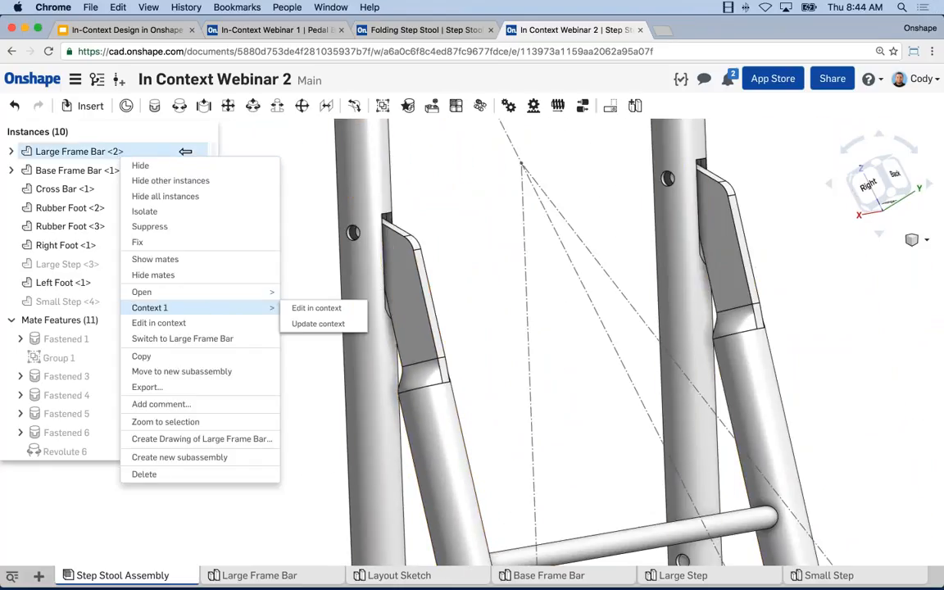
left_click(315, 325)
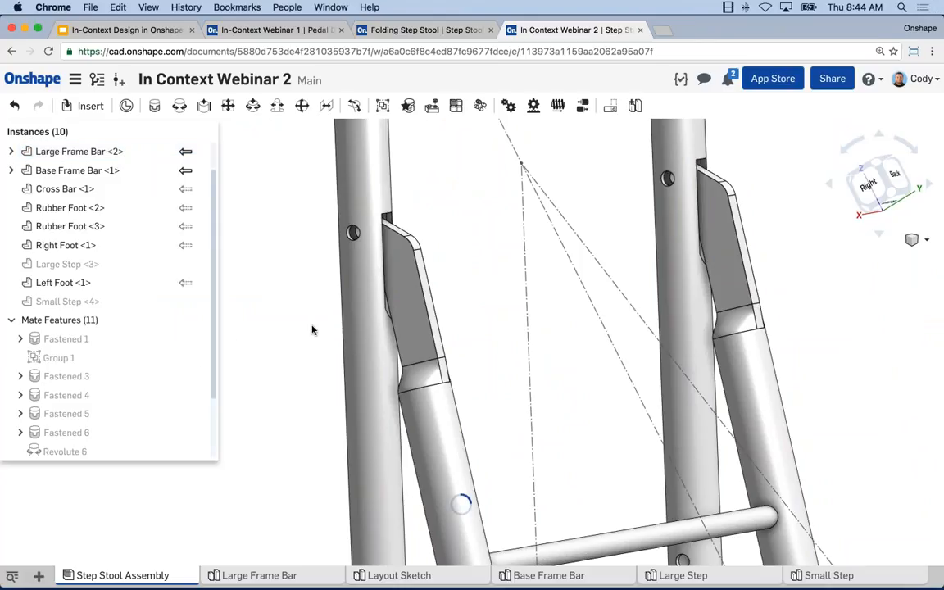
scroll(388, 314, "up", 5)
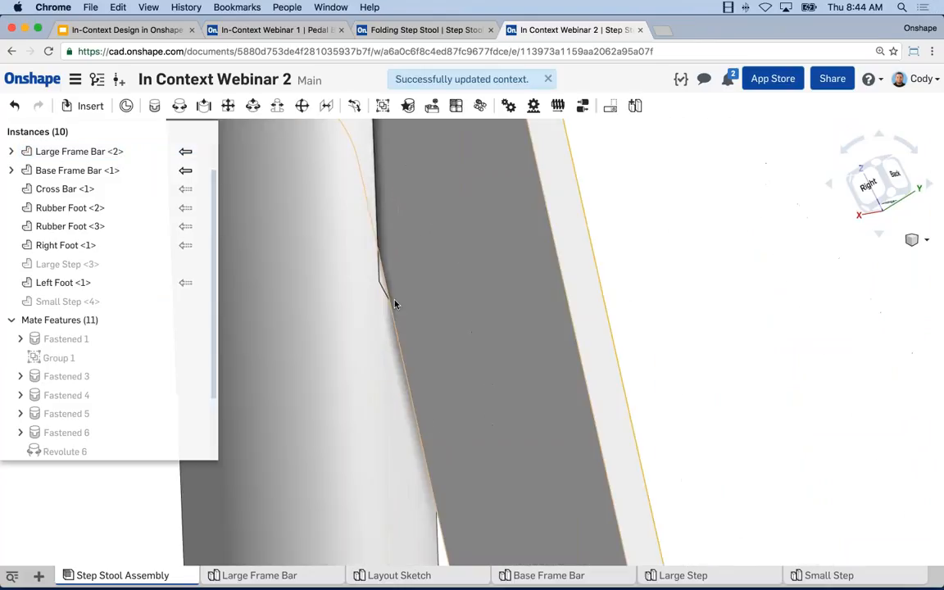
scroll(408, 318, "down", 5)
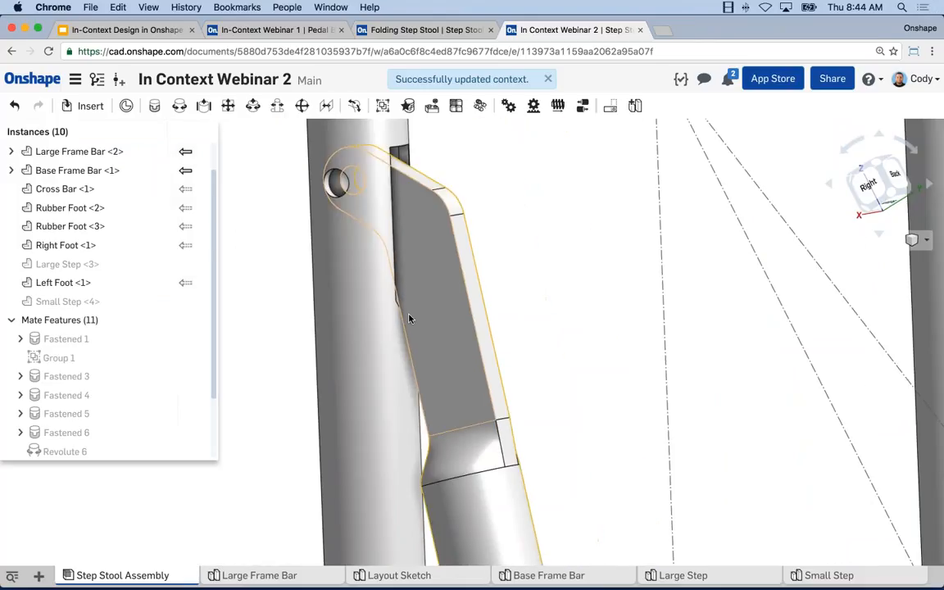
left_click_drag(482, 336, 495, 286)
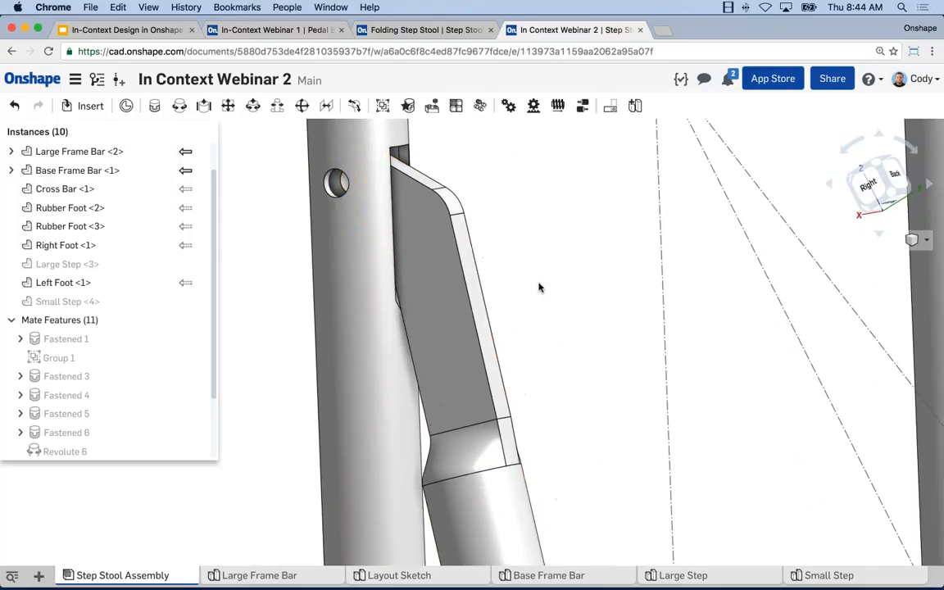
scroll(541, 291, "down", 3)
scroll(495, 309, "down", 5)
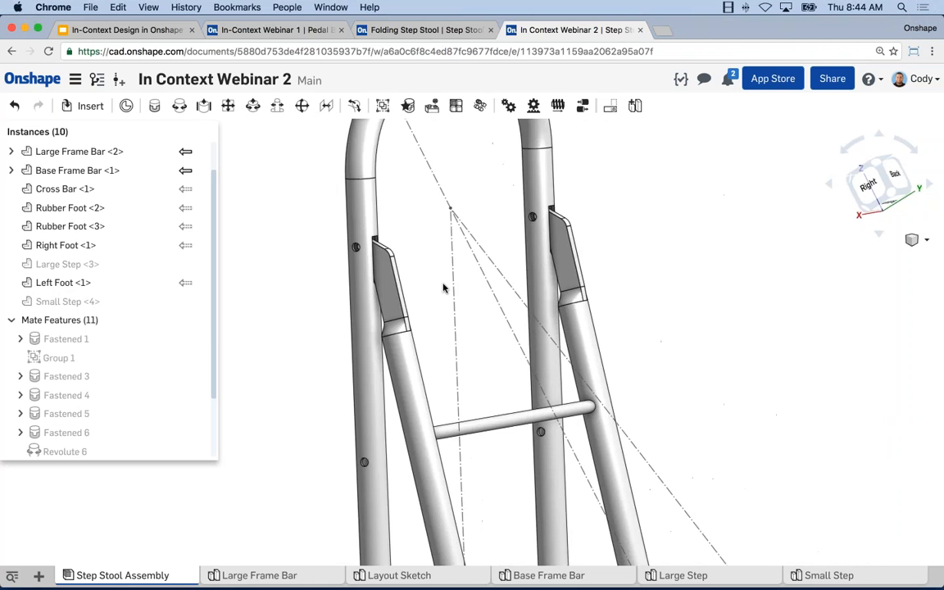
right_click_drag(455, 257, 617, 252)
middle_click_drag(615, 247, 621, 245)
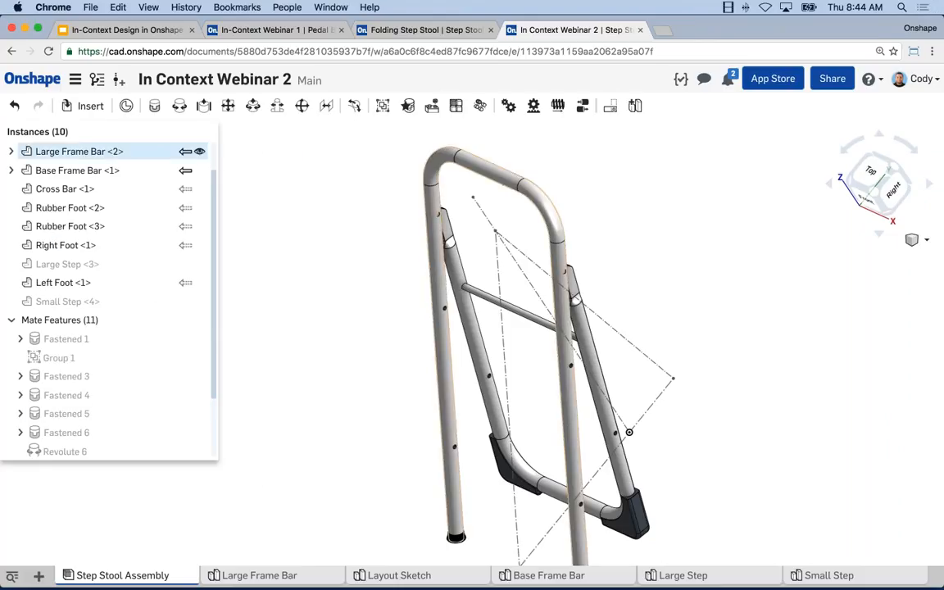
Review the edit and update options for the Open and Context 1 contexts of the large frame bar.
right_click(97, 152)
mouse_move(164, 290)
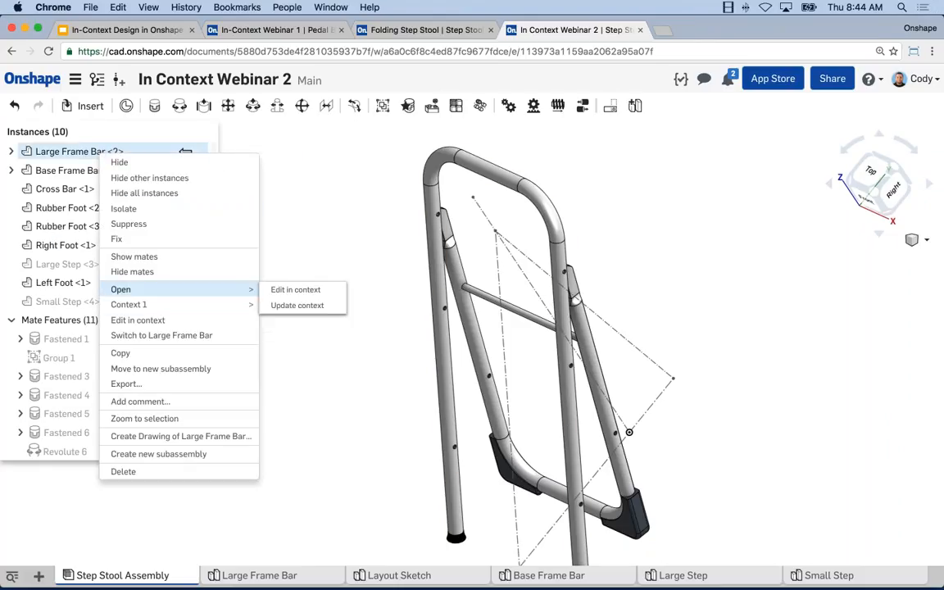
left_click(301, 231)
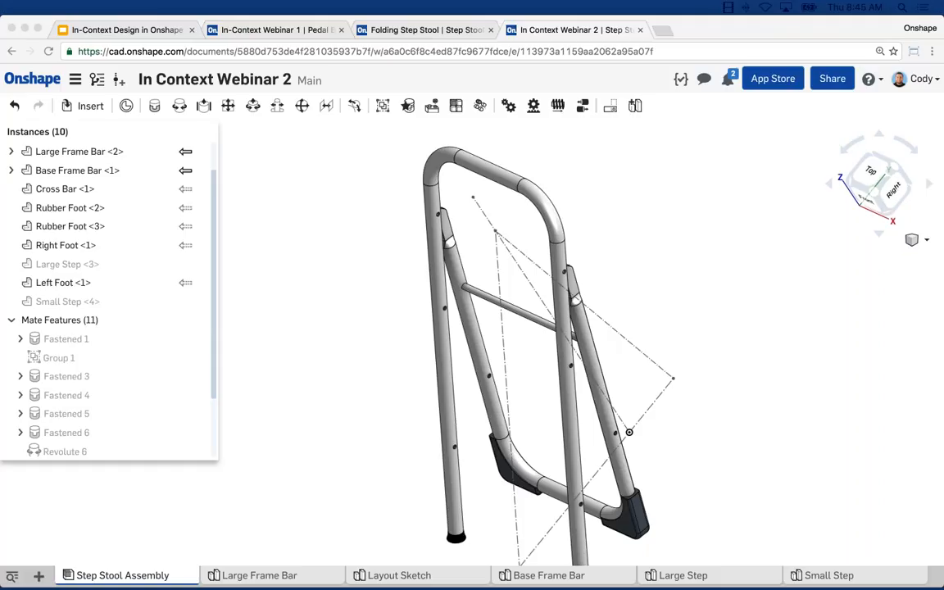
left_click(321, 286)
middle_click_drag(700, 291, 687, 280)
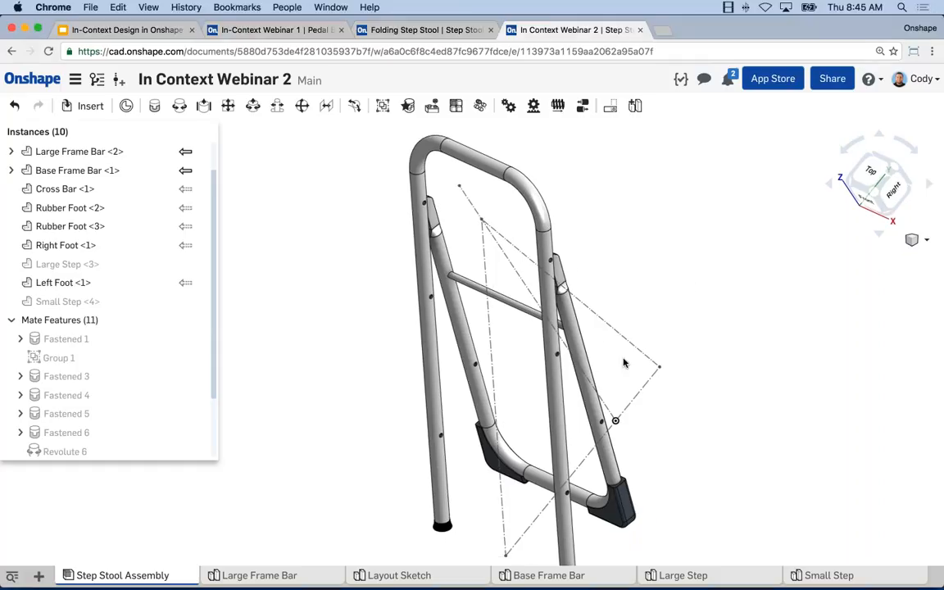
right_click(131, 155)
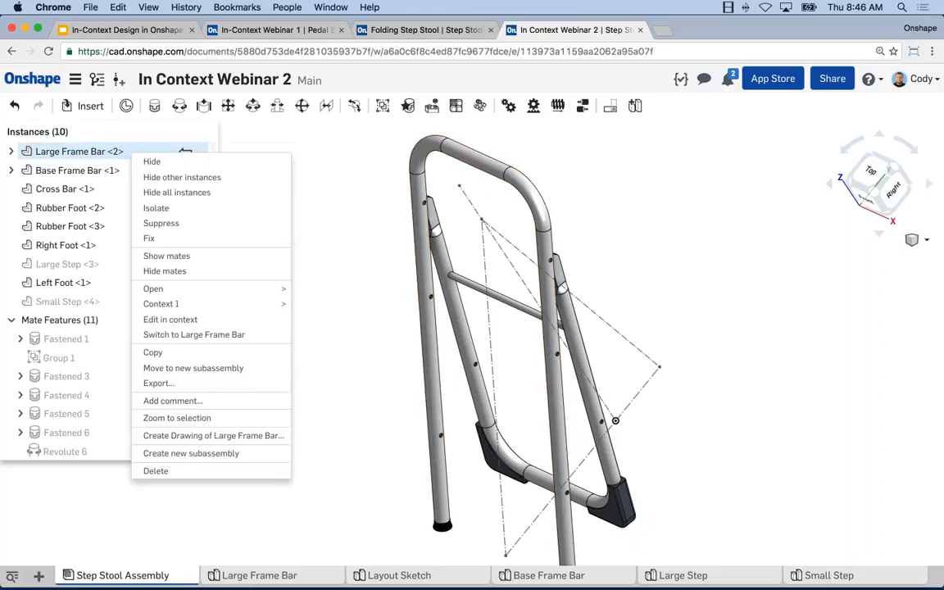
mouse_move(217, 310)
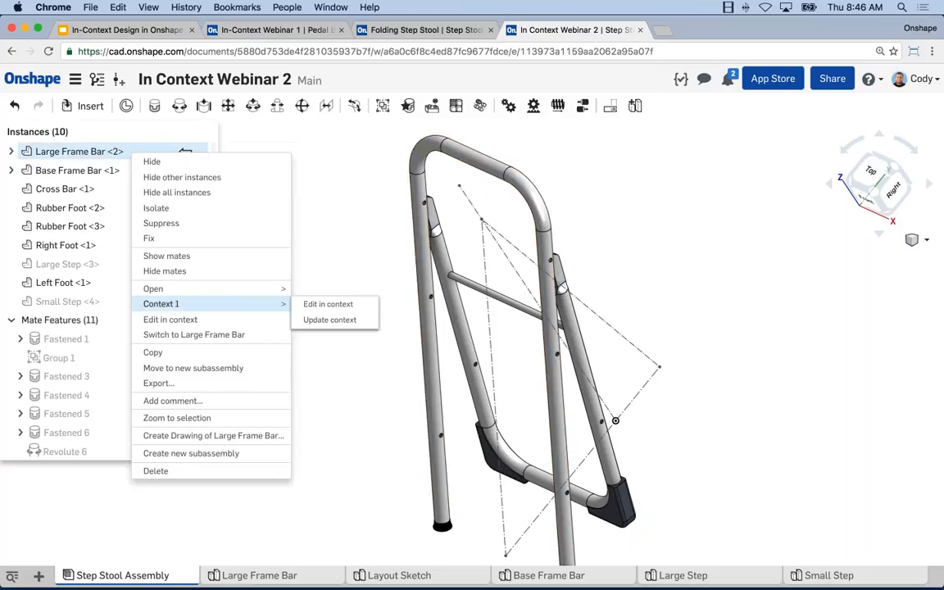
left_click(333, 249)
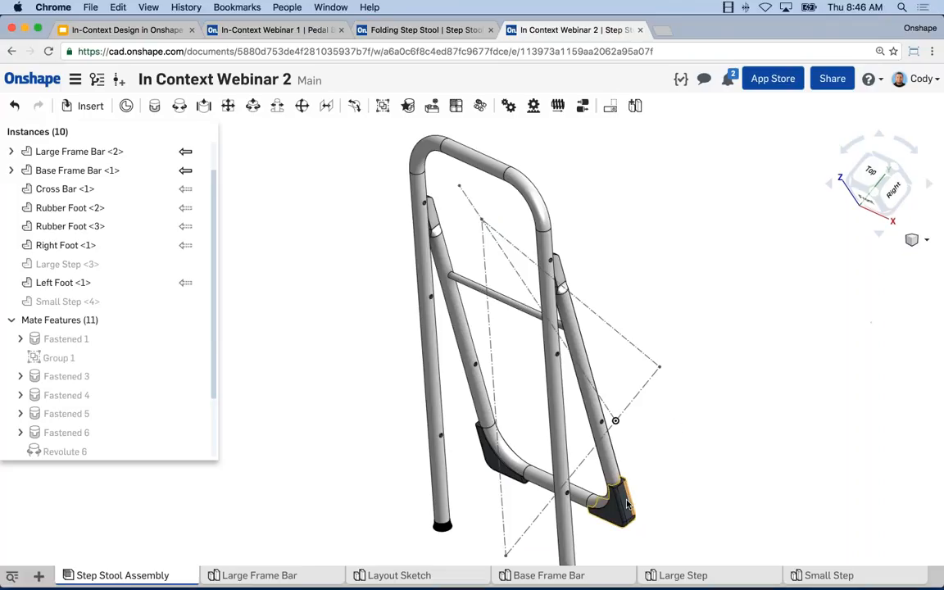
Swing the base frame bar through its full range to check the updated slots, leaving the stool open.
left_click_drag(616, 477, 737, 469)
right_click_drag(748, 481, 679, 455)
scroll(520, 194, "up", 2)
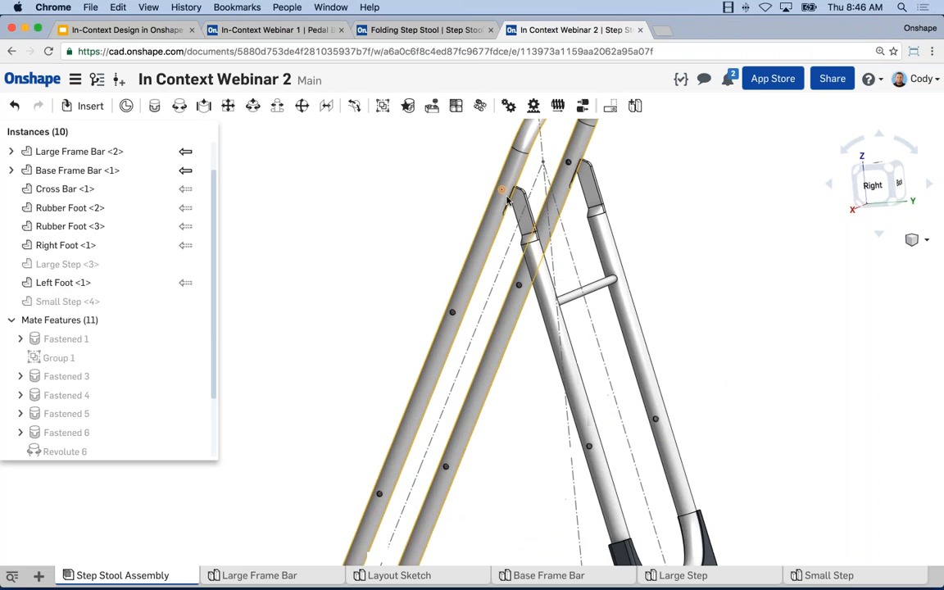
scroll(518, 251, "up", 2)
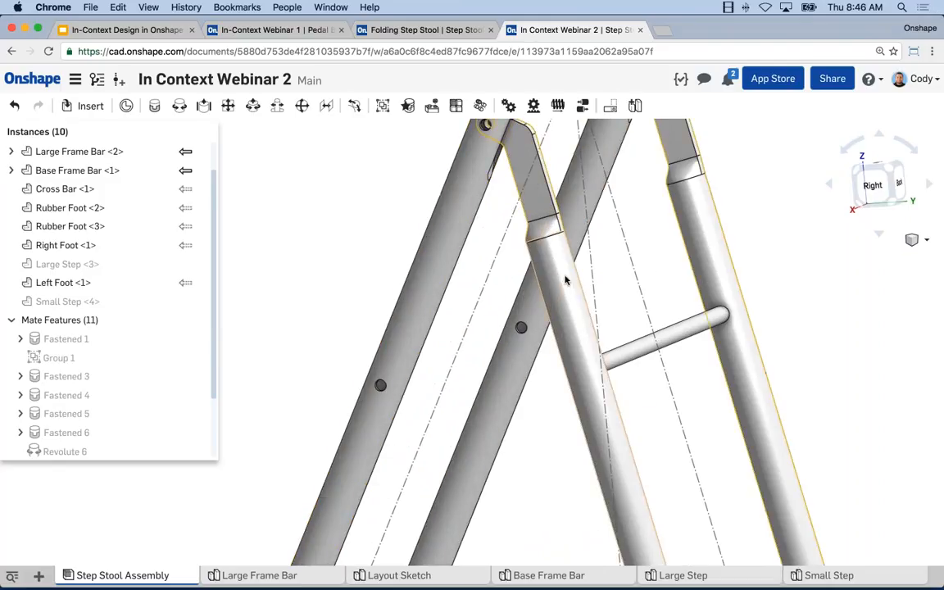
left_click_drag(492, 312, 374, 329)
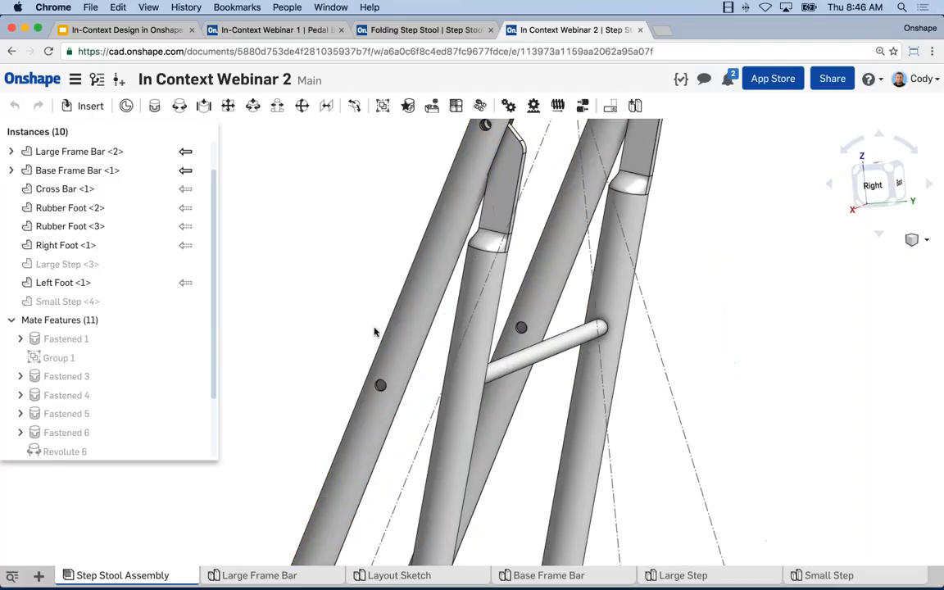
scroll(454, 282, "down", 1)
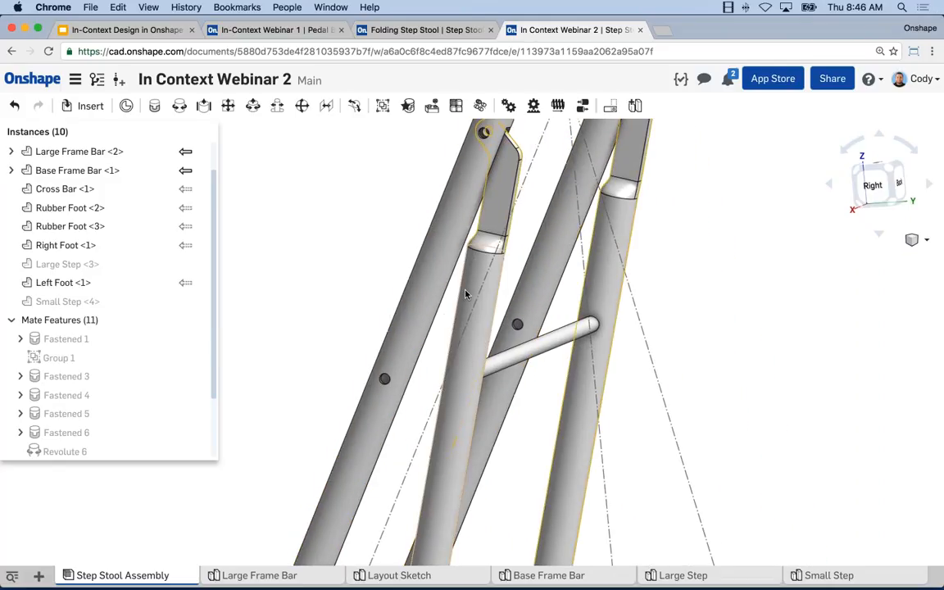
left_click_drag(456, 289, 621, 223)
scroll(762, 279, "down", 5)
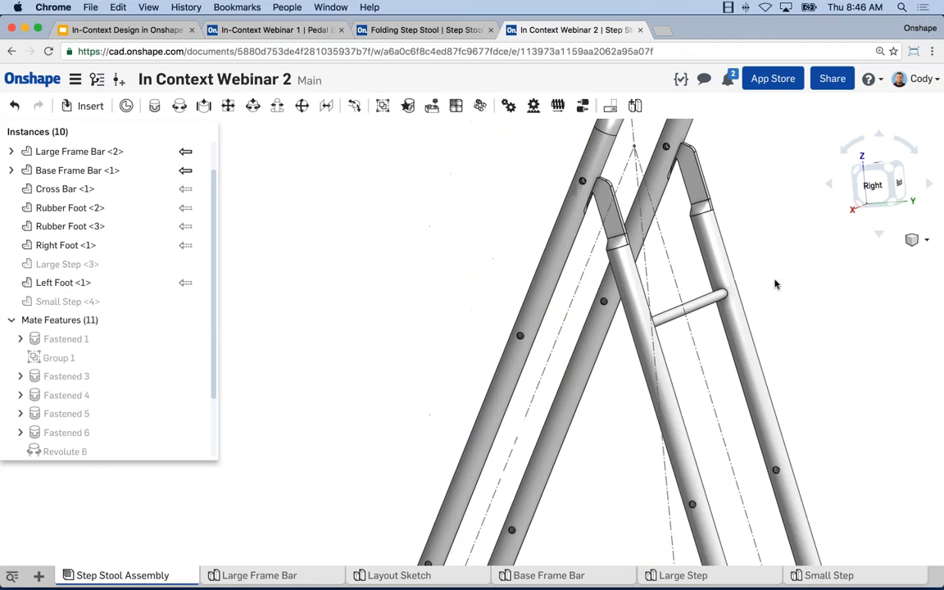
middle_click_drag(804, 311, 573, 337)
right_click_drag(573, 337, 537, 362)
middle_click_drag(537, 362, 654, 337)
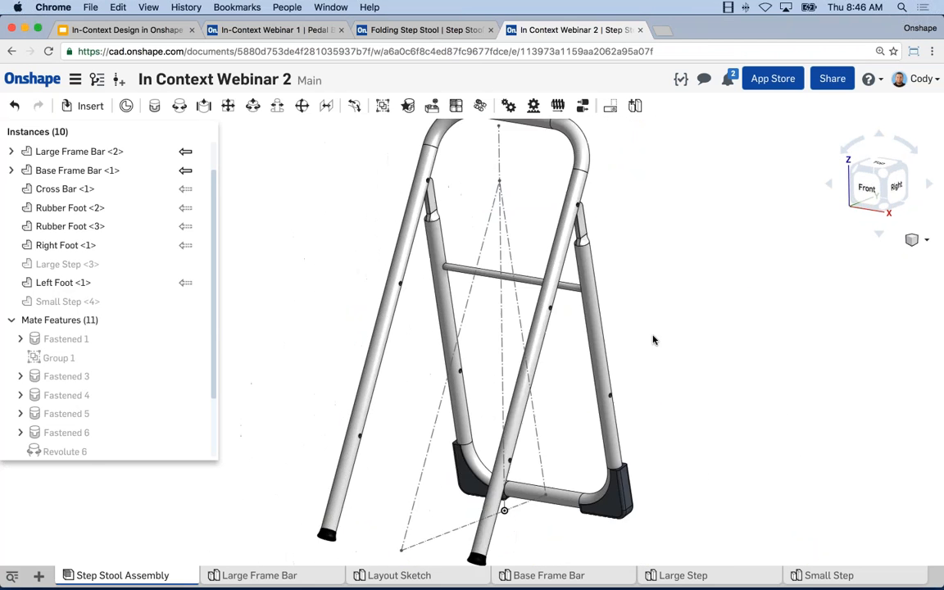
Show the hidden Large Step and Small Step and view the complete stool from the side.
scroll(657, 348, "down", 3)
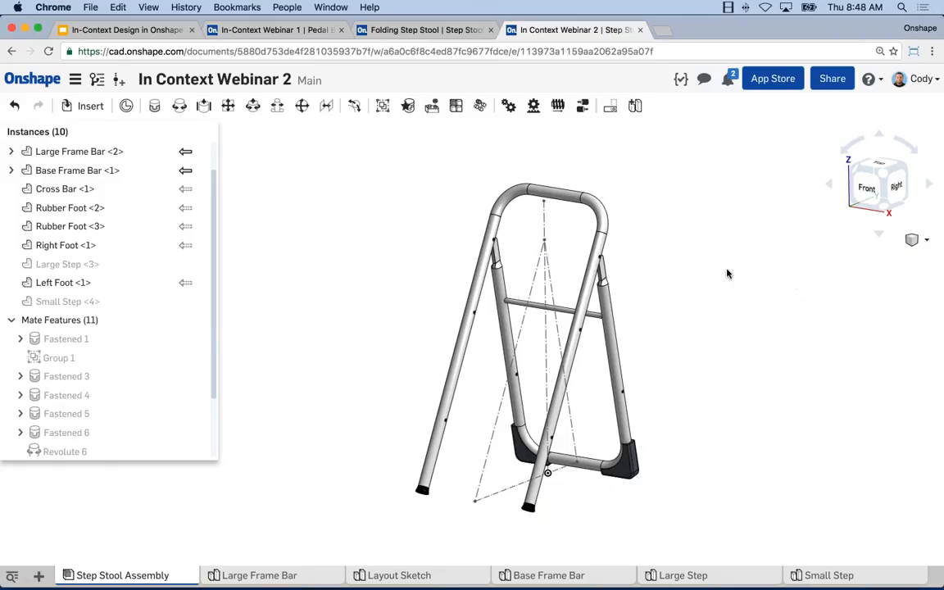
middle_click_drag(727, 270, 712, 244)
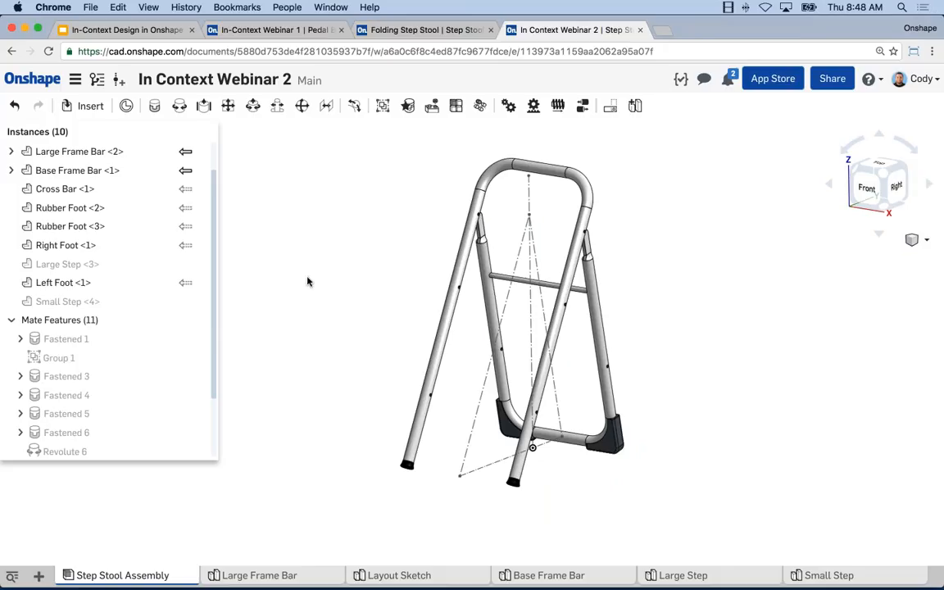
left_click(199, 264)
left_click(200, 302)
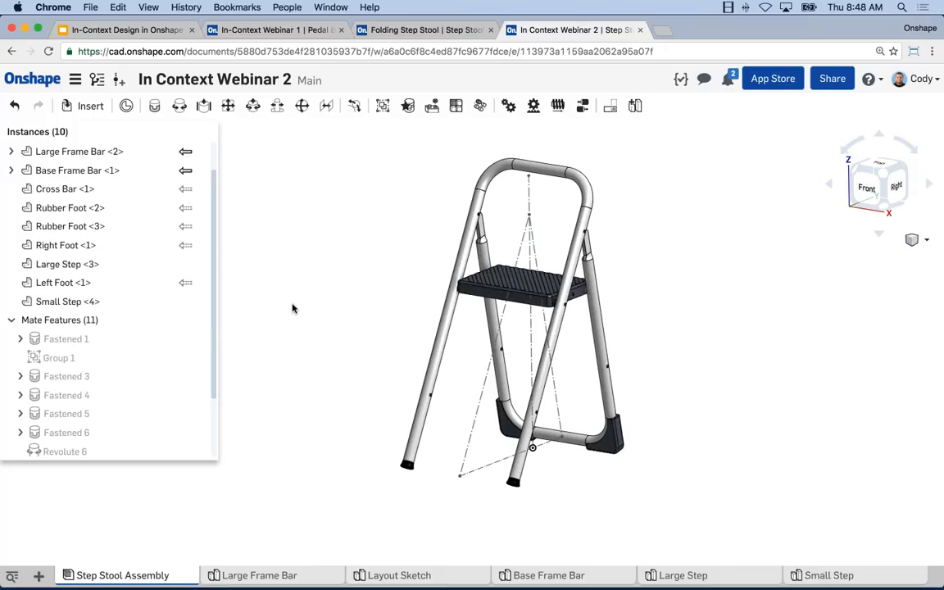
right_click_drag(328, 282, 301, 287)
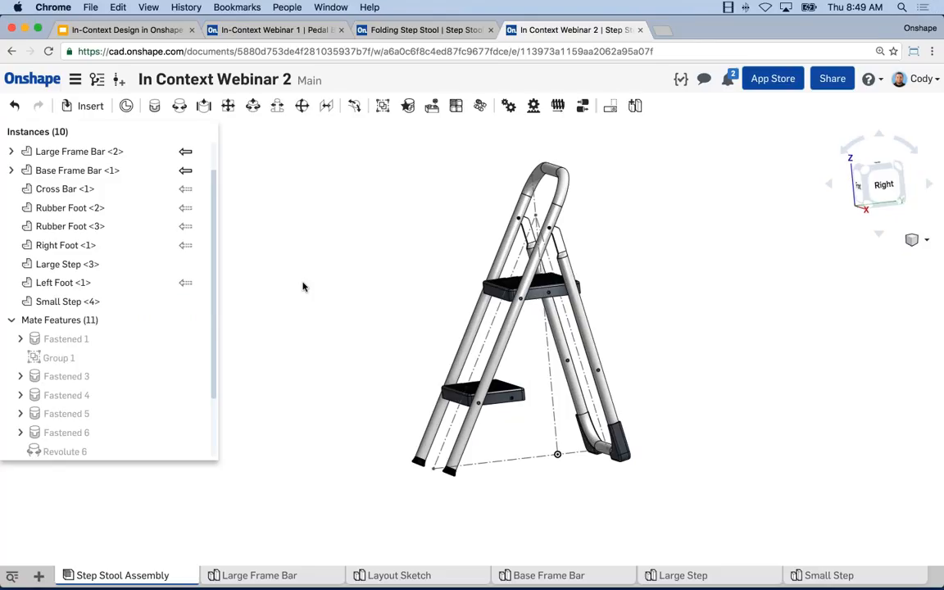
middle_click_drag(644, 226, 651, 223)
right_click_drag(652, 223, 621, 148)
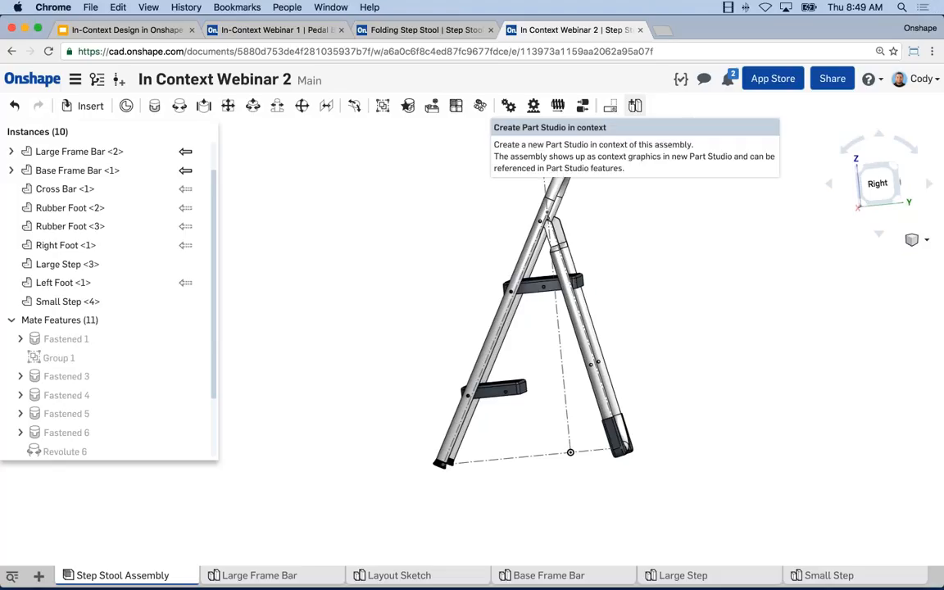
Create a new Part Studio in context of the step stool assembly, using the assembly origin as its origin.
left_click(635, 106)
key("shift+7")
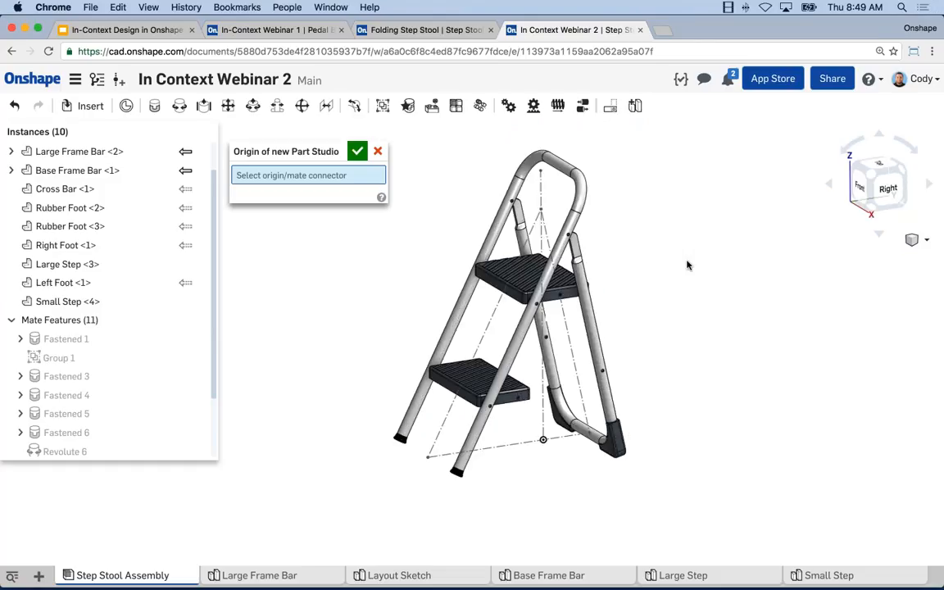
middle_click_drag(670, 274, 727, 288)
scroll(676, 321, "up", 2)
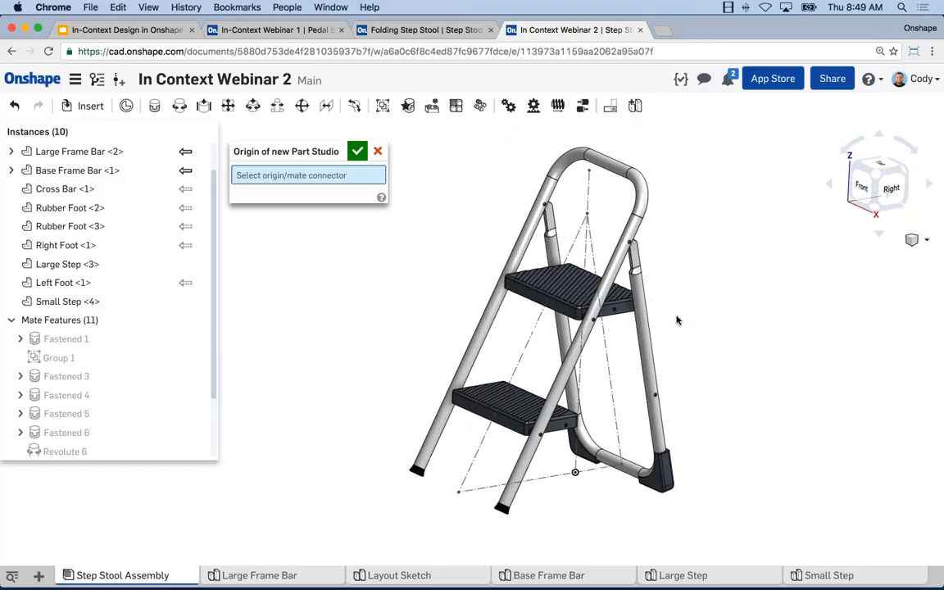
middle_click_drag(676, 321, 721, 334)
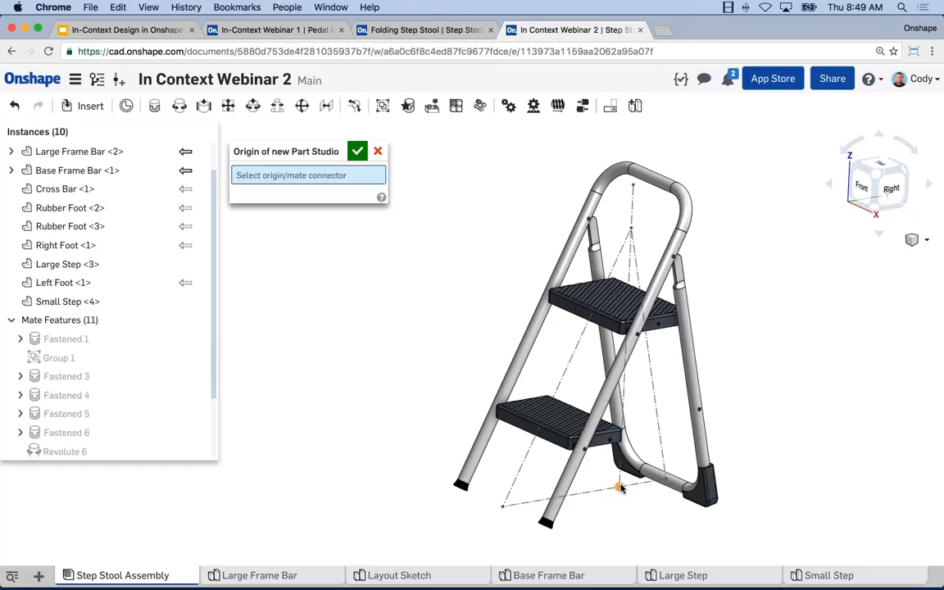
scroll(608, 441, "up", 8)
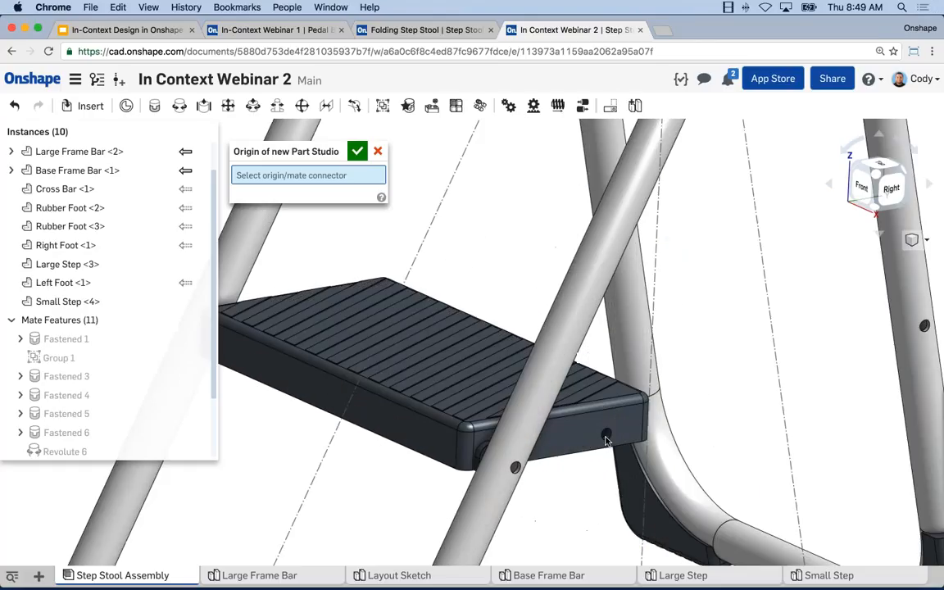
scroll(551, 401, "down", 8)
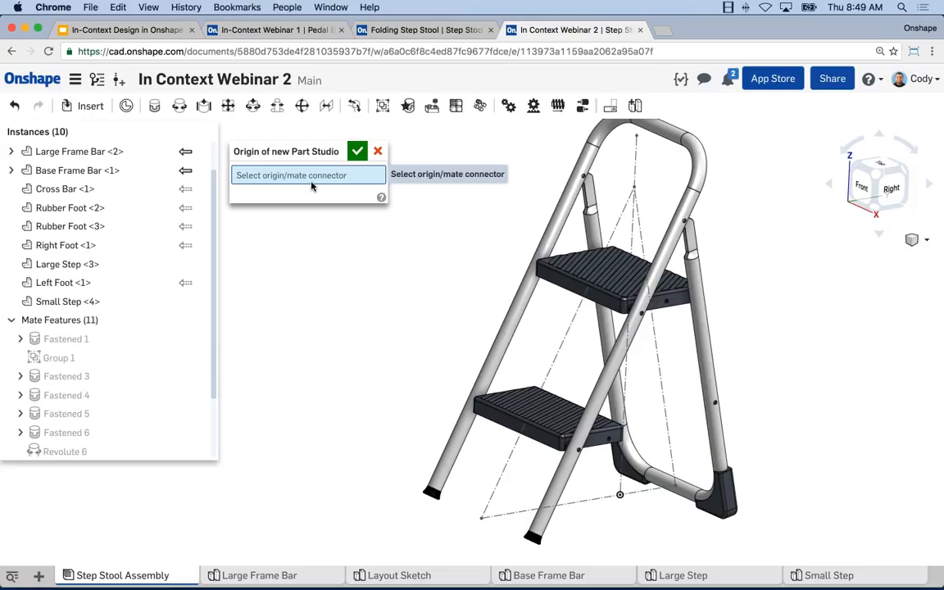
left_click(621, 497)
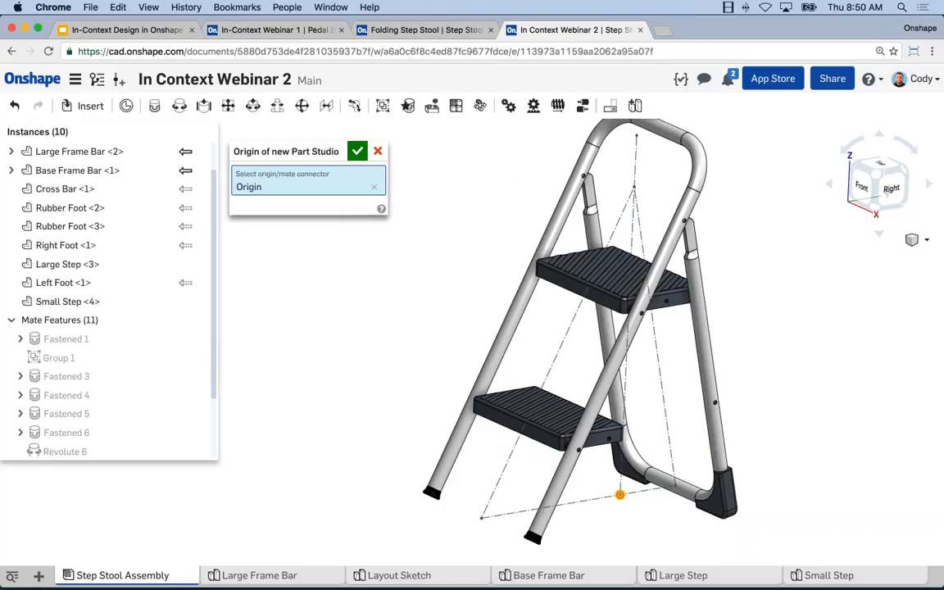
left_click(357, 152)
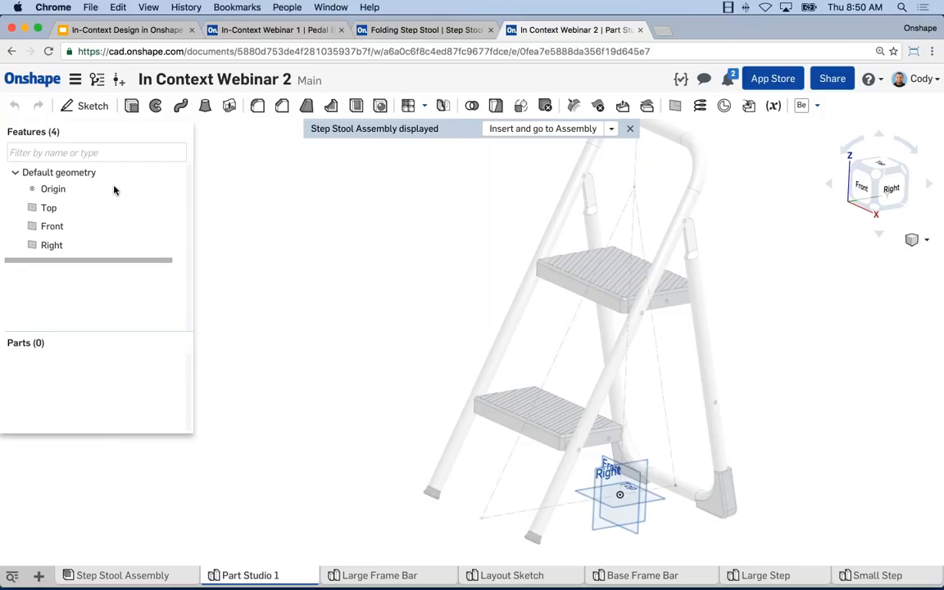
Start a sketch on the outer side face of the Small Step in the assembly context.
right_click_drag(506, 291, 491, 304)
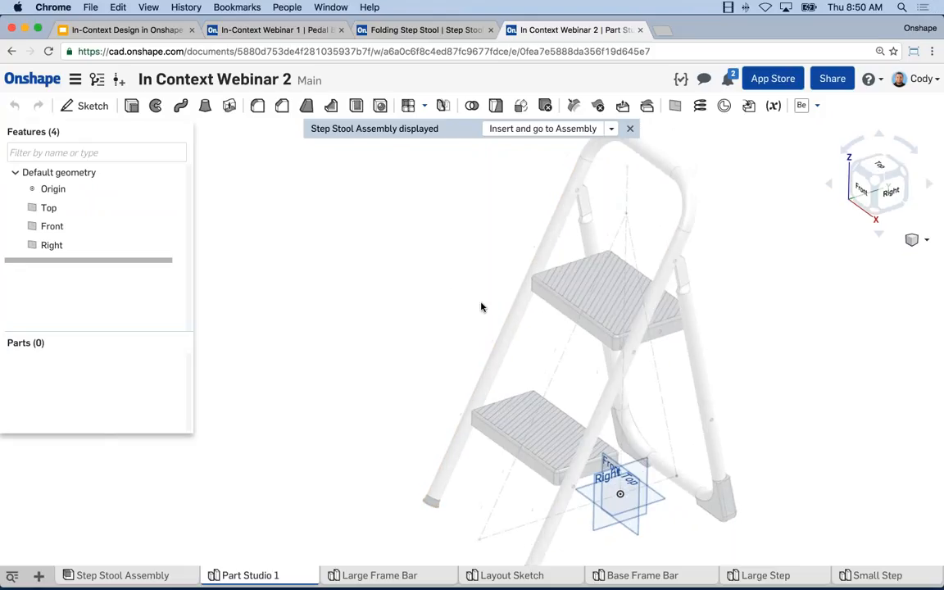
scroll(481, 307, "down", 3)
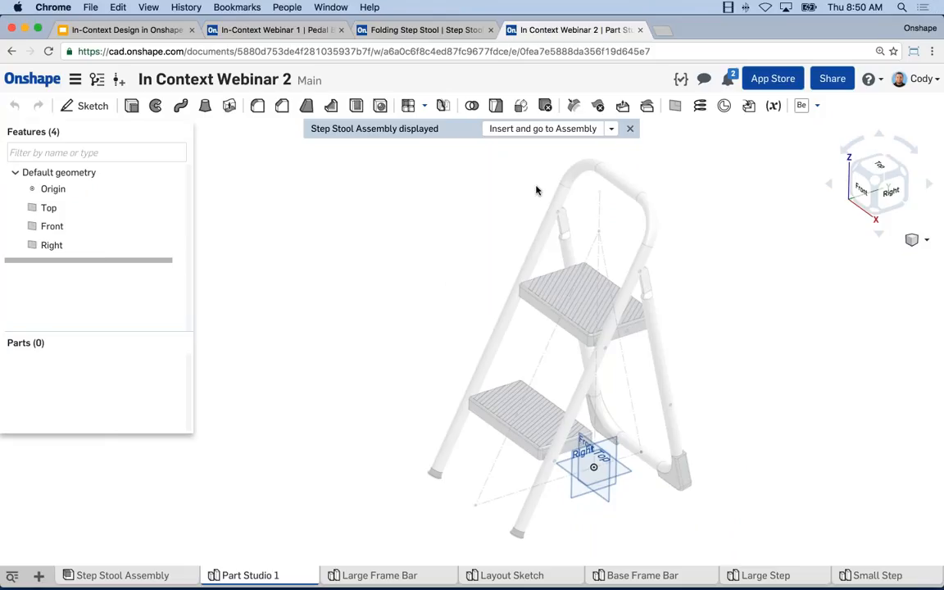
middle_click_drag(707, 326, 706, 324)
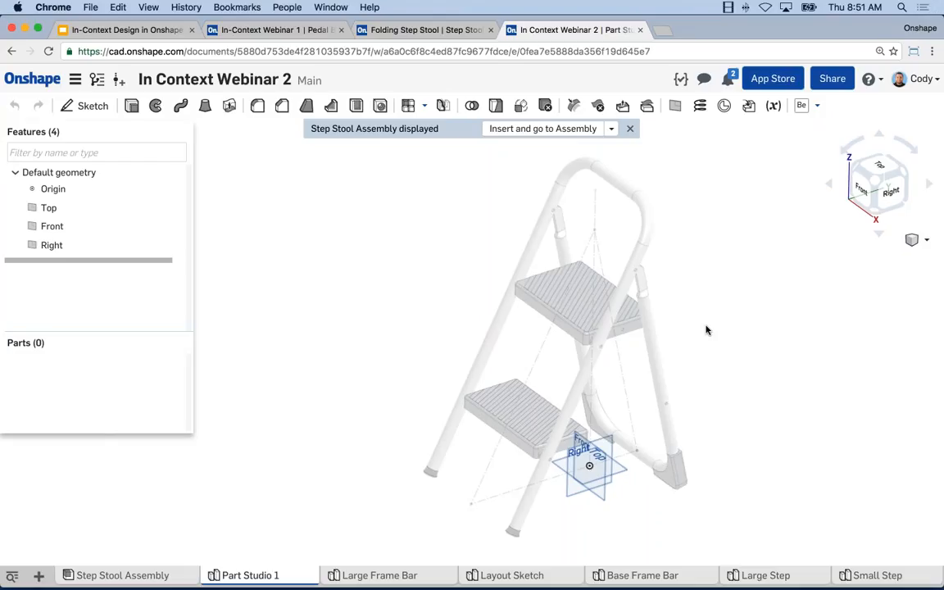
right_click_drag(706, 326, 679, 313)
scroll(562, 403, "up", 5)
scroll(538, 396, "down", 5)
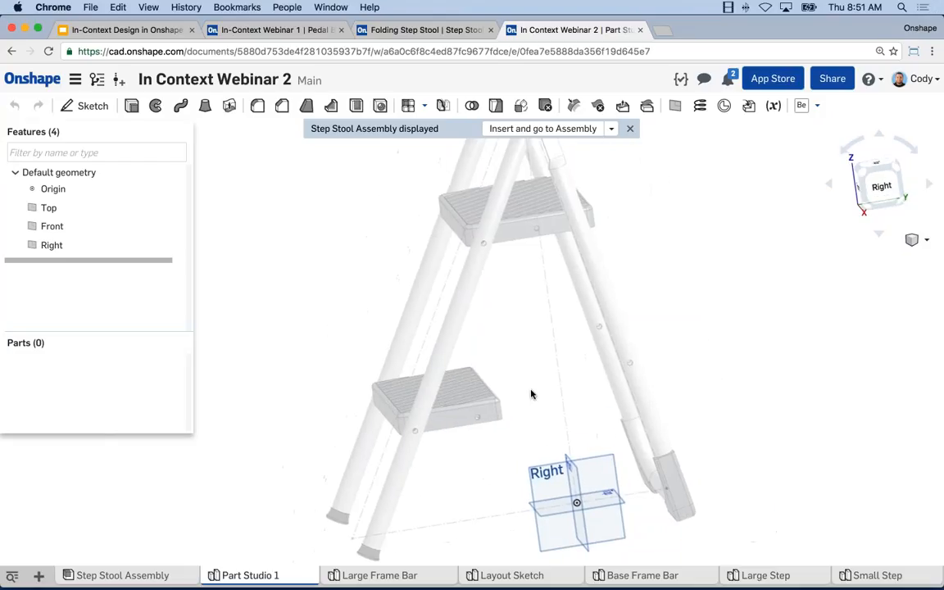
scroll(492, 424, "up", 4)
scroll(492, 424, "up", 3)
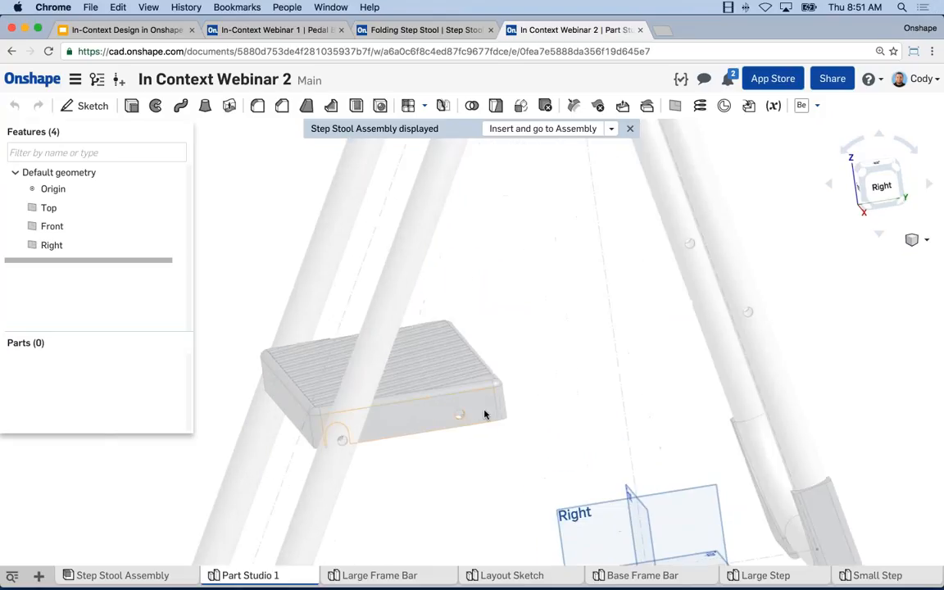
right_click(460, 410)
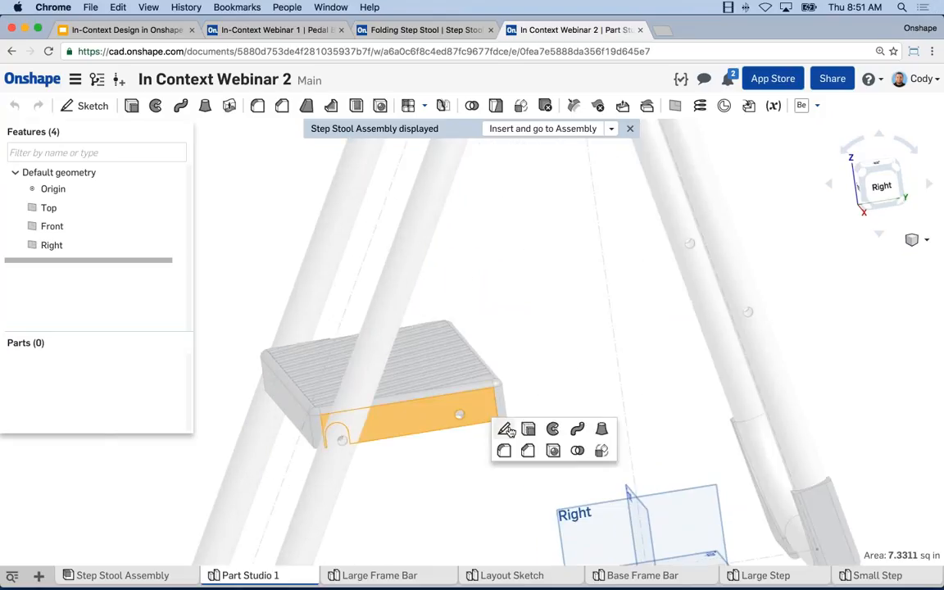
left_click(506, 429)
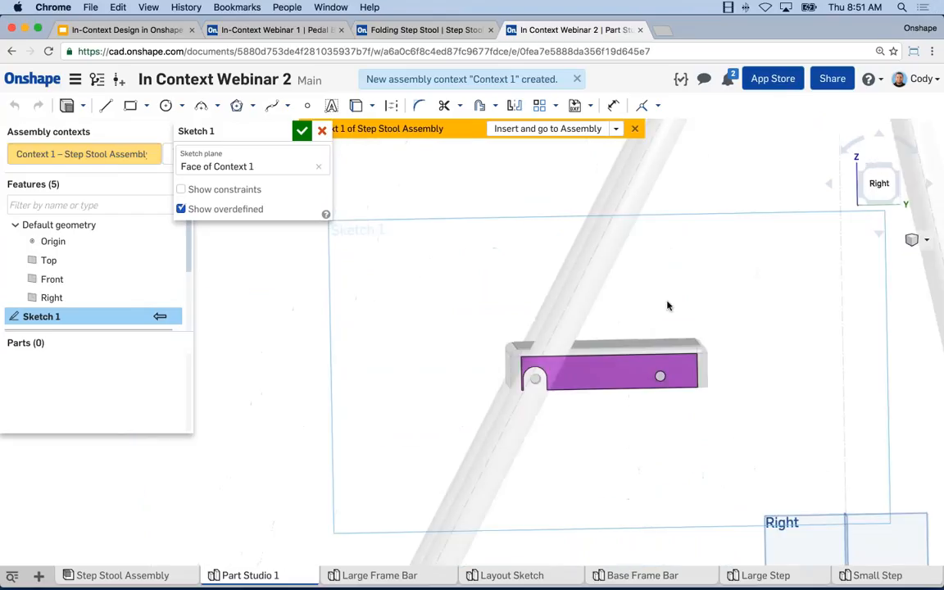
Project the circular rear hole edges of the Small Step and Large Step into the sketch.
scroll(531, 379, "down", 3)
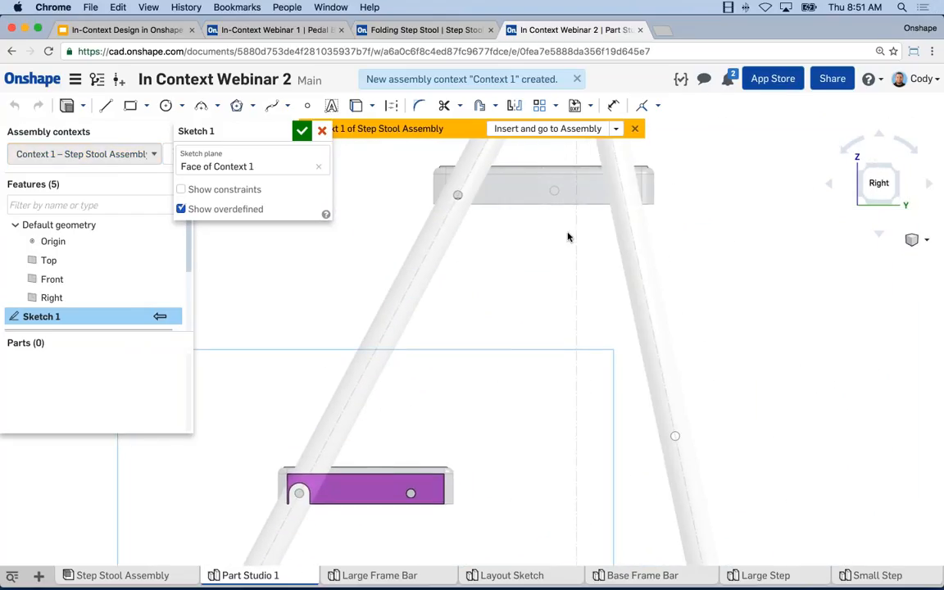
left_click(410, 494)
key("u")
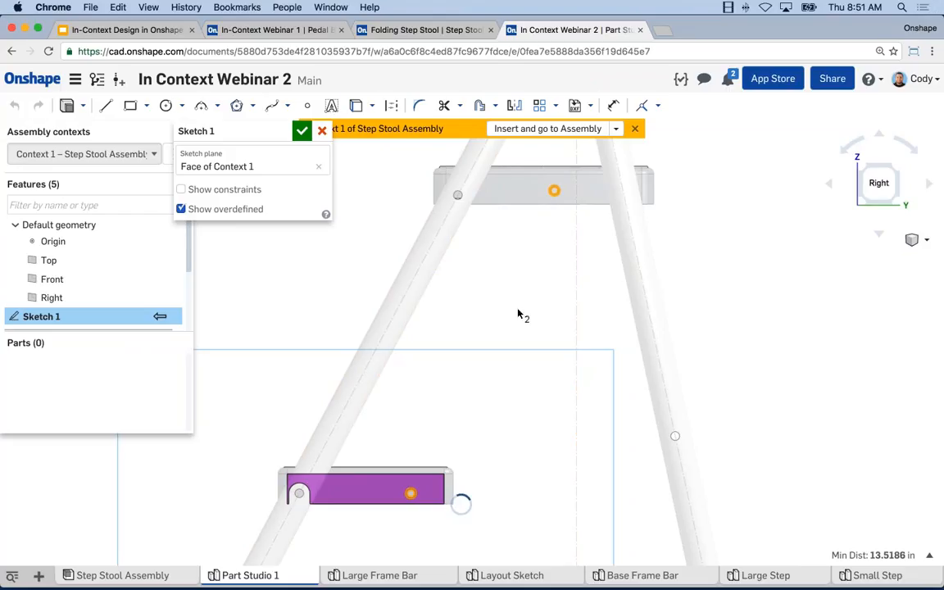
Offset both projected hole circles outward by 0.25 in.
left_click(480, 105)
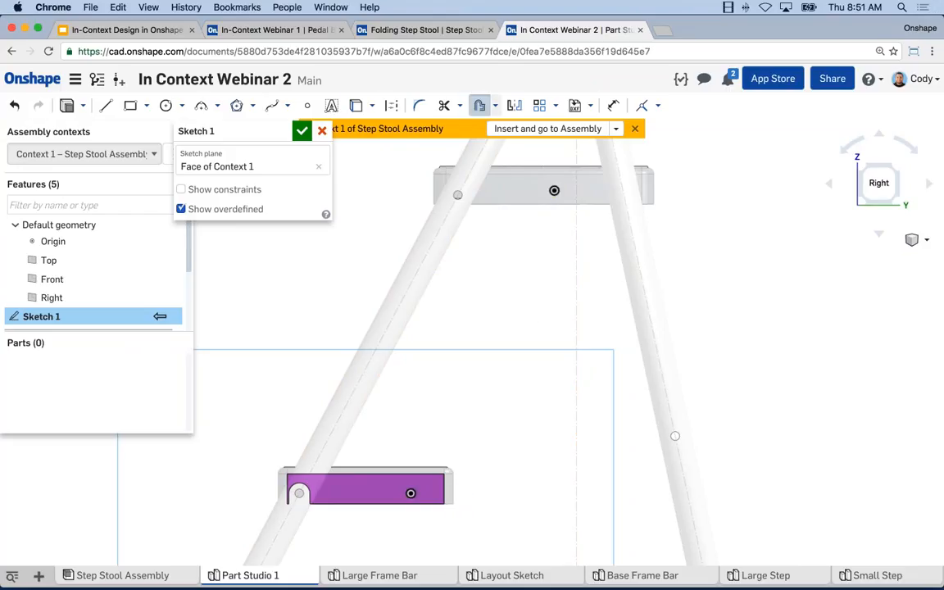
left_click(555, 185)
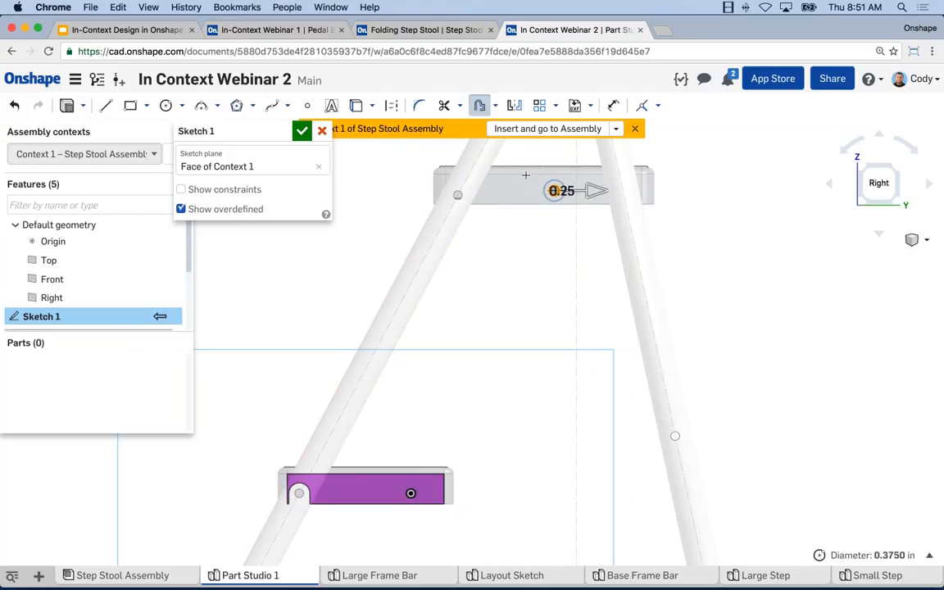
left_click(506, 244)
key("Return")
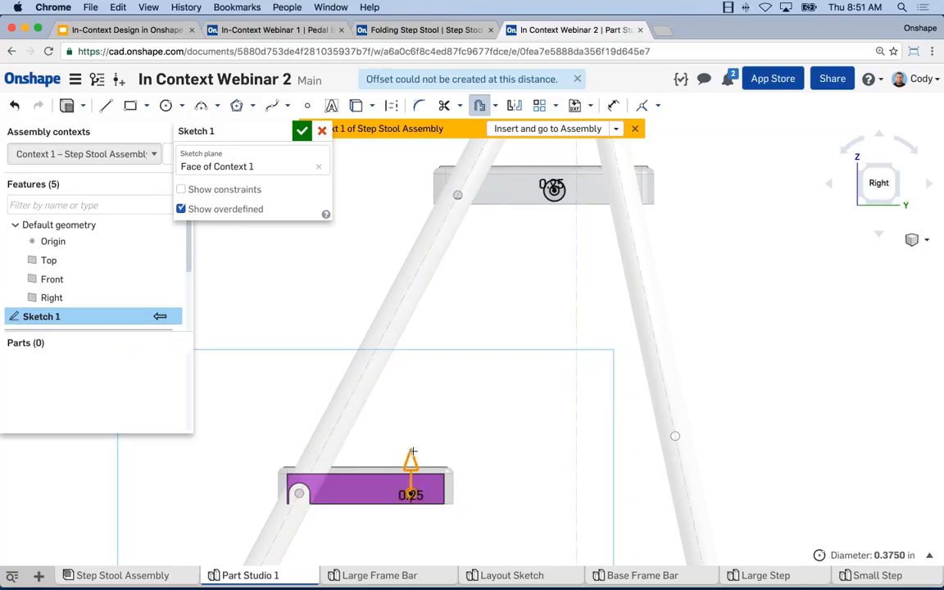
left_click_drag(410, 455, 410, 473)
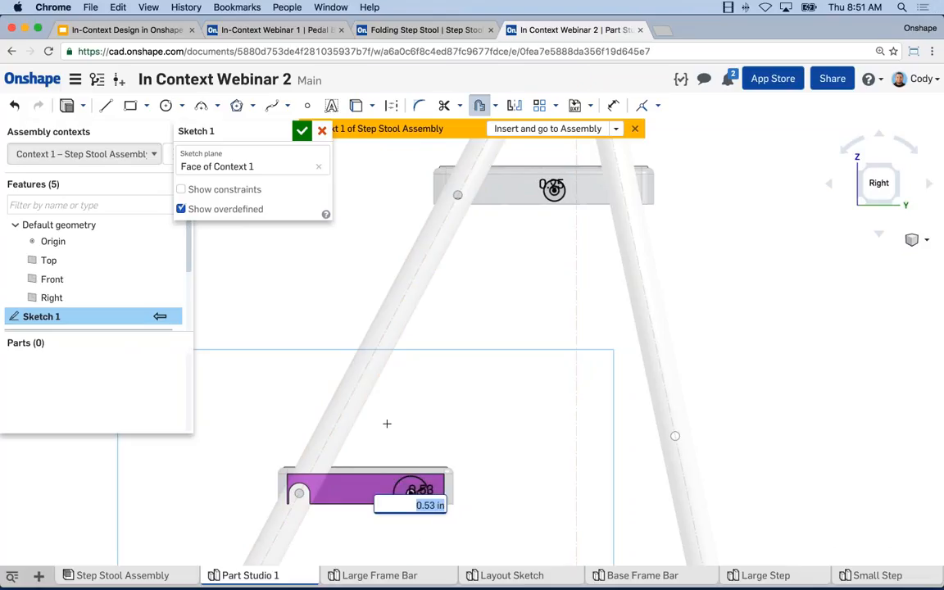
type("0.25")
key("Return")
Draw a line joining the front sides of the Small Step and Large Step offset circles, tangent at the Large Step circle.
key("l")
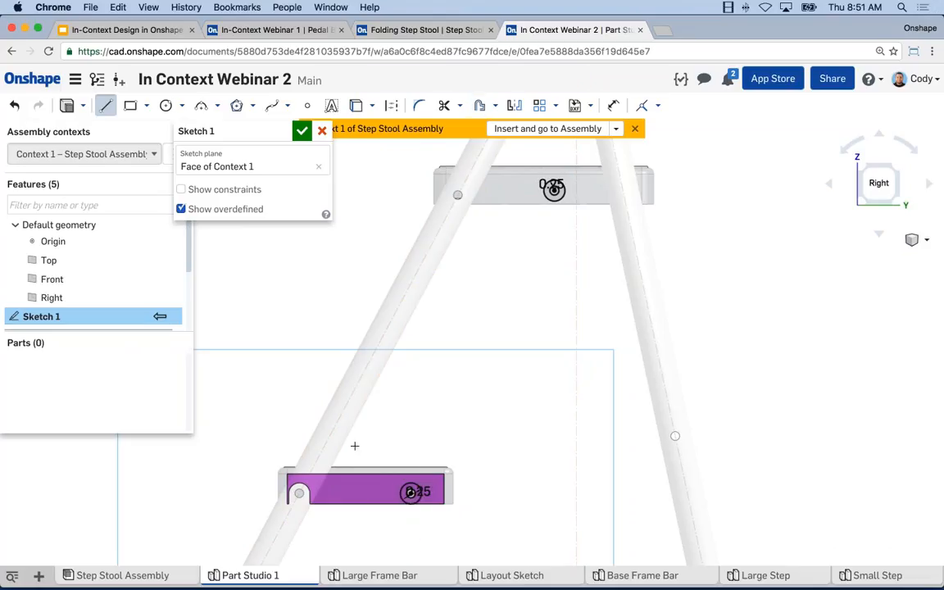
left_click(410, 491)
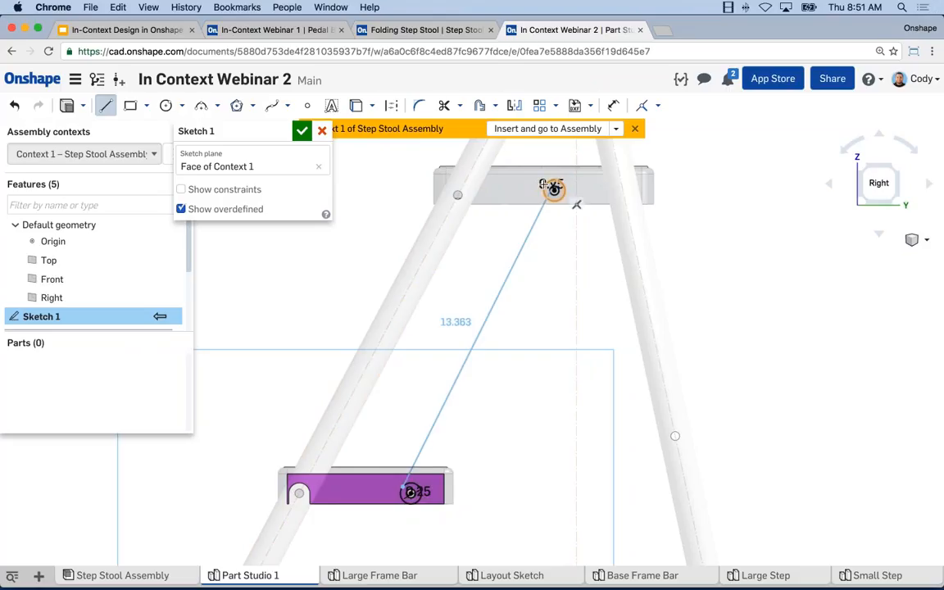
scroll(552, 185, "up", 5)
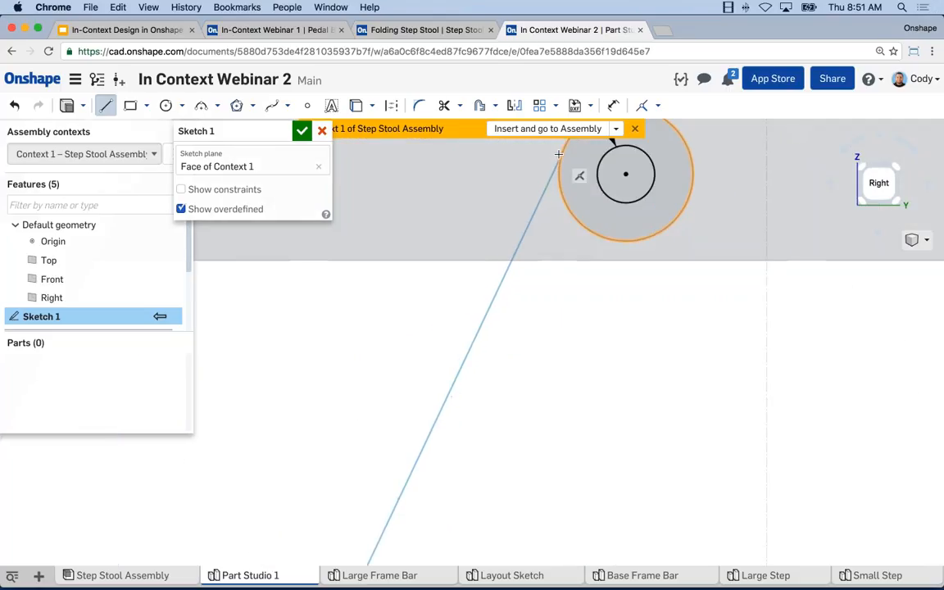
left_click(566, 144)
key("Escape")
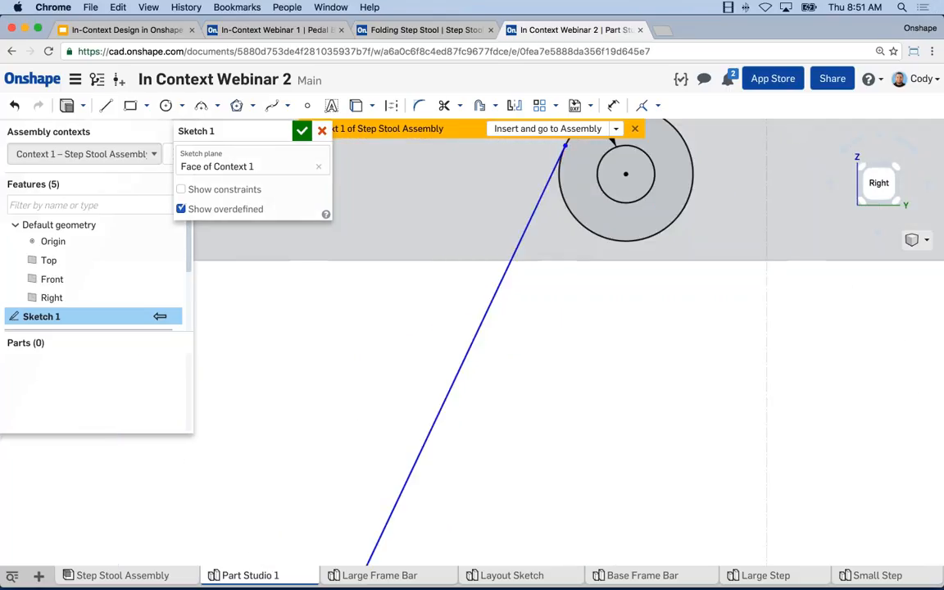
Draw a second line joining the rear sides of the two offset circles, tangent at the Large Step circle.
scroll(517, 316, "down", 5)
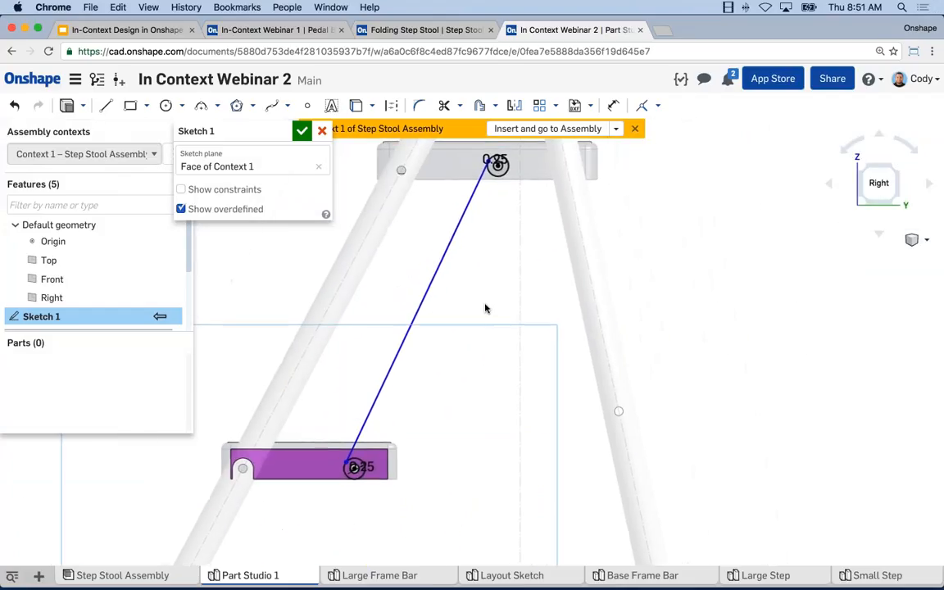
key("l")
scroll(388, 476, "up", 3)
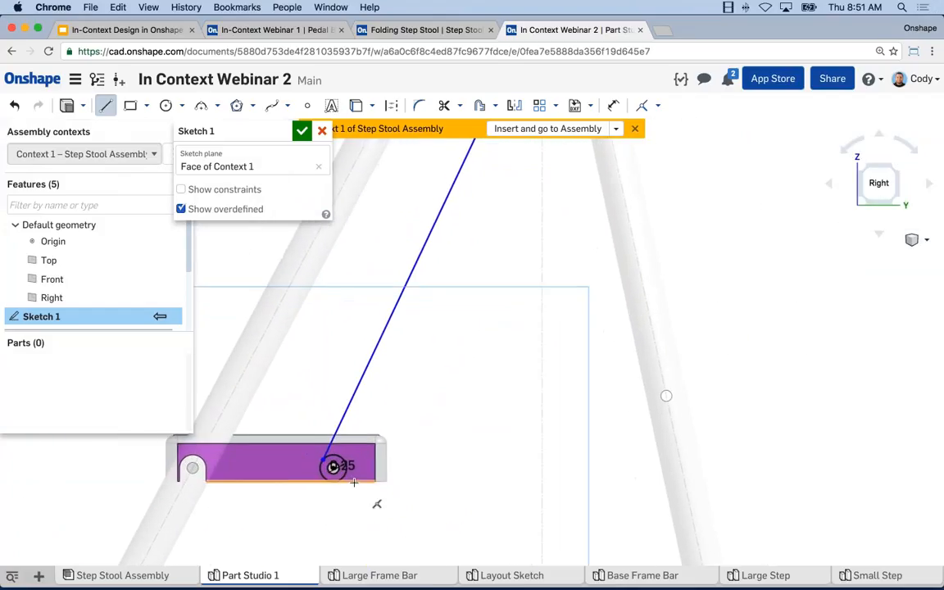
scroll(354, 483, "up", 3)
left_click(338, 471)
middle_click_drag(523, 213, 457, 336)
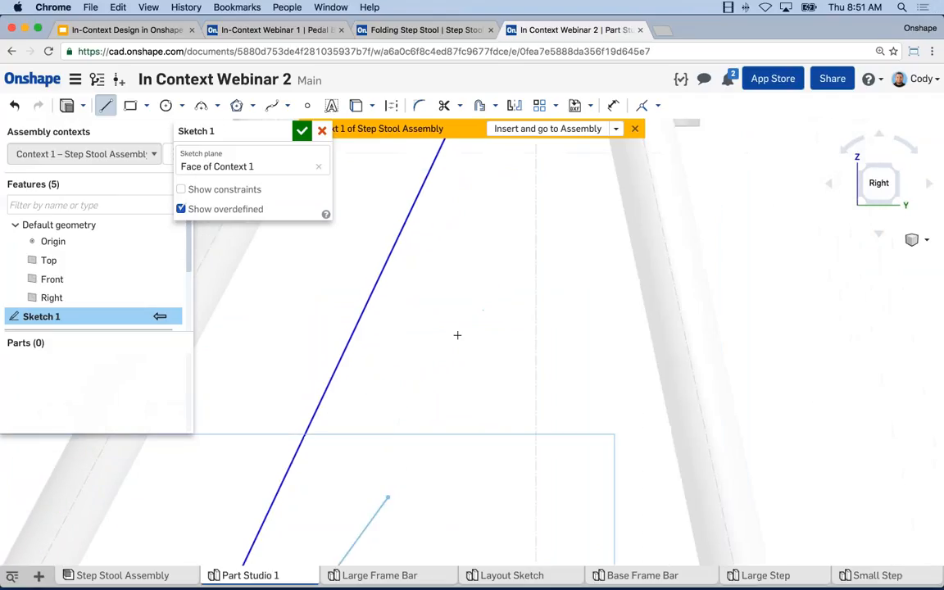
middle_click_drag(467, 280, 413, 537)
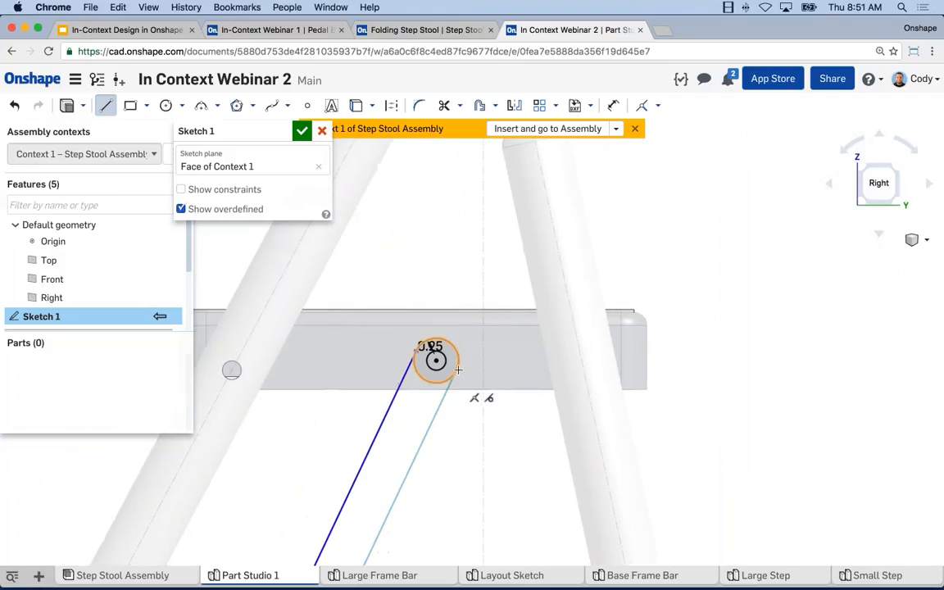
left_click(457, 370)
scroll(485, 401, "down", 2)
middle_click_drag(443, 523, 492, 420)
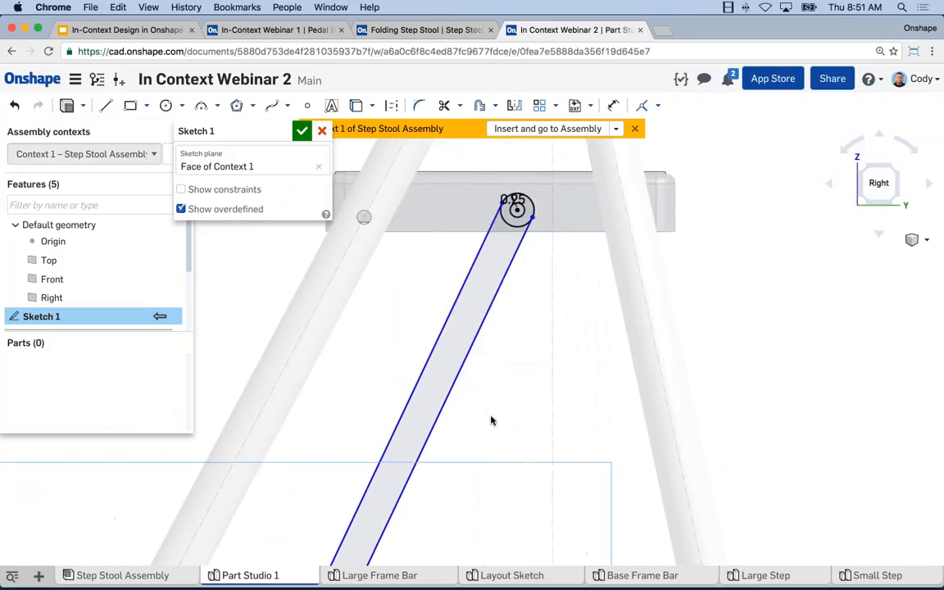
Constrain both link lines tangent to the offset circle around the Small Step hole.
scroll(520, 341, "down", 5)
middle_click_drag(446, 462, 489, 400)
scroll(489, 400, "up", 8)
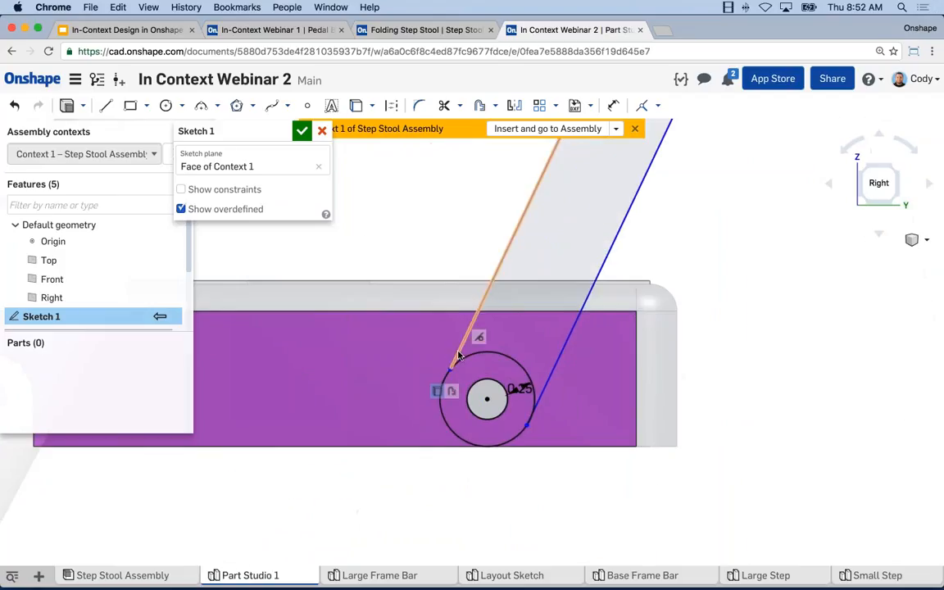
left_click(459, 355)
left_click(465, 355)
key("t")
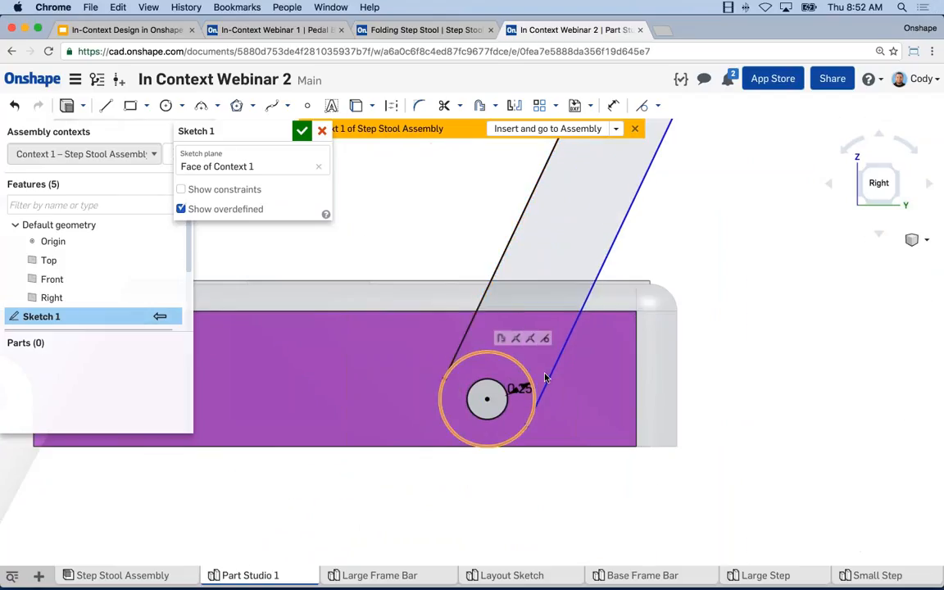
left_click(545, 378)
left_click(528, 379)
key("t")
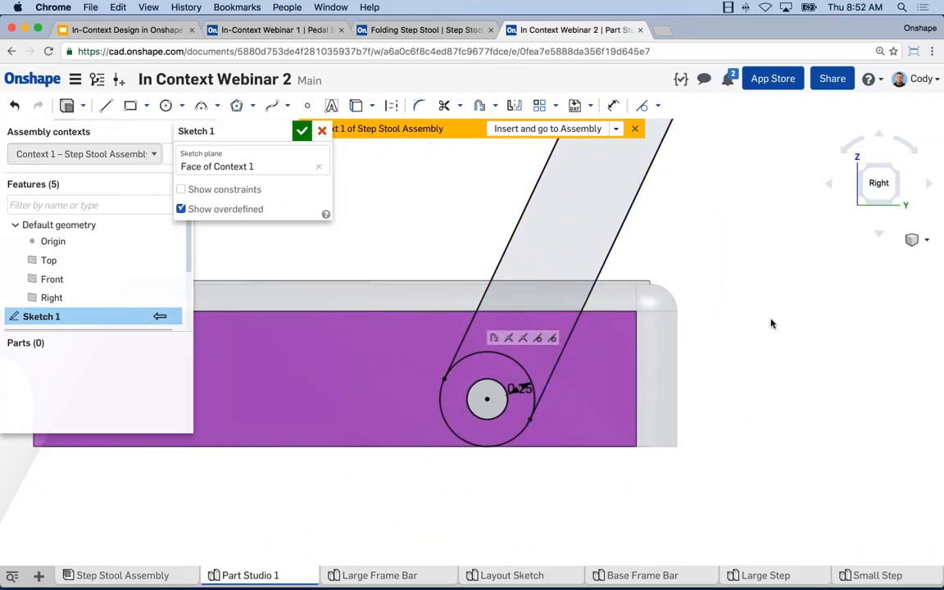
Examine how the two link lines meet the offset circle on the Large Step and review the whole link profile.
scroll(771, 299, "down", 5)
mouse_move(774, 252)
middle_mouse_down()
mouse_move(616, 378)
mouse_move(525, 510)
middle_mouse_up()
scroll(524, 510, "down", 3)
scroll(582, 312, "up", 8)
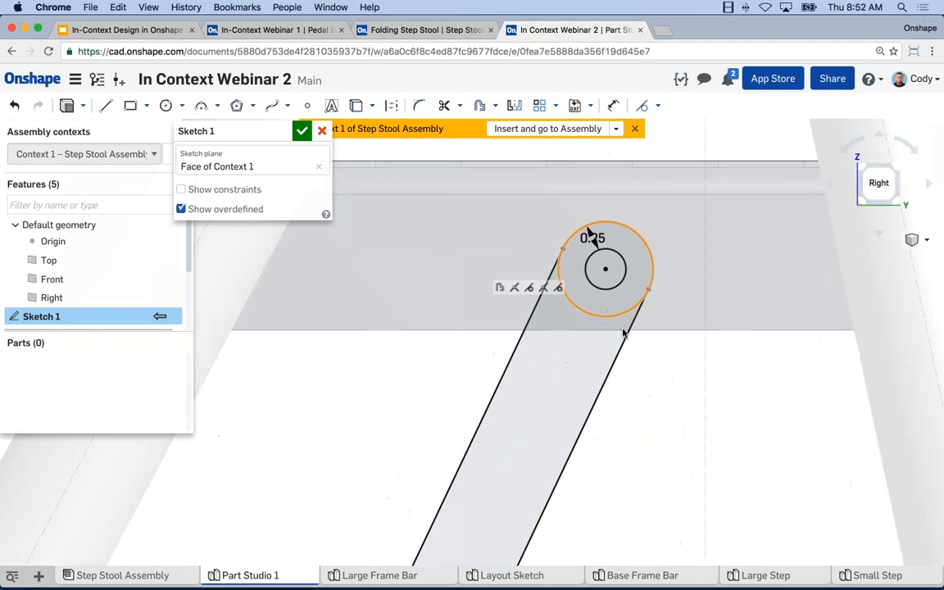
scroll(635, 352, "down", 4)
middle_click_drag(650, 507, 613, 389)
scroll(573, 423, "down", 3)
mouse_move(607, 515)
middle_mouse_down()
mouse_move(602, 459)
mouse_move(571, 357)
middle_mouse_up()
scroll(602, 457, "down", 5)
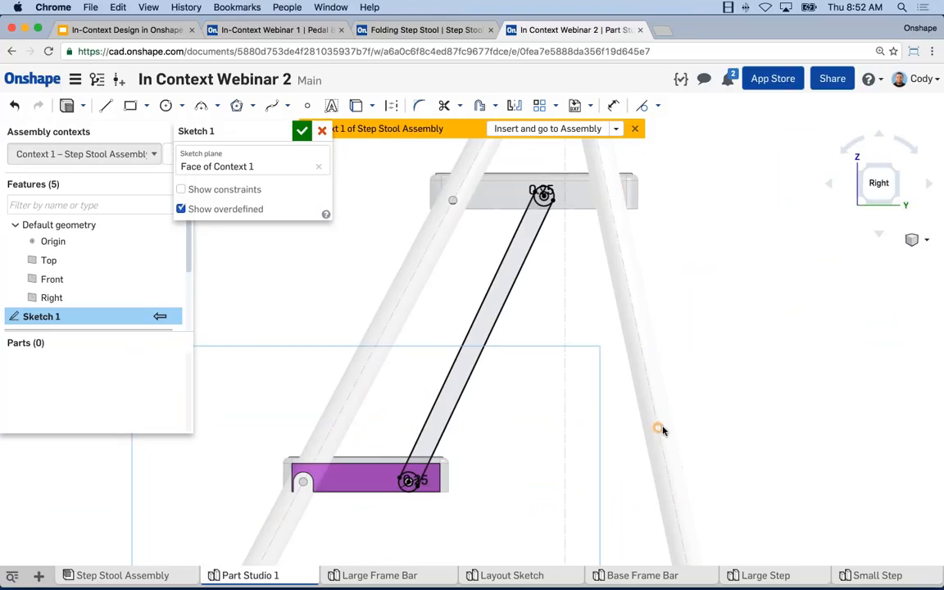
Offset the hole edge on the rear frame bar outward by 0.25 in.
left_click(660, 429)
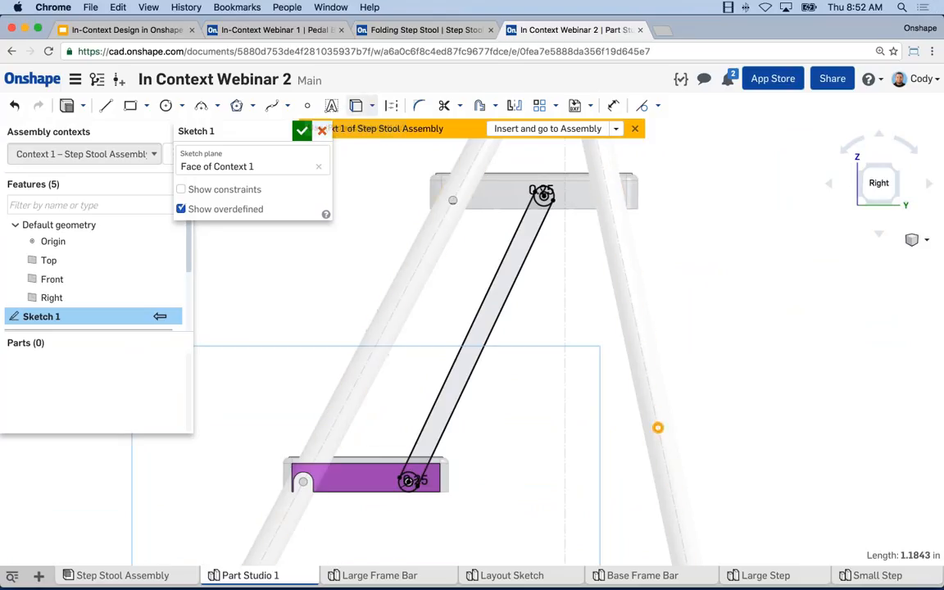
middle_click_drag(655, 292, 657, 261)
key("o")
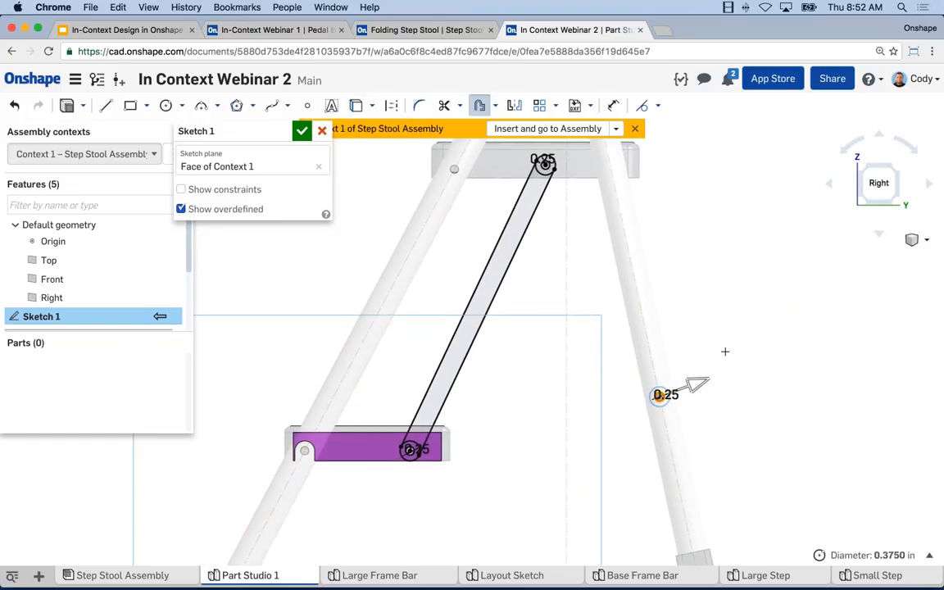
left_click(687, 385)
key("Return")
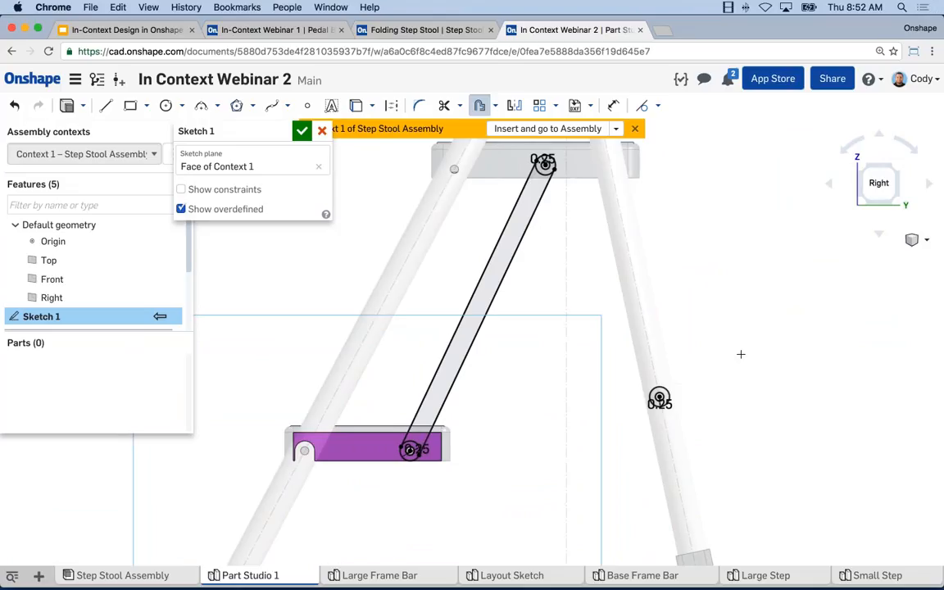
Draw a line about 9.28 in long from the upper side of the frame bar offset circle, perpendicular to the link's front line.
key("l")
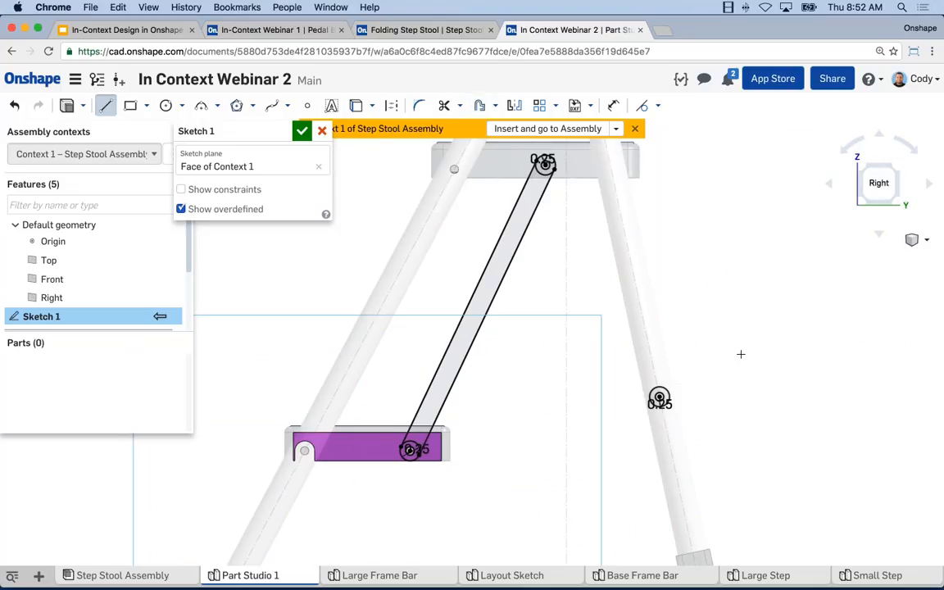
left_click(661, 394)
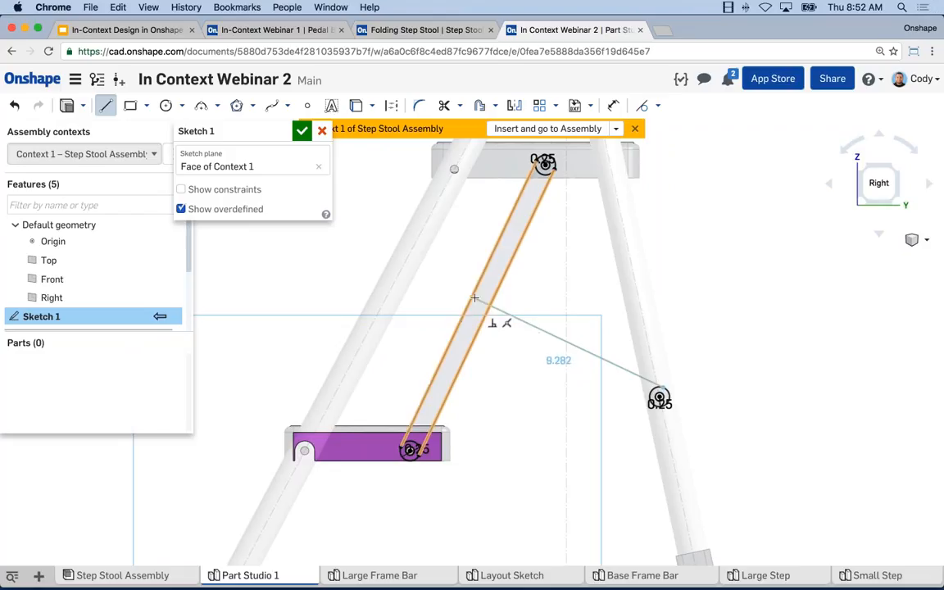
left_click(475, 298)
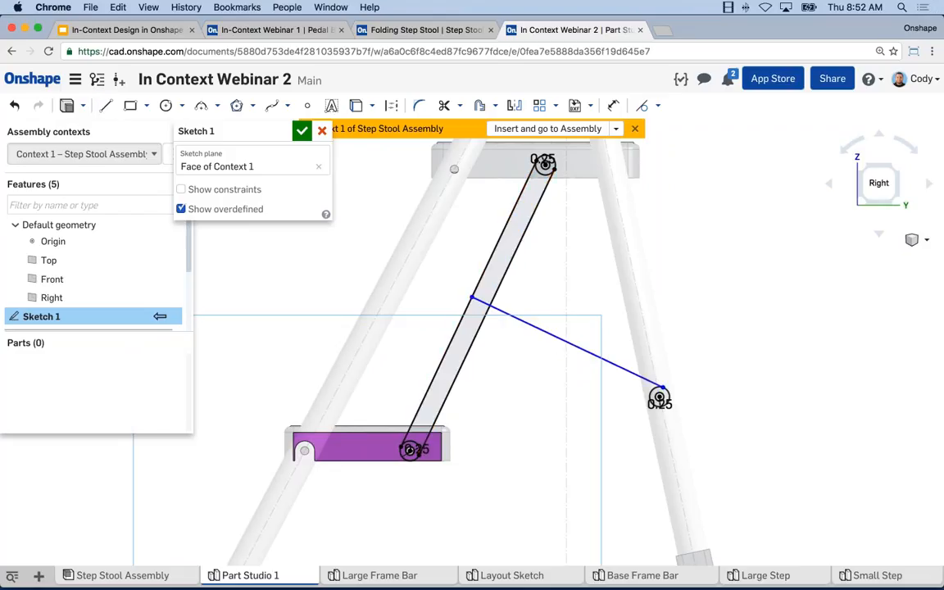
Draw a second line from the lower side of the frame bar offset circle, perpendicular to the link's front line.
scroll(668, 414, "up", 2)
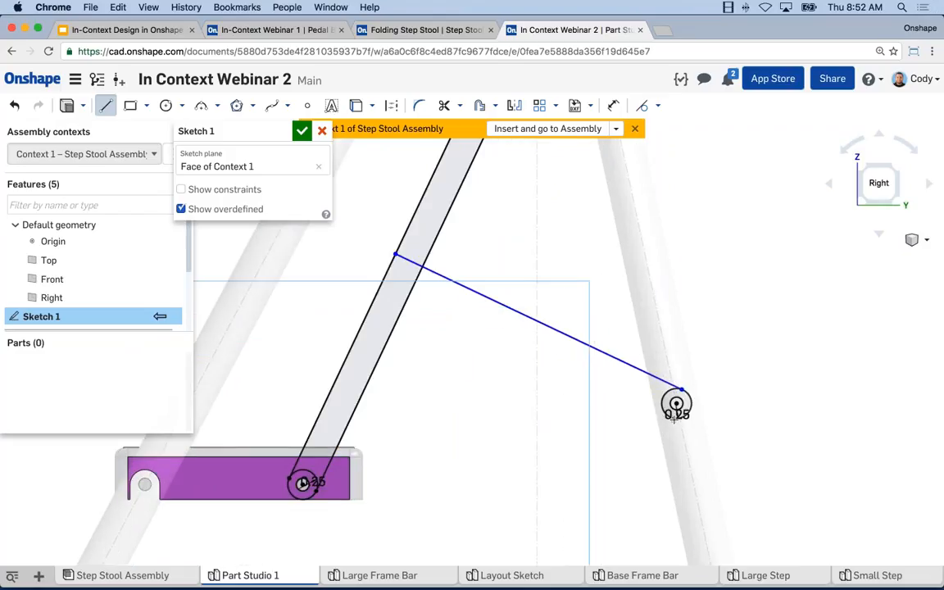
scroll(676, 410, "up", 3)
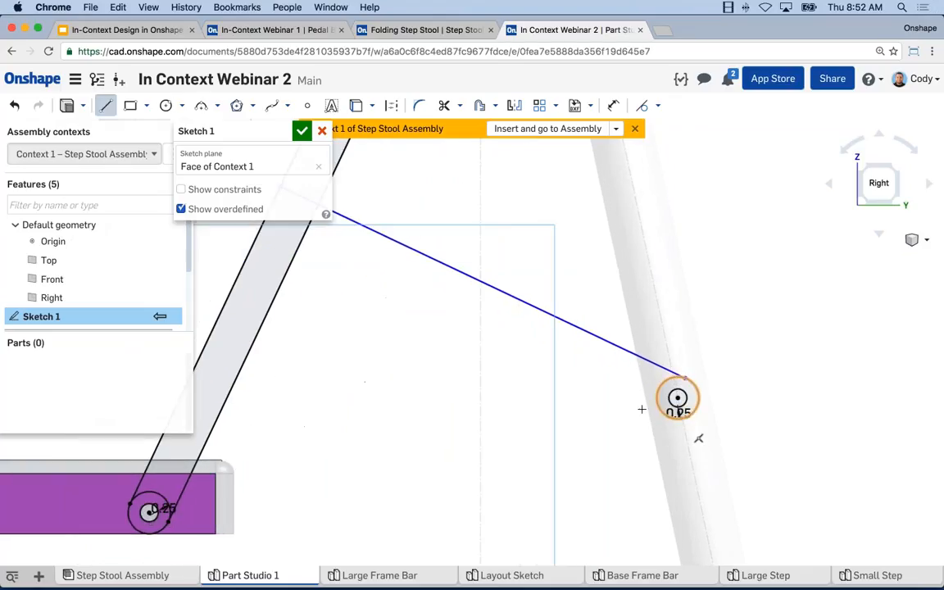
left_click(678, 399)
middle_click_drag(440, 321, 531, 348)
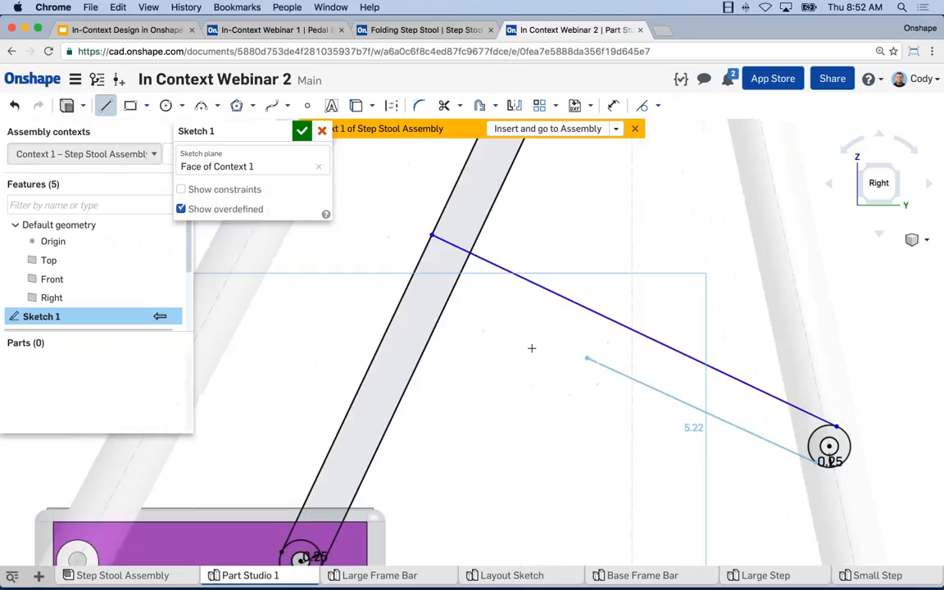
left_click(415, 274)
key("Escape")
Constrain both cross-arm lines tangent to the offset circle around the frame bar hole.
middle_click_drag(774, 443, 708, 417)
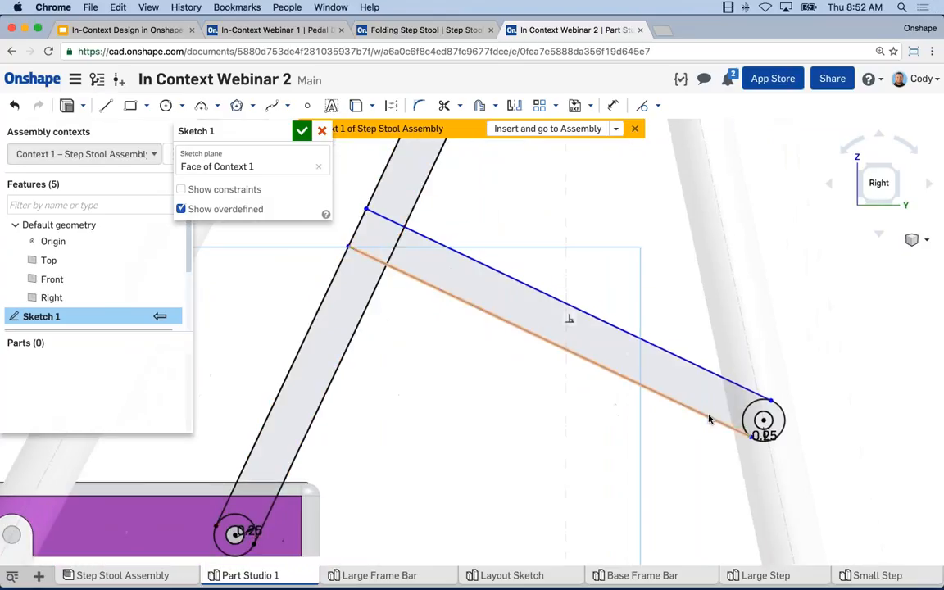
left_click(710, 418)
left_click(743, 416)
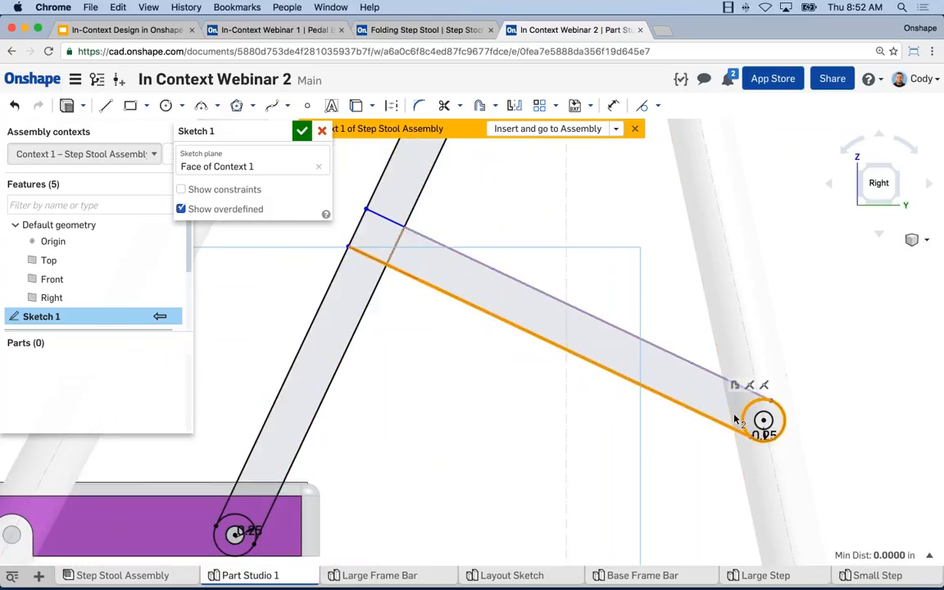
key("t")
left_click(643, 342)
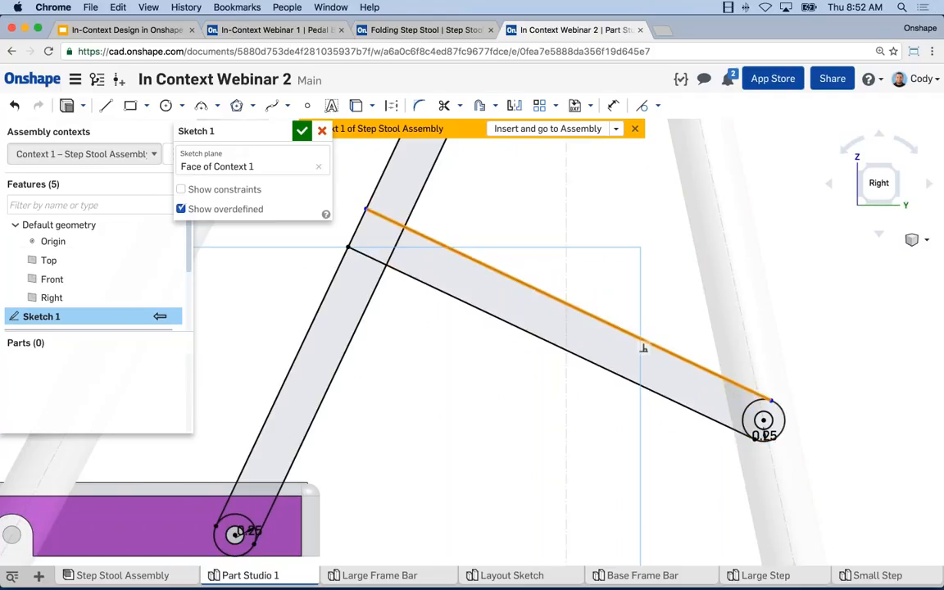
left_click(769, 401)
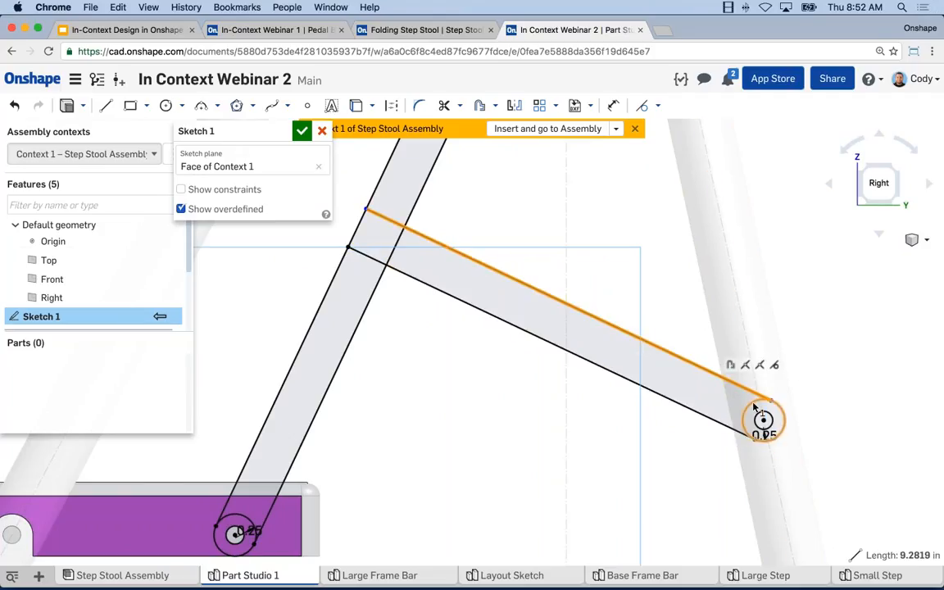
key("t")
Draw a construction centerline from the Small Step hole center to the Large Step hole center.
scroll(865, 404, "down", 3)
middle_click_drag(797, 394, 721, 381)
scroll(520, 312, "up", 3)
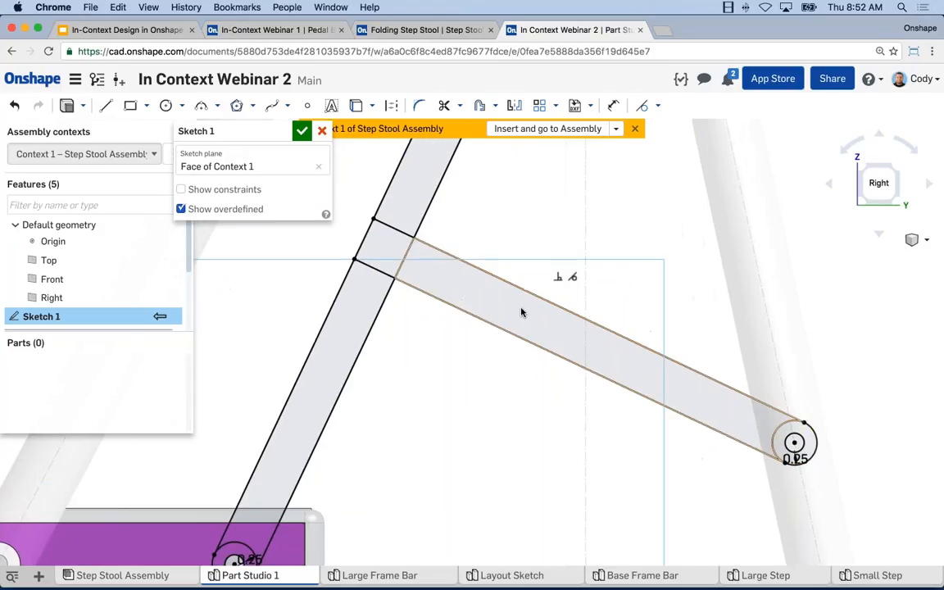
middle_click_drag(520, 313, 524, 358)
scroll(493, 384, "down", 1)
middle_click_drag(455, 373, 468, 386)
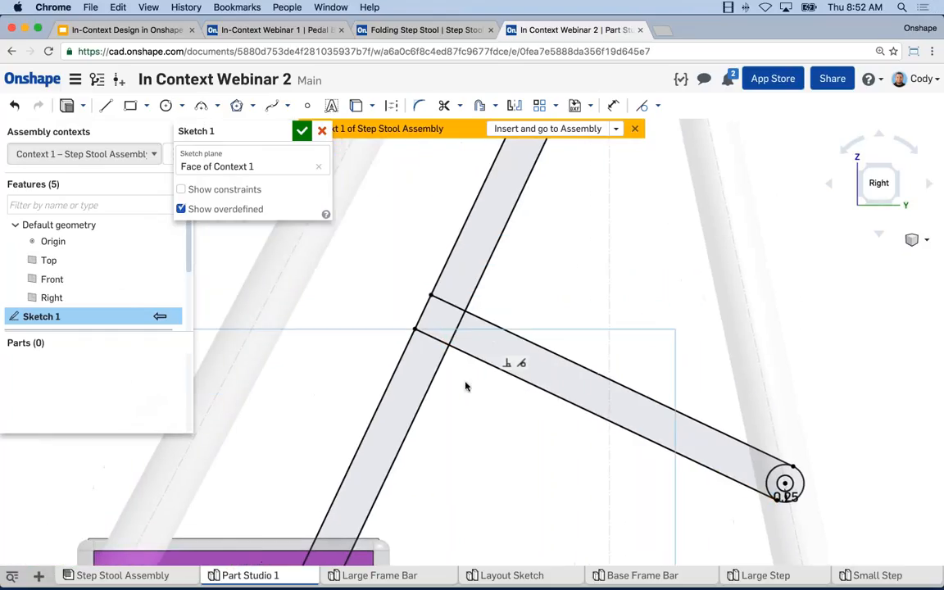
key("c")
key("Escape")
key("l")
key("q")
scroll(505, 353, "down", 2)
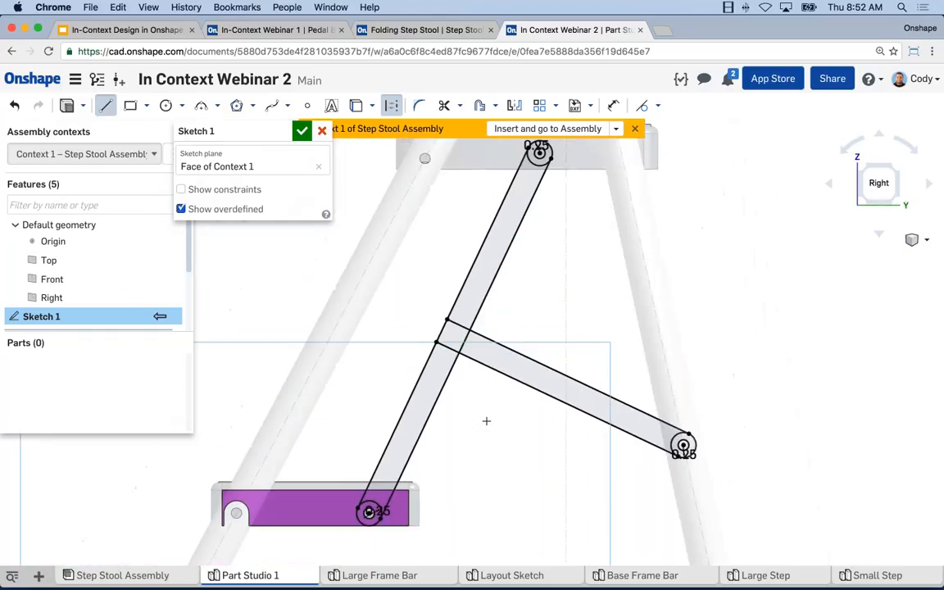
left_click(377, 506)
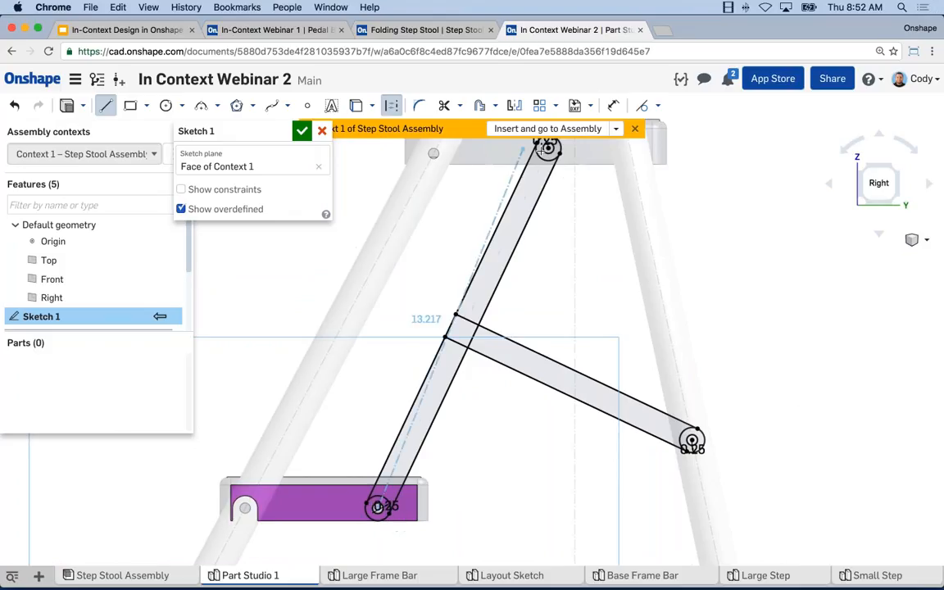
left_click(548, 148)
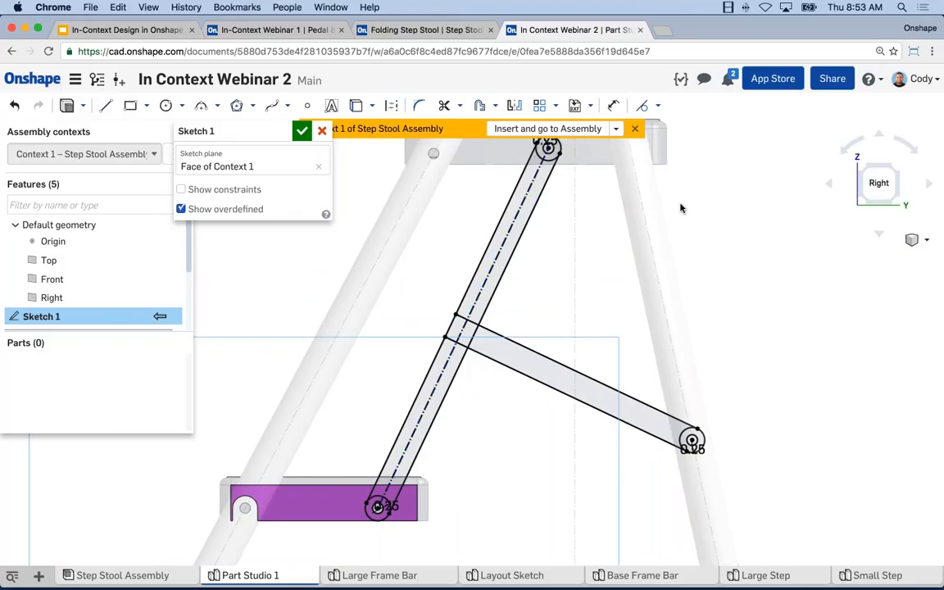
Draw a construction centerline about 9.32 in long from the frame bar hole center to the link's front line, perpendicular to it.
key("q")
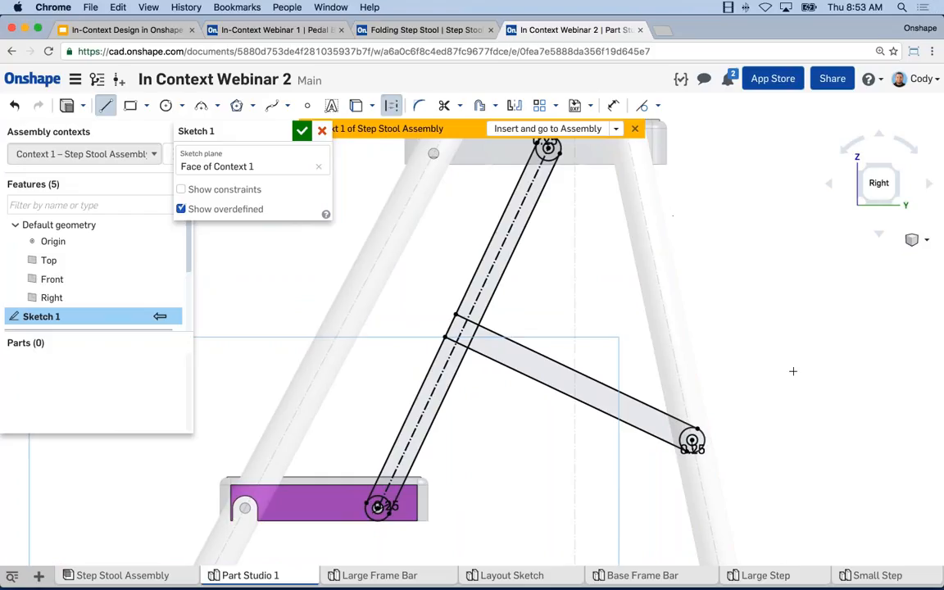
left_click(692, 440)
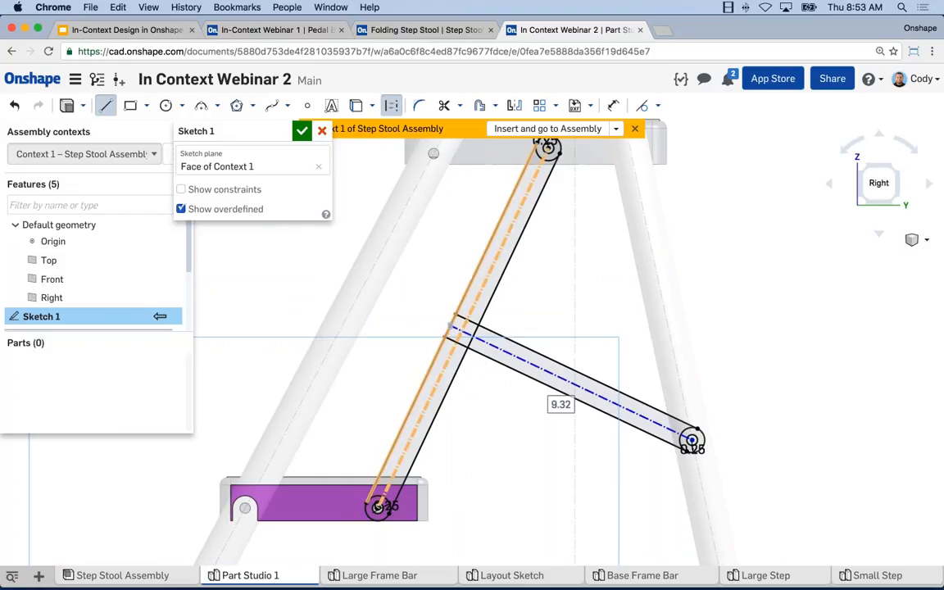
Sketch a circle centered where the two centerlines cross and dimension its diameter to 0.375 in.
scroll(452, 331, "up", 5)
key("c")
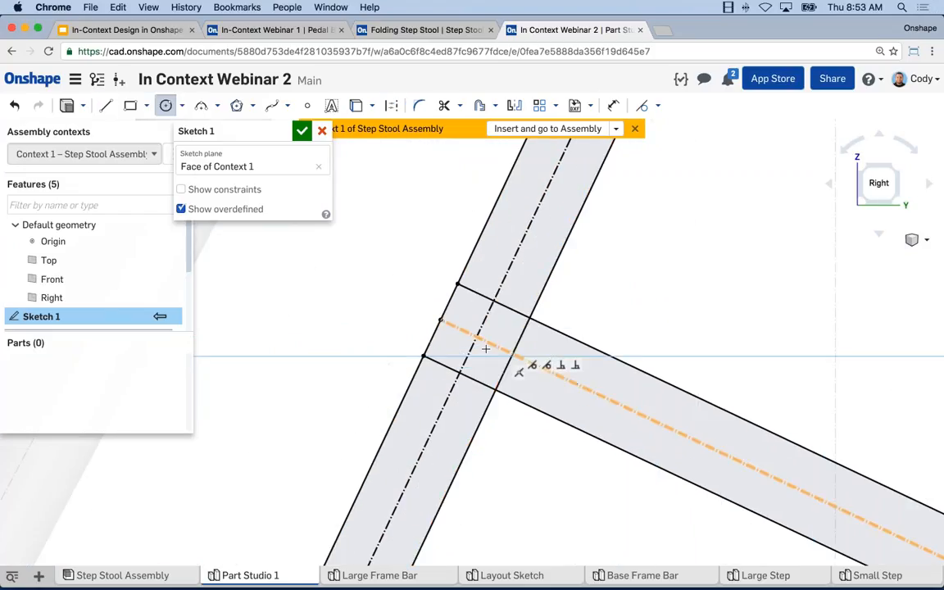
middle_click_drag(490, 348, 520, 360)
left_click(507, 348)
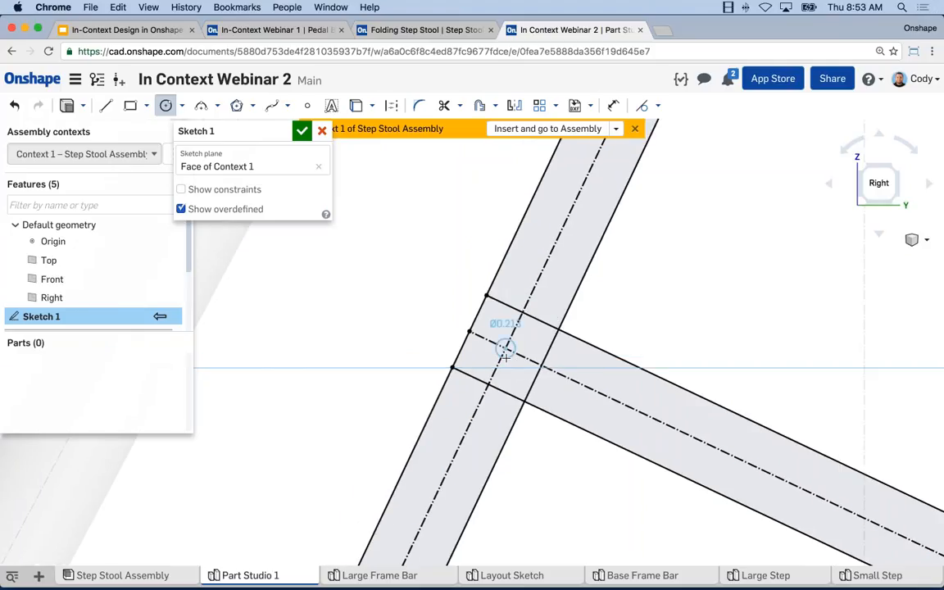
left_click(510, 359)
key("d")
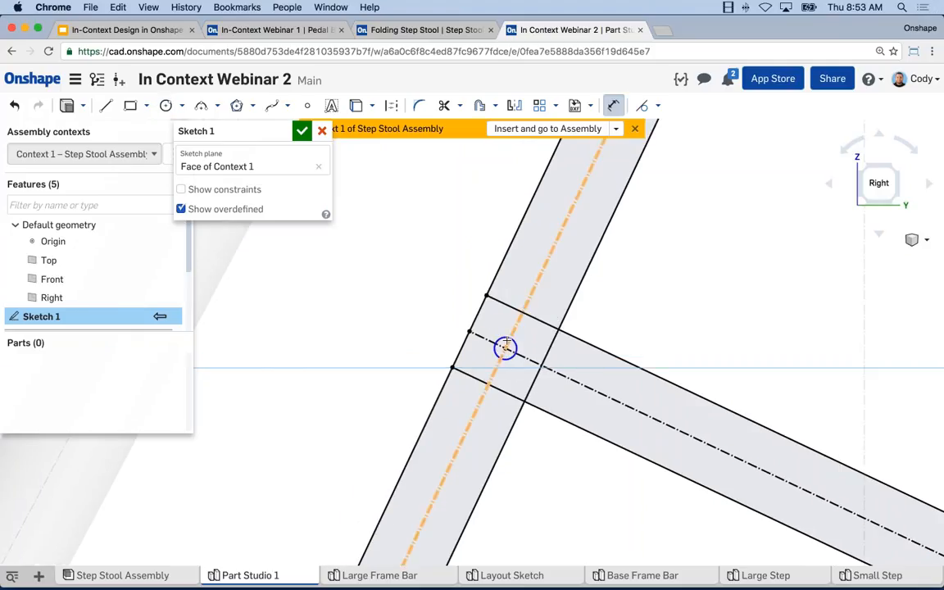
left_click(506, 348)
left_click(427, 265)
type("0.375")
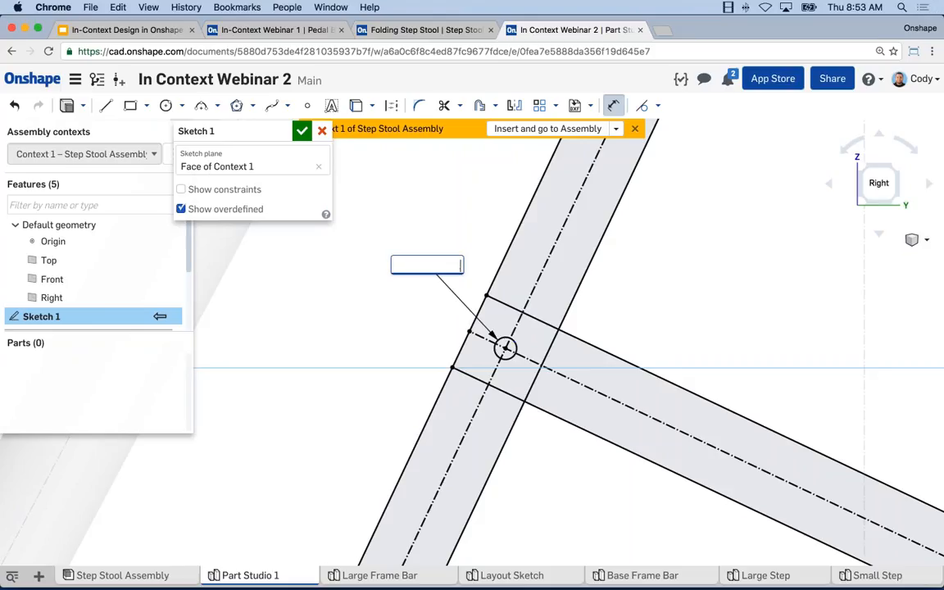
key("Return")
key("Escape")
Offset the 0.375 in circle at the centerline crossing outward by 0.25 in.
scroll(480, 326, "down", 2)
middle_click_drag(480, 326, 441, 340)
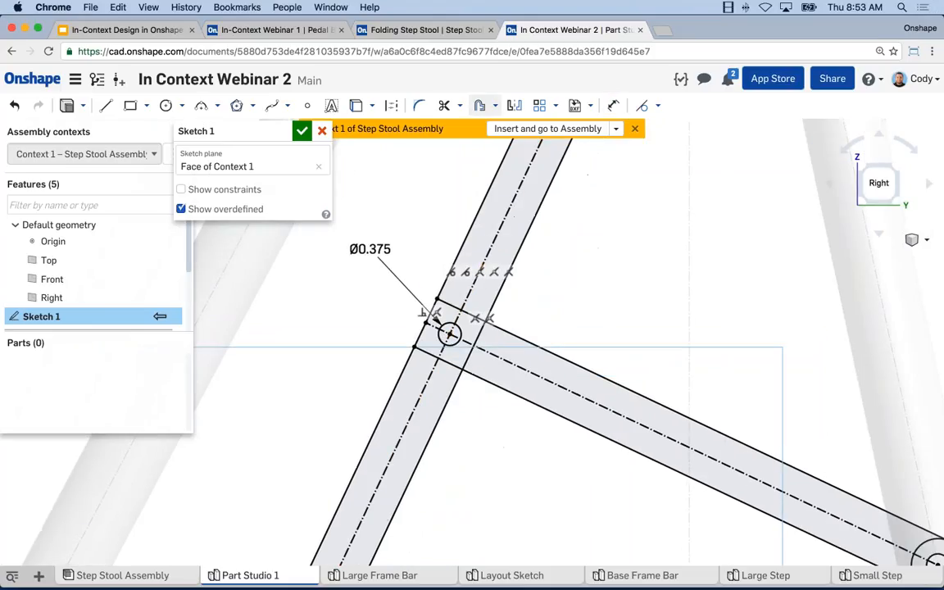
left_click(479, 105)
left_click(461, 330)
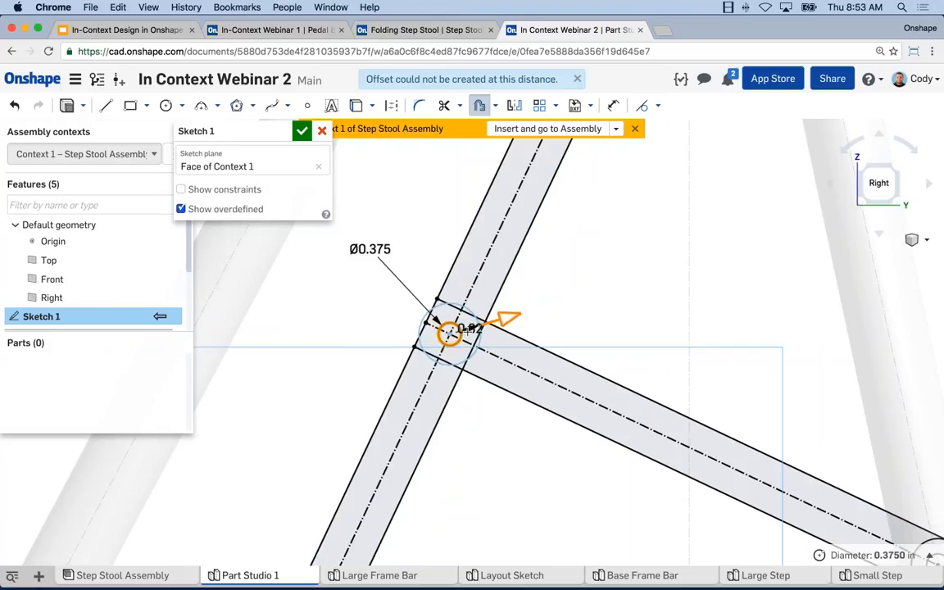
left_click(458, 329)
type(".25")
key("Return")
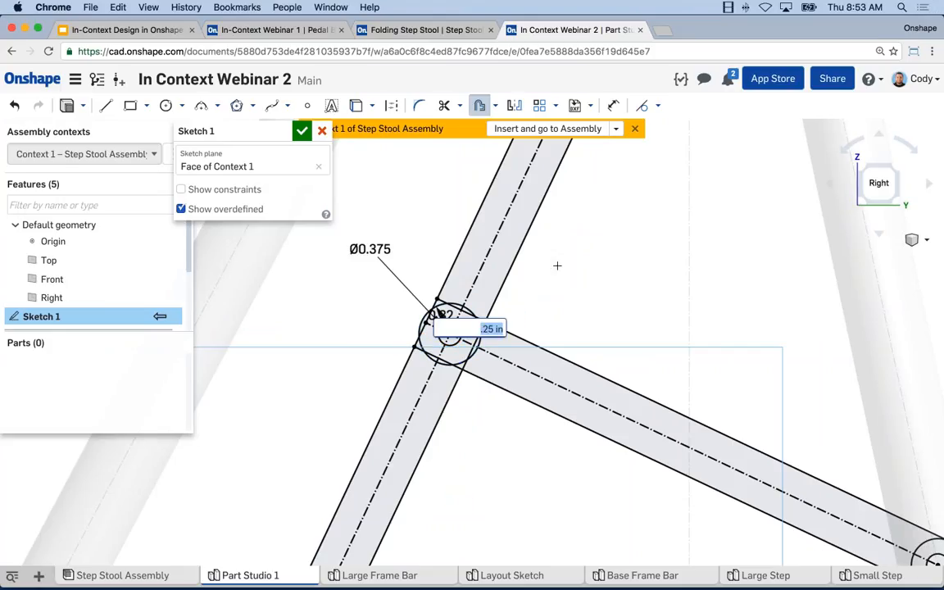
key("Escape")
Start a new solid blind extrude from the link sketch and set its depth to 0.125 in.
scroll(646, 292, "down", 3)
scroll(623, 318, "down", 3)
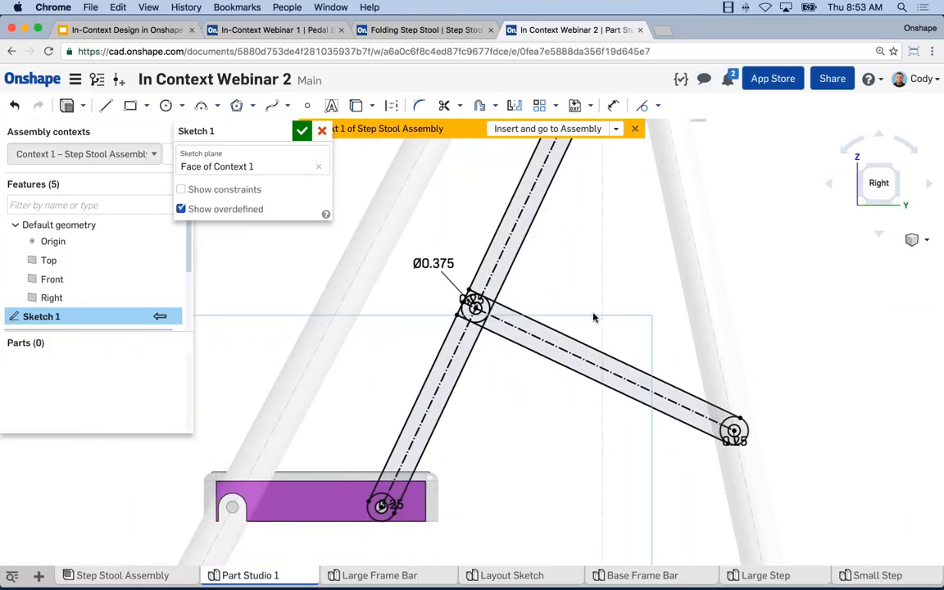
scroll(594, 317, "down", 2)
mouse_move(589, 308)
right_mouse_down()
mouse_move(602, 323)
mouse_move(611, 248)
mouse_move(614, 279)
right_mouse_up()
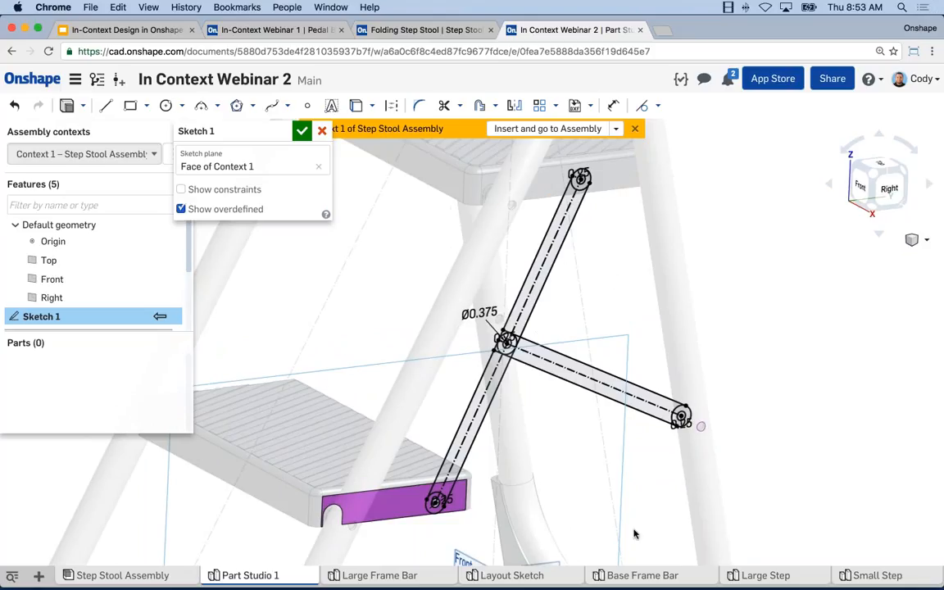
scroll(632, 468, "down", 4)
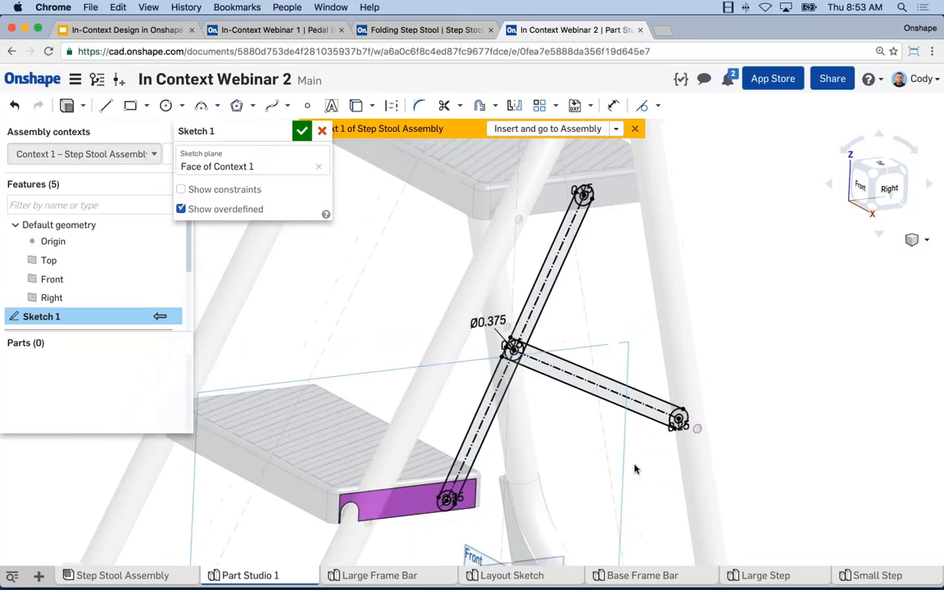
scroll(621, 461, "down", 3)
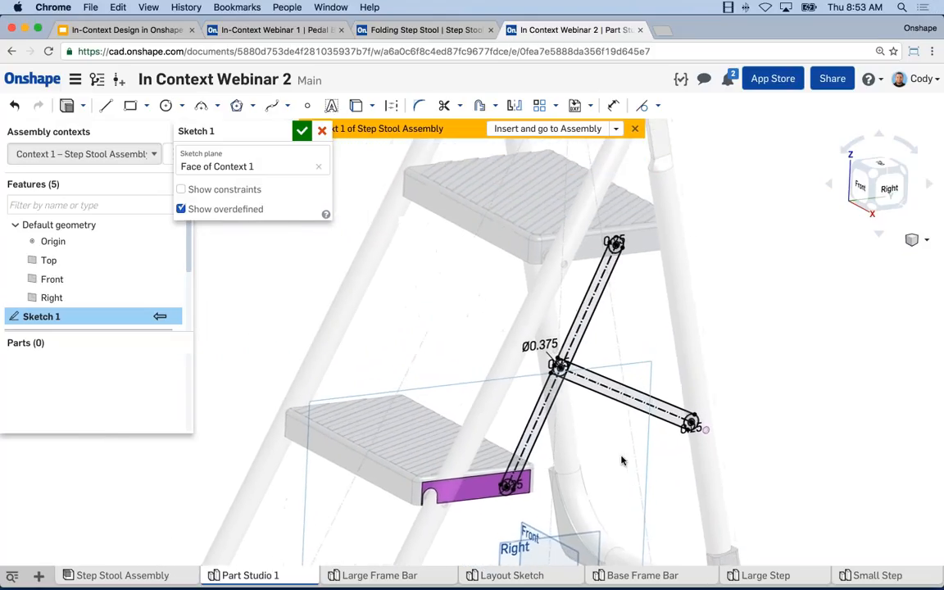
middle_click_drag(628, 460, 682, 463)
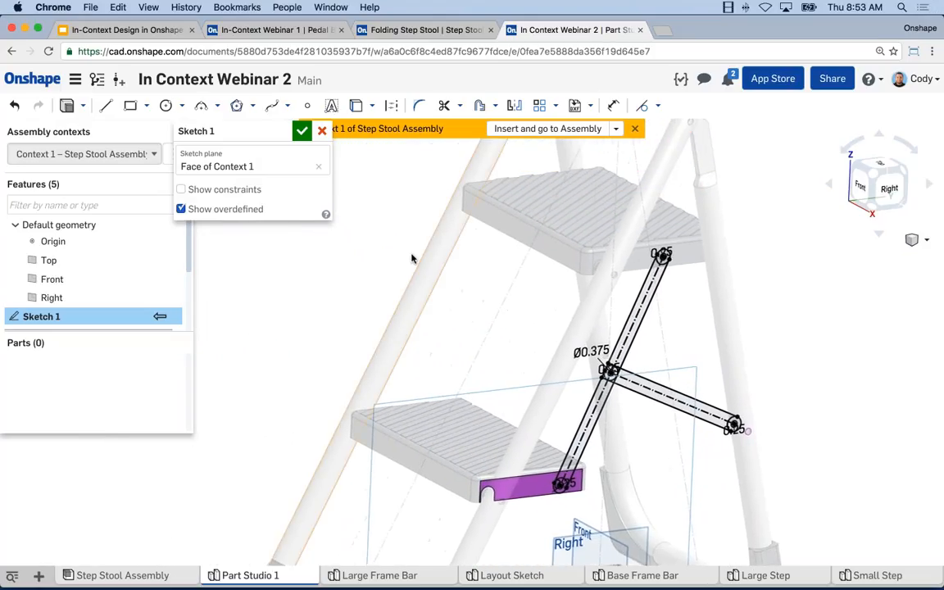
left_click(68, 104)
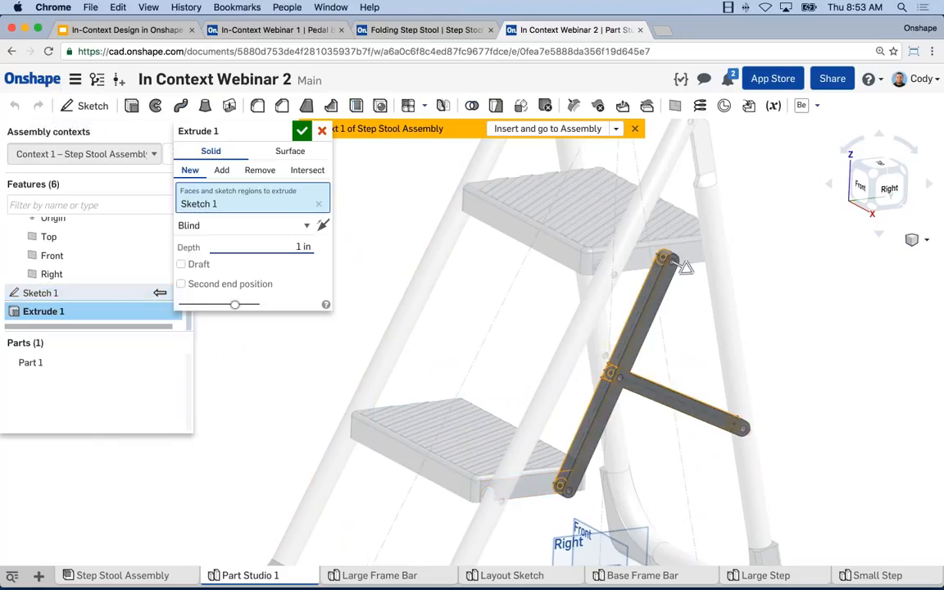
left_click_drag(298, 250, 326, 245)
type(".125")
Replace the whole-sketch selection in the extrude with only the long link's lower end ring and lower bar regions.
left_click(317, 208)
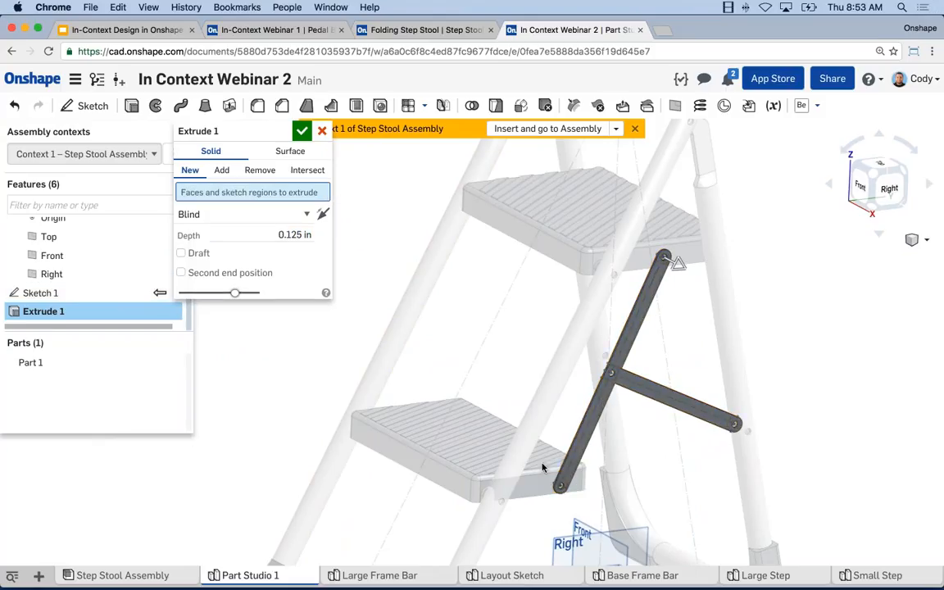
scroll(553, 484, "up", 5)
left_click(545, 482)
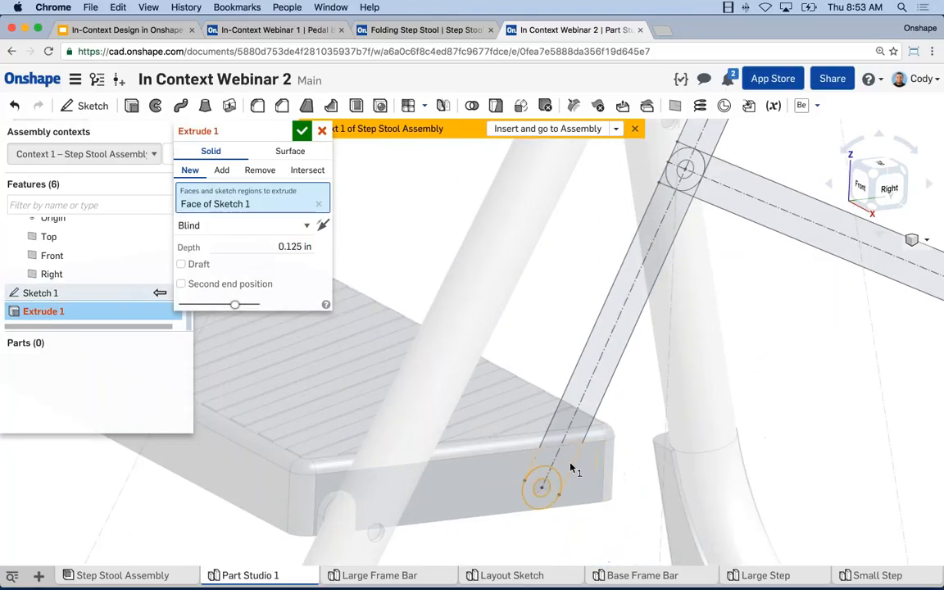
left_click(544, 491)
left_click(602, 392)
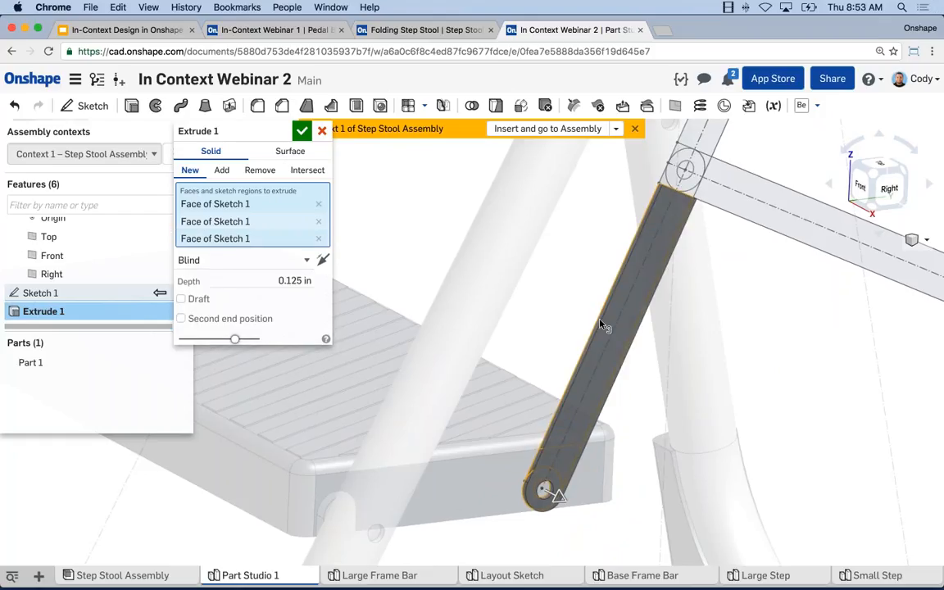
Add the sketch regions around the long link's middle hole and its upper bar section to the extrude.
scroll(648, 211, "up", 5)
left_click(668, 272)
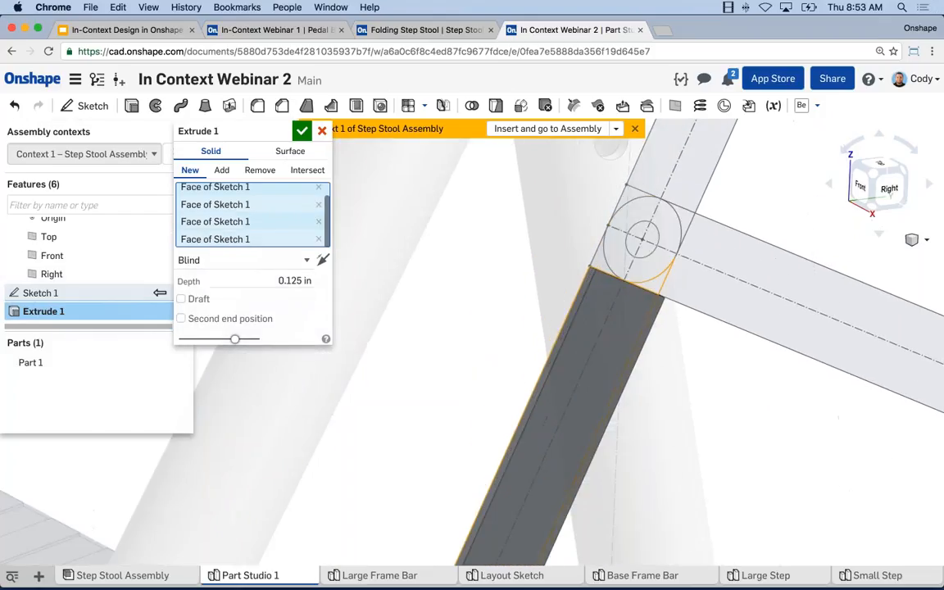
left_click(601, 265)
left_click(654, 269)
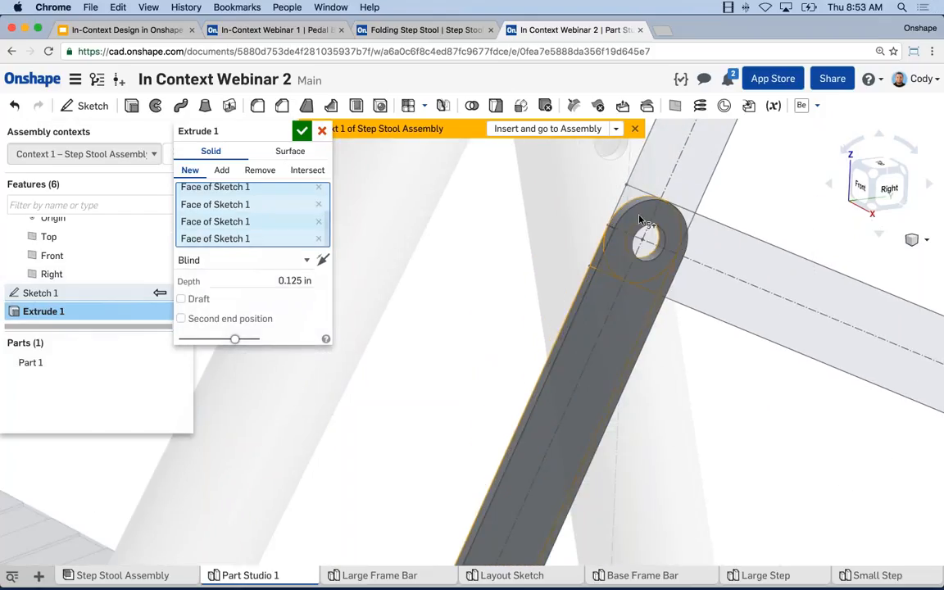
left_click(664, 205)
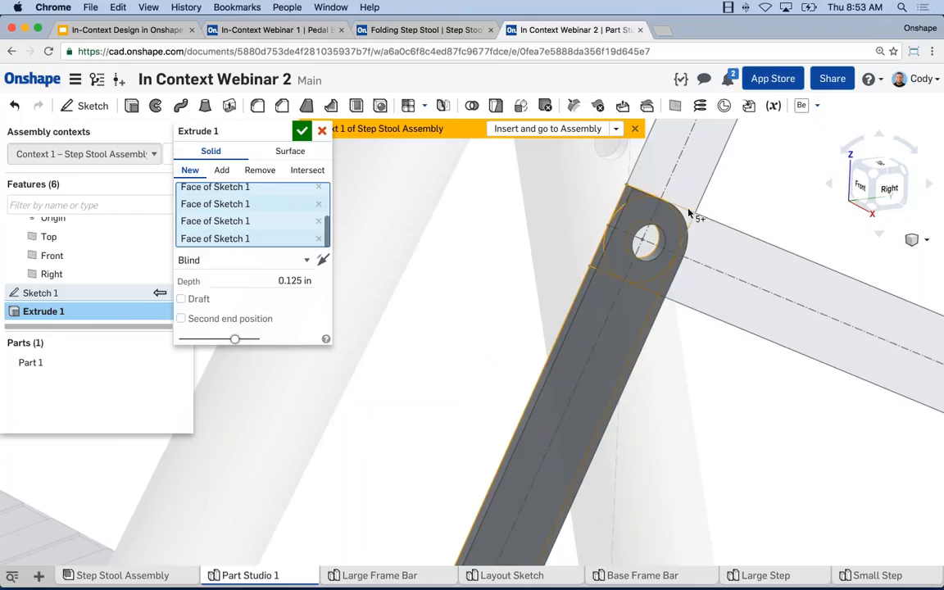
left_click(687, 210)
left_click(707, 182)
Add the long link's upper end ring to the selection and finish its 0.125 in extrude.
scroll(714, 187, "down", 3)
middle_click_drag(709, 238, 636, 339)
scroll(636, 340, "down", 3)
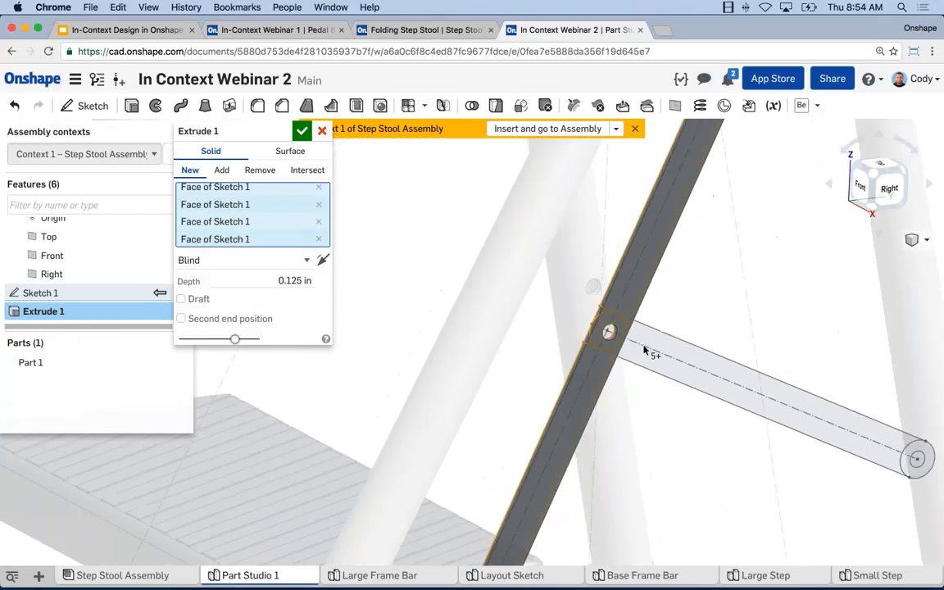
middle_click_drag(711, 164, 572, 378)
left_click(613, 258)
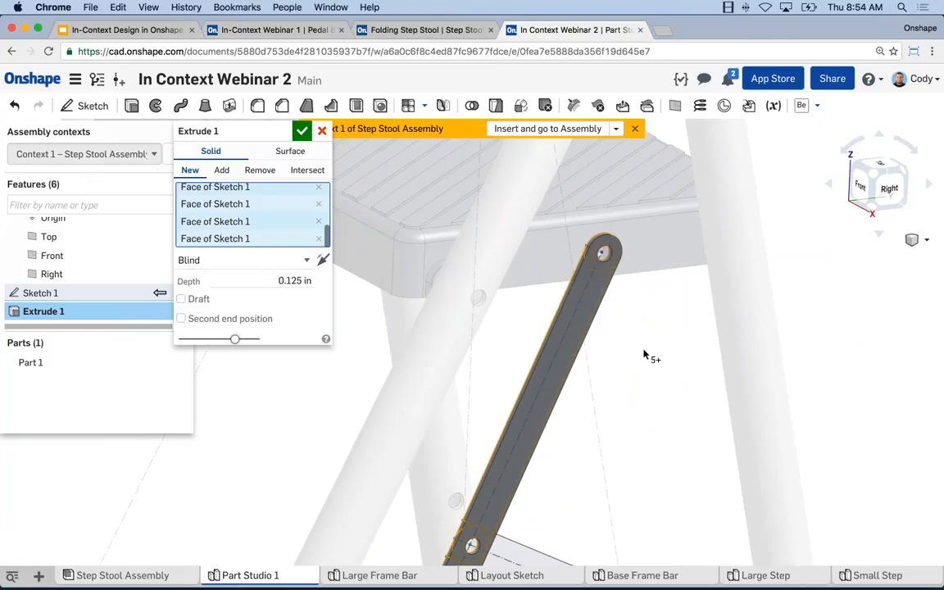
scroll(646, 354, "down", 3)
middle_click_drag(661, 336, 660, 246)
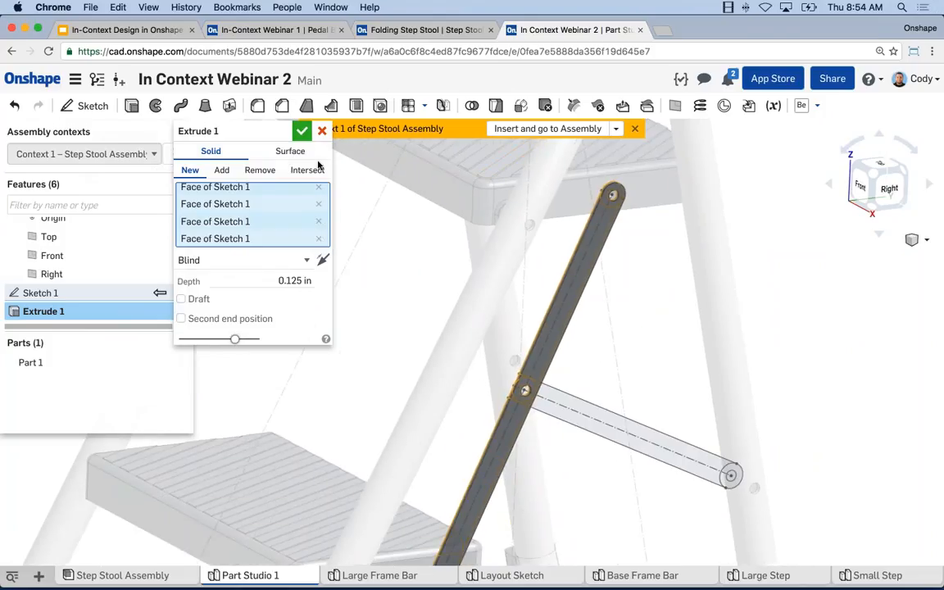
left_click(323, 132)
Show the link sketch again so its regions can be reused for the short link.
scroll(661, 396, "down", 3)
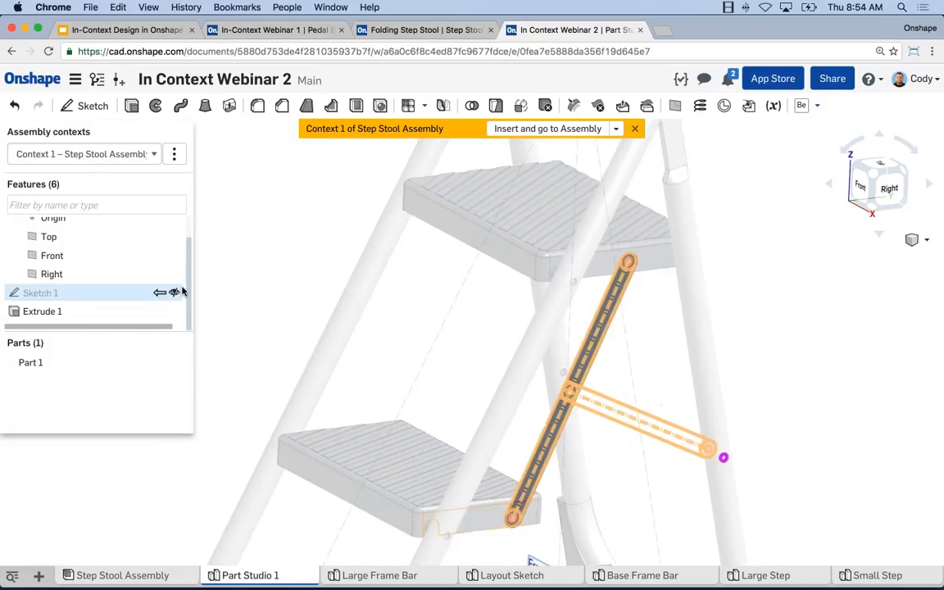
left_click(177, 293)
scroll(291, 262, "down", 1)
middle_click_drag(290, 238, 312, 245)
Start a second solid extrude from the short link's bar and outer end ring regions.
left_click(131, 105)
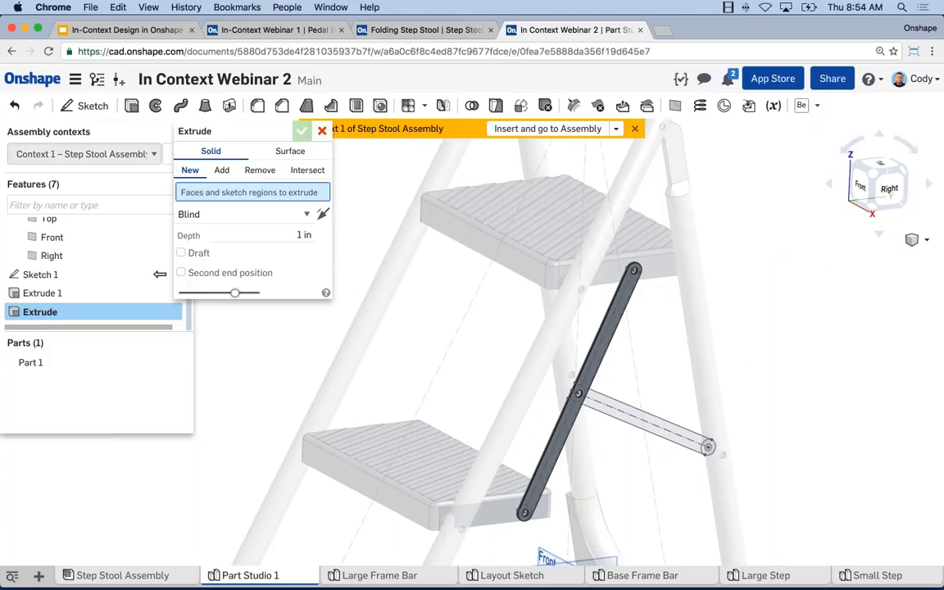
right_click_drag(697, 387, 607, 396)
scroll(509, 437, "up", 5)
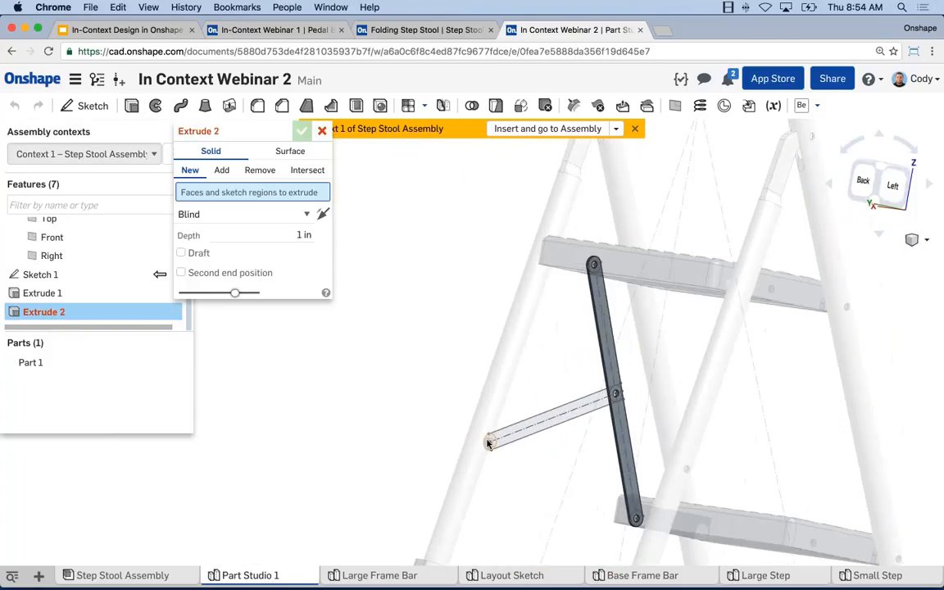
left_click(506, 435)
left_click(499, 449)
scroll(642, 427, "down", 1)
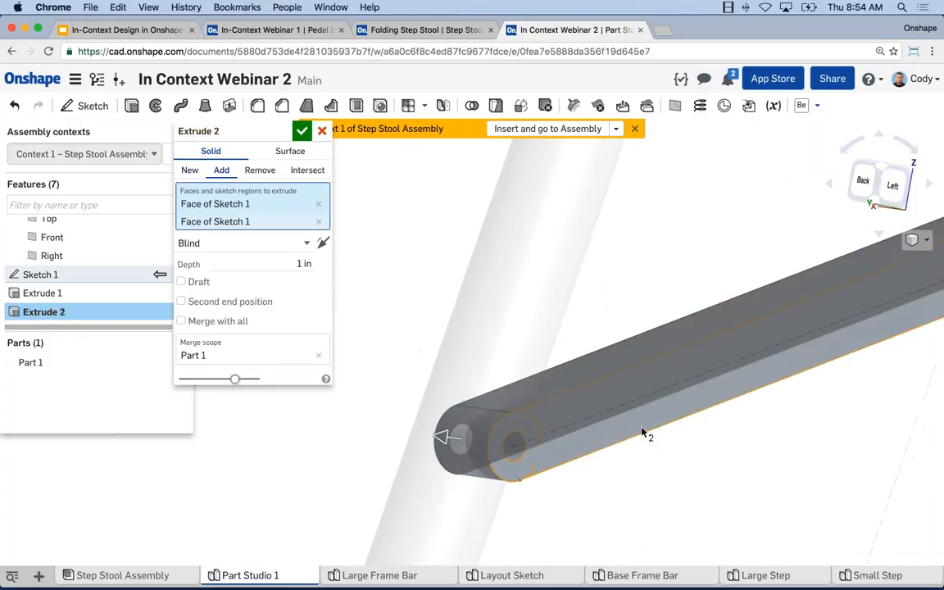
Set the short link's extrude depth to 0.25 in and add a blind second end position of 0.125 in with flipped direction.
middle_click_drag(641, 426, 427, 443)
left_click_drag(281, 259, 362, 257)
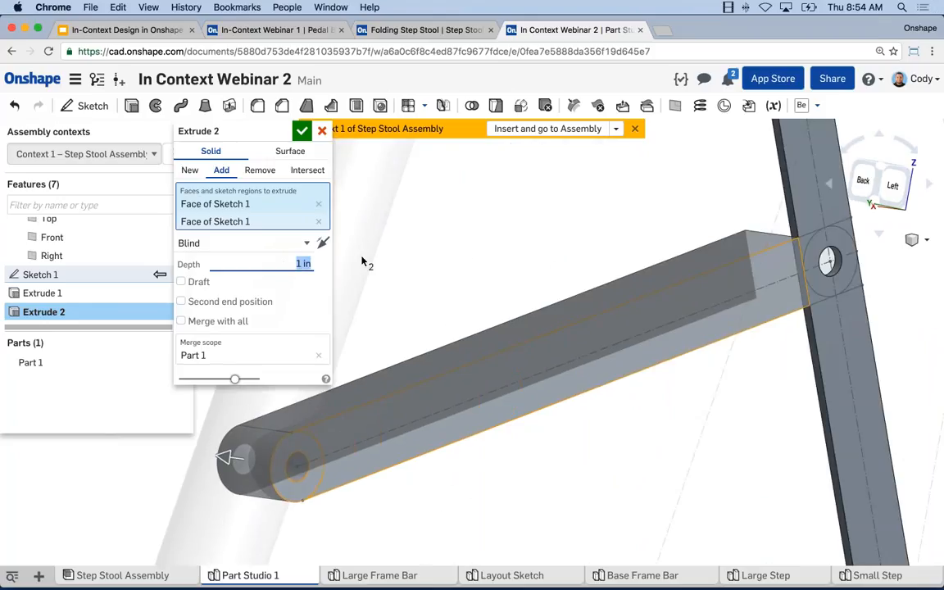
type("0.25")
left_click(181, 301)
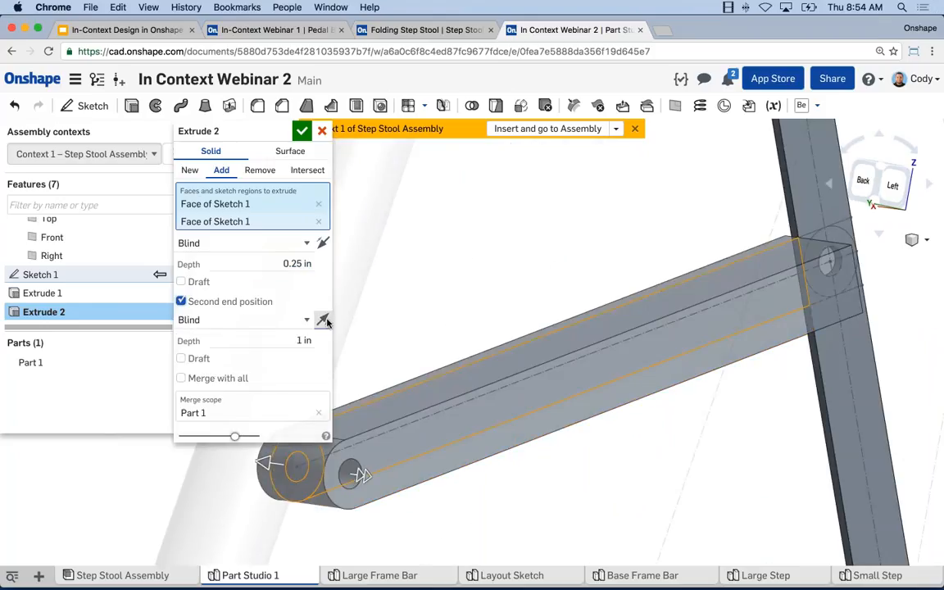
left_click(326, 321)
left_click_drag(287, 341, 367, 347)
type(".12")
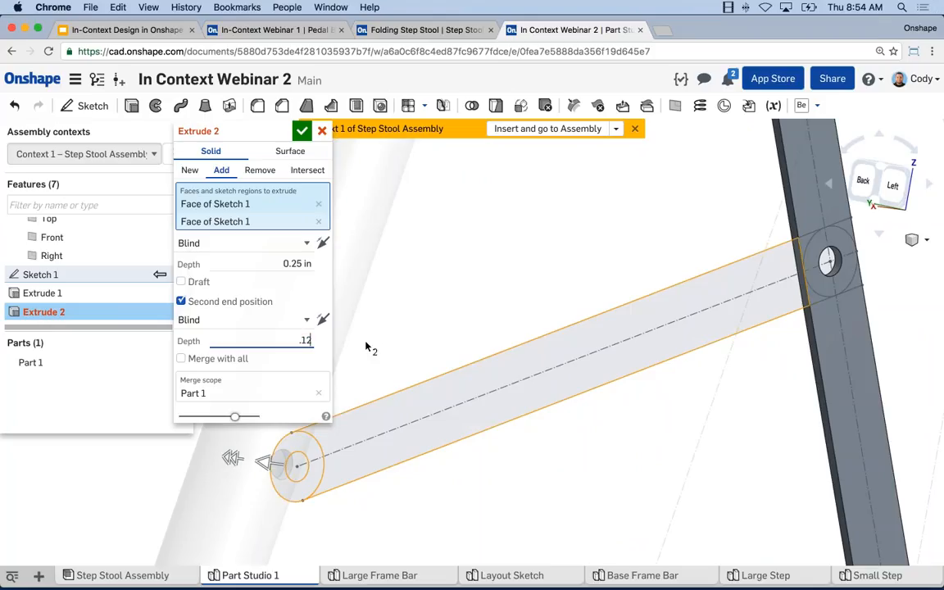
type("5")
key("Return")
right_click_drag(367, 352, 795, 257)
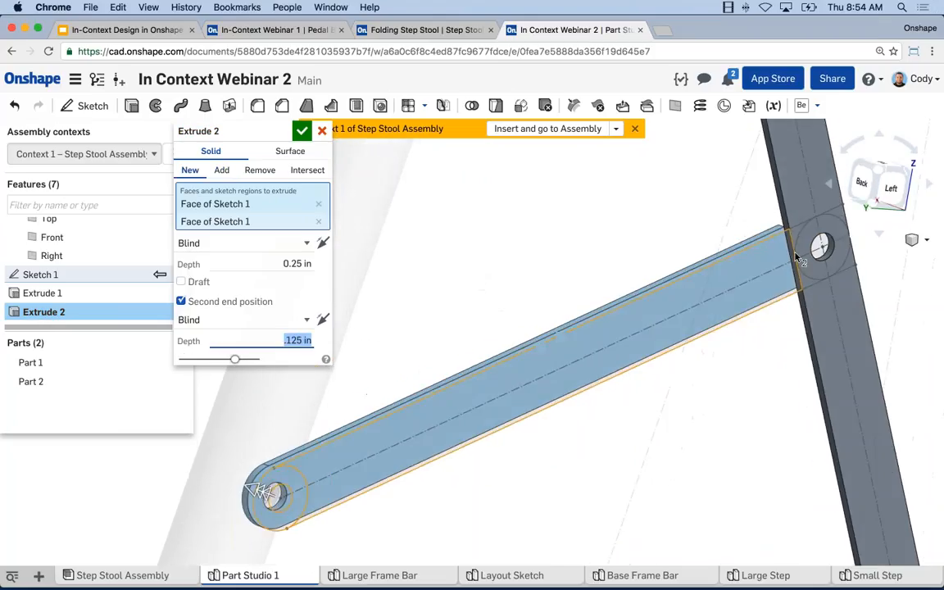
scroll(815, 237, "up", 5)
left_click(745, 218)
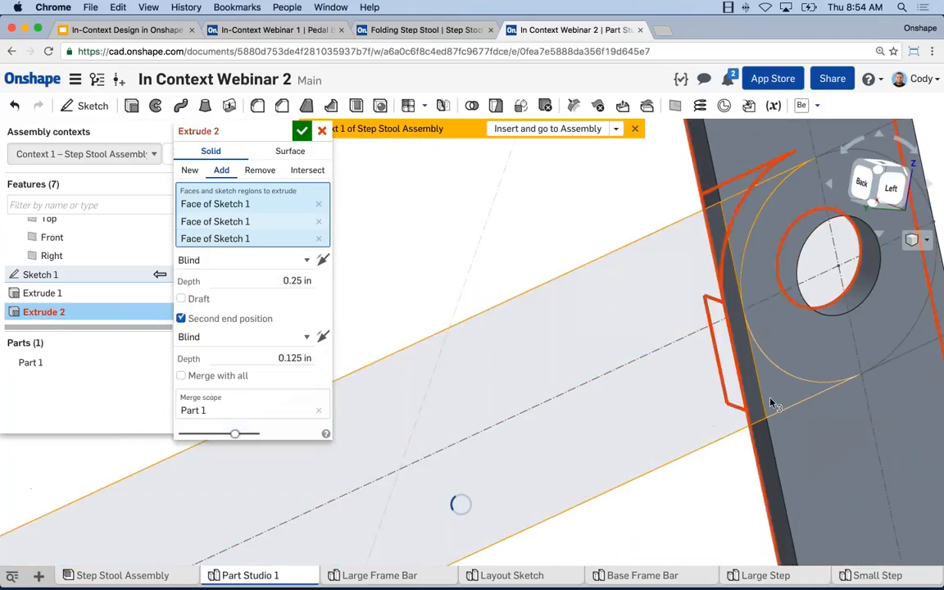
scroll(504, 300, "down", 4)
left_click(319, 239)
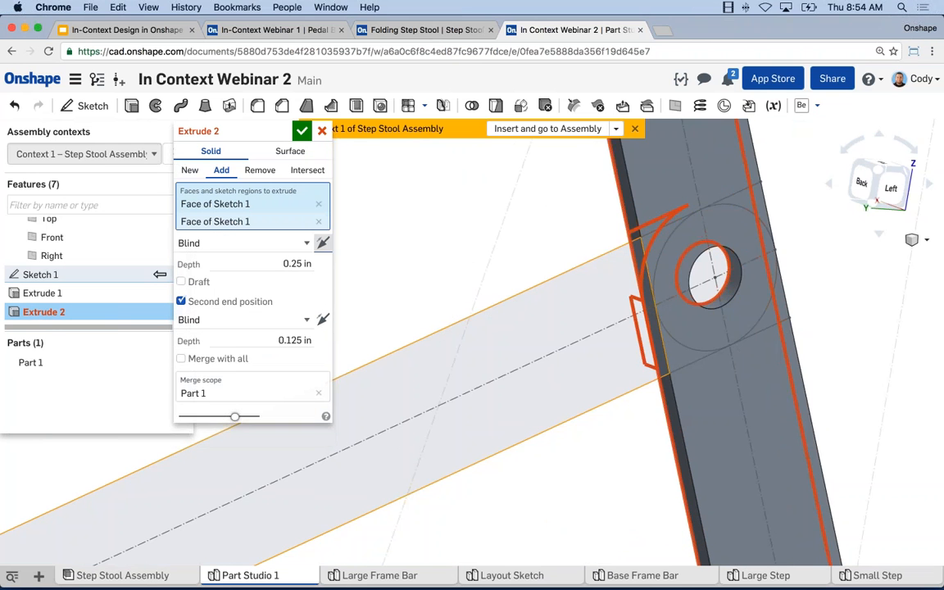
Hide the long link, add the short link's inner end ring and corner regions to the extrude, and finish it.
right_click_drag(557, 280, 574, 308)
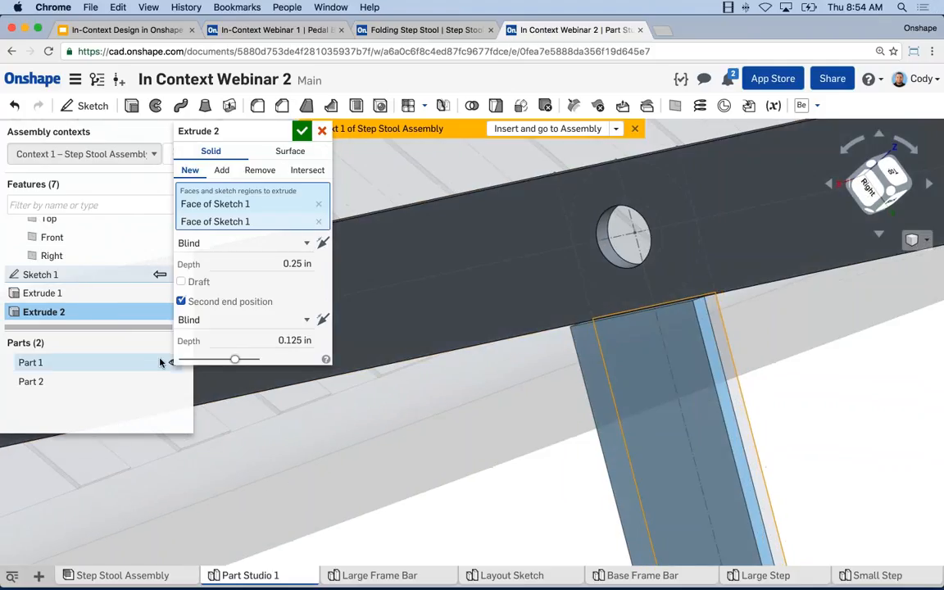
left_click(171, 362)
left_click(627, 254)
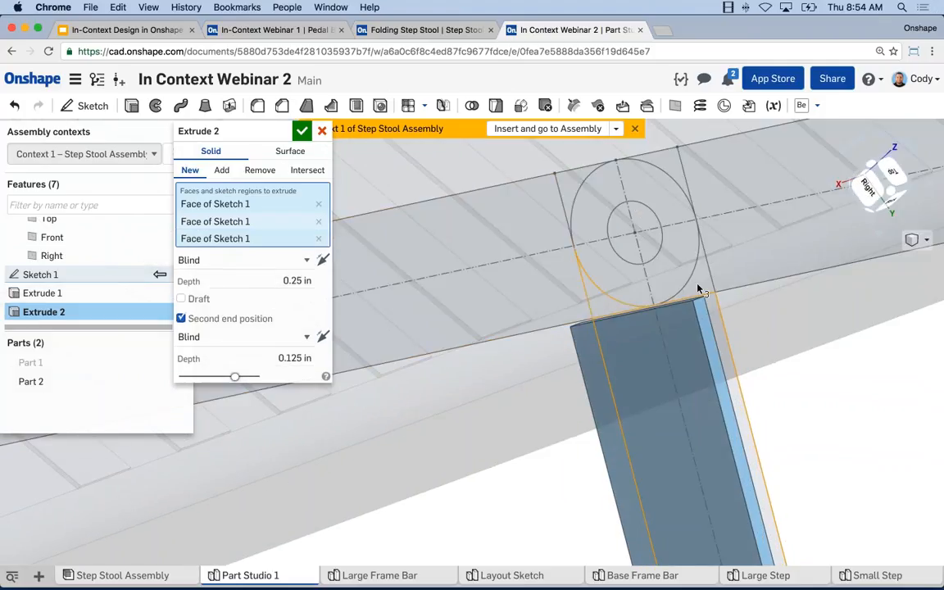
left_click(698, 288)
scroll(672, 332, "down", 5)
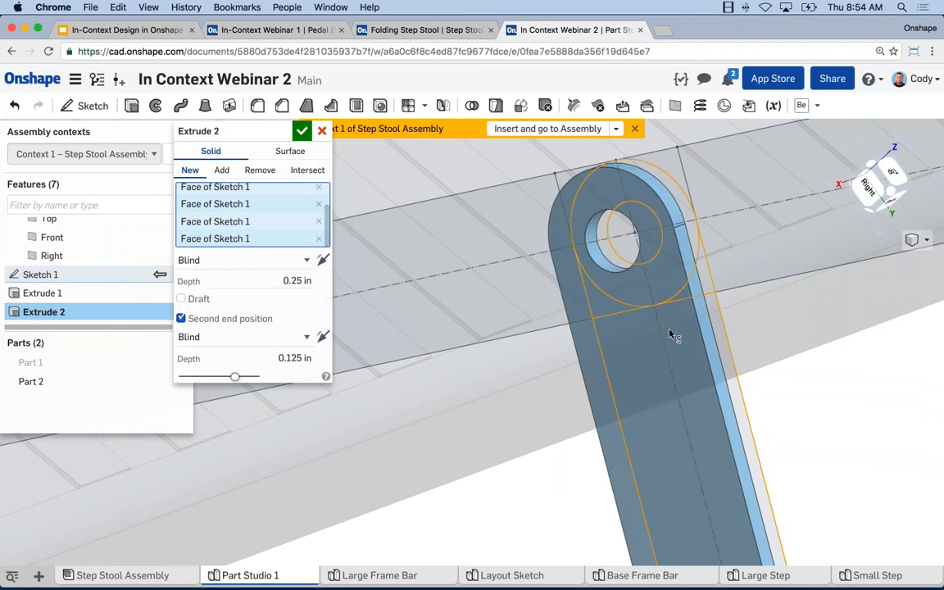
right_click_drag(687, 423, 615, 367)
middle_click_drag(614, 368, 672, 388)
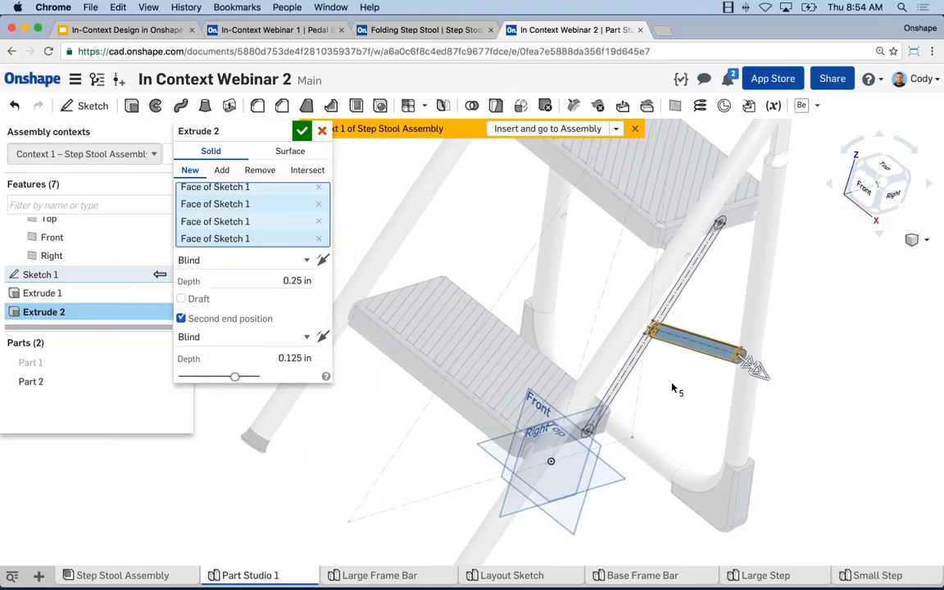
left_click(302, 132)
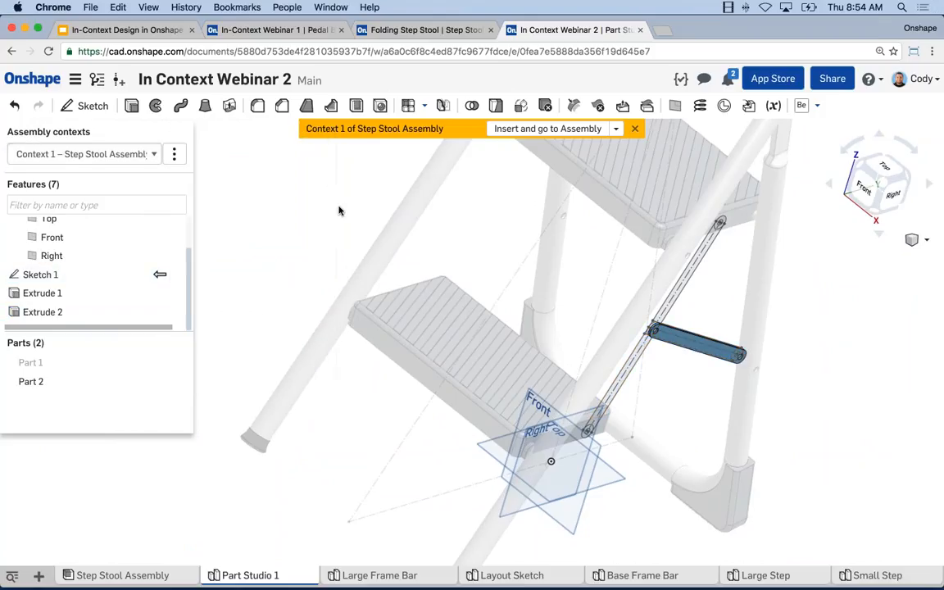
Show the long link again and view both links within the whole step stool.
middle_click_drag(173, 302, 211, 316)
left_click(177, 362)
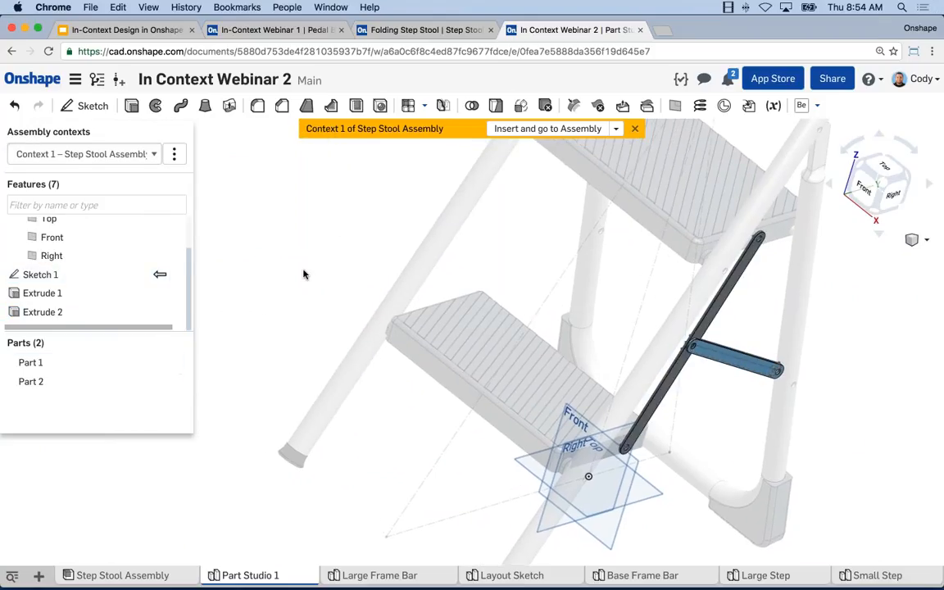
key("shift+4")
key("shift+7")
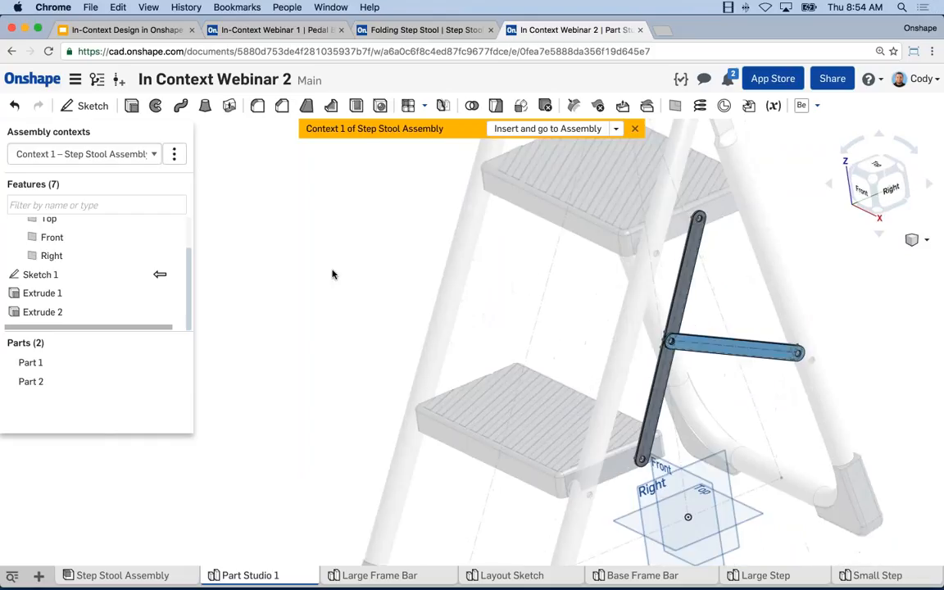
middle_click_drag(337, 297, 390, 319)
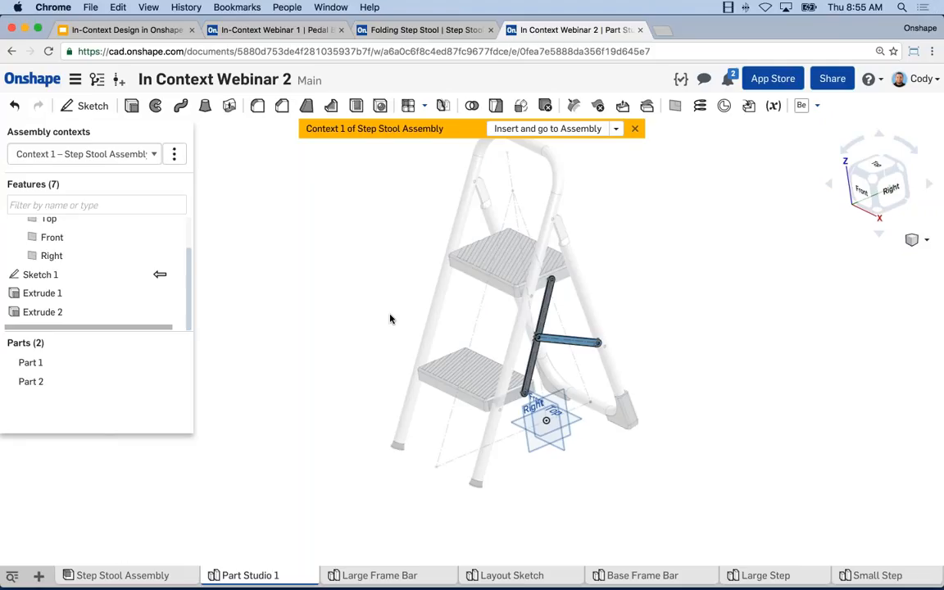
middle_click_drag(434, 308, 446, 332)
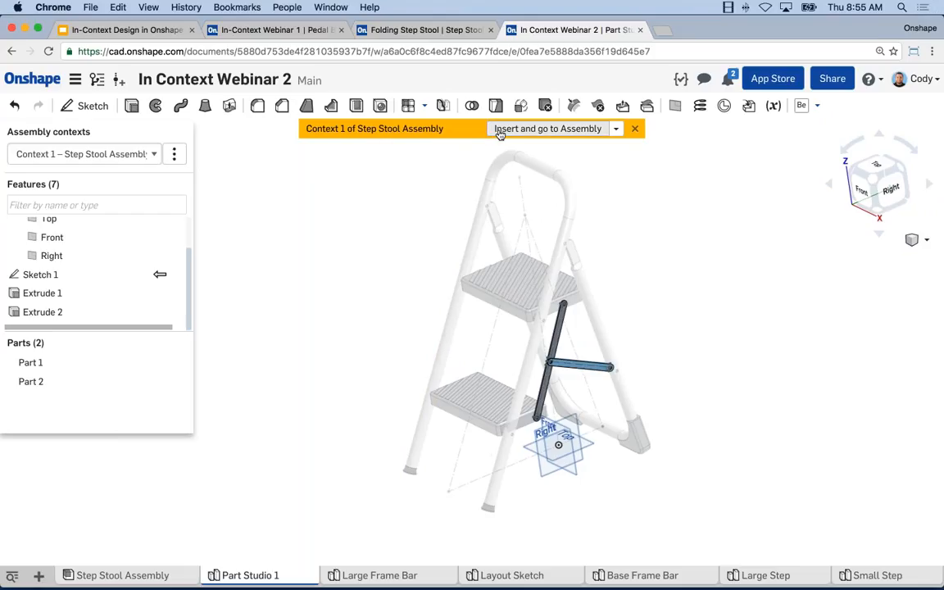
Insert Part 2 and Part 1 from the in-context Part Studio into the Step Stool Assembly and go to that assembly.
left_click(574, 137)
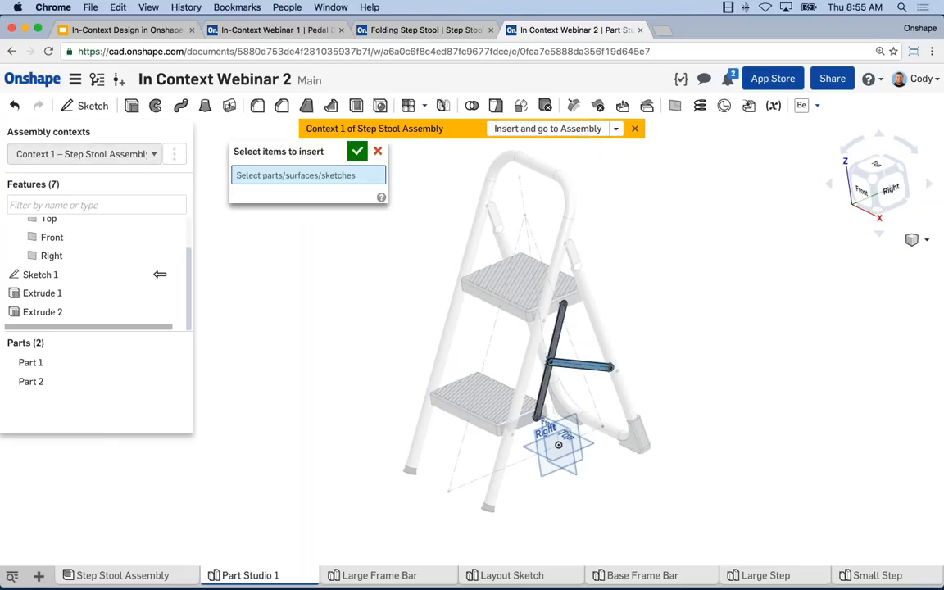
left_click(31, 381)
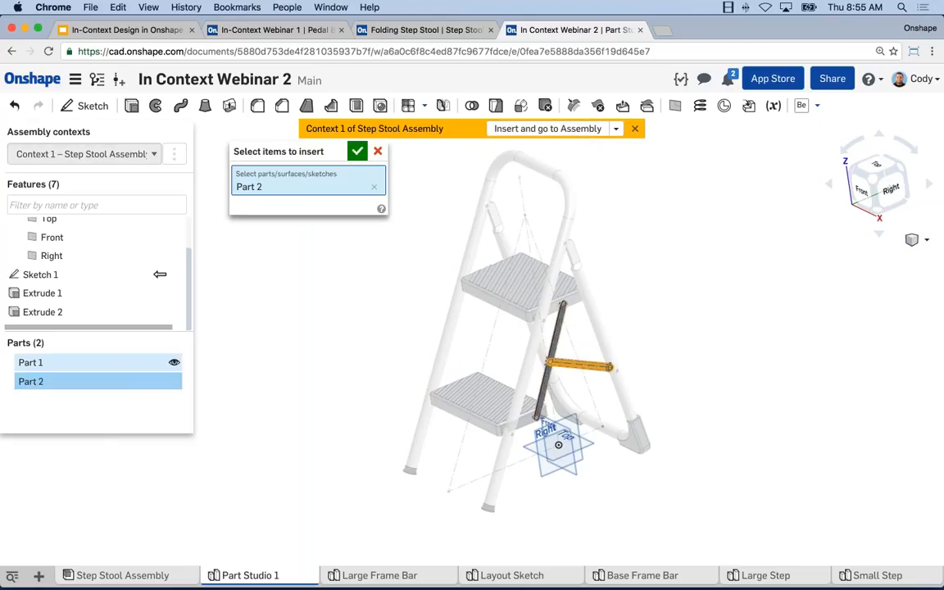
left_click(31, 363)
left_click(358, 151)
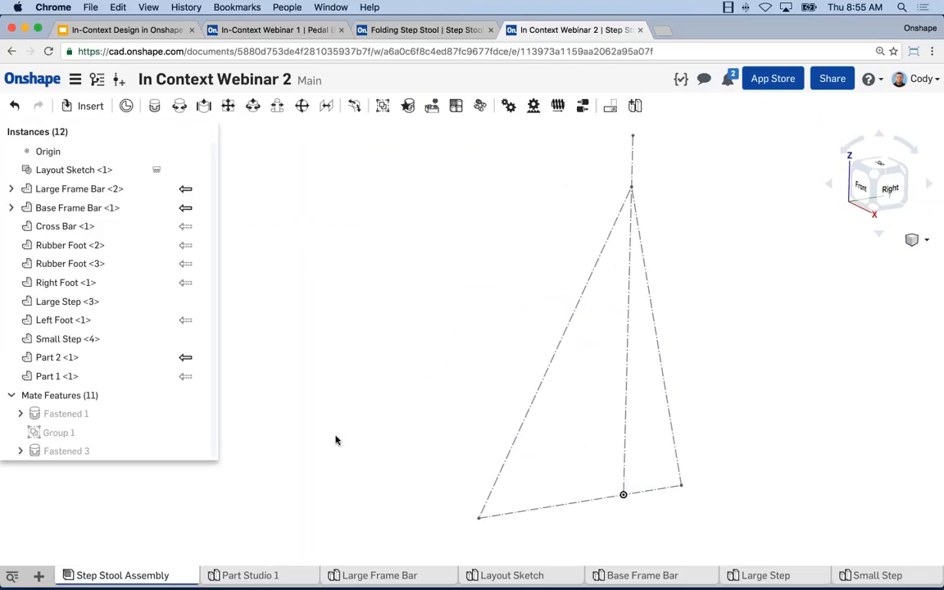
Examine the two links in Part Studio 1 without assembly context, then open the Large Frame Bar and Base Frame Bar Part Studios.
left_click(248, 575)
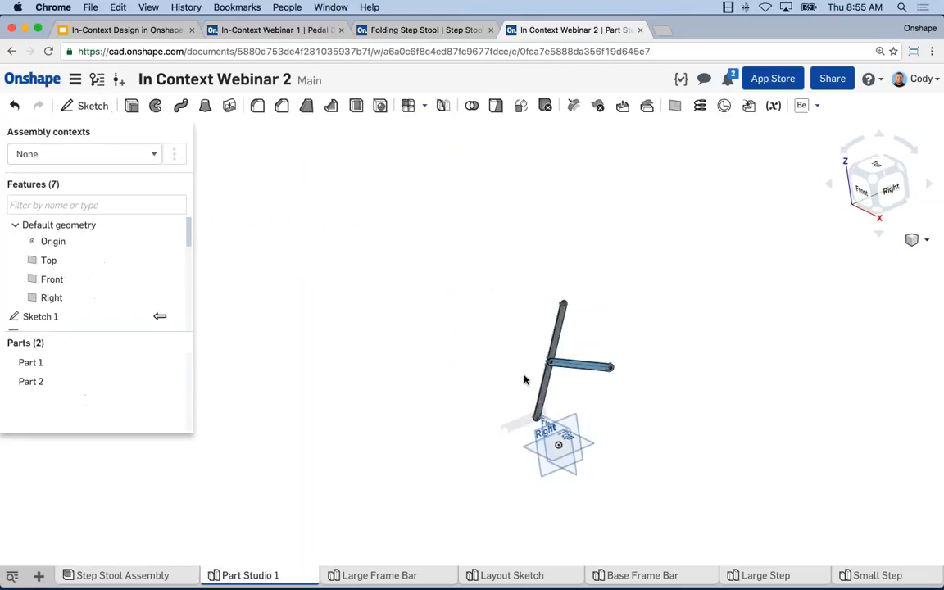
scroll(547, 354, "up", 5)
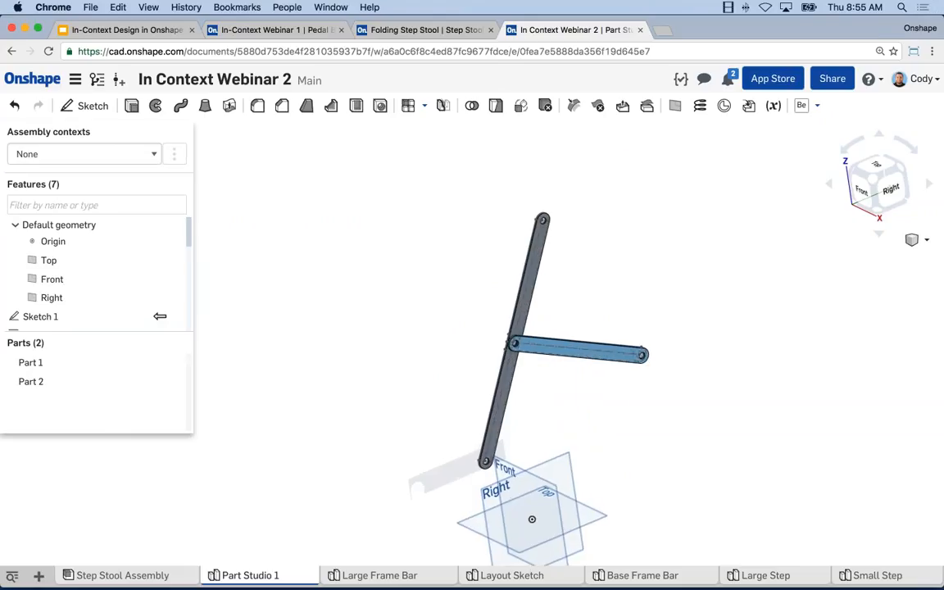
left_click(425, 578)
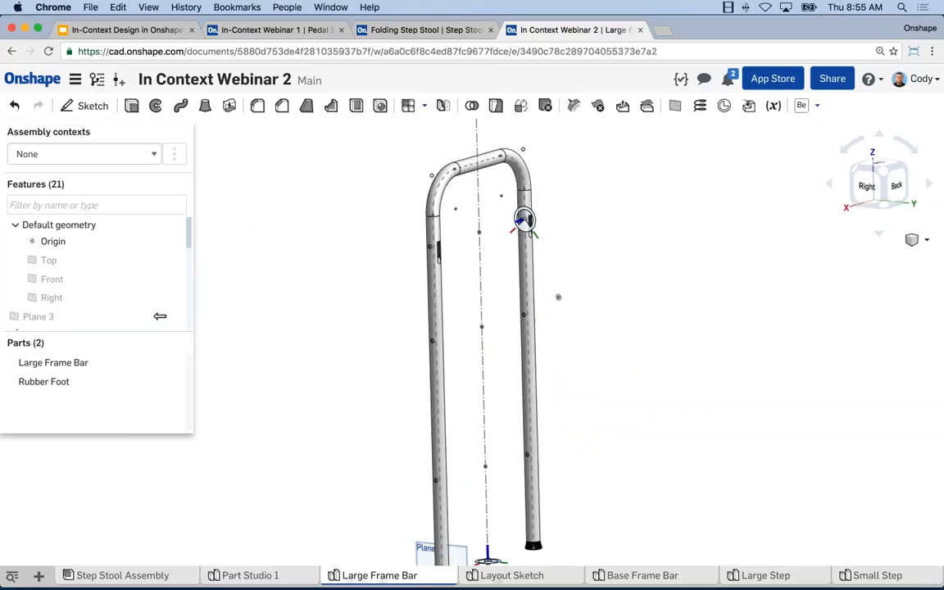
left_click(641, 576)
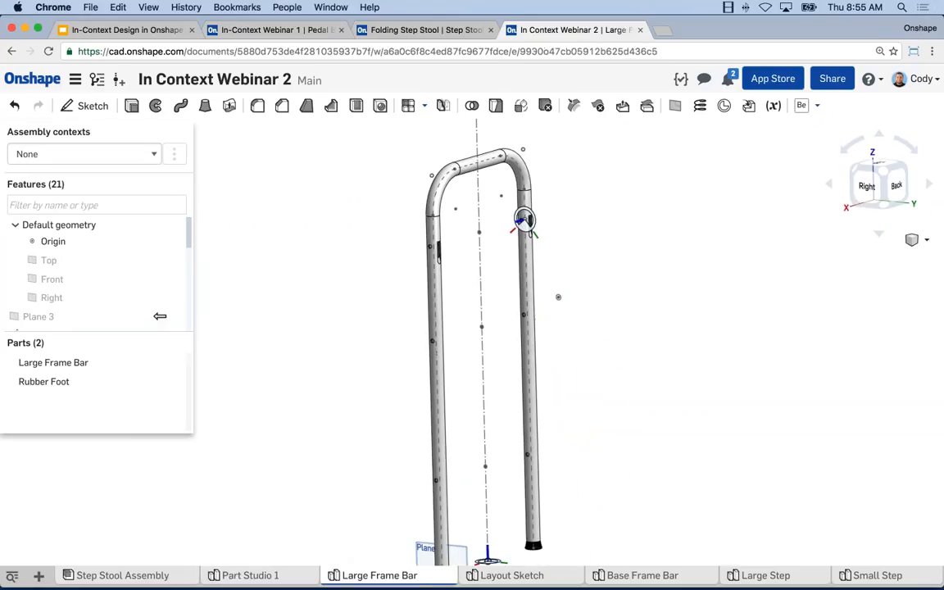
Look over the Layout Sketch and Large Step Part Studios, then return to the Step Stool Assembly.
left_click(548, 577)
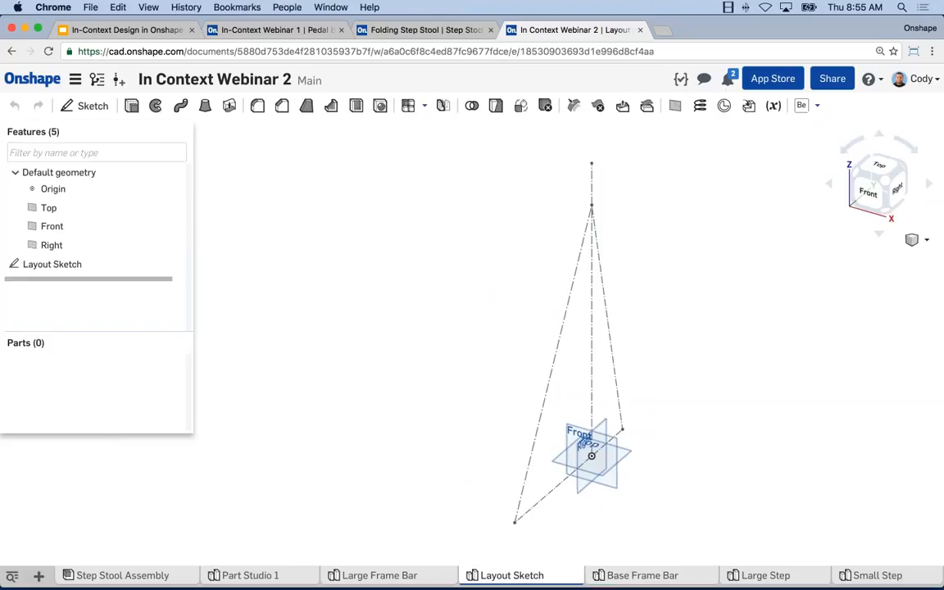
left_click(764, 575)
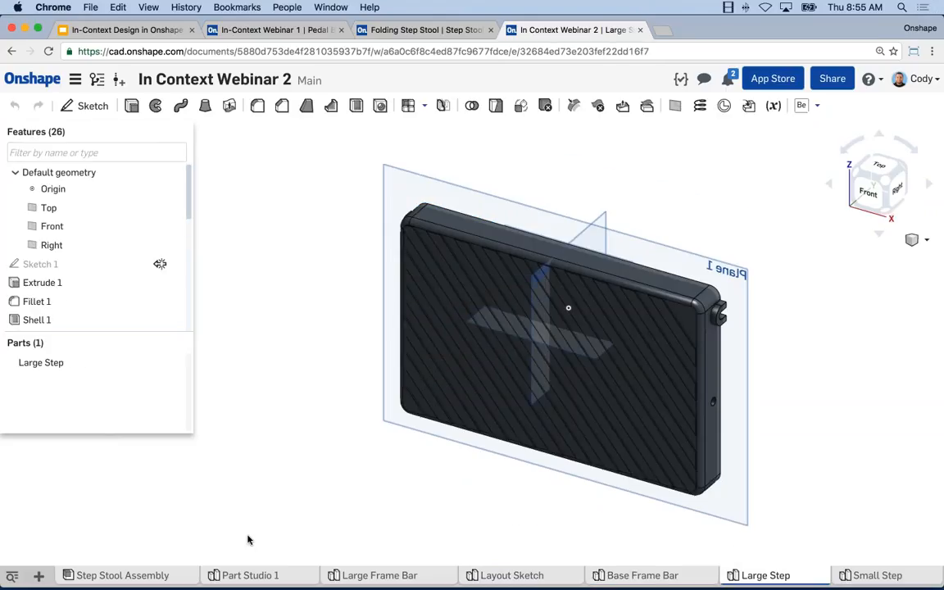
left_click(165, 577)
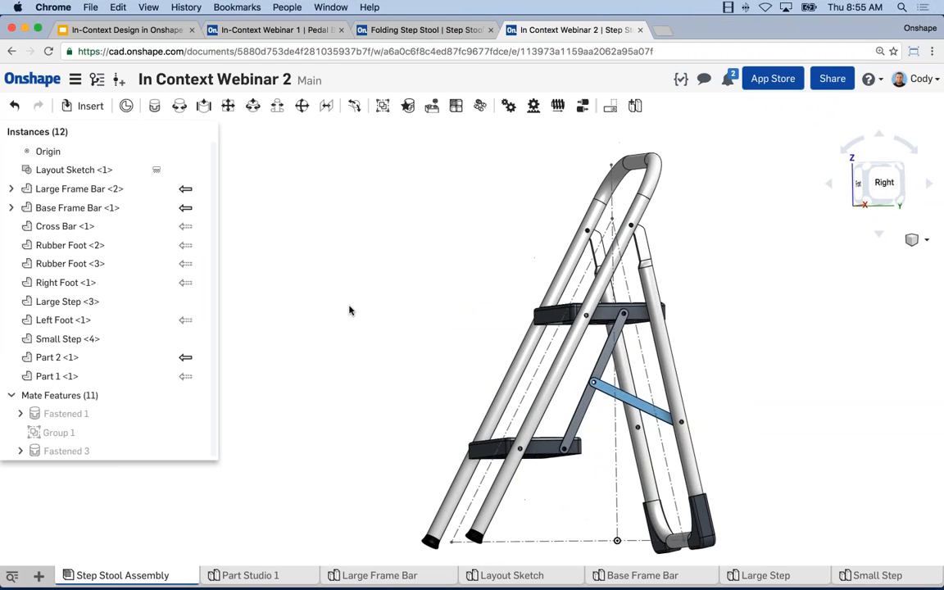
Move the short link and the long link out of their original positions, clear of the holes in the steps and frame.
scroll(608, 363, "up", 3)
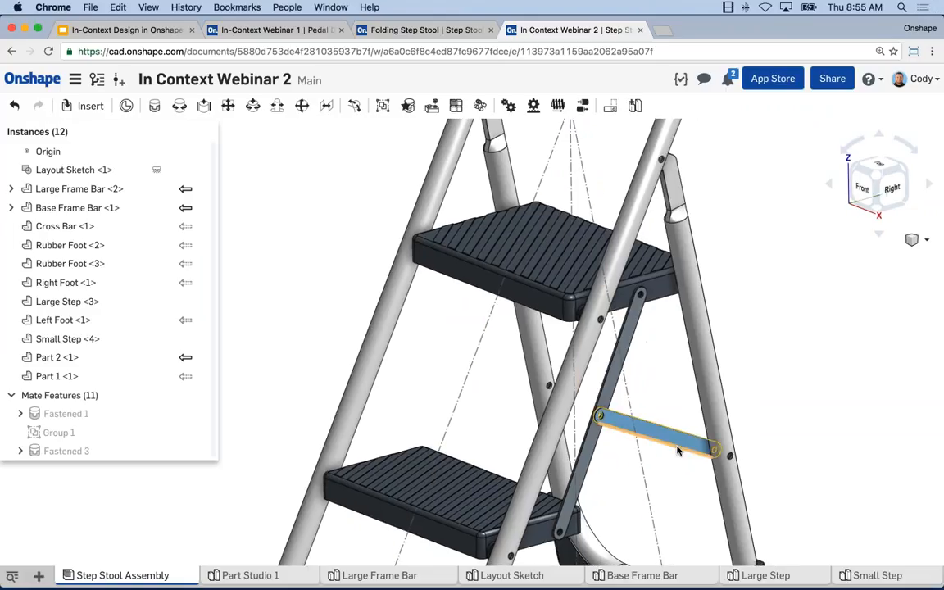
left_click_drag(628, 422, 703, 399)
left_click_drag(611, 385, 648, 395)
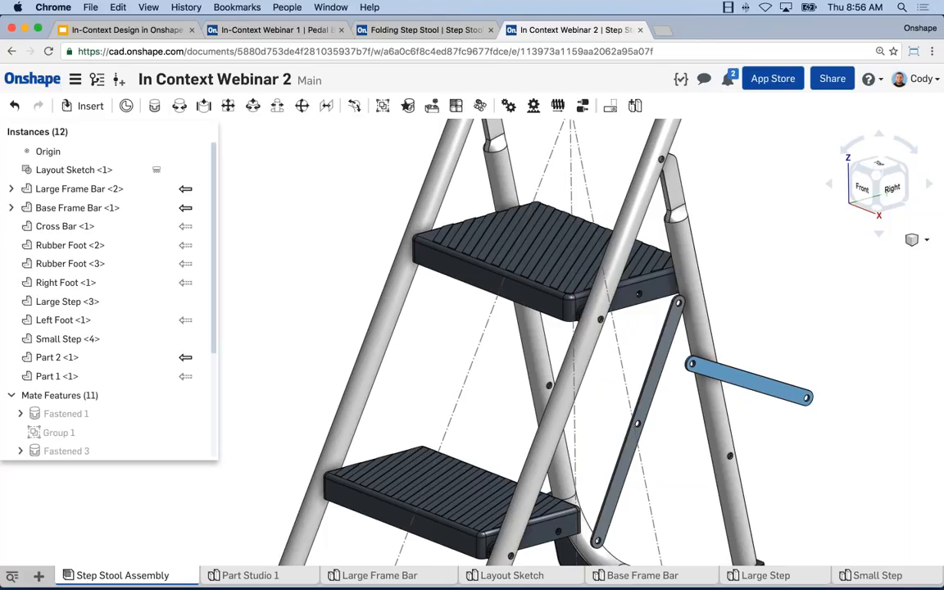
Add a revolute mate between the long link's upper hole and the side hole of the Large Step.
left_click(180, 106)
right_click_drag(698, 447, 794, 445)
scroll(636, 361, "up", 8)
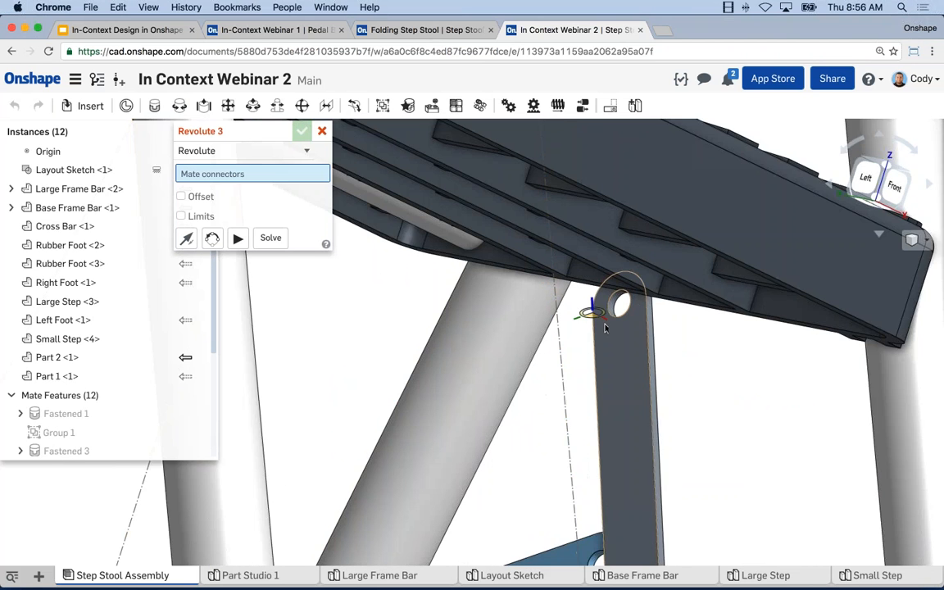
left_click(639, 325)
scroll(711, 390, "down", 8)
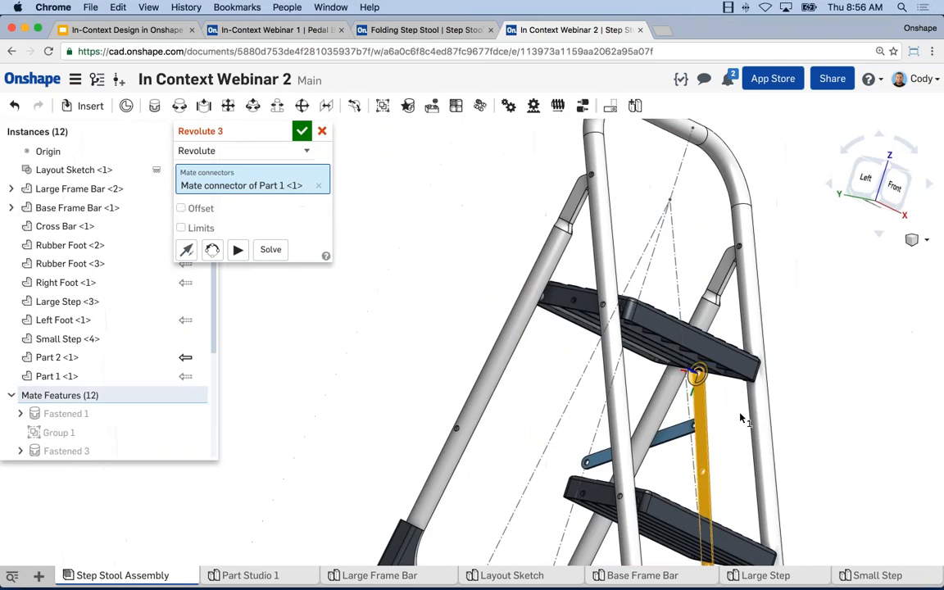
right_click_drag(742, 418, 619, 392)
scroll(724, 371, "up", 8)
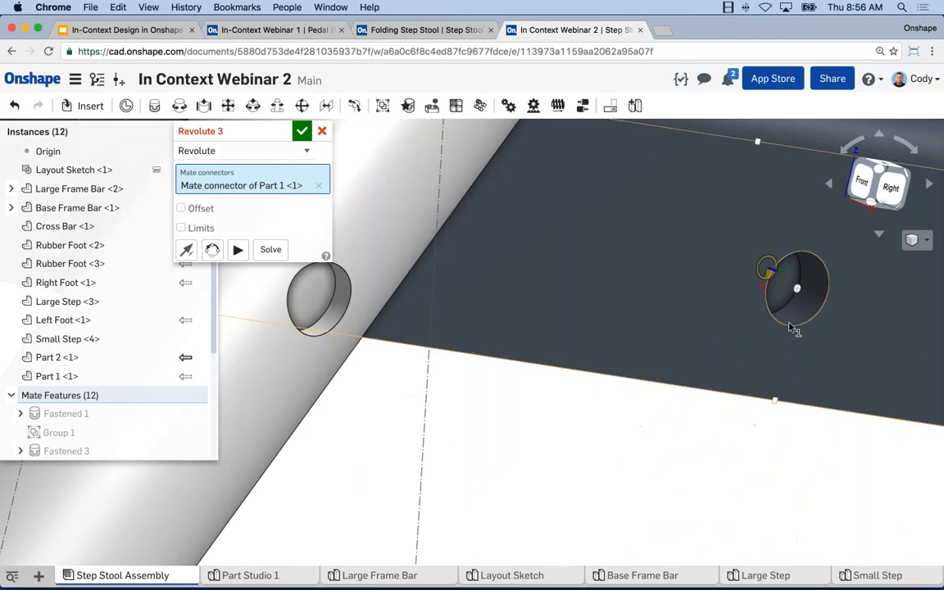
left_click(795, 305)
scroll(799, 361, "down", 8)
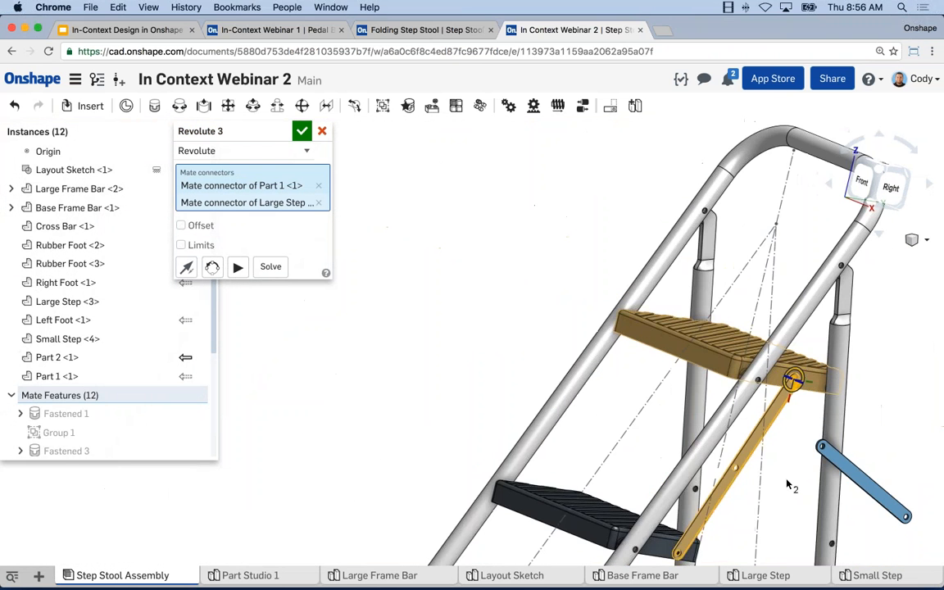
left_click(302, 131)
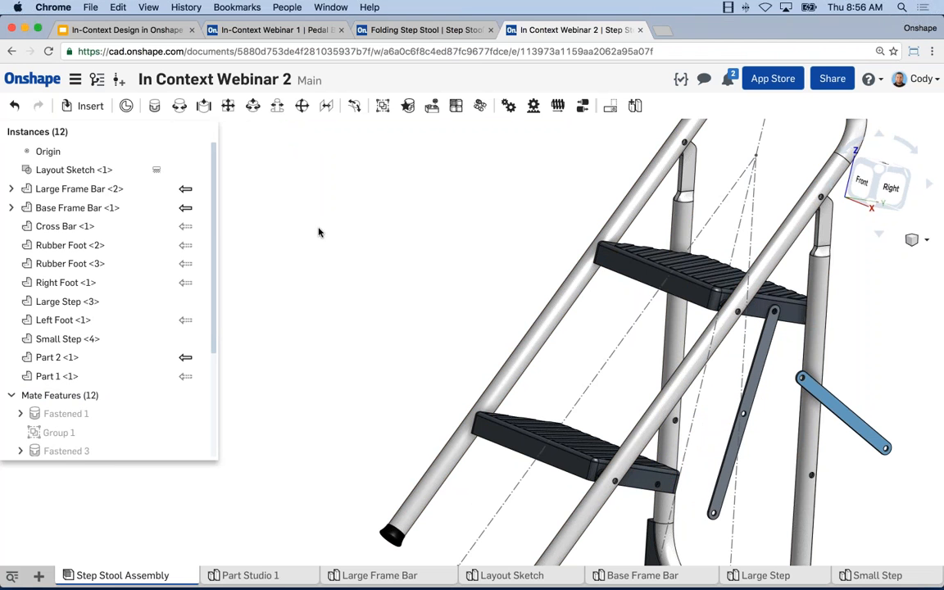
Add a revolute mate between the long link's lower hole and the side hole of the Small Step.
left_click(178, 109)
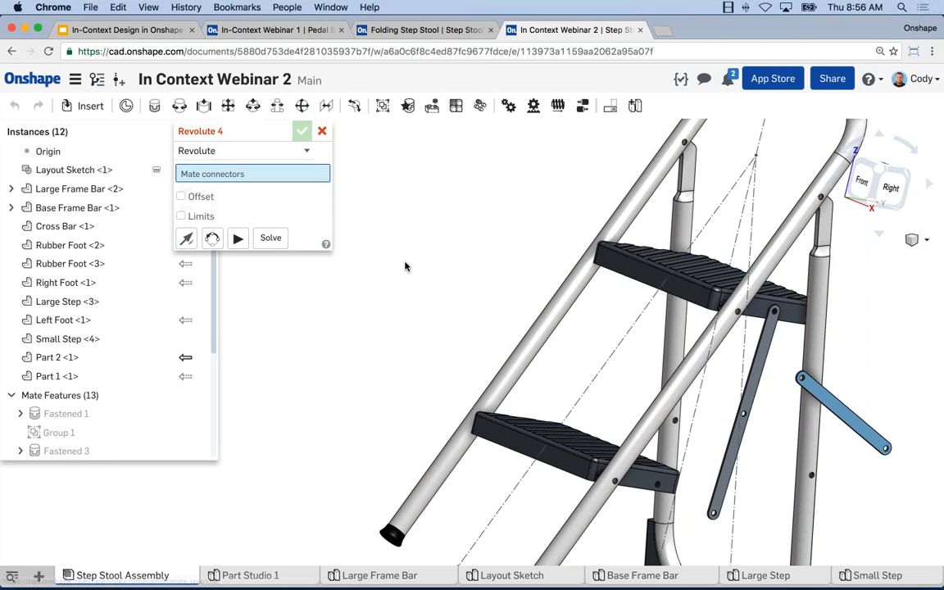
key("shift+1")
right_click_drag(455, 292, 534, 334)
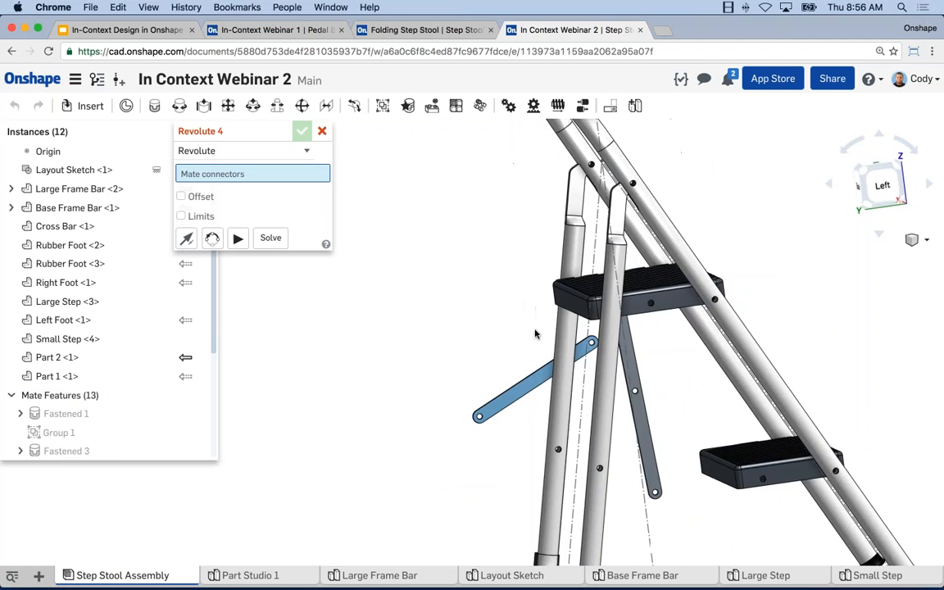
scroll(656, 492, "up", 10)
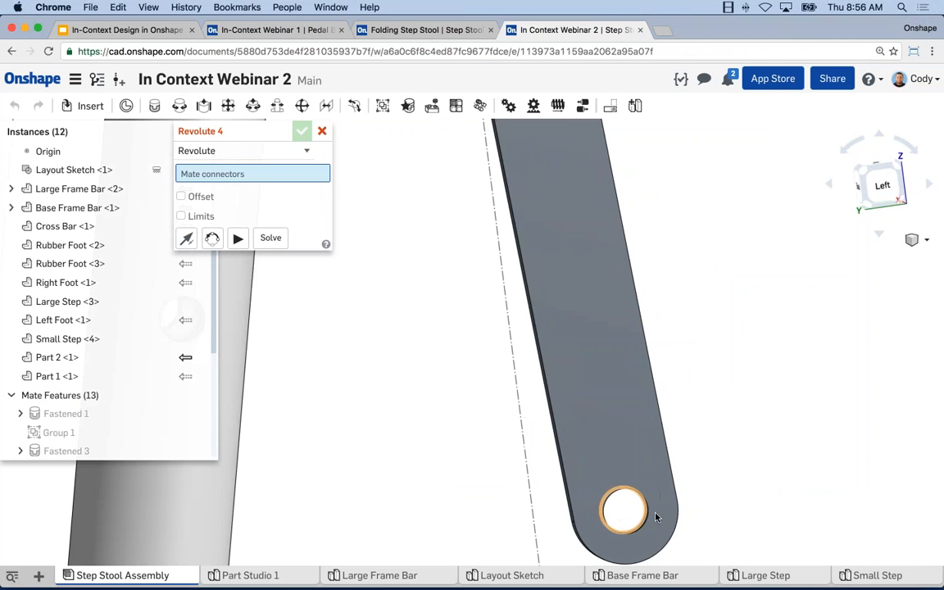
left_click(625, 513)
scroll(660, 528, "down", 10)
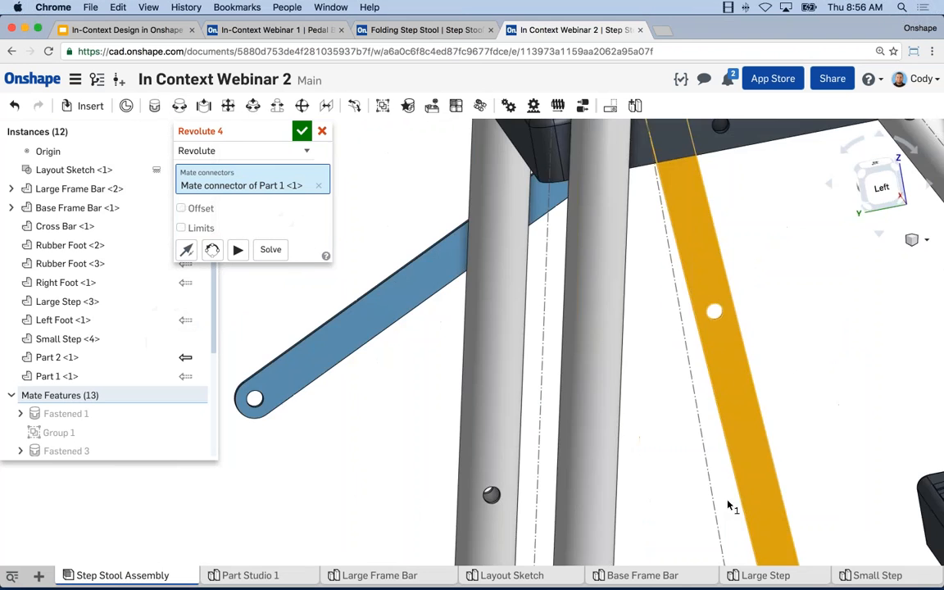
mouse_move(728, 505)
right_mouse_down()
mouse_move(744, 513)
mouse_move(712, 499)
right_mouse_up()
scroll(744, 512, "down", 8)
middle_click_drag(713, 499, 308, 240)
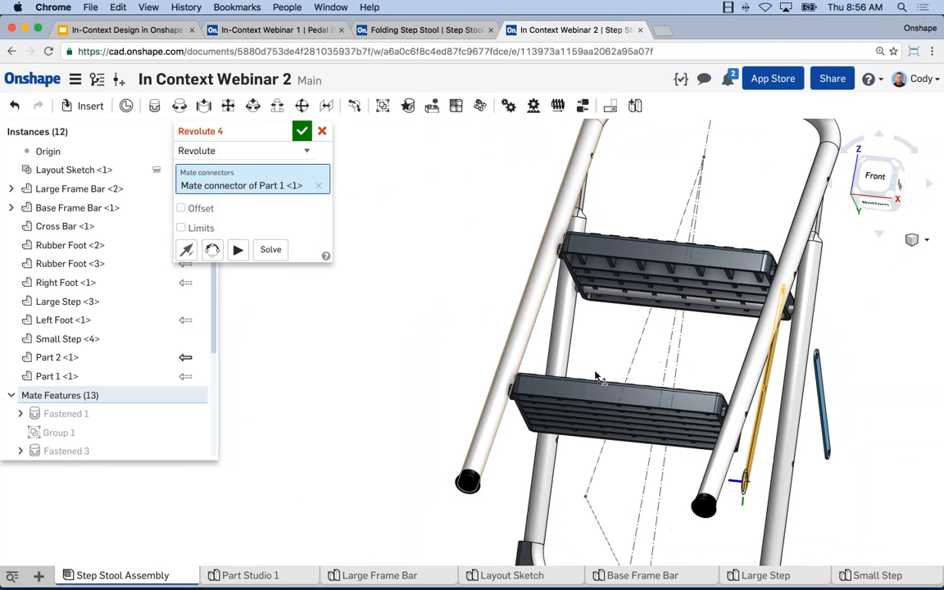
right_click_drag(596, 375, 488, 402)
scroll(636, 472, "up", 3)
scroll(665, 459, "up", 4)
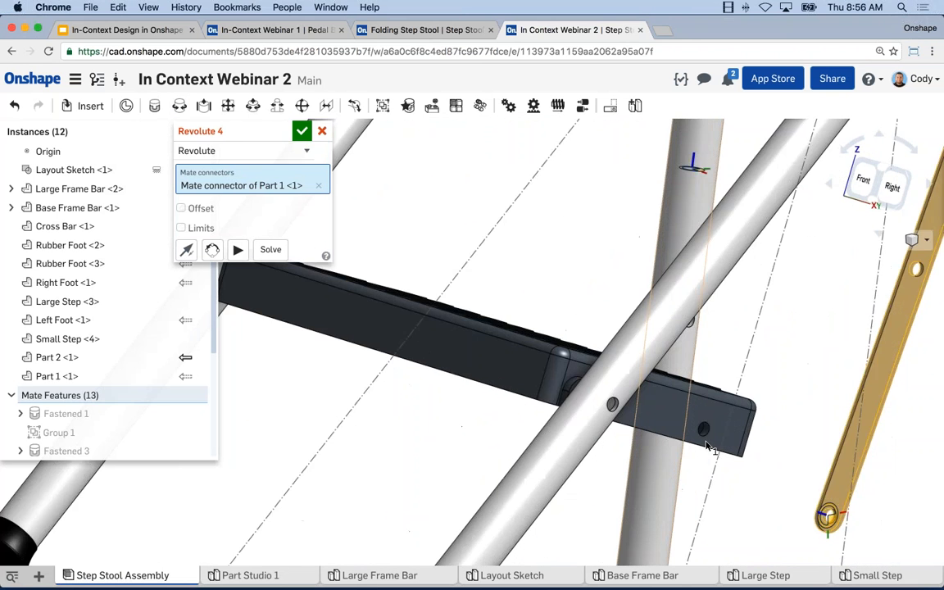
left_click(715, 428)
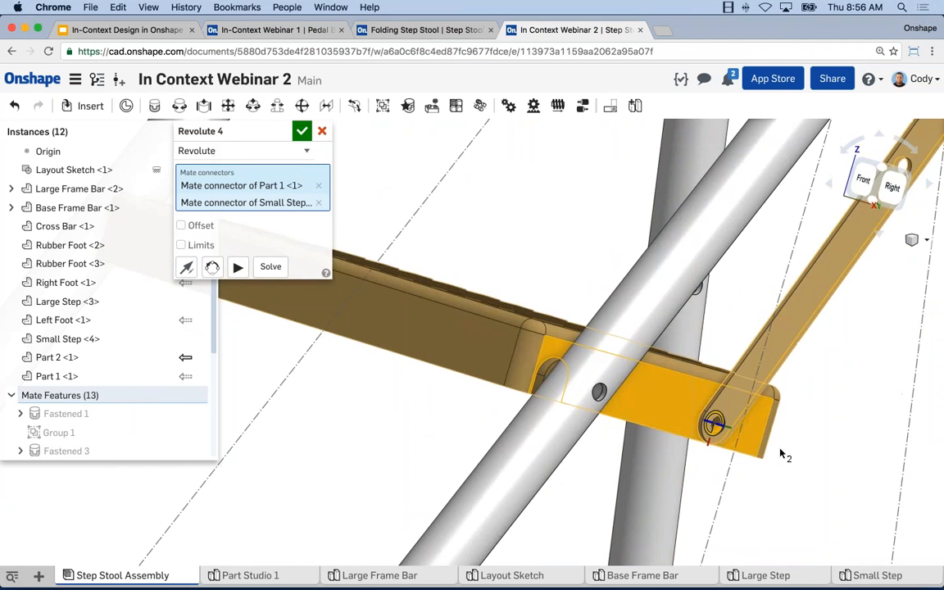
scroll(771, 434, "down", 3)
middle_click_drag(760, 419, 716, 417)
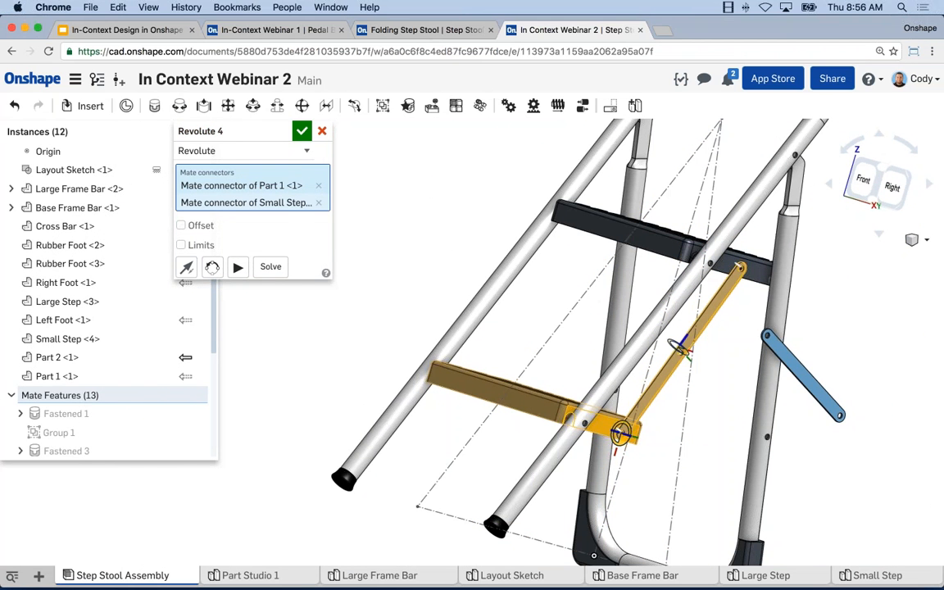
left_click(302, 130)
Add a revolute mate joining the short link's inner end hole to the long link's middle hole.
left_click(179, 106)
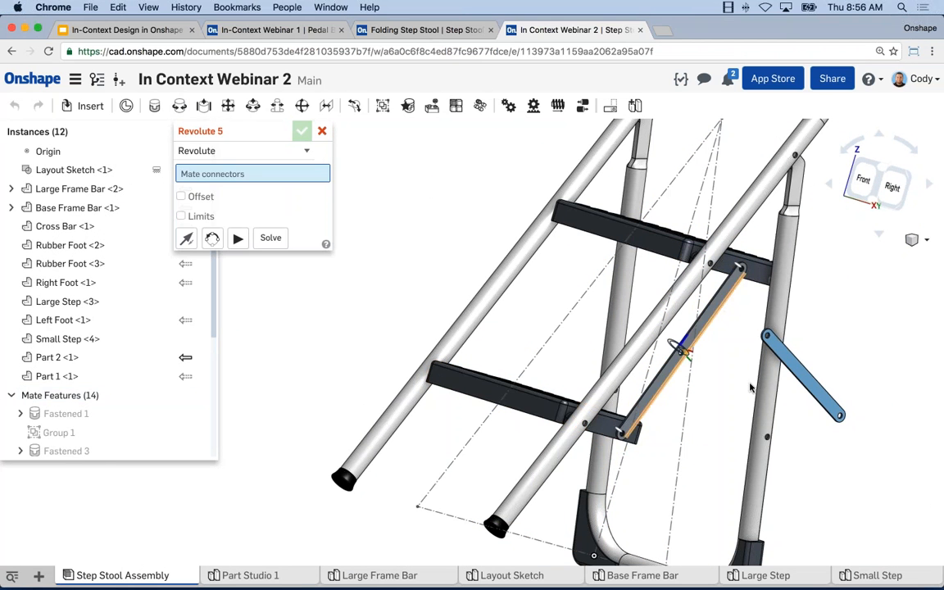
right_click_drag(696, 319, 820, 404)
scroll(710, 325, "up", 10)
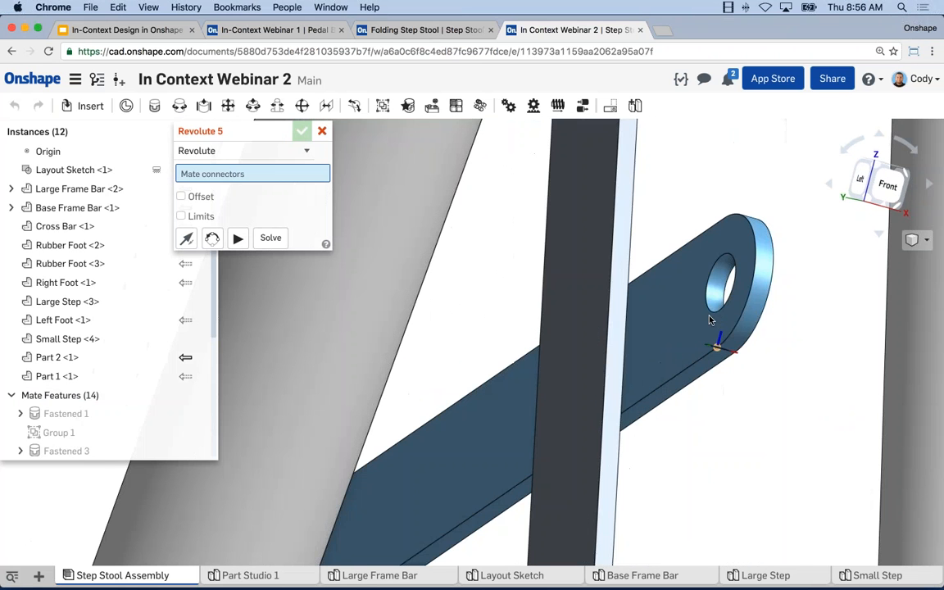
left_click(720, 283)
scroll(712, 317, "down", 10)
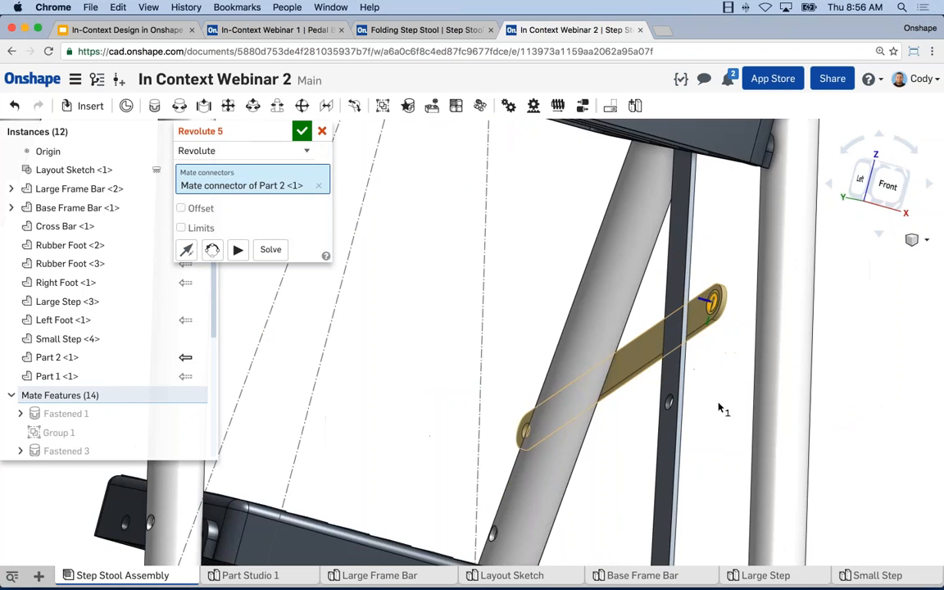
right_click_drag(719, 407, 639, 403)
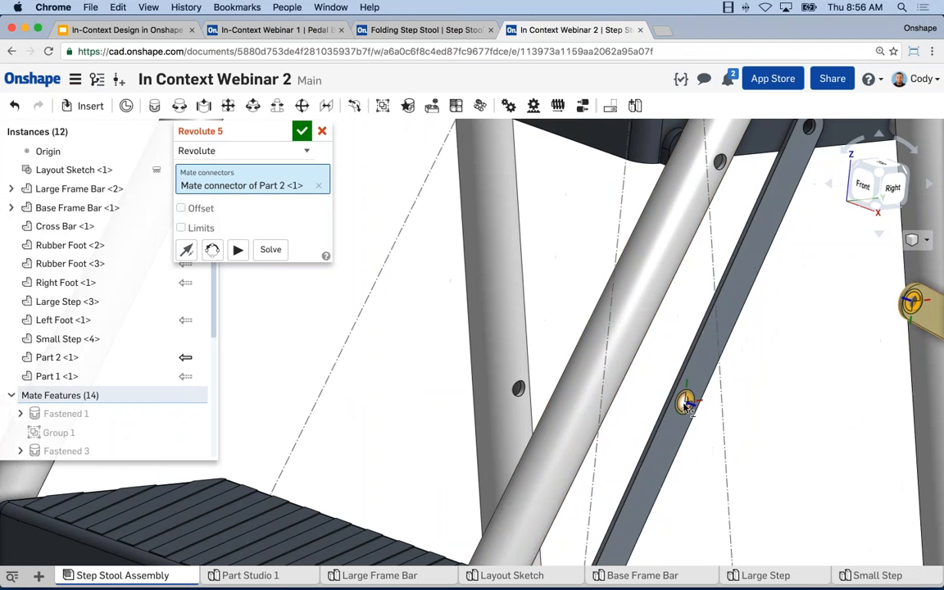
left_click(686, 402)
left_click(302, 130)
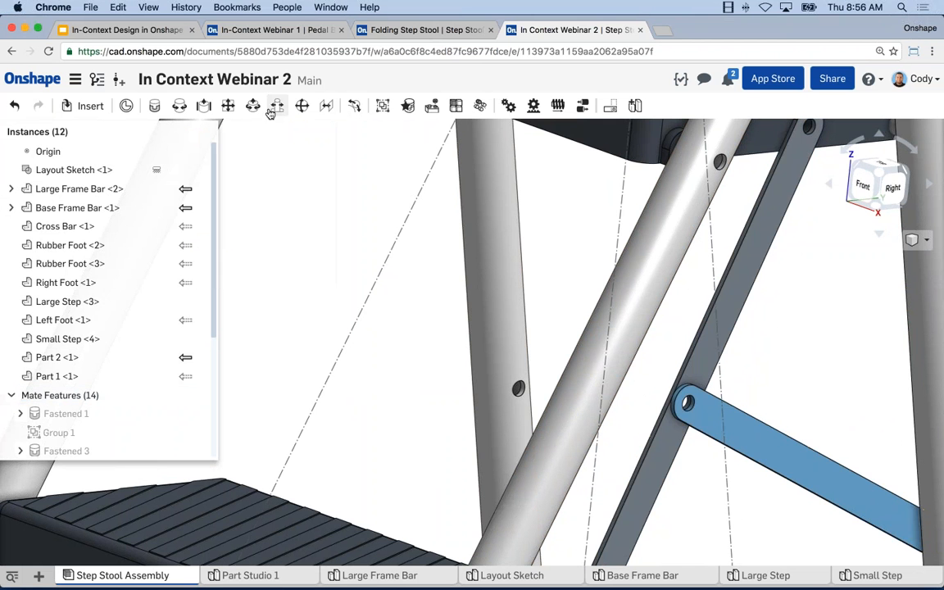
Swing the short link's free end past the rear leg and join its hole to the Base Frame Bar's hole with a cylindrical mate.
left_click(253, 106)
scroll(792, 384, "down", 5)
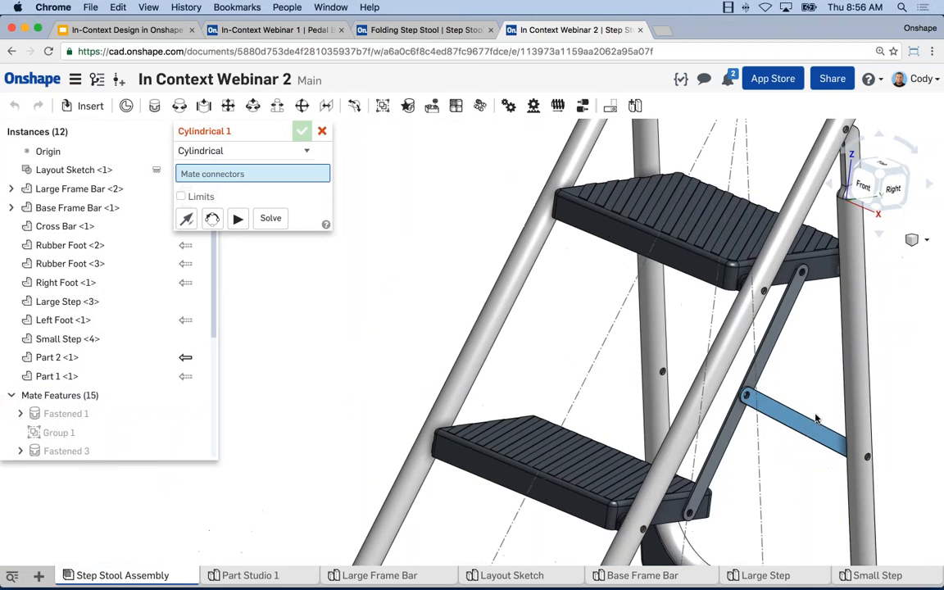
left_click_drag(821, 395, 916, 430)
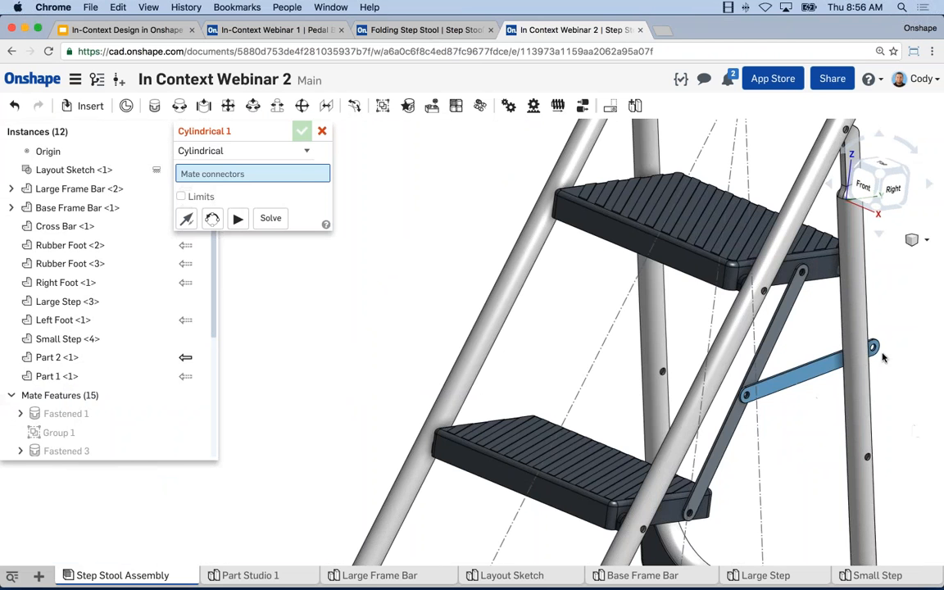
scroll(883, 356, "up", 5)
left_click(864, 351)
scroll(881, 472, "down", 5)
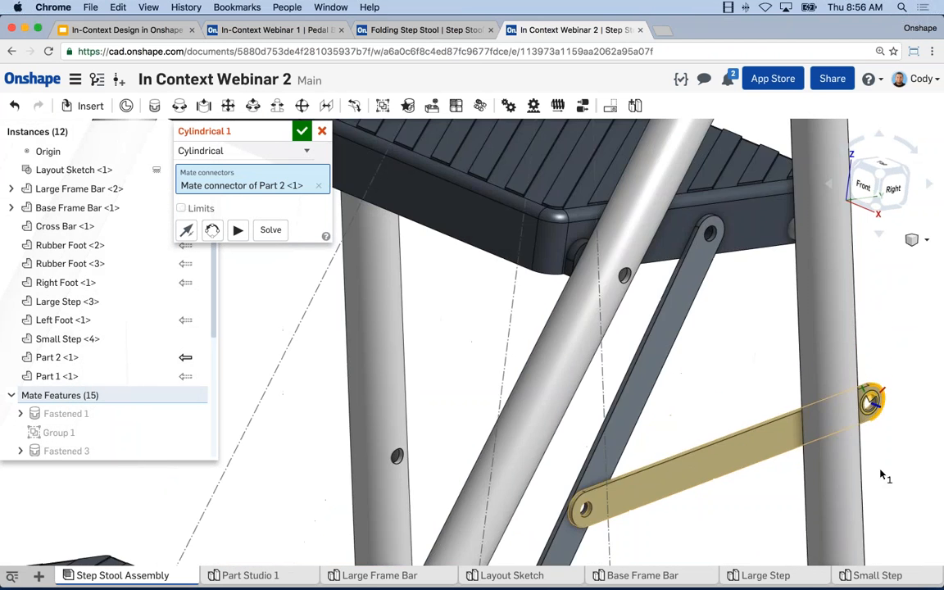
right_click_drag(882, 472, 601, 455)
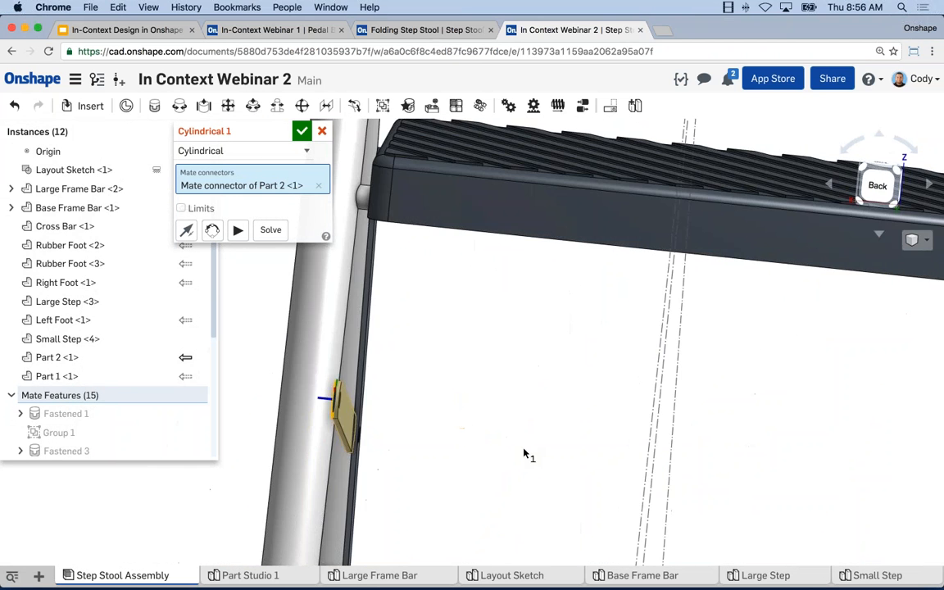
right_click_drag(527, 453, 620, 378)
scroll(619, 377, "down", 3)
right_click_drag(443, 498, 532, 482)
scroll(446, 493, "up", 6)
scroll(448, 496, "up", 3)
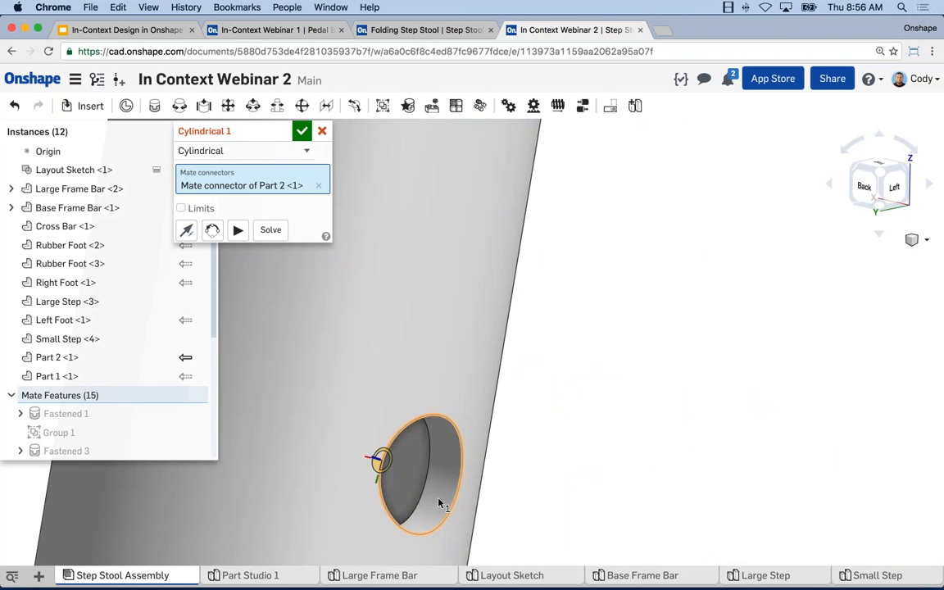
left_click(438, 495)
scroll(518, 477, "down", 8)
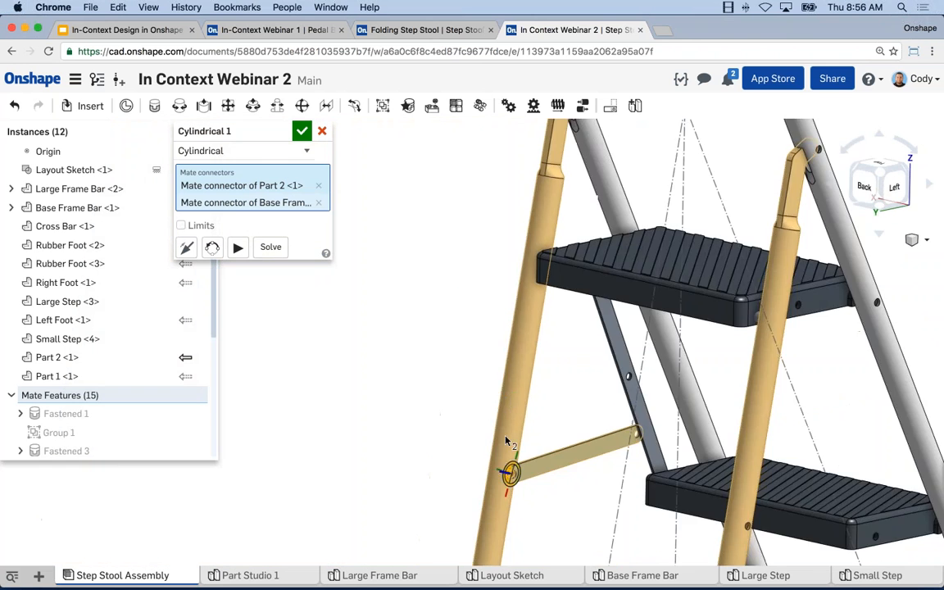
right_click_drag(518, 393, 640, 412)
scroll(640, 412, "down", 5)
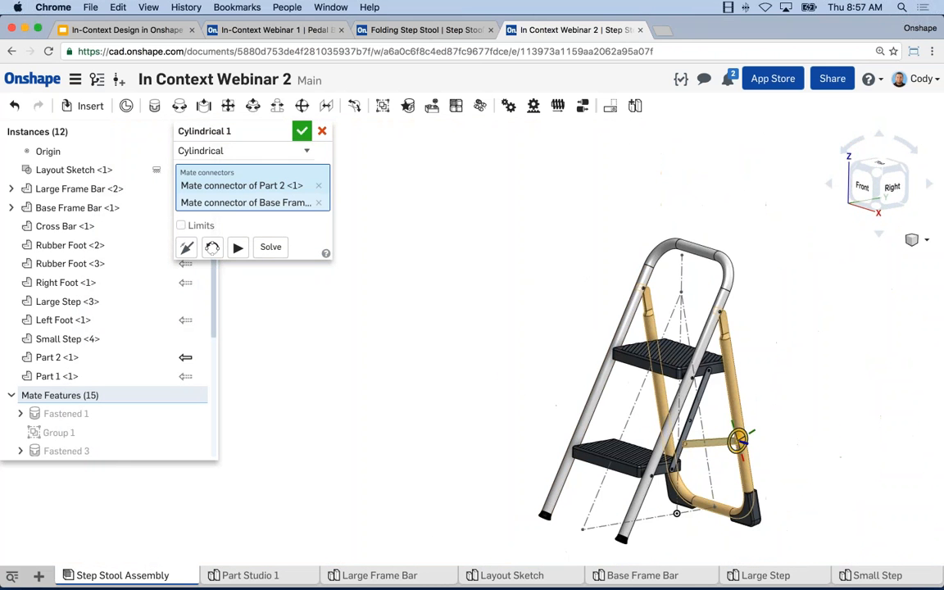
left_click(302, 131)
Suppress the Parallel 1 and Parallel 2 mates that hold the two steps parallel to the layout sketch.
scroll(203, 332, "down", 5)
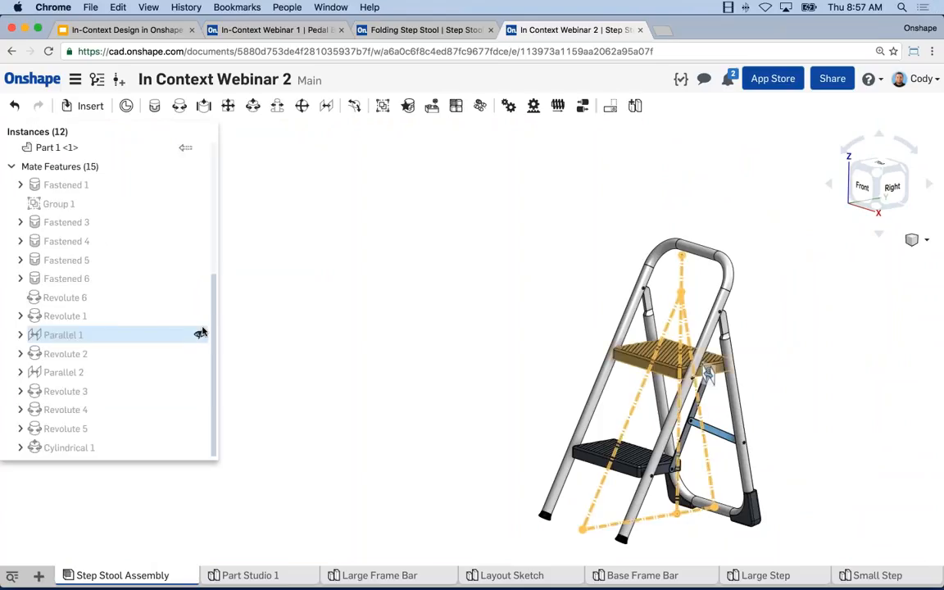
scroll(663, 384, "up", 4)
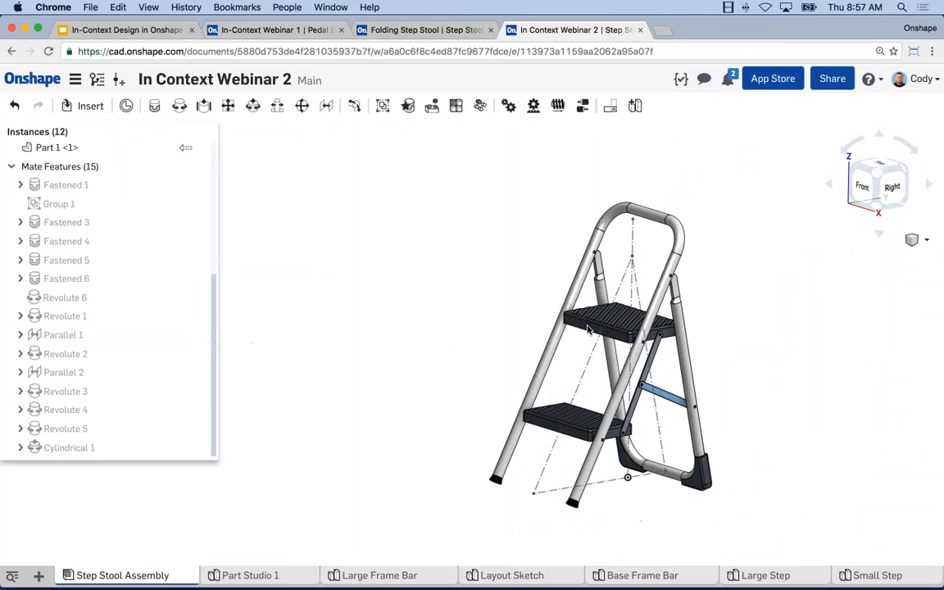
scroll(663, 384, "up", 3)
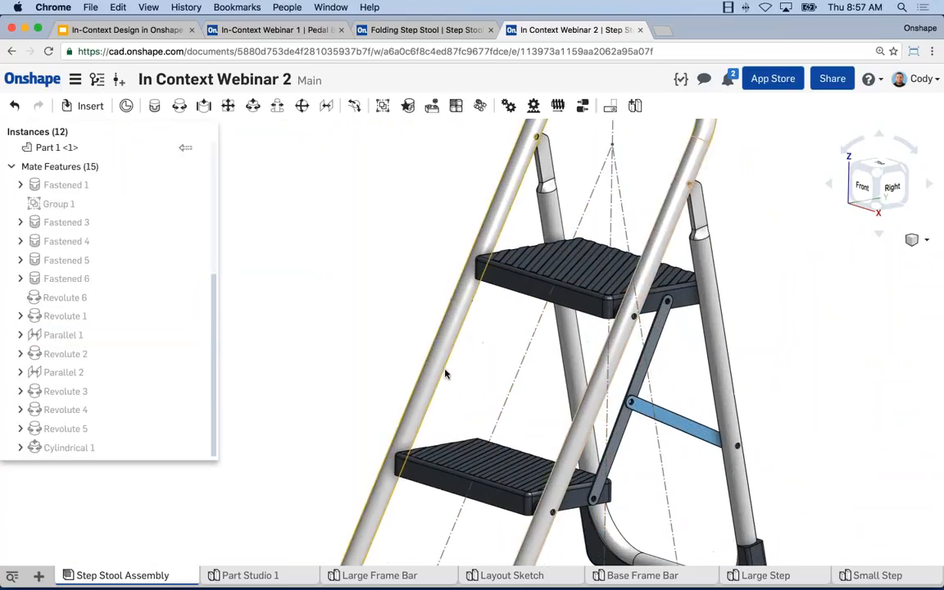
left_click(99, 335)
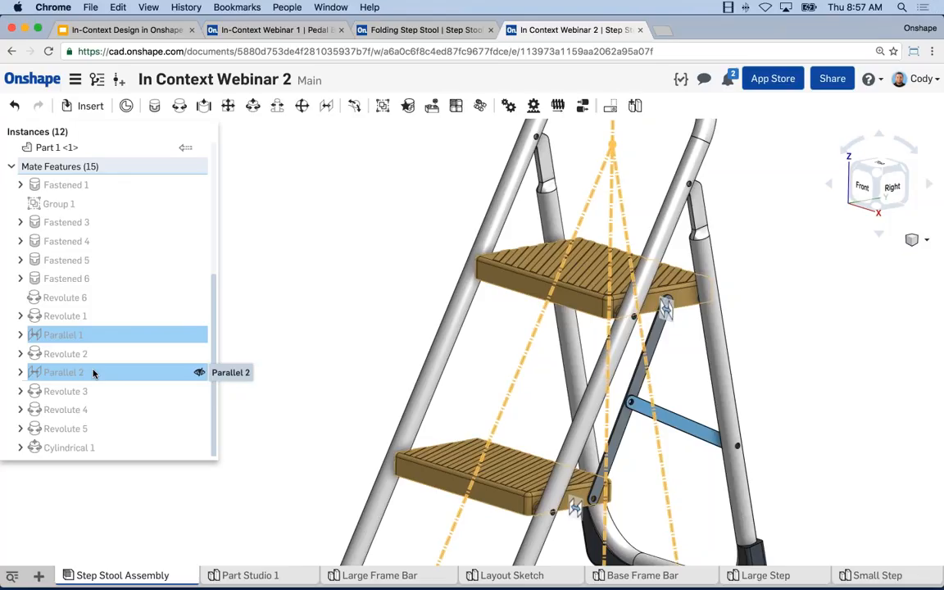
right_click(93, 374)
left_click(123, 444)
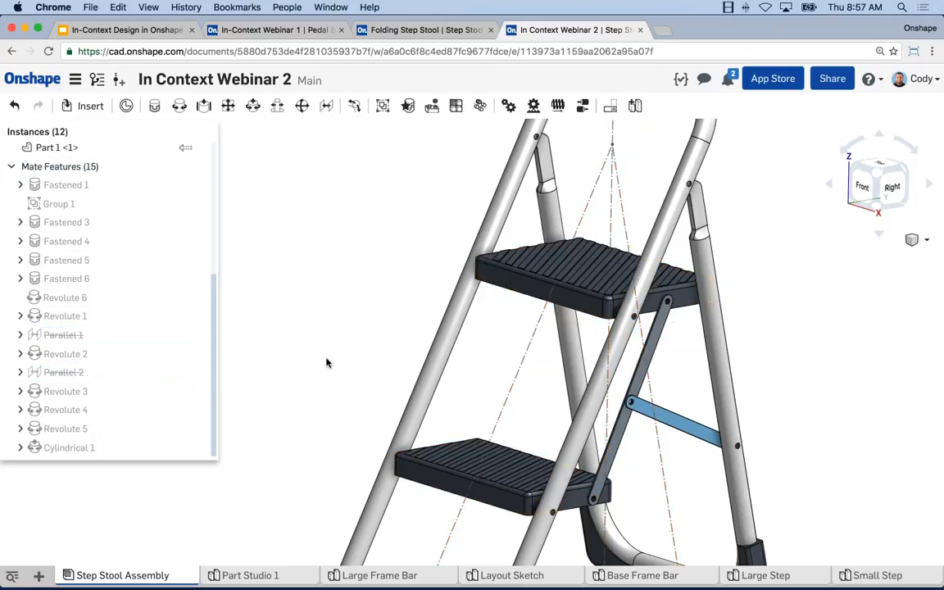
Swing the Base Frame Bar relative to the front frame to test the stool's folding motion.
scroll(369, 335, "down", 5)
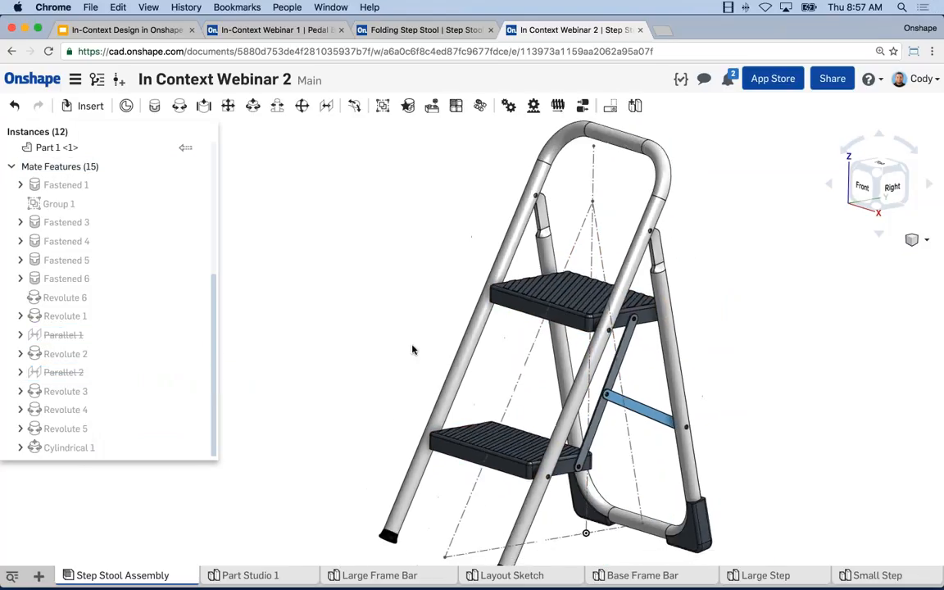
middle_click_drag(424, 328, 475, 336)
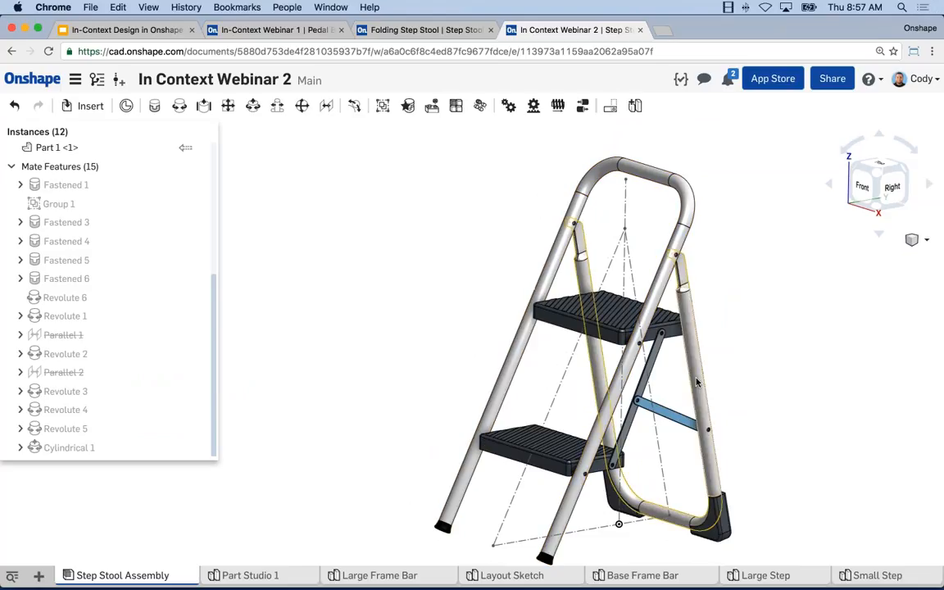
left_click_drag(692, 384, 710, 370)
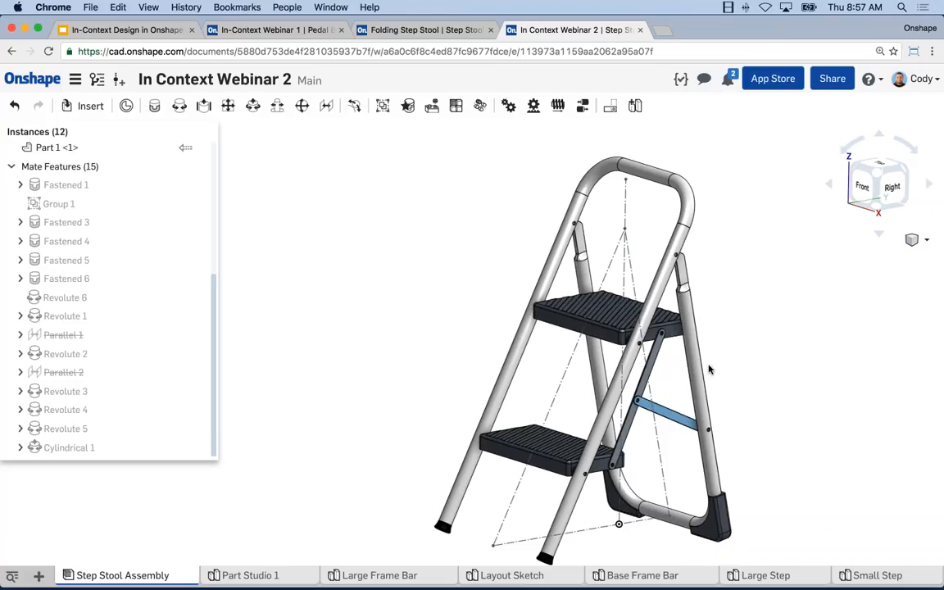
Examine where the Cross Bar meets the Large Step's side near its rear corner, moving the rear frame to check for interference.
right_click_drag(710, 370, 652, 354)
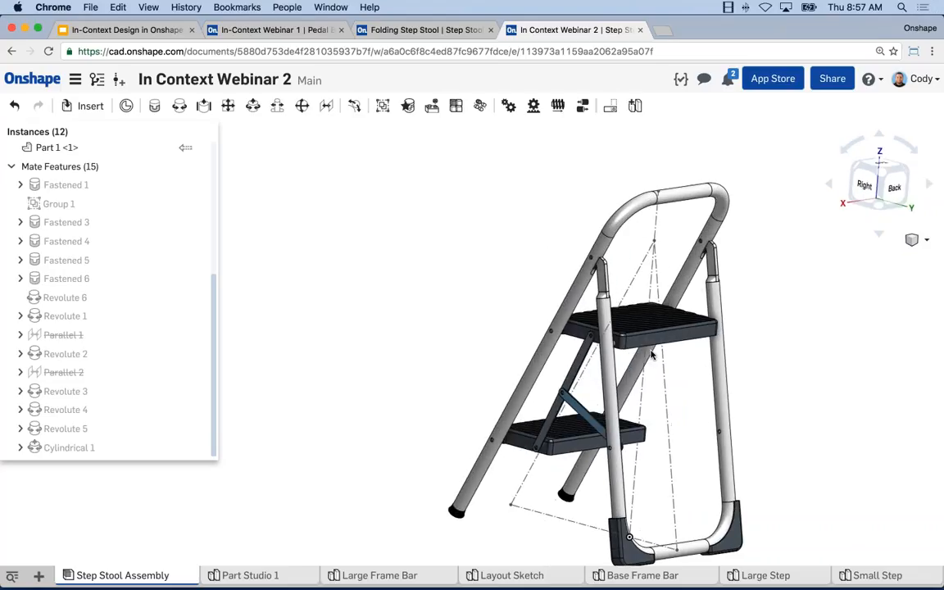
middle_click_drag(628, 371, 604, 348)
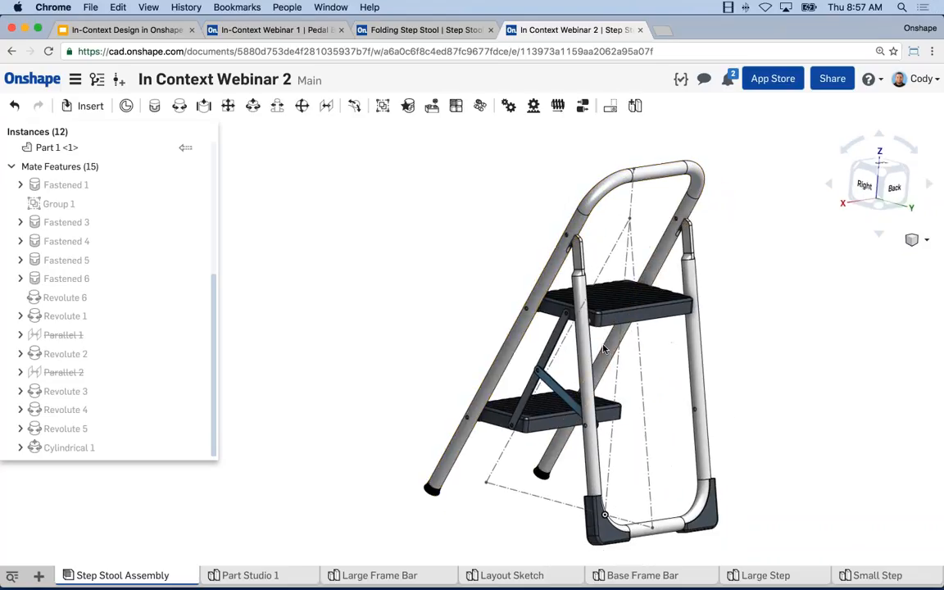
scroll(603, 348, "up", 6)
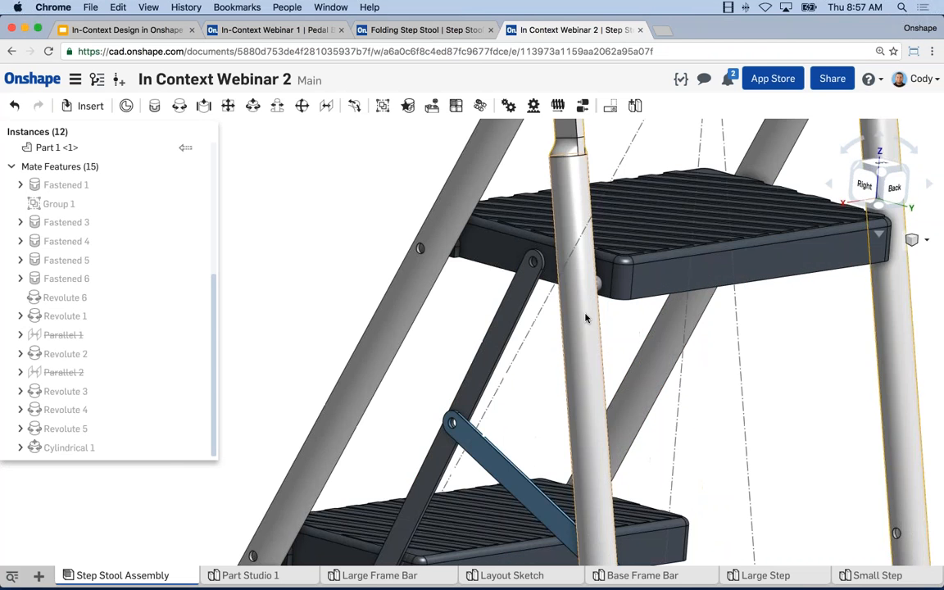
scroll(601, 291, "up", 4)
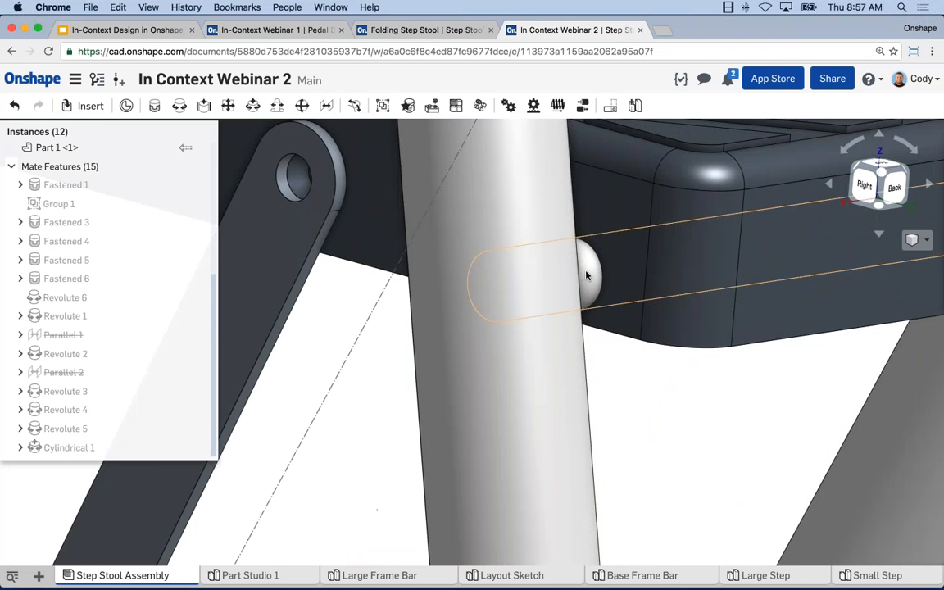
scroll(606, 287, "down", 3)
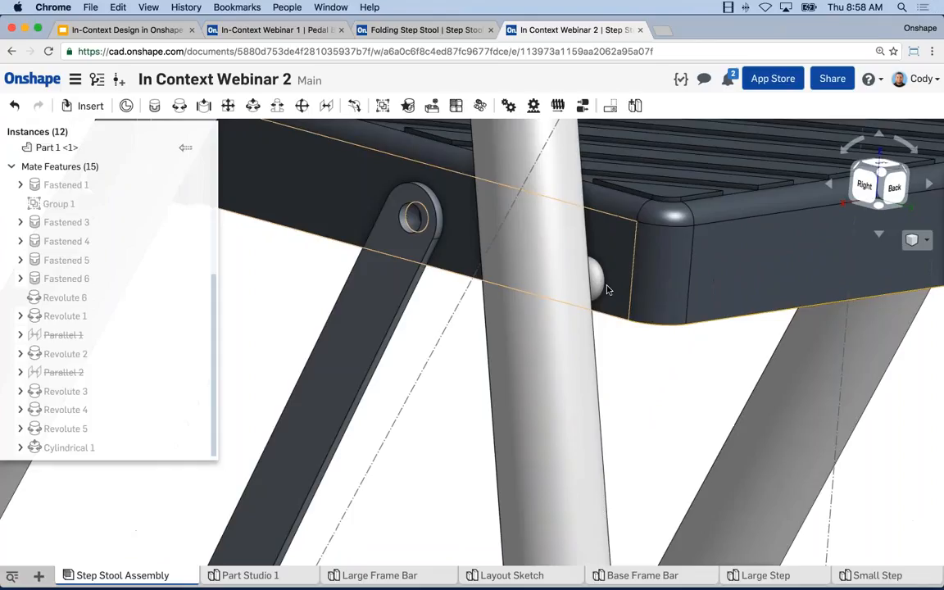
scroll(618, 291, "down", 6)
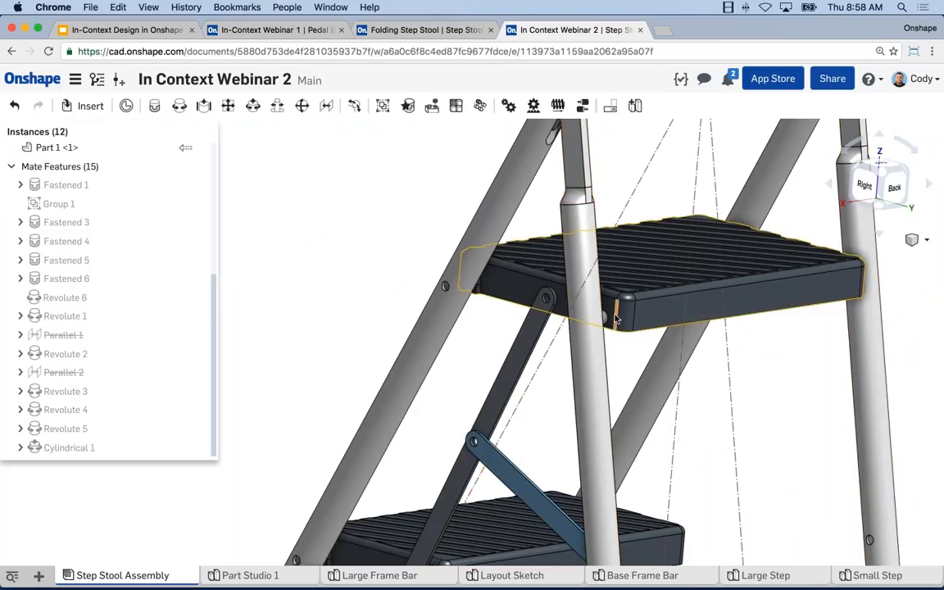
left_click_drag(598, 357, 634, 362)
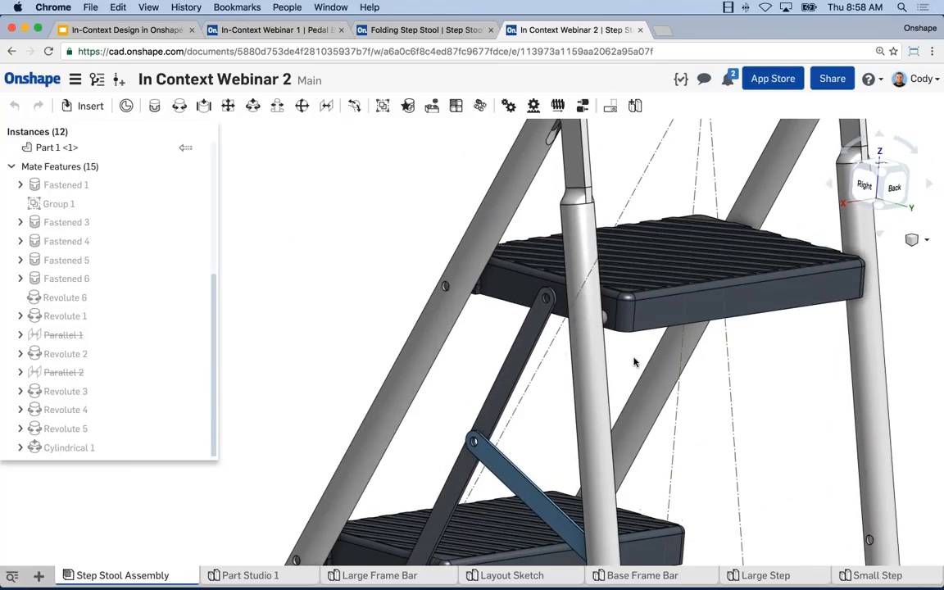
scroll(605, 314, "up", 5)
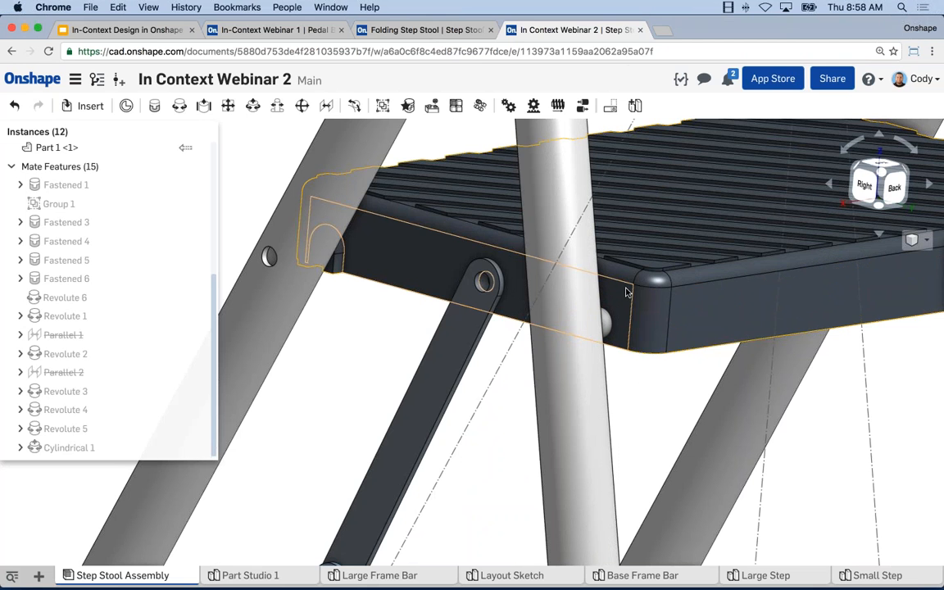
Edit the Large Step in context and project the Cross Bar's circular outline into a new sketch on the step's side face.
right_click(626, 293)
left_click(664, 269)
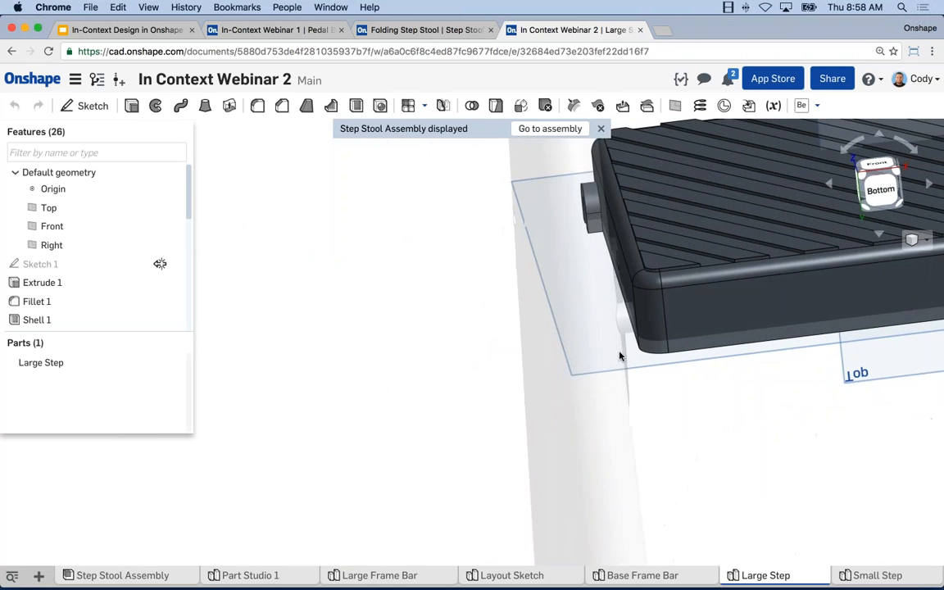
right_click_drag(619, 353, 637, 329)
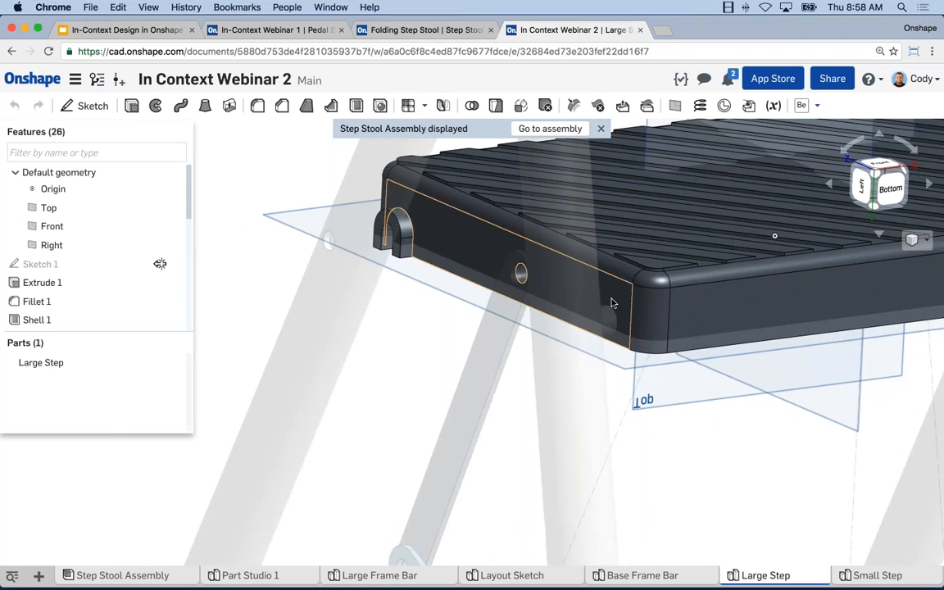
left_click(627, 330)
key("s")
left_click(647, 319)
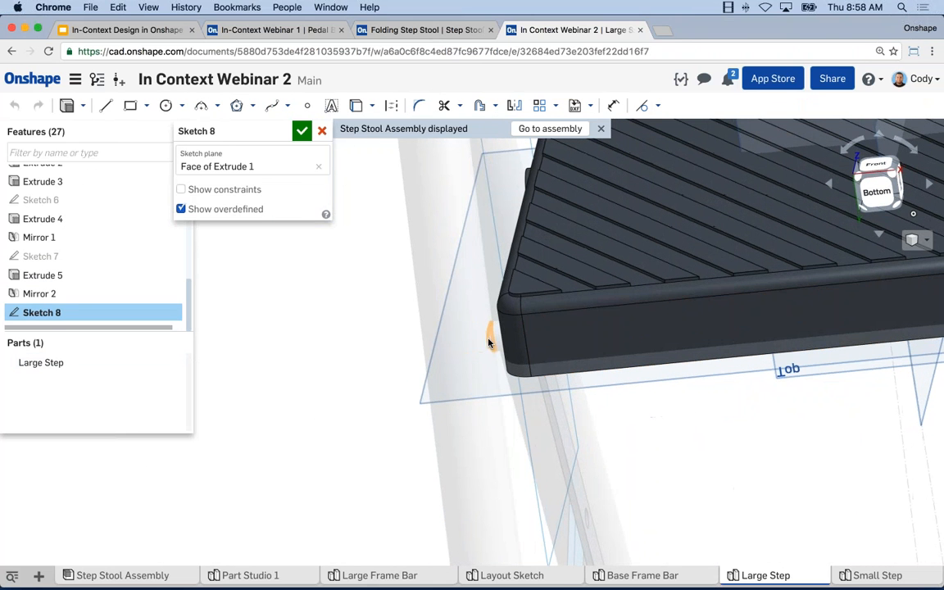
left_click(488, 343)
key("u")
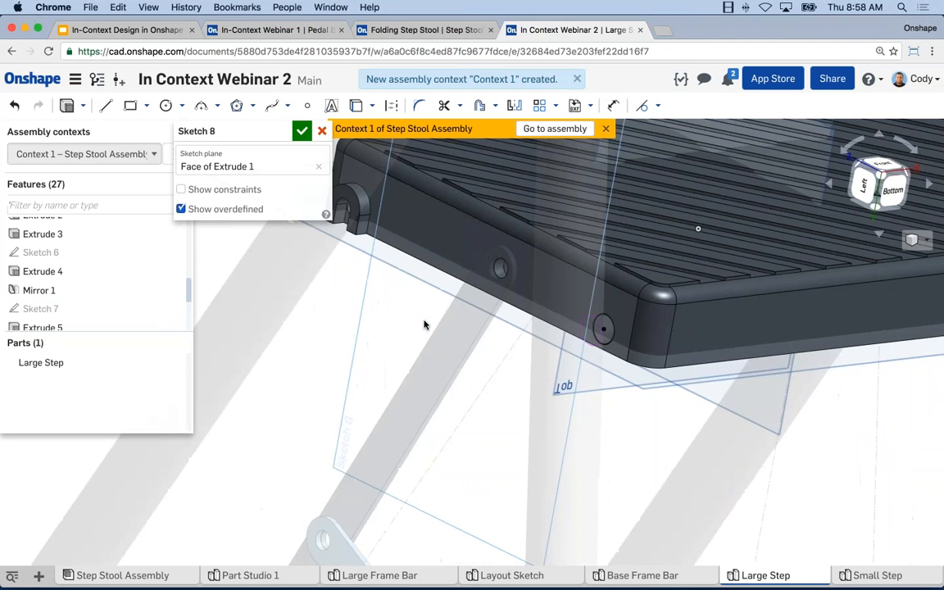
Sketch three connected lines, about 0.56 in wide, joining both sides of the projected circle to the step's bottom edge.
key("n")
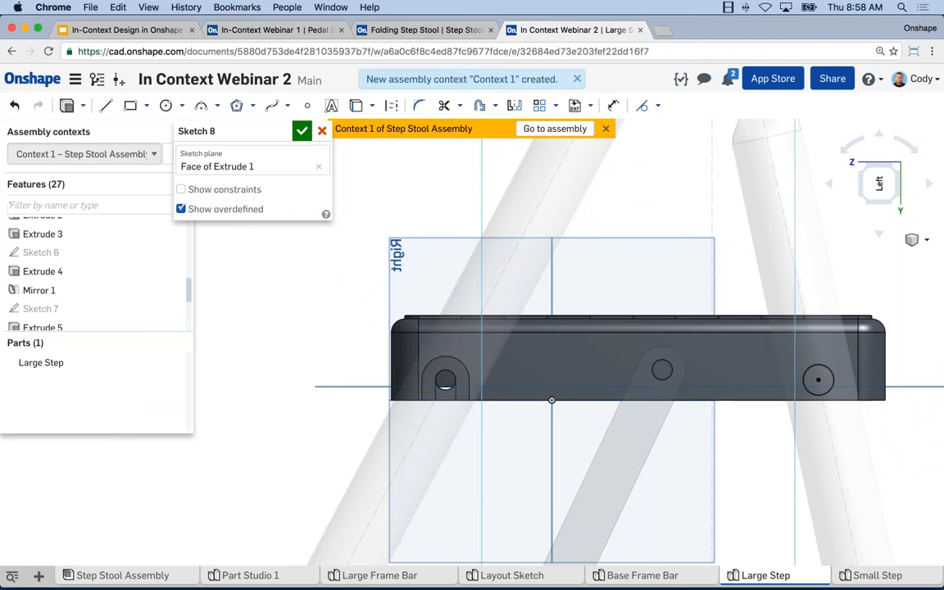
middle_click_drag(764, 372, 695, 343)
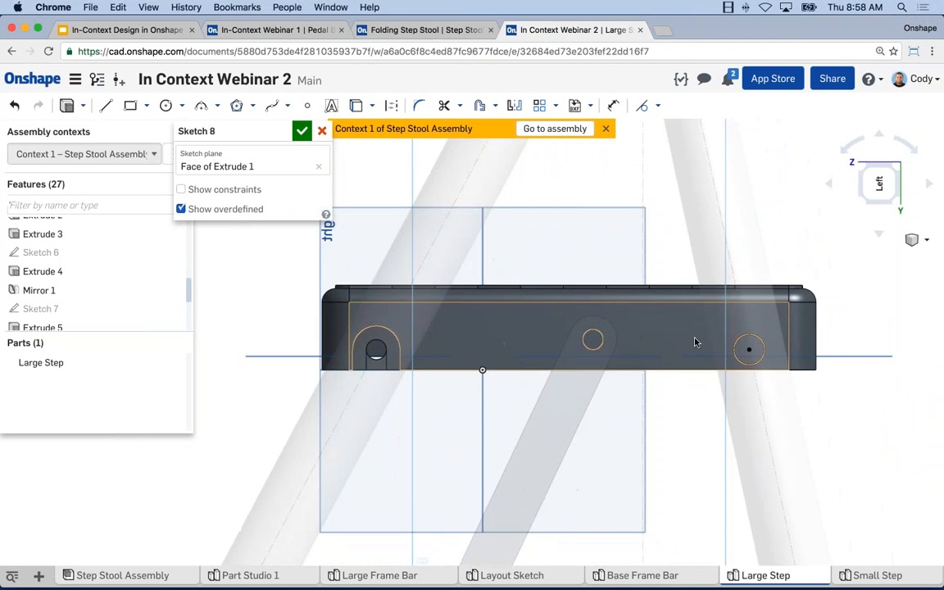
key("l")
scroll(767, 355, "up", 5)
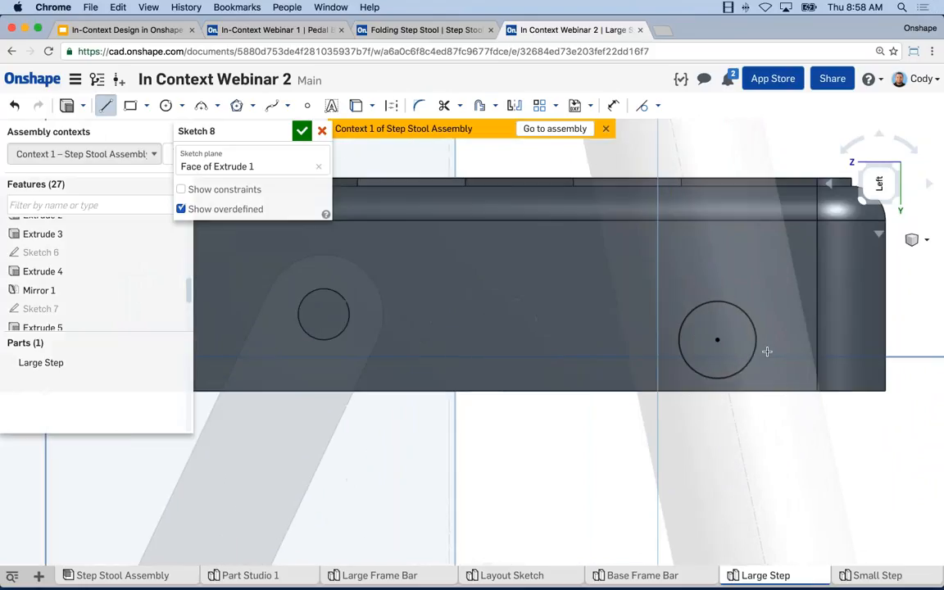
left_click(750, 333)
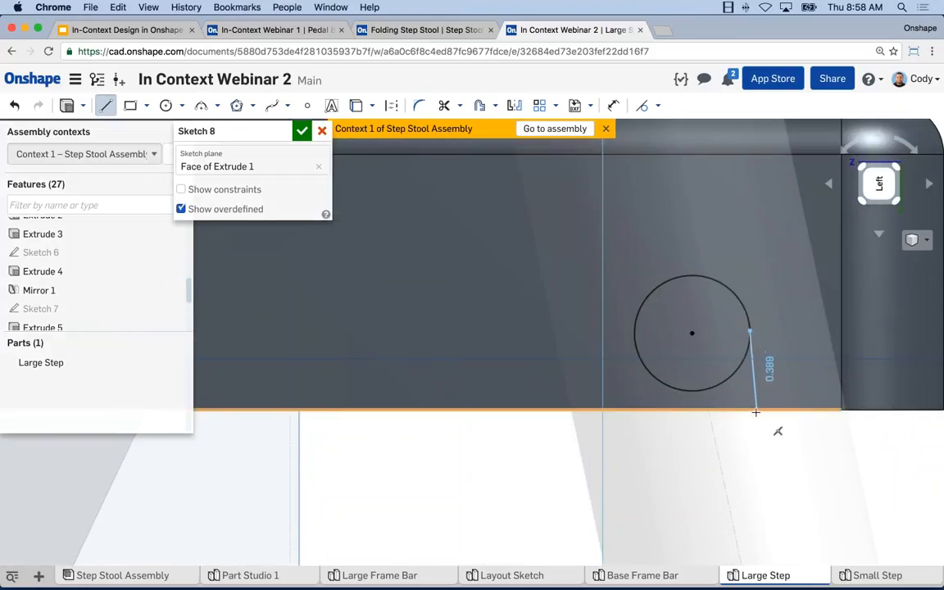
left_click(750, 409)
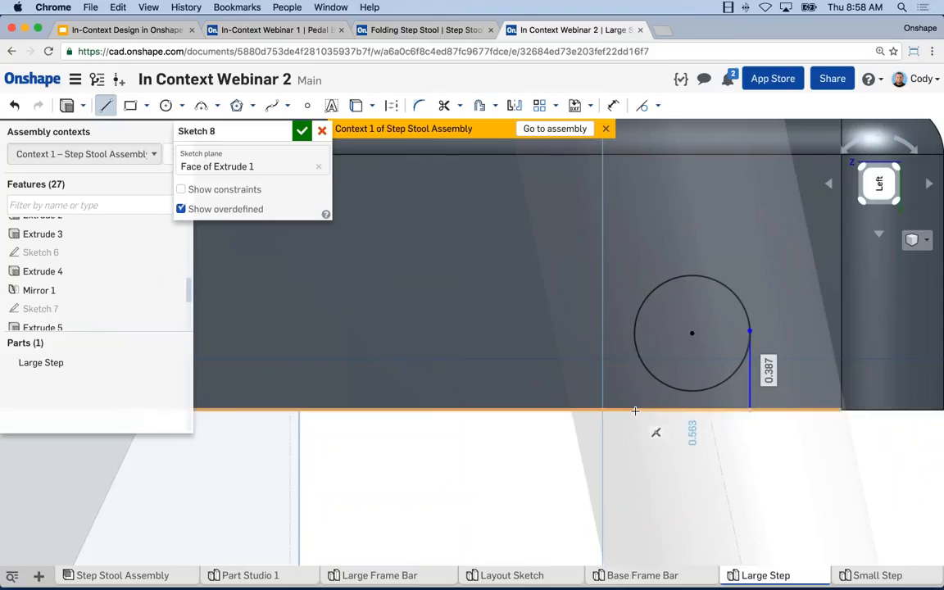
left_click(634, 409)
left_click(634, 332)
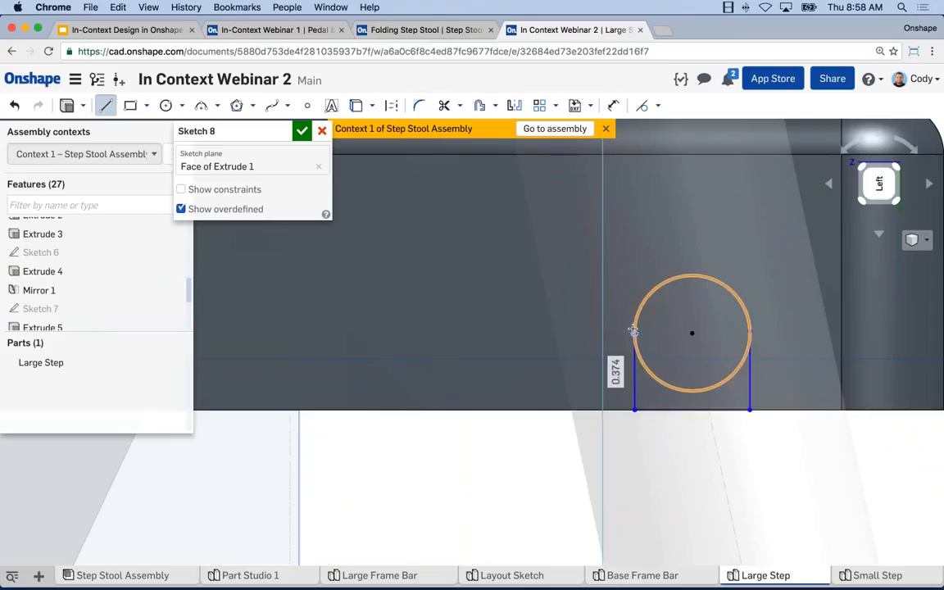
key("Escape")
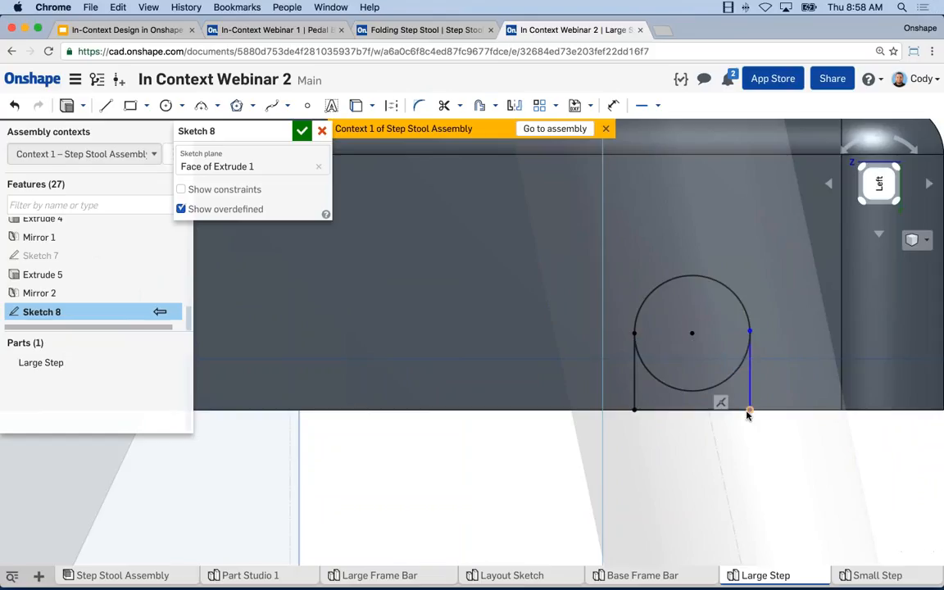
Make the vertical line nearest the step's rear corner tangent to the projected circle.
left_click(751, 366)
left_click(749, 316)
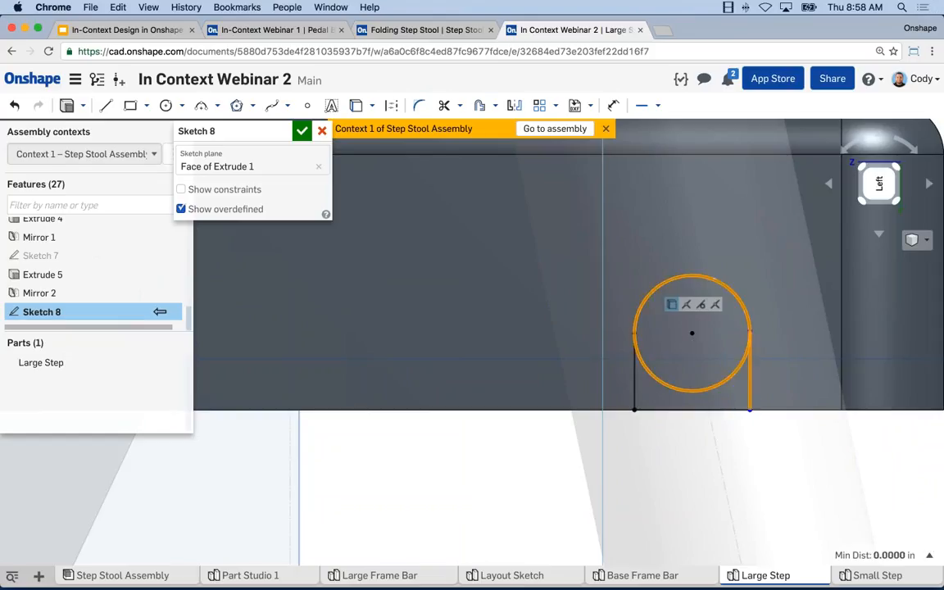
key("t")
Cut the notch sketch through all of the Large Step with a Remove extrude.
scroll(780, 476, "down", 3)
right_click_drag(780, 476, 666, 454)
scroll(748, 493, "down", 6)
scroll(666, 453, "down", 4)
middle_click_drag(758, 482, 695, 478)
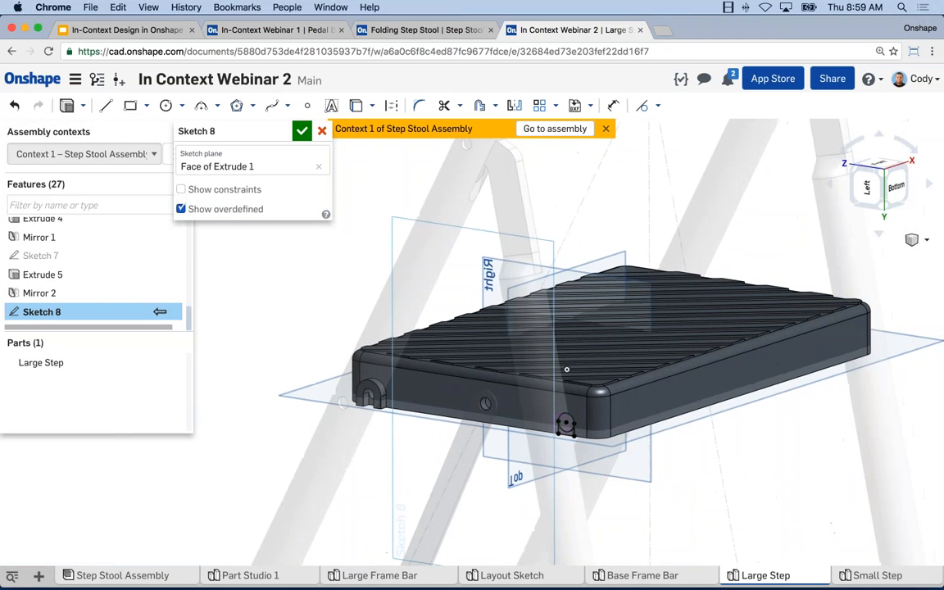
left_click(68, 106)
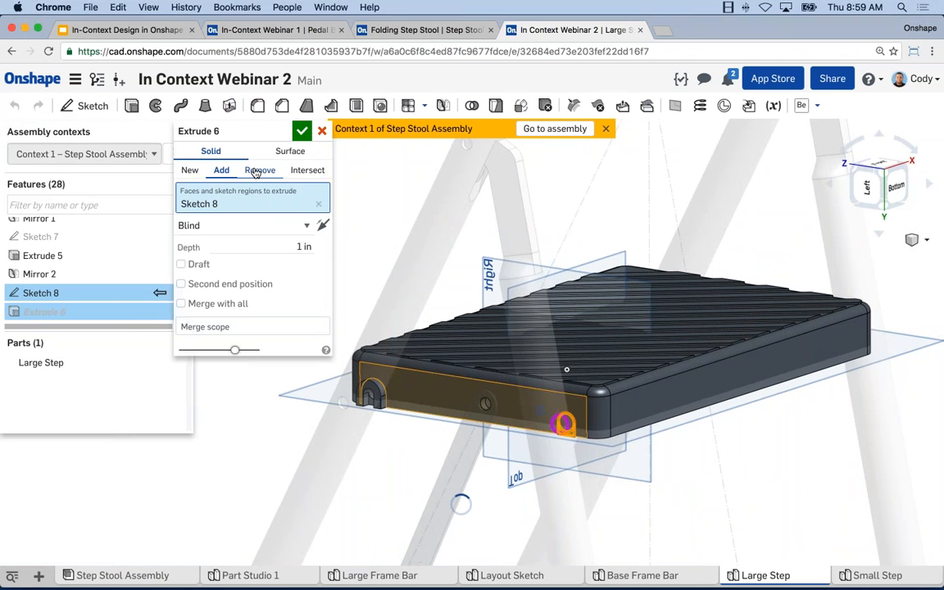
left_click(259, 170)
left_click(307, 226)
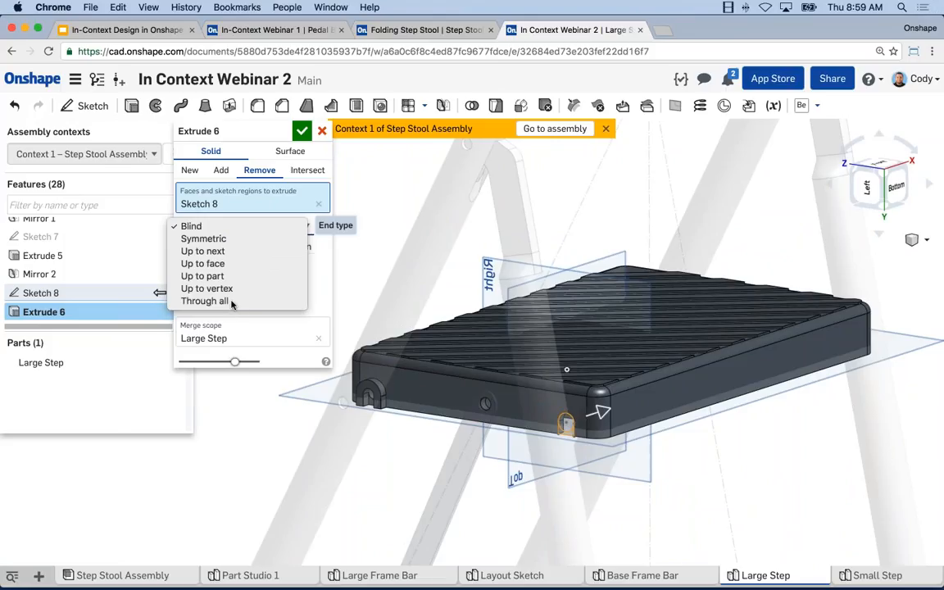
left_click(206, 301)
key("Return")
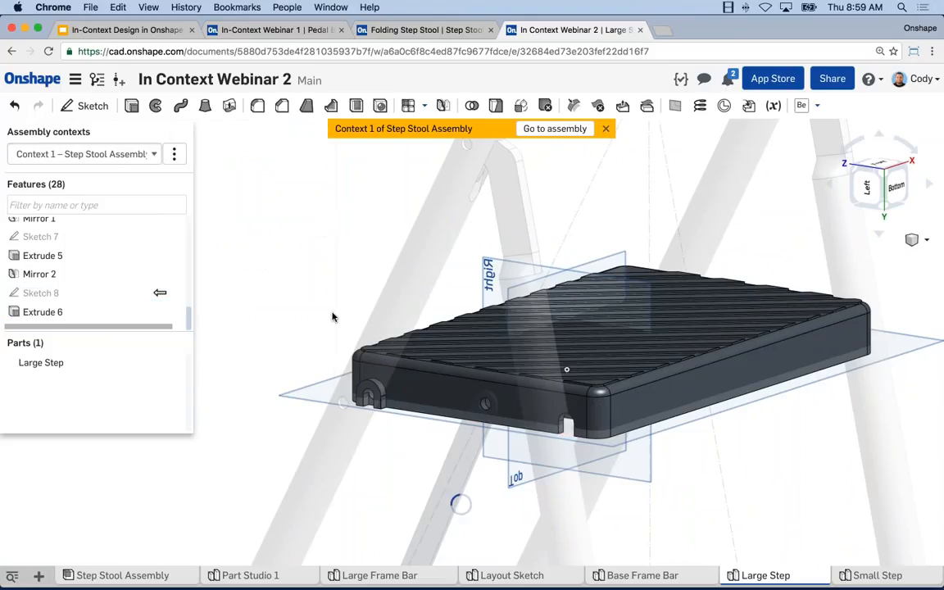
Inspect the notch from several sides of the Large Step and return to the Step Stool Assembly.
key("shift+3")
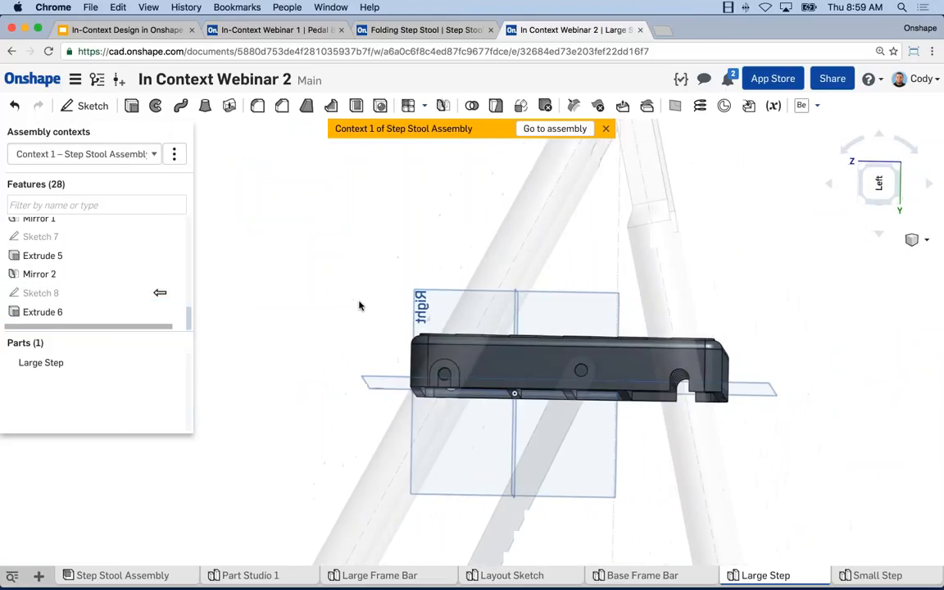
right_click_drag(359, 306, 405, 328)
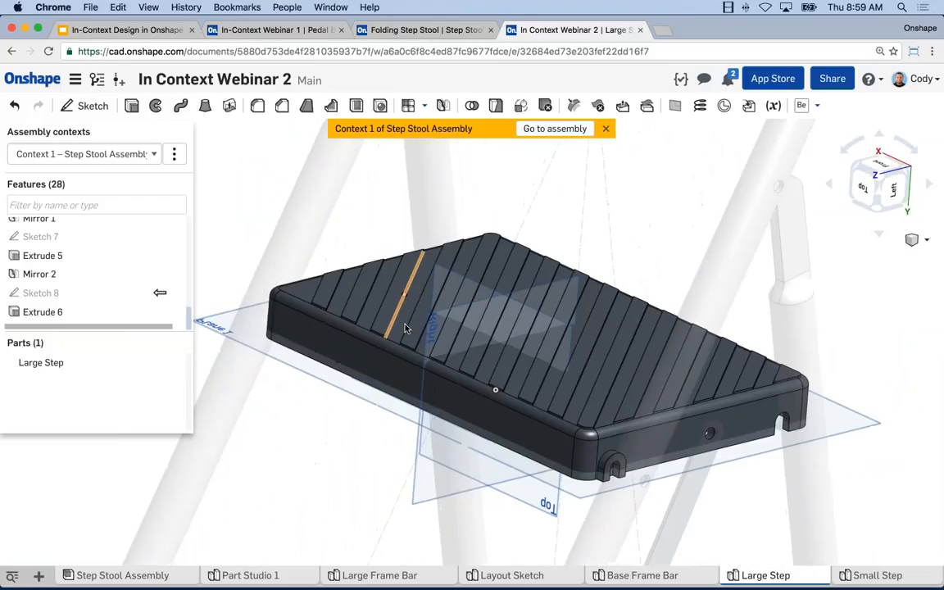
right_click_drag(548, 332, 655, 360)
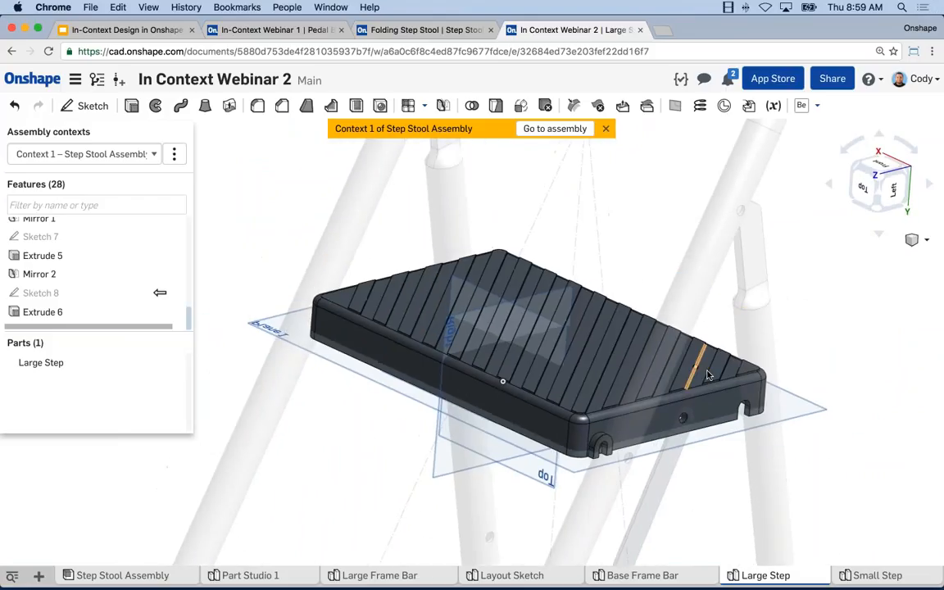
scroll(747, 358, "down", 5)
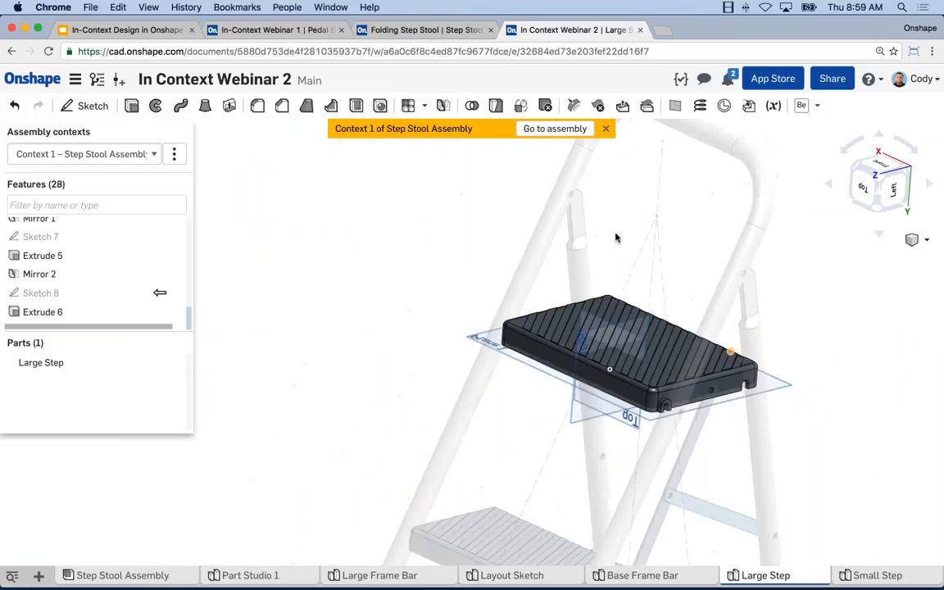
left_click(529, 131)
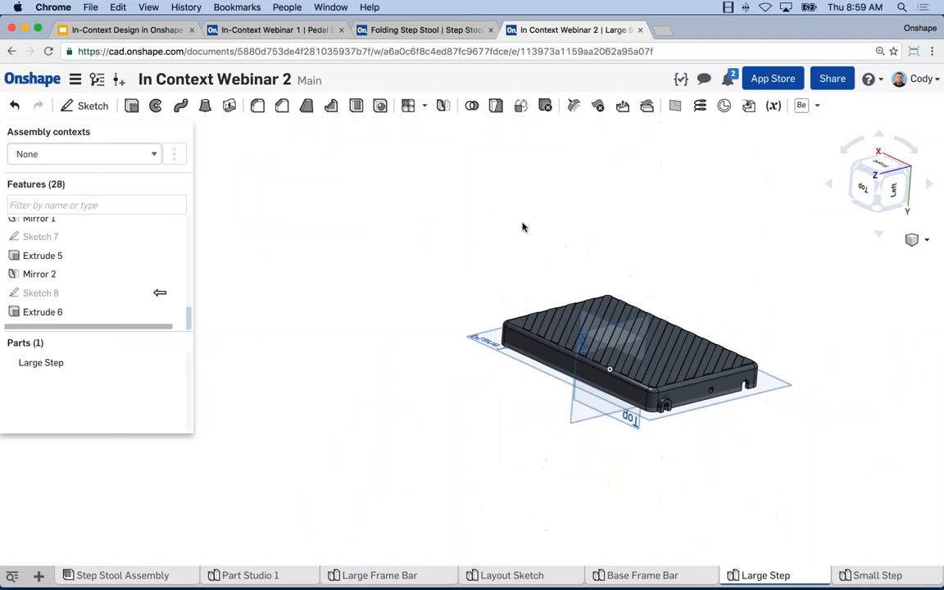
Swing the Base Frame Bar to test the folding motion and the Cross Bar's clearance in the Large Step's notch.
scroll(744, 384, "up", 5)
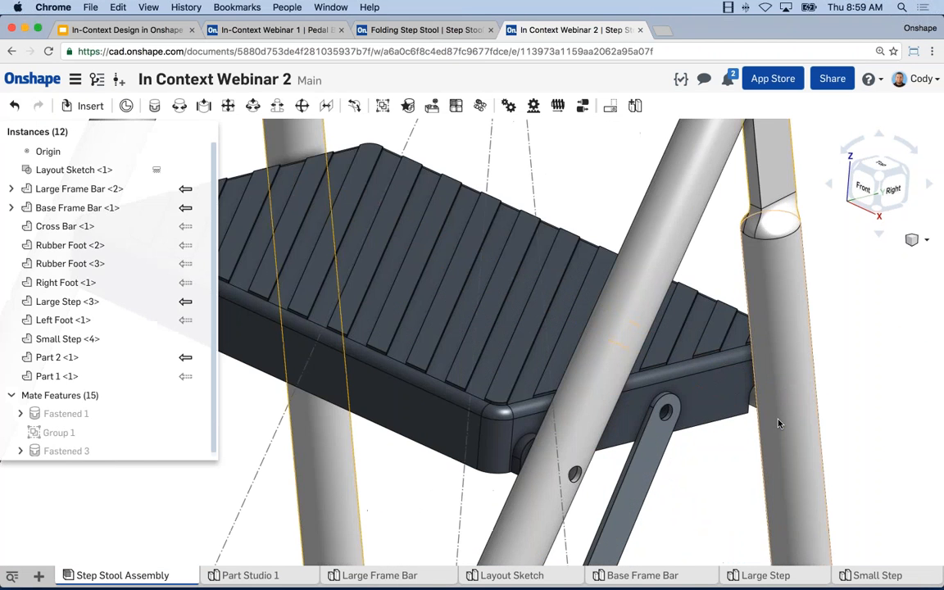
mouse_move(785, 415)
left_mouse_down()
mouse_move(781, 424)
mouse_move(791, 399)
left_mouse_up()
scroll(791, 398, "down", 5)
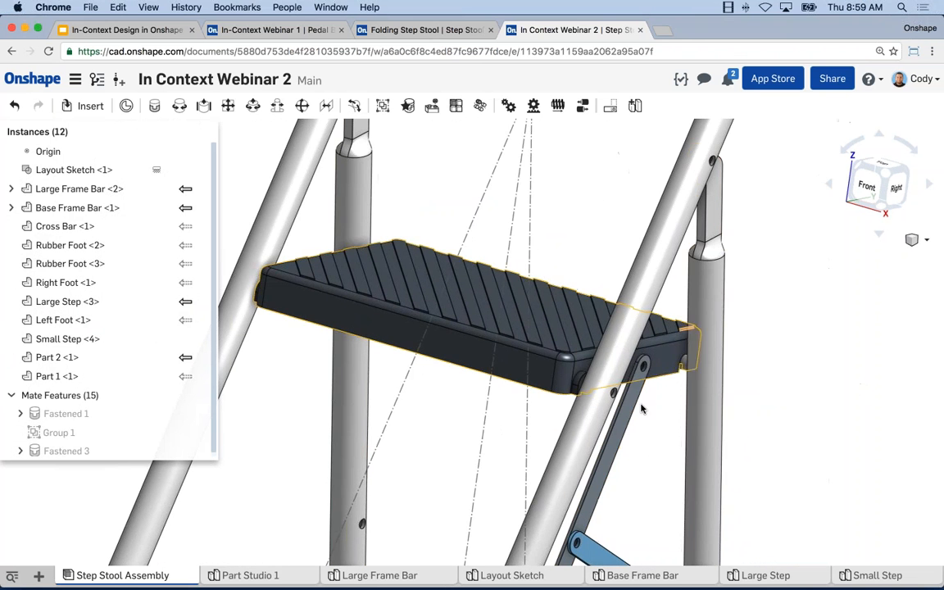
scroll(773, 418, "down", 3)
scroll(772, 419, "down", 3)
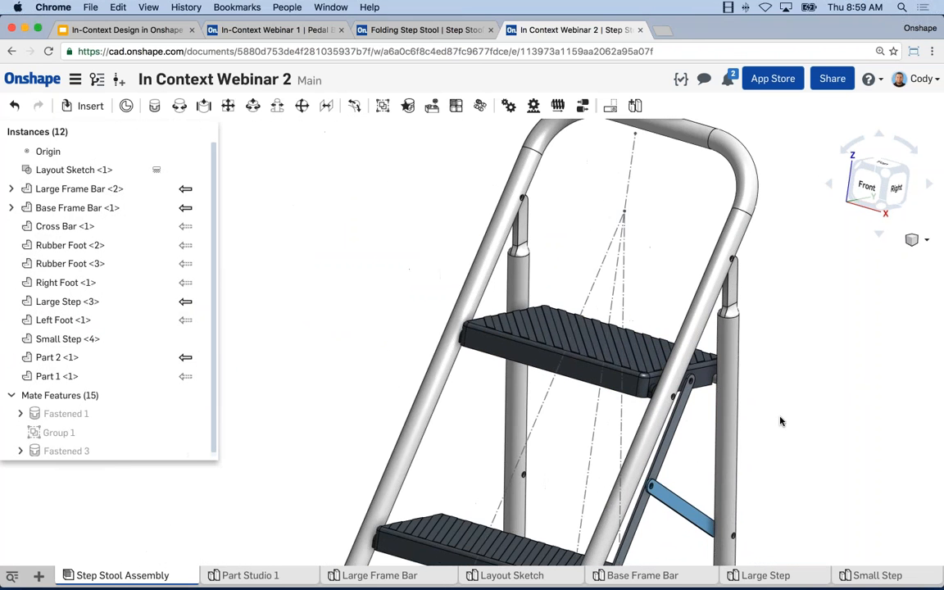
scroll(780, 372, "down", 3)
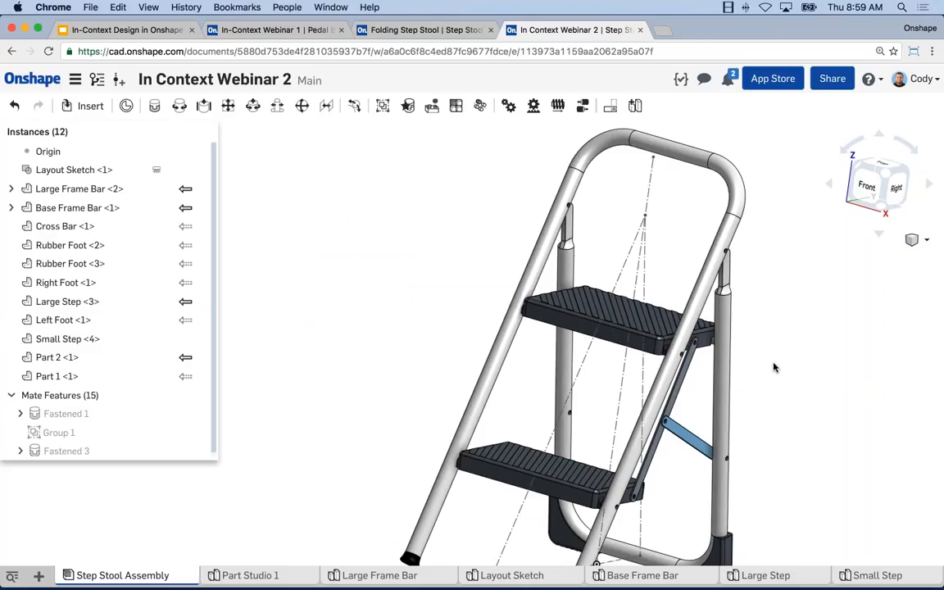
scroll(774, 367, "down", 4)
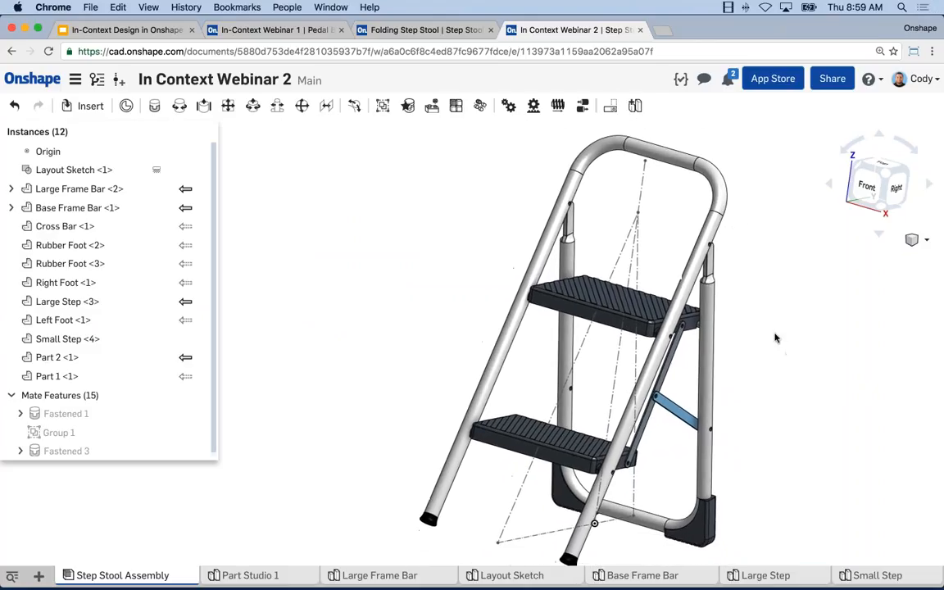
mouse_move(774, 333)
right_mouse_down()
mouse_move(761, 340)
mouse_move(755, 323)
mouse_move(762, 344)
right_mouse_up()
scroll(386, 236, "down", 2)
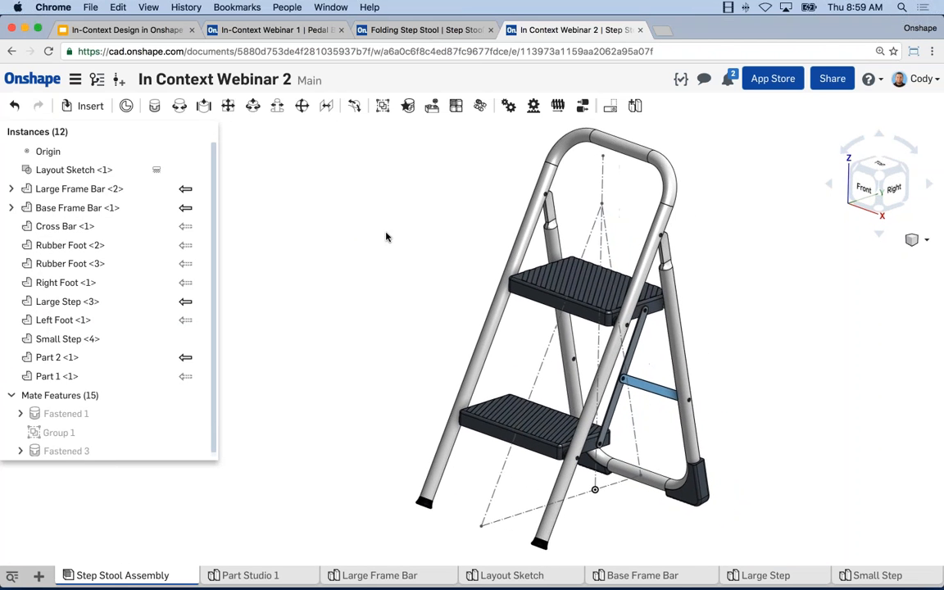